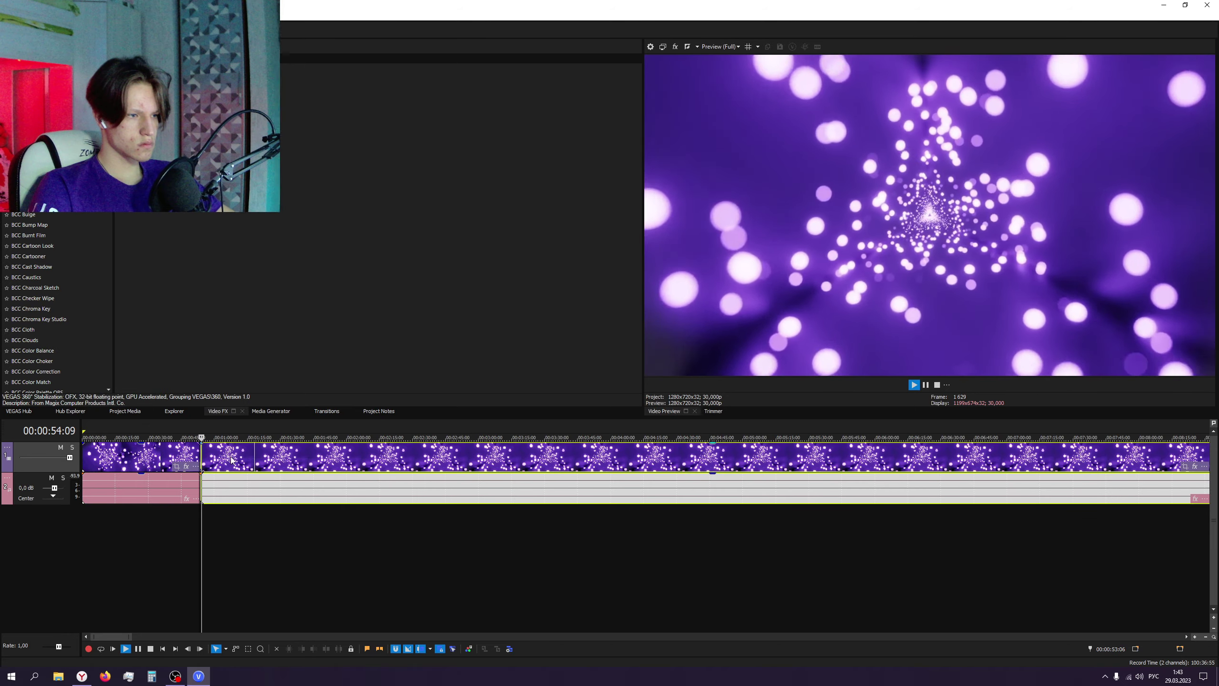
- Split the long background clip and its audio at 00:16:01:02
left_click(284, 529)
scroll(624, 480, "down", 5)
scroll(520, 478, "down", 4)
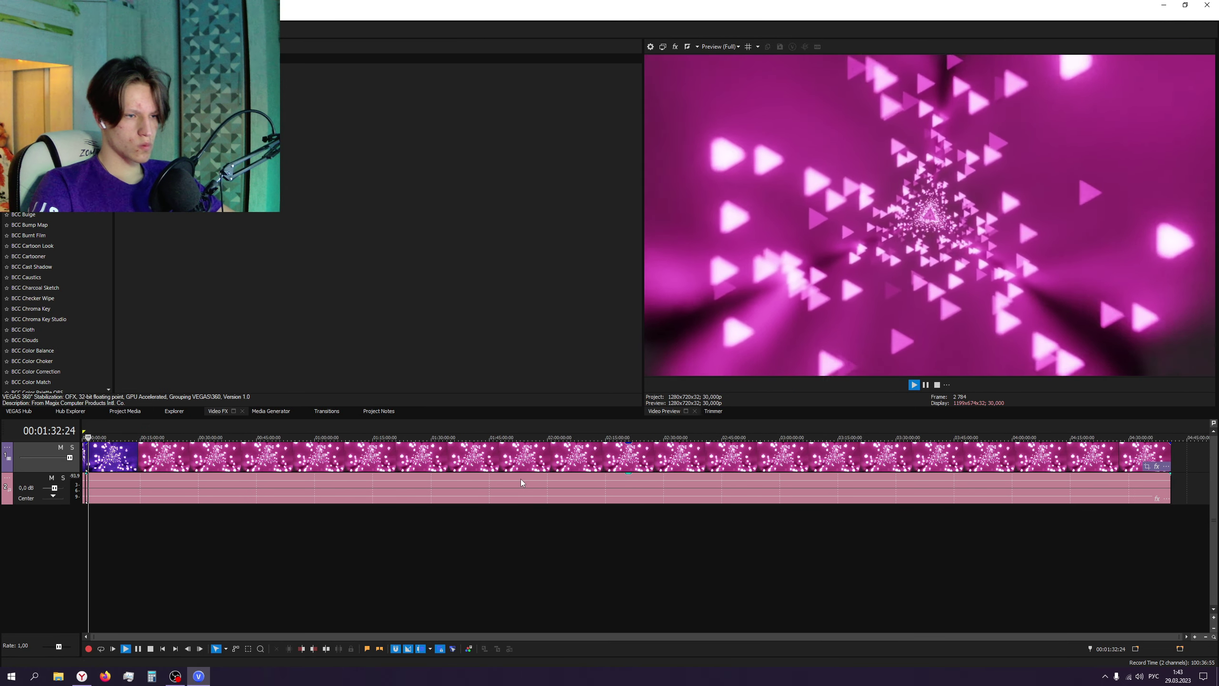
left_click(132, 514)
scroll(342, 488, "up", 5)
scroll(342, 488, "up", 3)
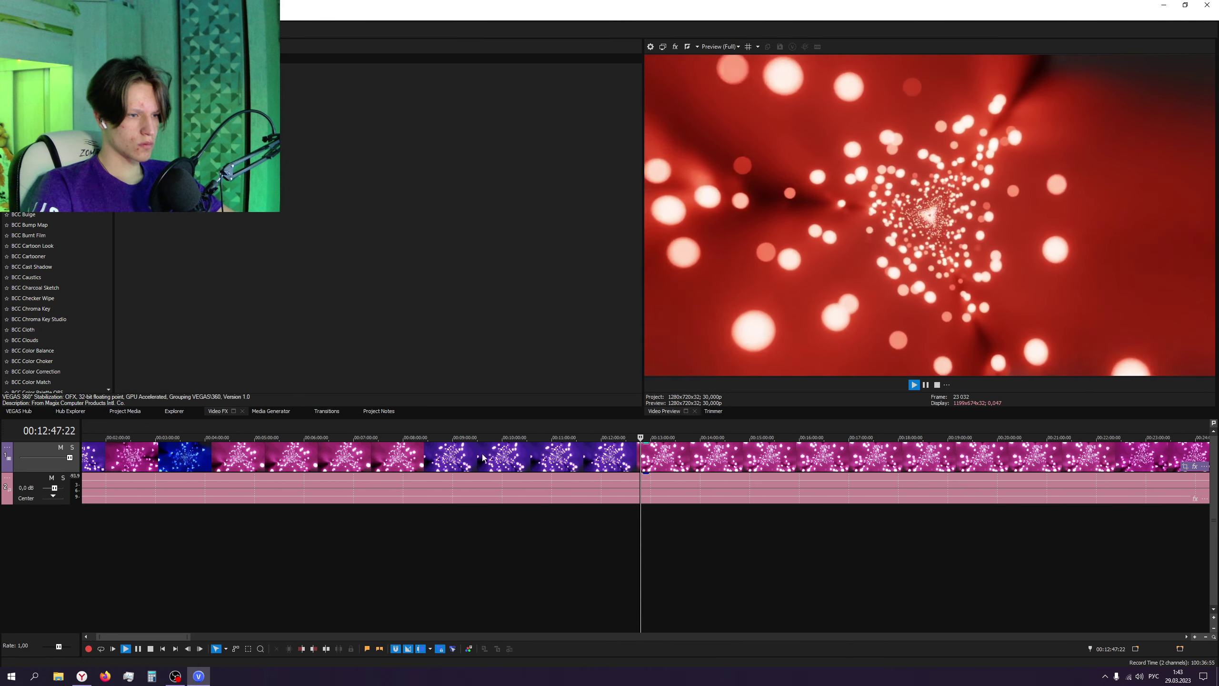
left_click(719, 430)
left_click(798, 430)
left_click_drag(857, 432, 799, 428)
left_click(798, 428)
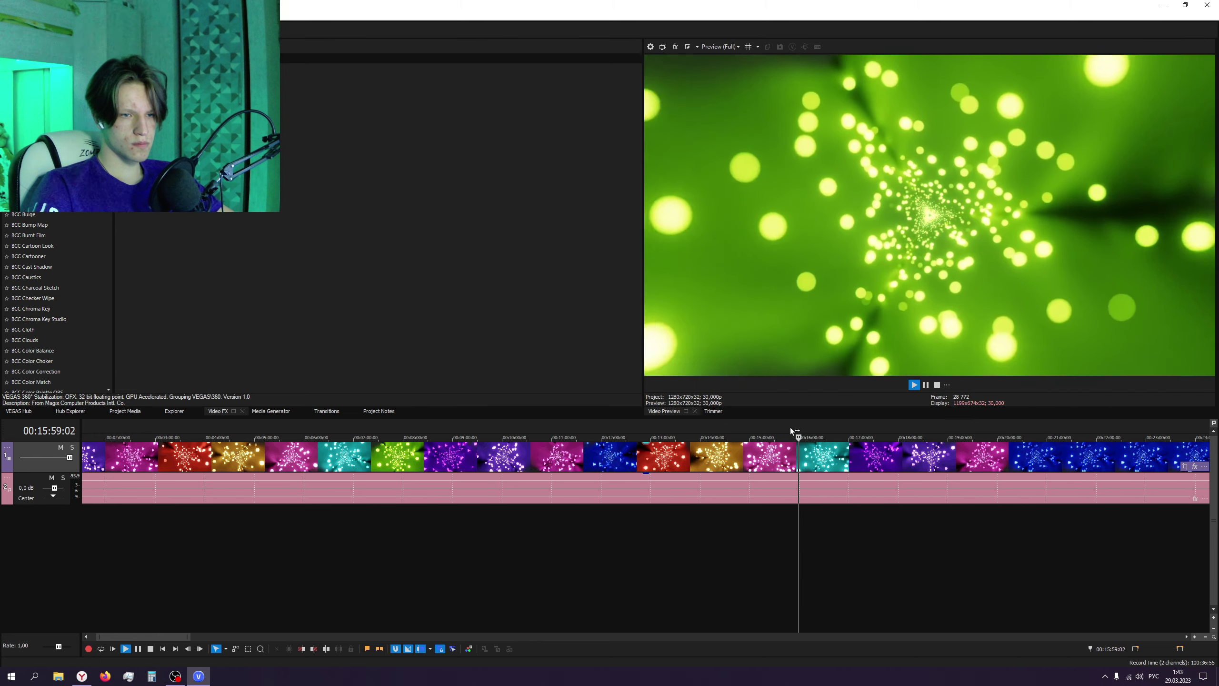
scroll(857, 487, "up", 5)
key("s")
scroll(499, 478, "down", 4)
scroll(500, 476, "down", 1)
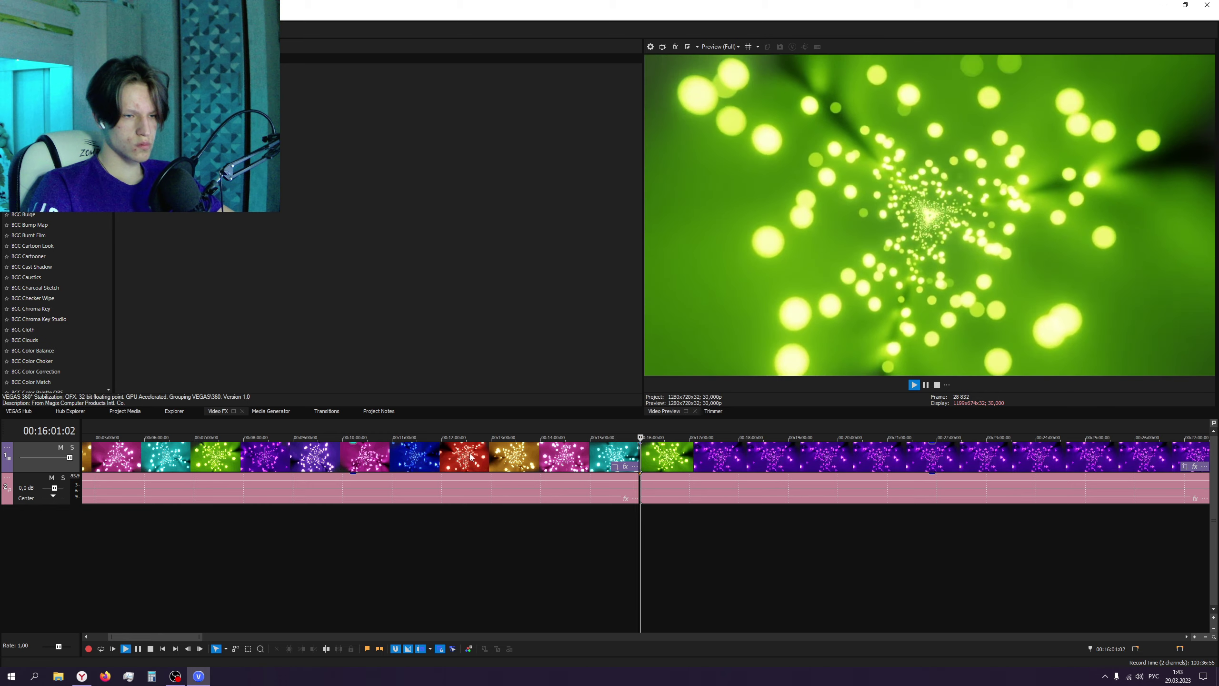
- Delete the section between the purple opening clip and the green clip, closing the gap between them
right_click(469, 455)
left_click(491, 187)
scroll(411, 467, "down", 1)
scroll(411, 468, "up", 3)
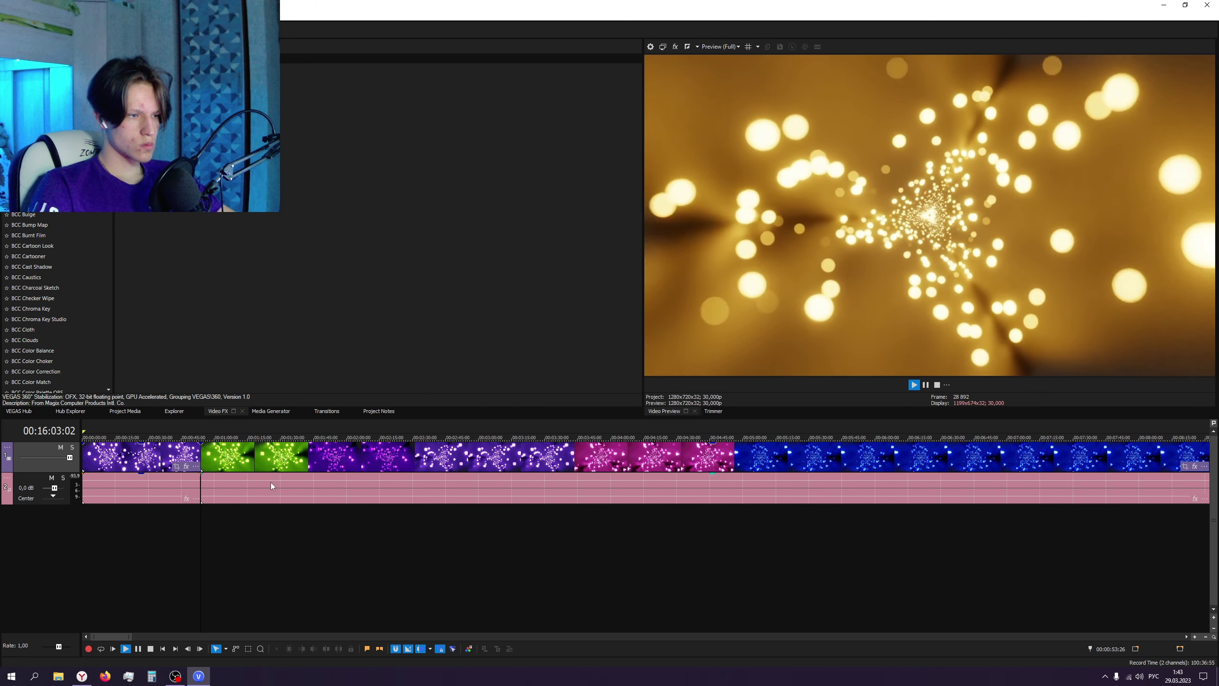
- Split the green clip at 00:01:48:03 and delete everything after that point
left_click(330, 473)
left_click(338, 435)
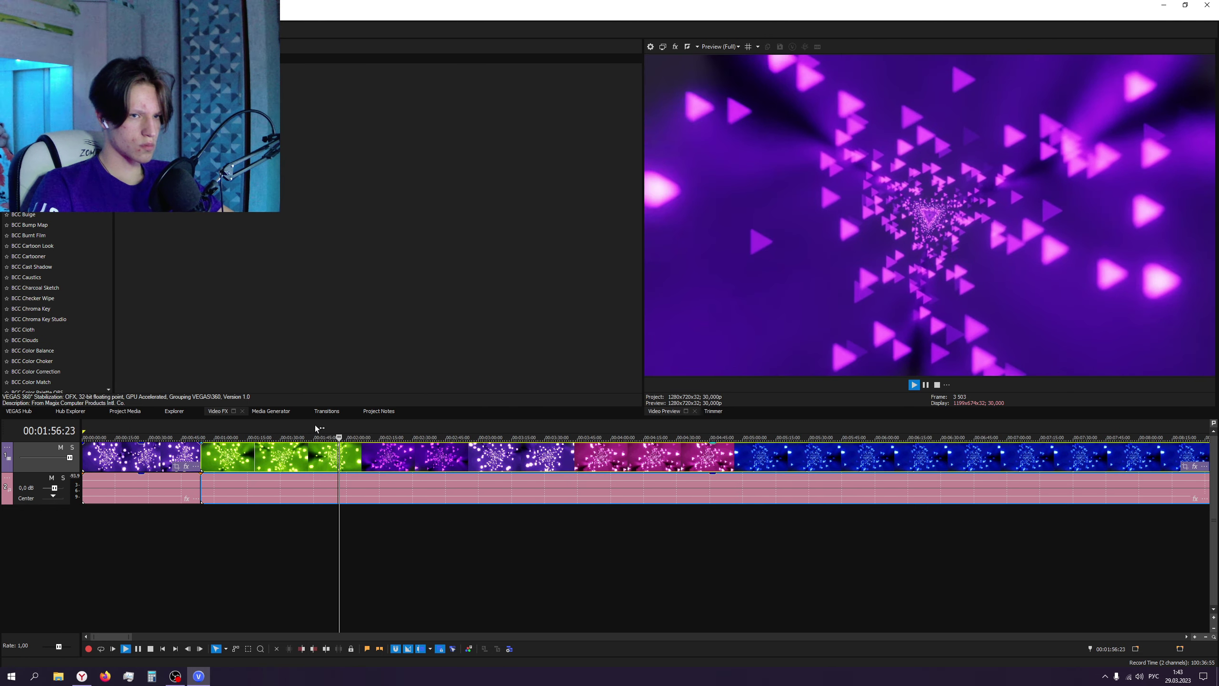
left_click(316, 432)
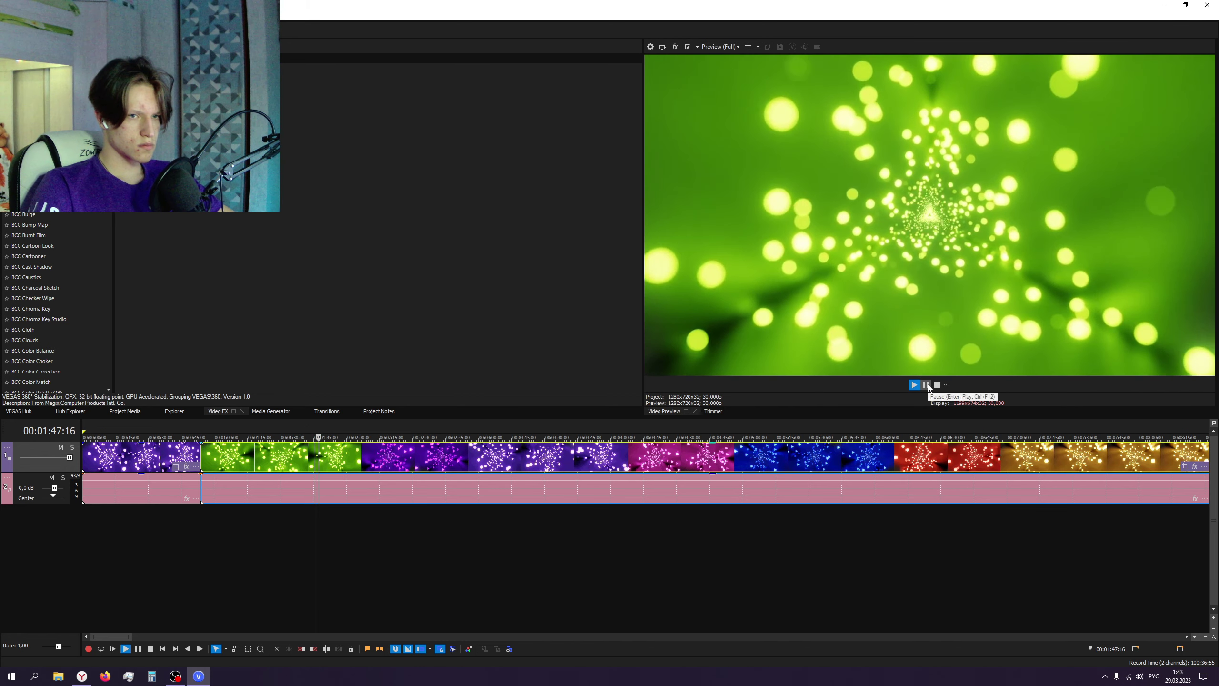
left_click(927, 386)
key("s")
right_click(470, 460)
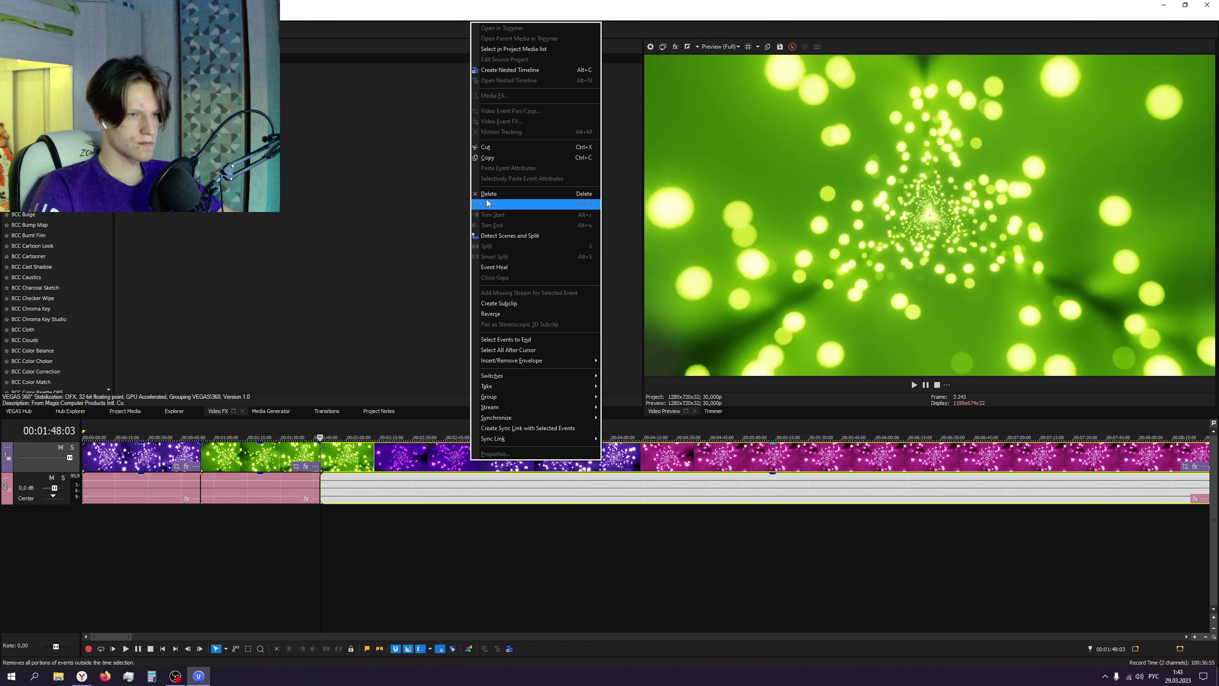
left_click(485, 194)
- Insert a new video track above the existing one and move the green clip onto it
key("ctrl+shift+q")
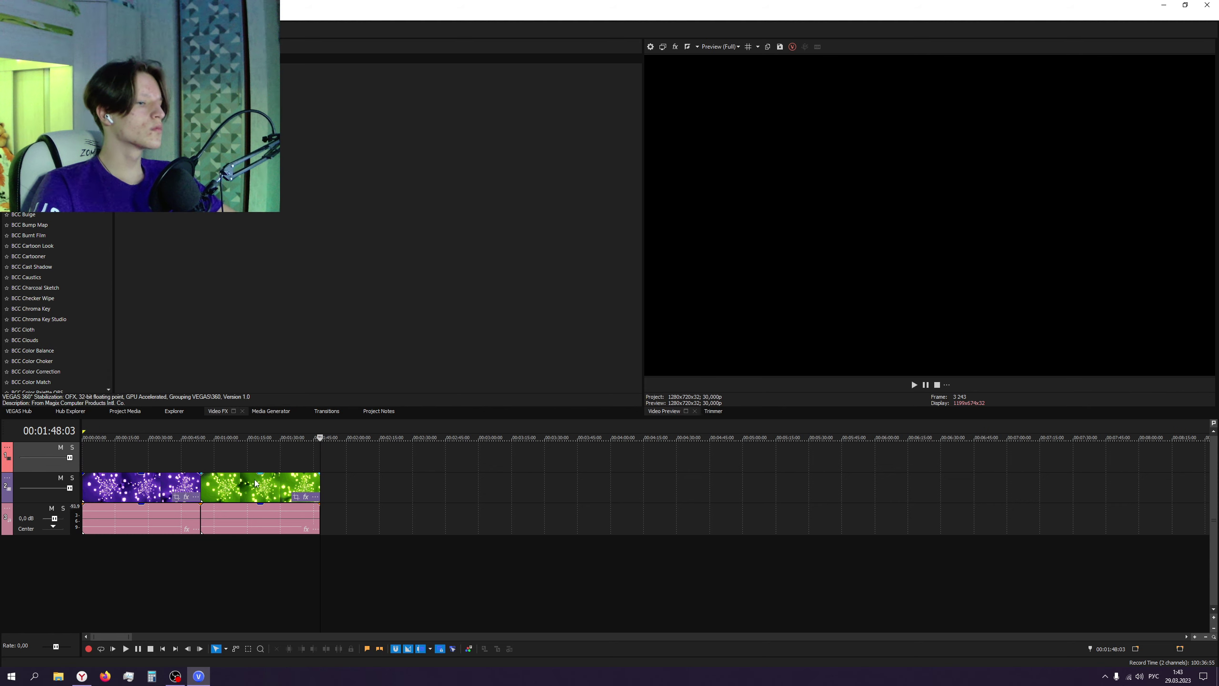
left_click_drag(253, 487, 253, 473)
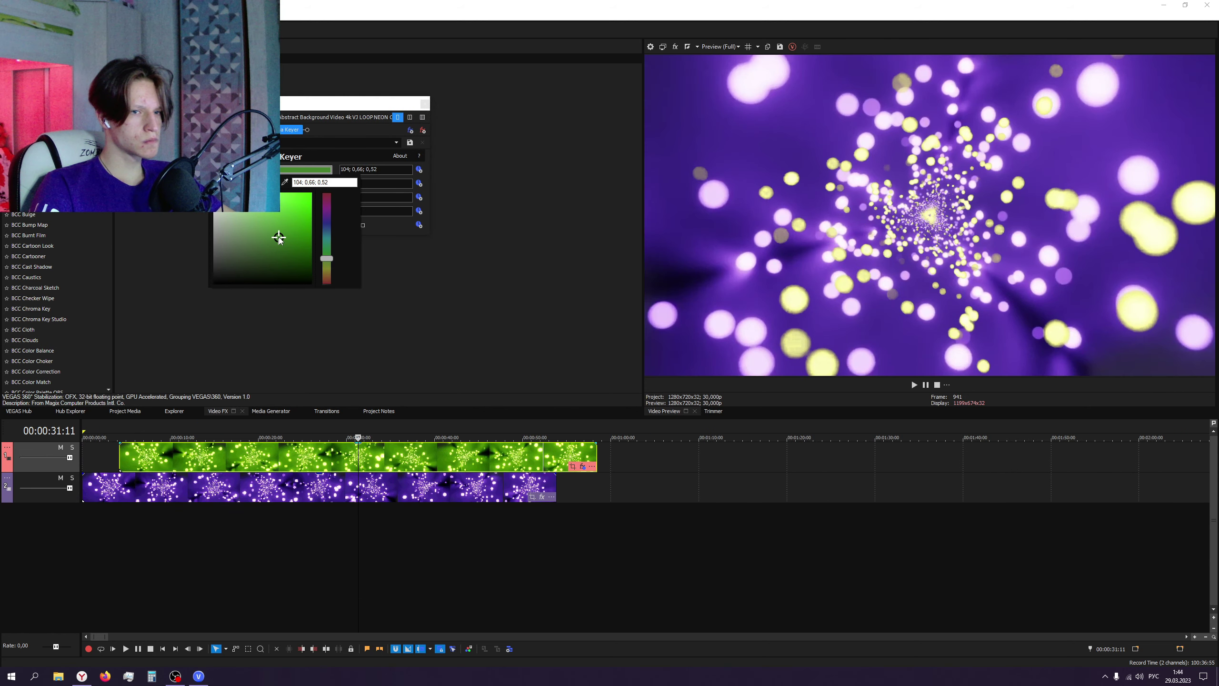
- Try white and black as the green clip's Chroma Keyer colour, ending on black (0; 0,0; 0,0), and close the effect window
left_click_drag(250, 245, 215, 192)
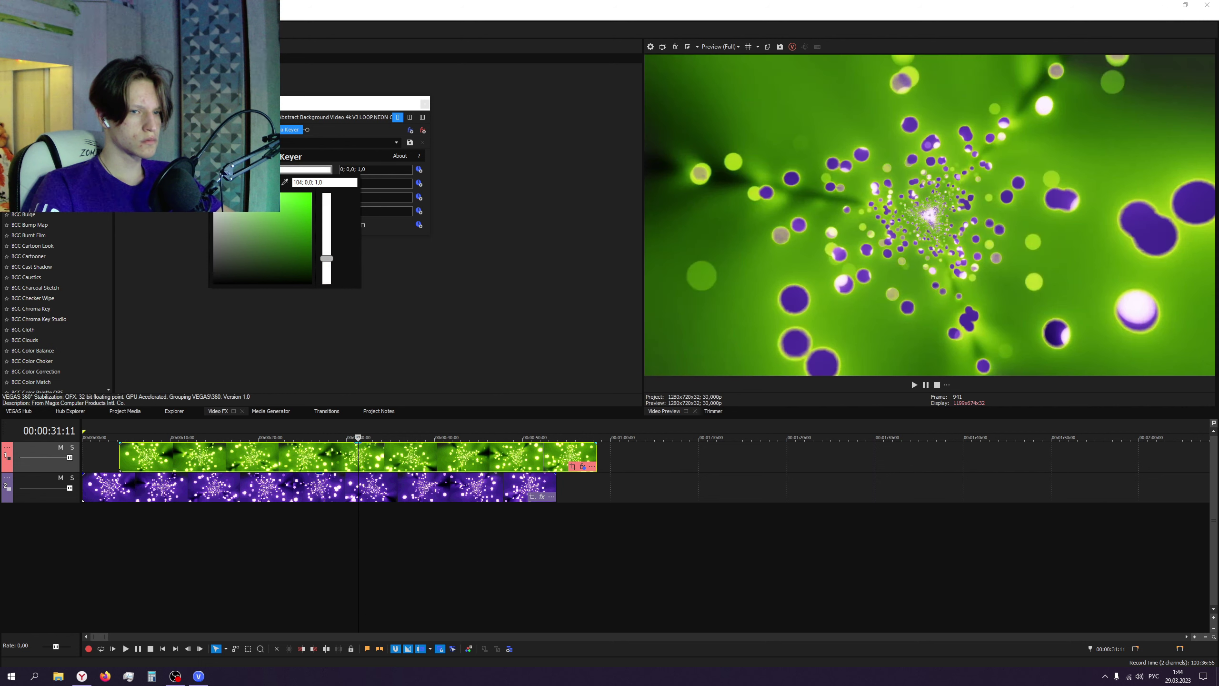
left_click_drag(214, 191, 193, 284)
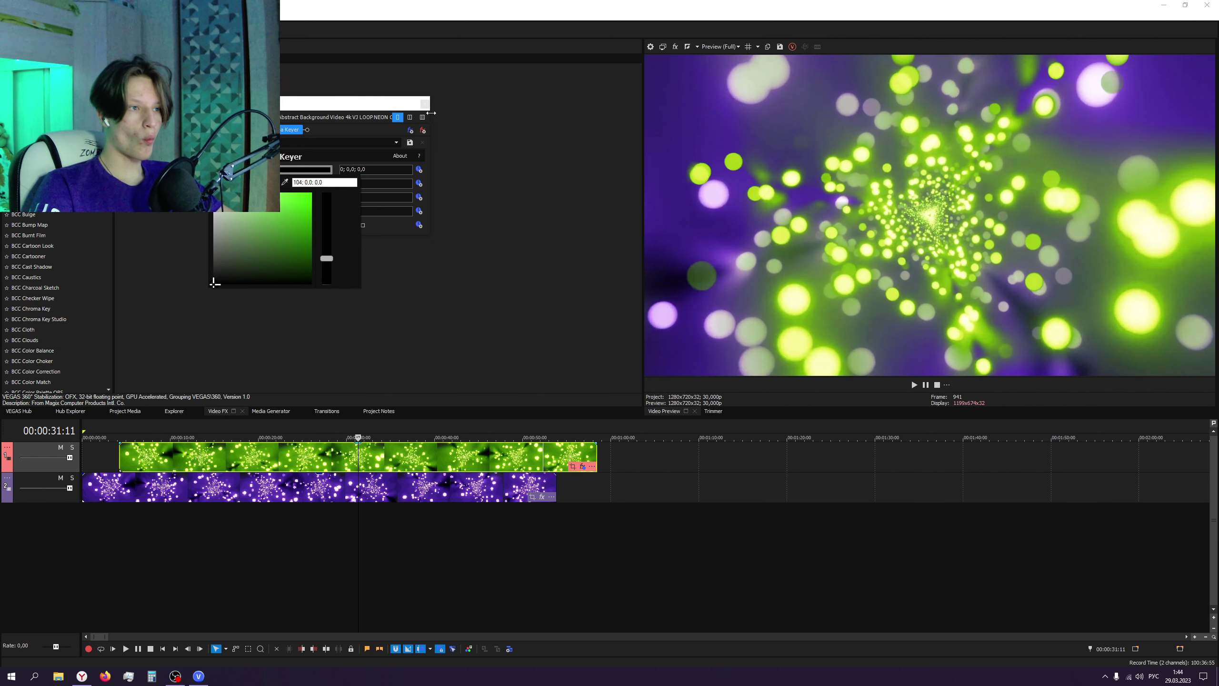
left_click(483, 172)
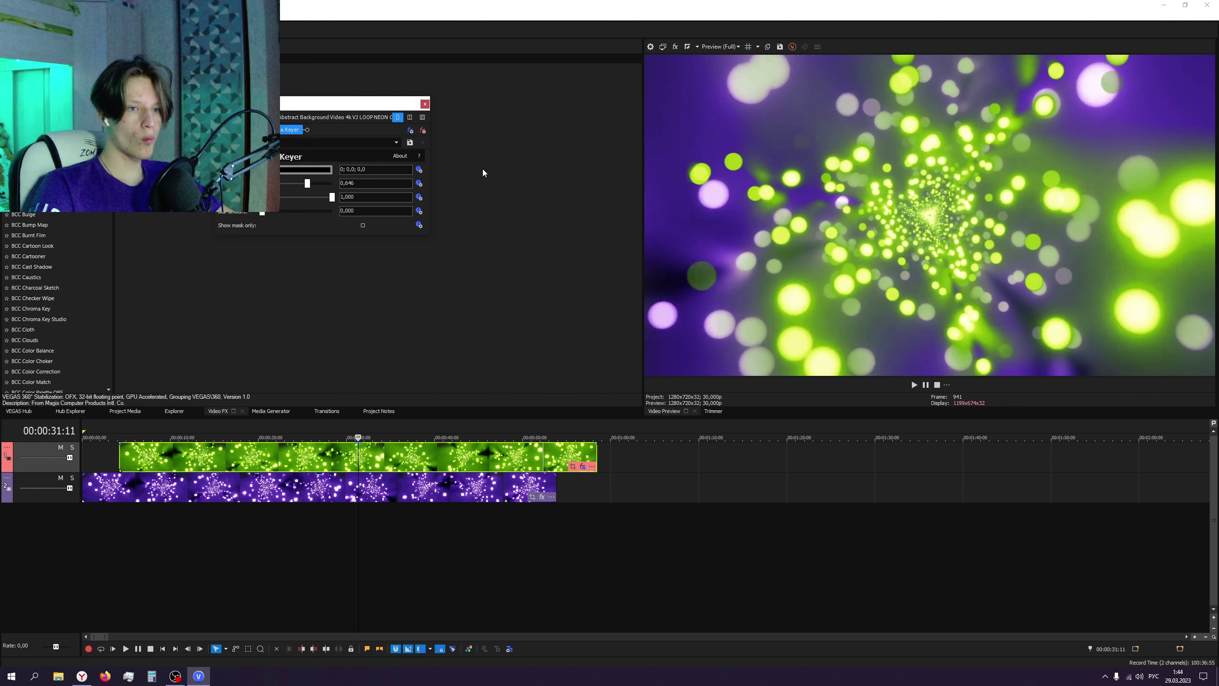
left_click(424, 104)
- Nudge the green clip slightly forward on its track and stretch its end to about 00:01:06
left_click_drag(474, 460, 479, 458)
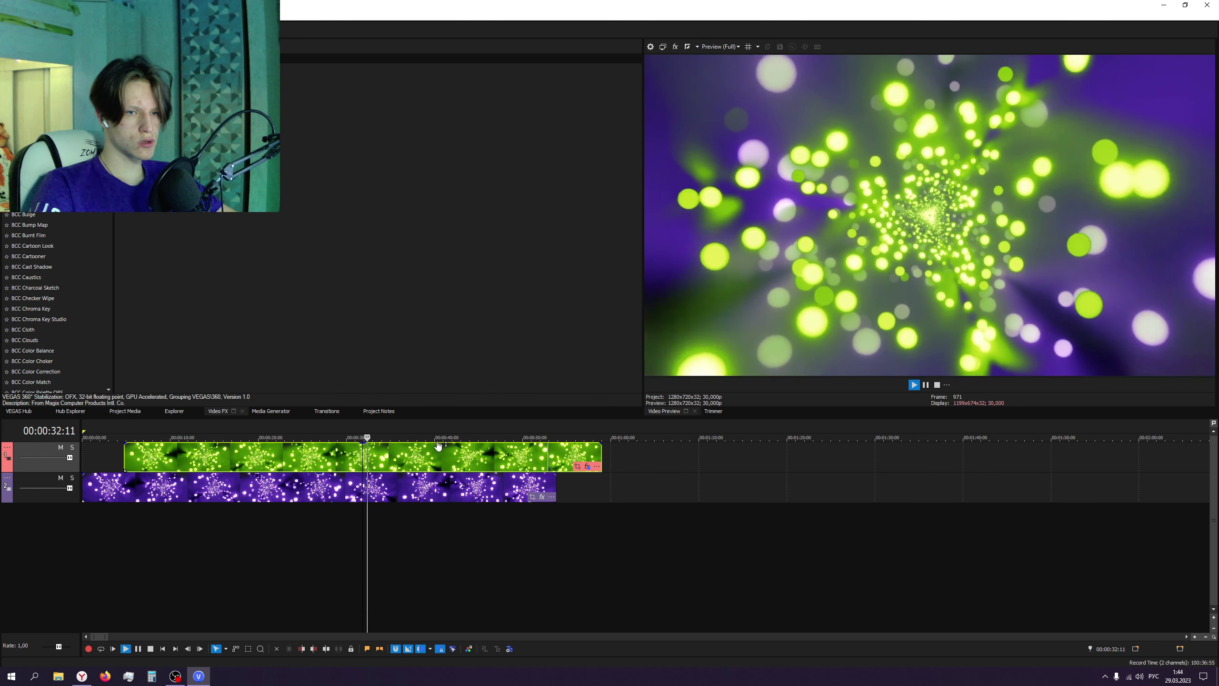
left_click_drag(363, 447, 363, 451)
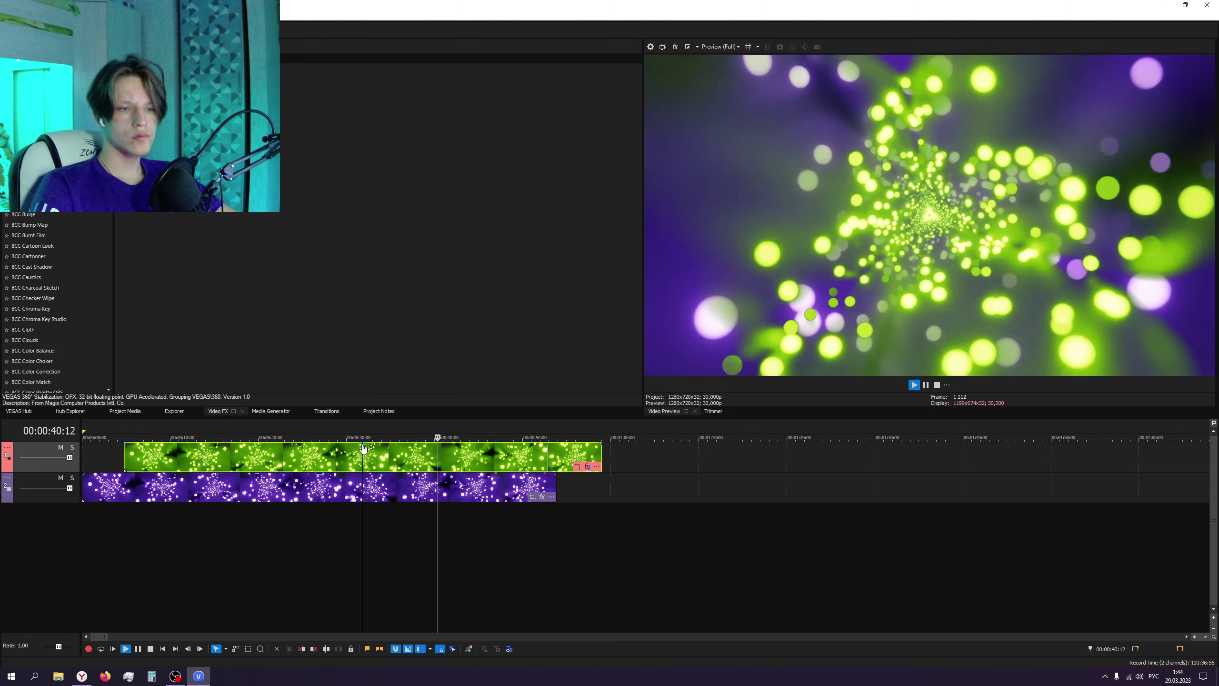
left_click_drag(313, 464, 317, 462)
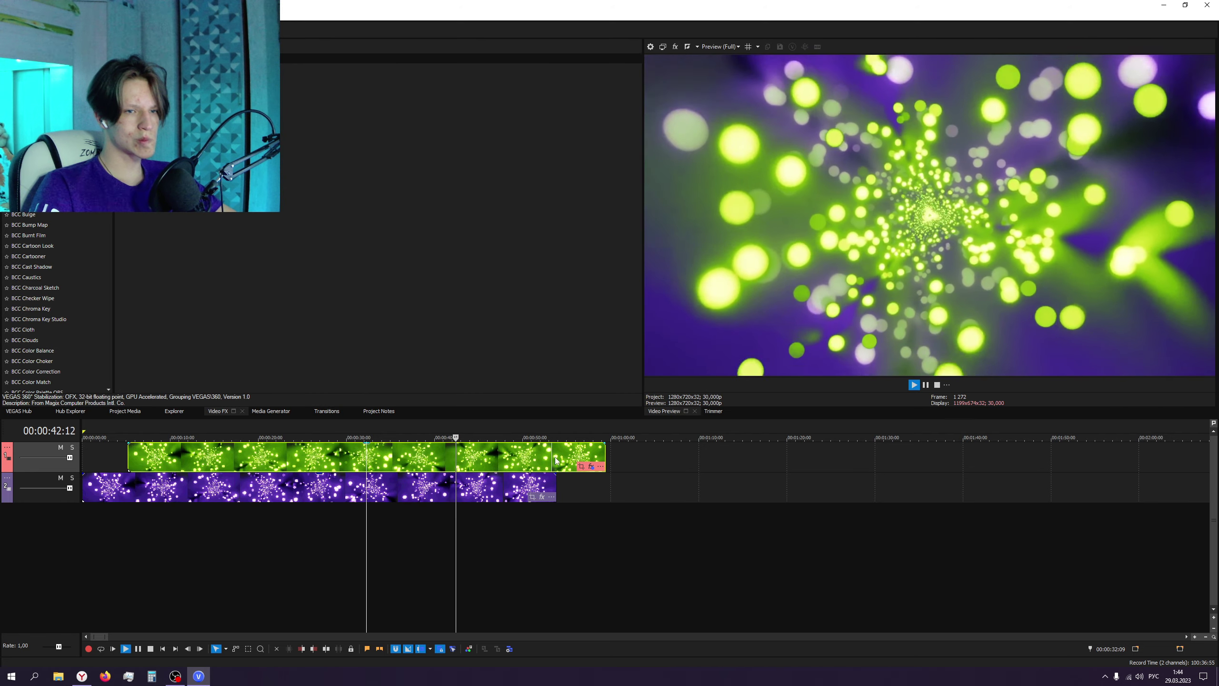
left_click_drag(603, 451, 644, 455)
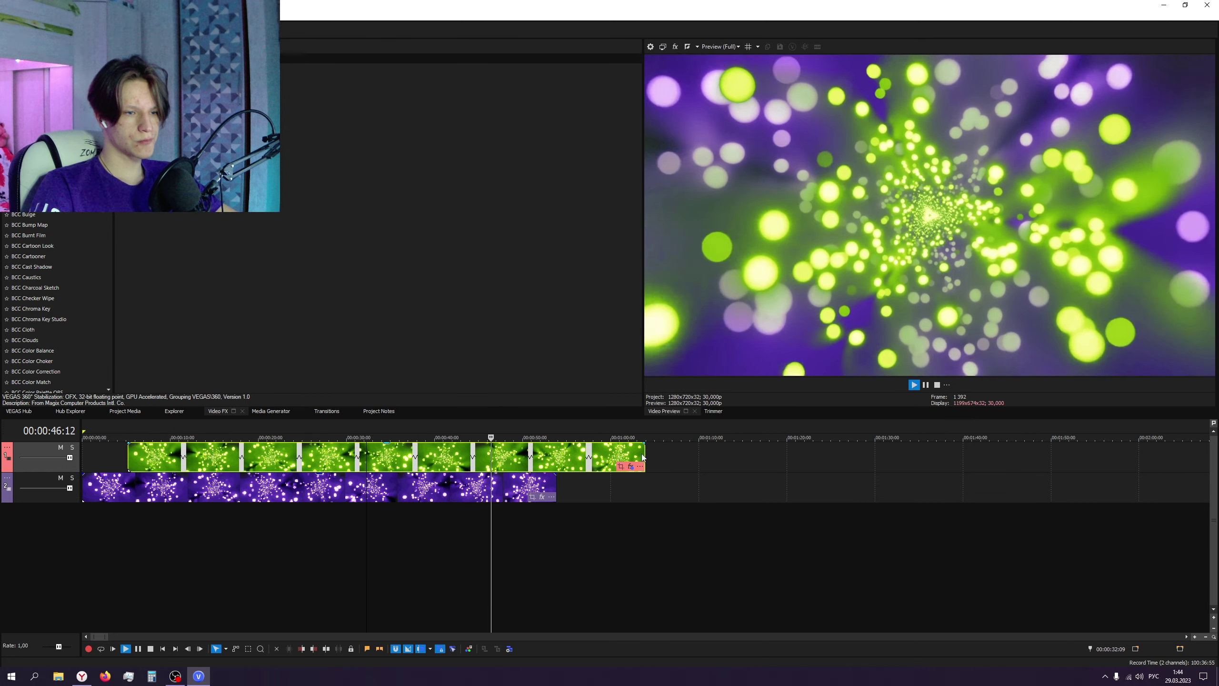
left_click_drag(644, 455, 667, 450)
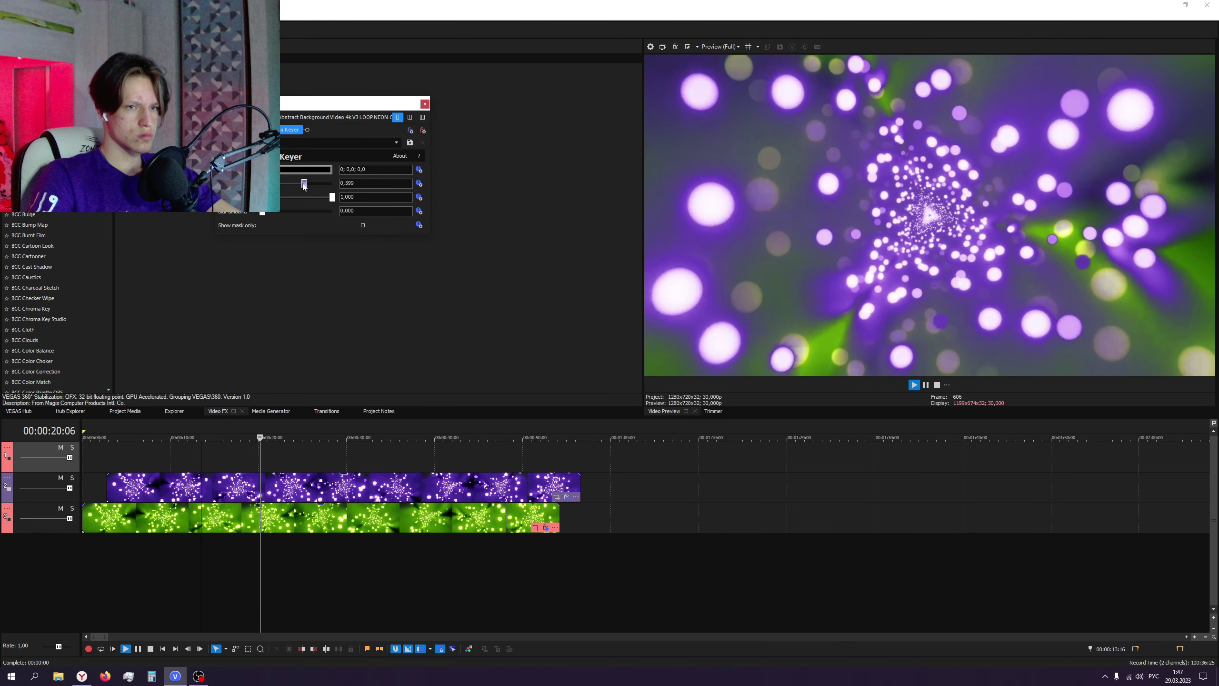
- Set the Chroma Keyer's low threshold to 0, close the effect window and adjust the purple clip's opacity
left_click_drag(304, 187, 262, 196)
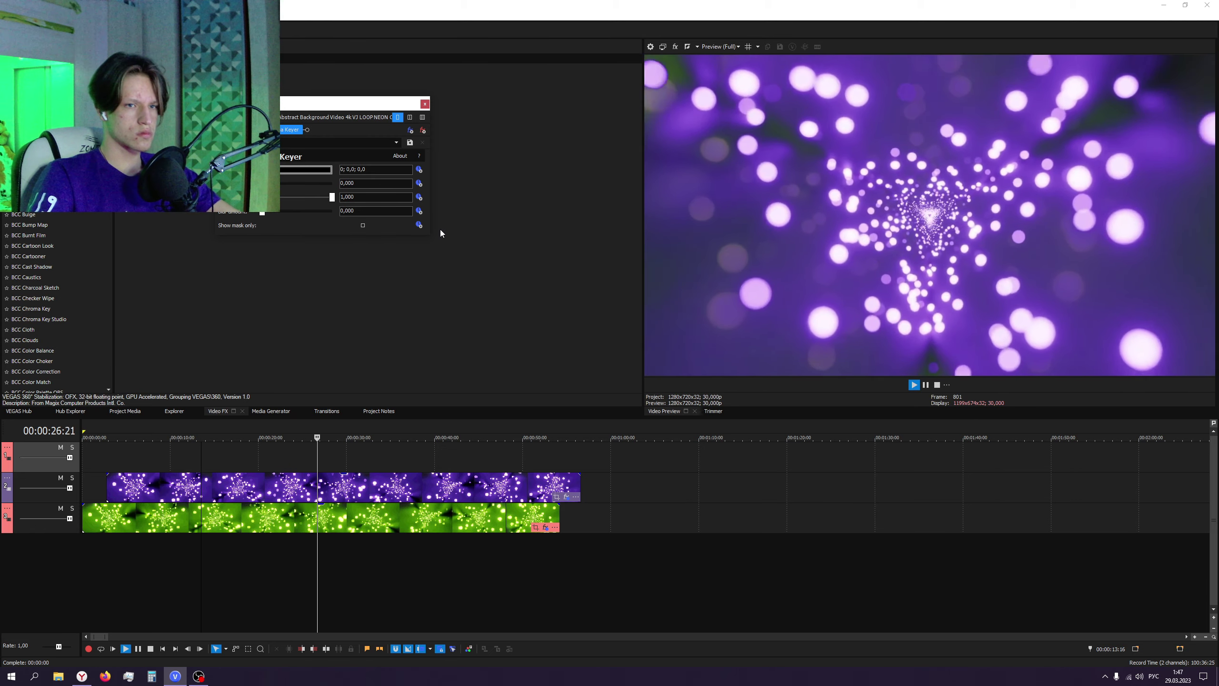
left_click(425, 103)
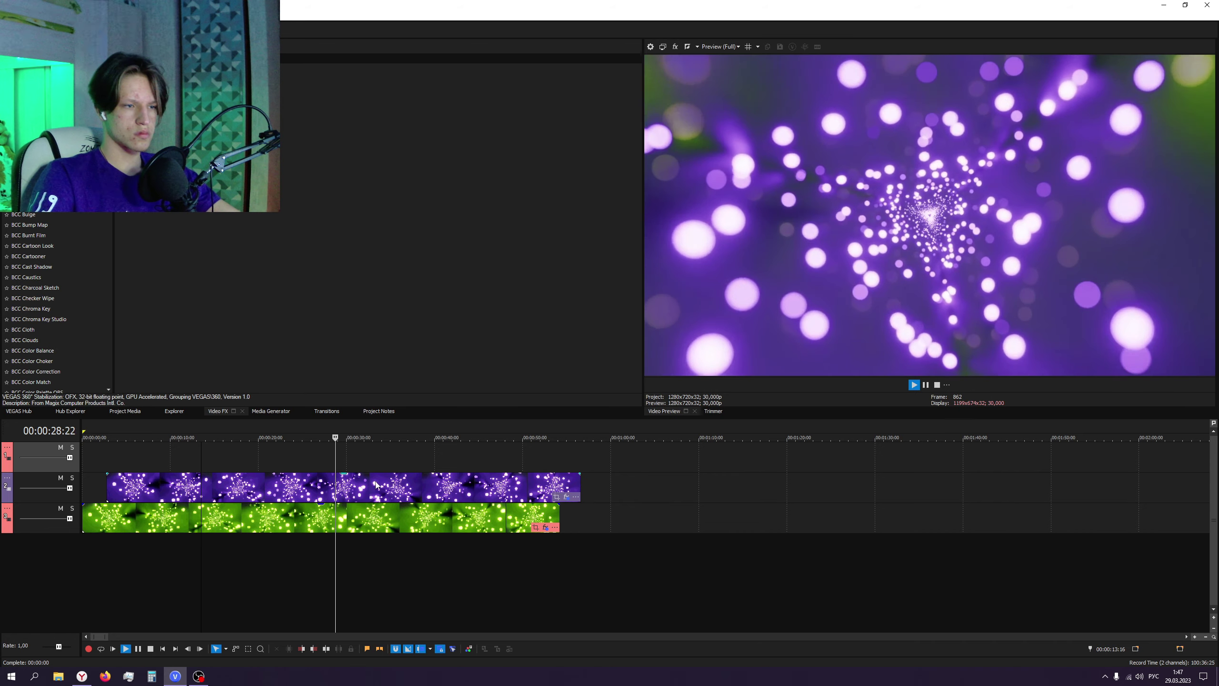
left_click_drag(345, 474, 346, 480)
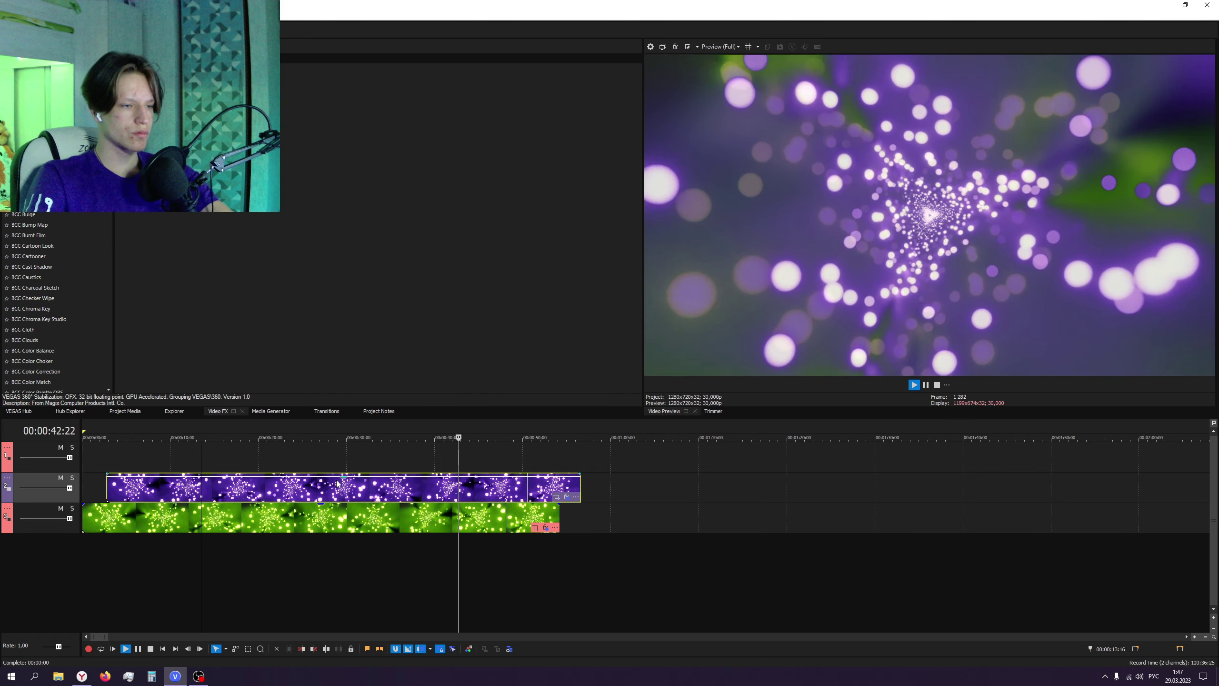
- Delete the green clip beneath the purple one and pause the playback
left_click(337, 518)
key("Delete")
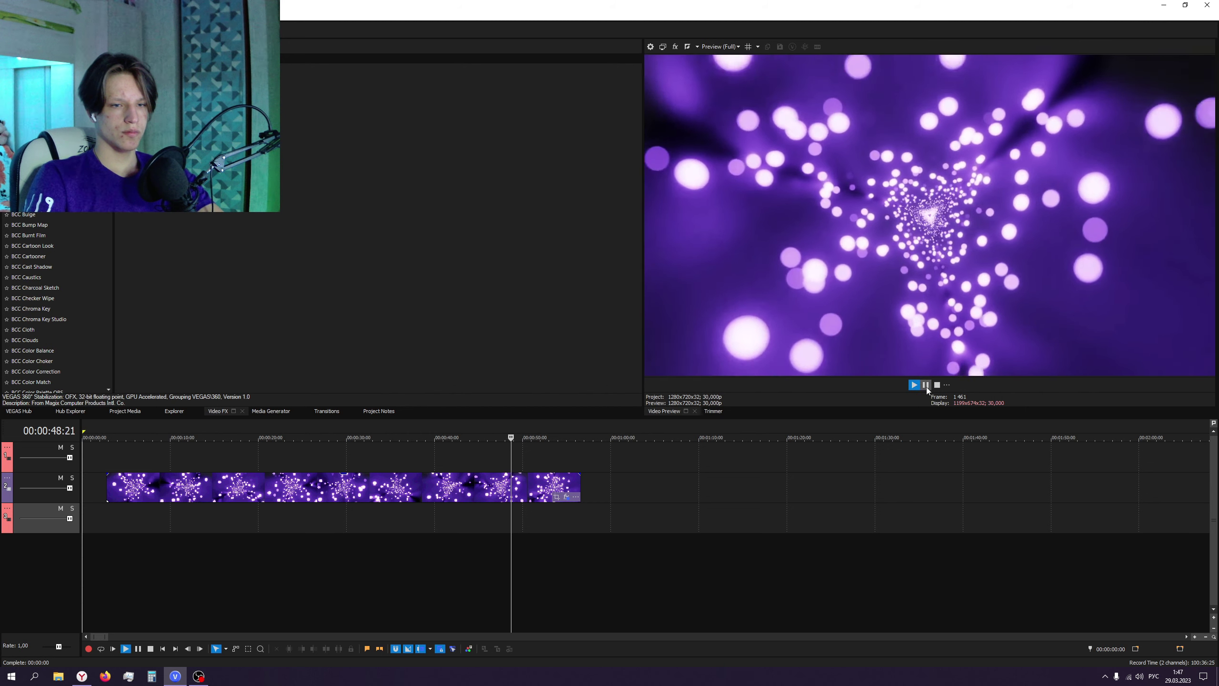
key("Return")
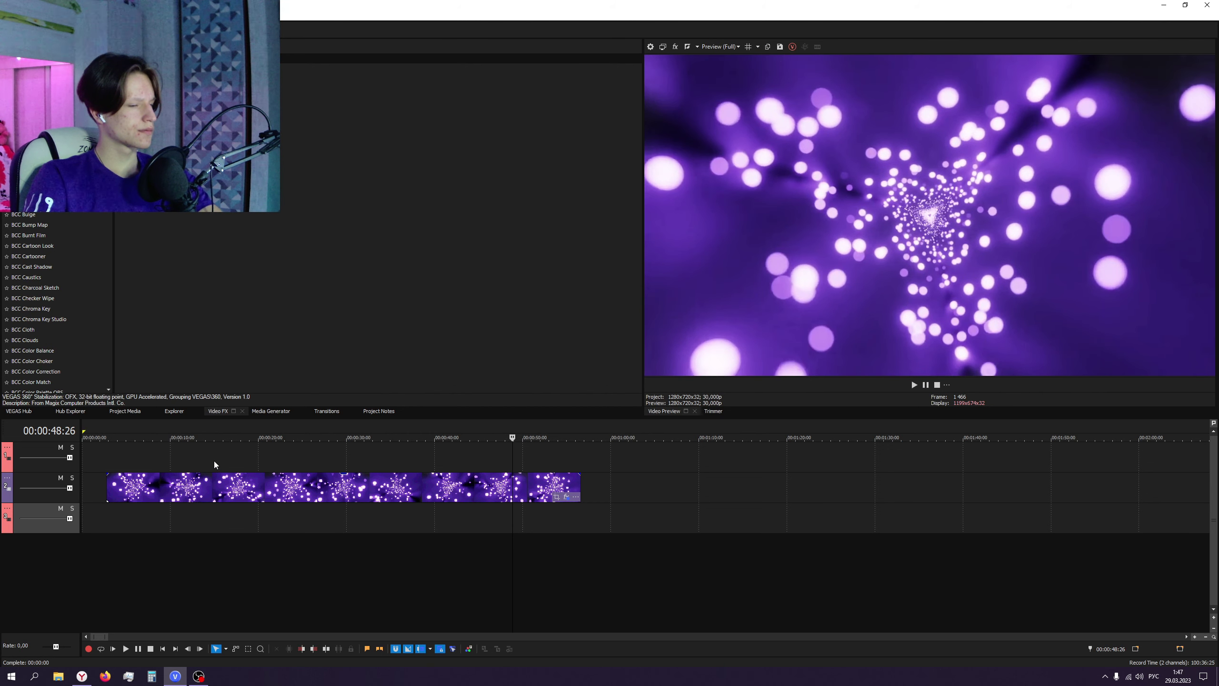
- Undo the green clip's deletion and the preceding edits, back to the green clip lying above the purple one
key("ctrl+z")
key("ctrl+z")
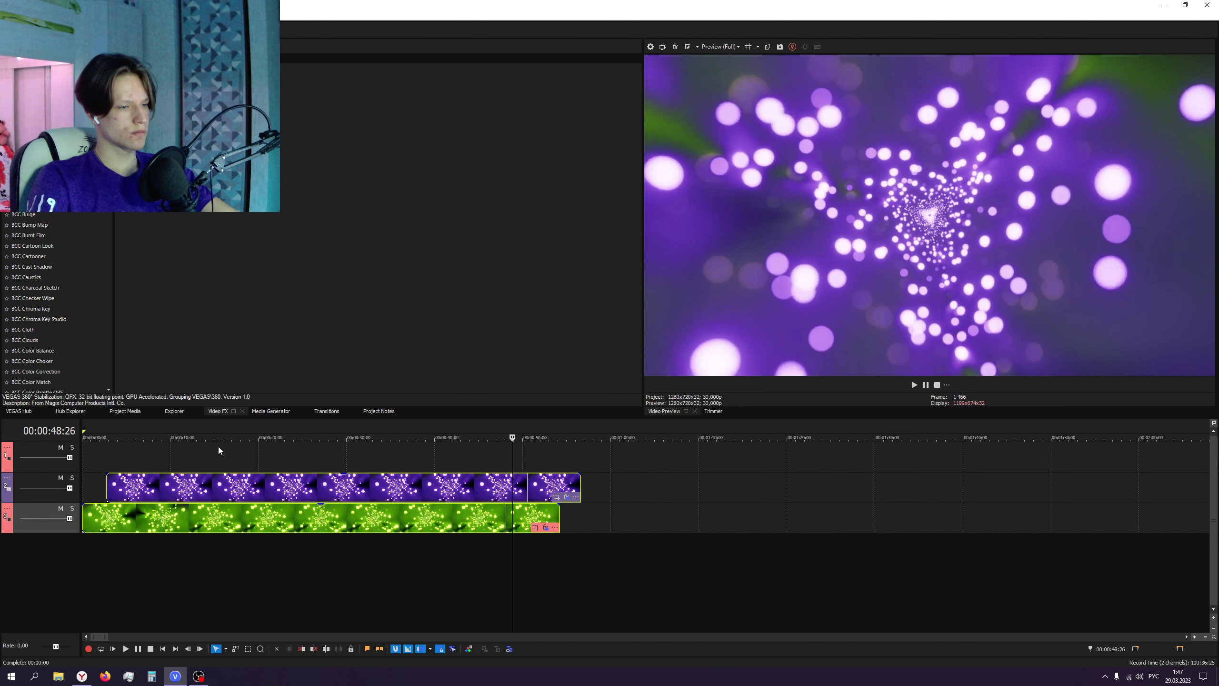
key("ctrl+z")
key("ctrl+z")
key("ctrl+z")
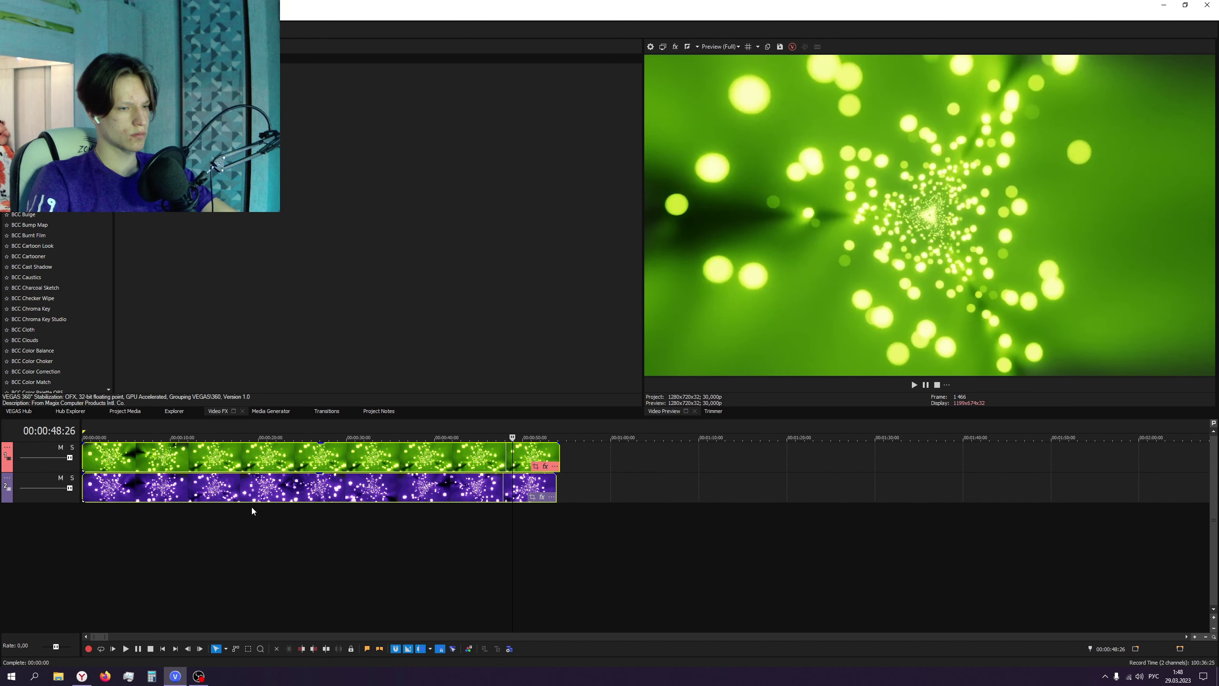
- Add the Chroma Keyer effect to the green clip on the upper track
left_click(546, 466)
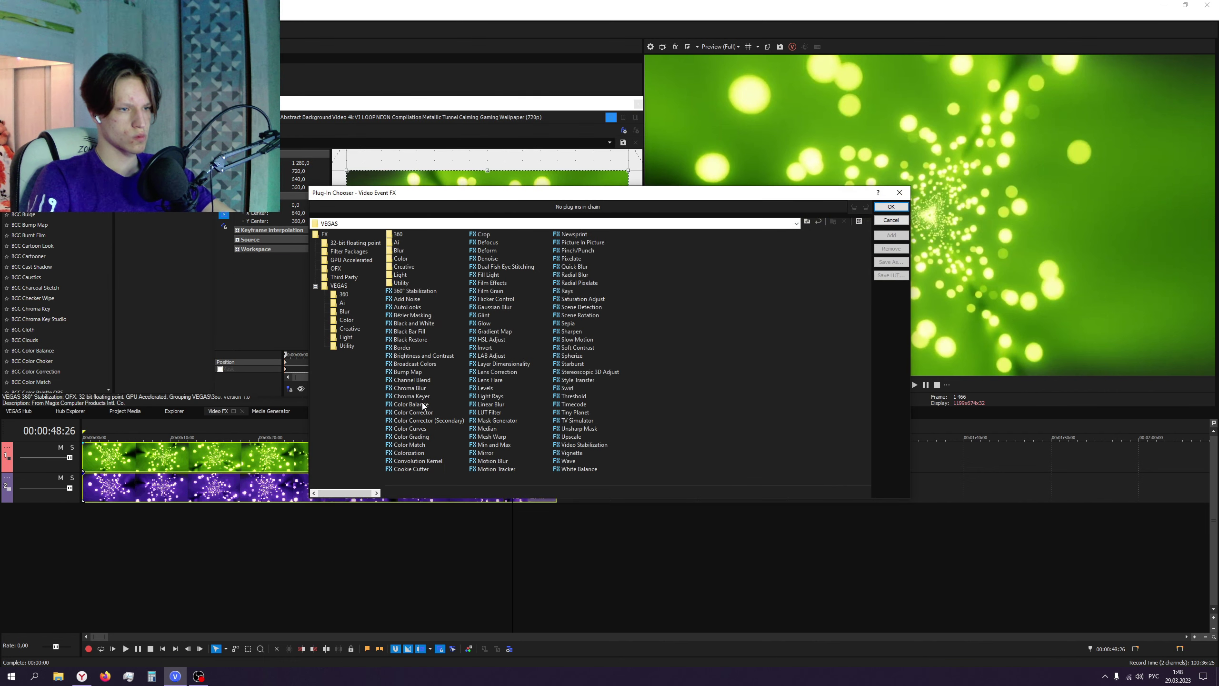
left_click(420, 397)
left_click(891, 207)
left_click(355, 180)
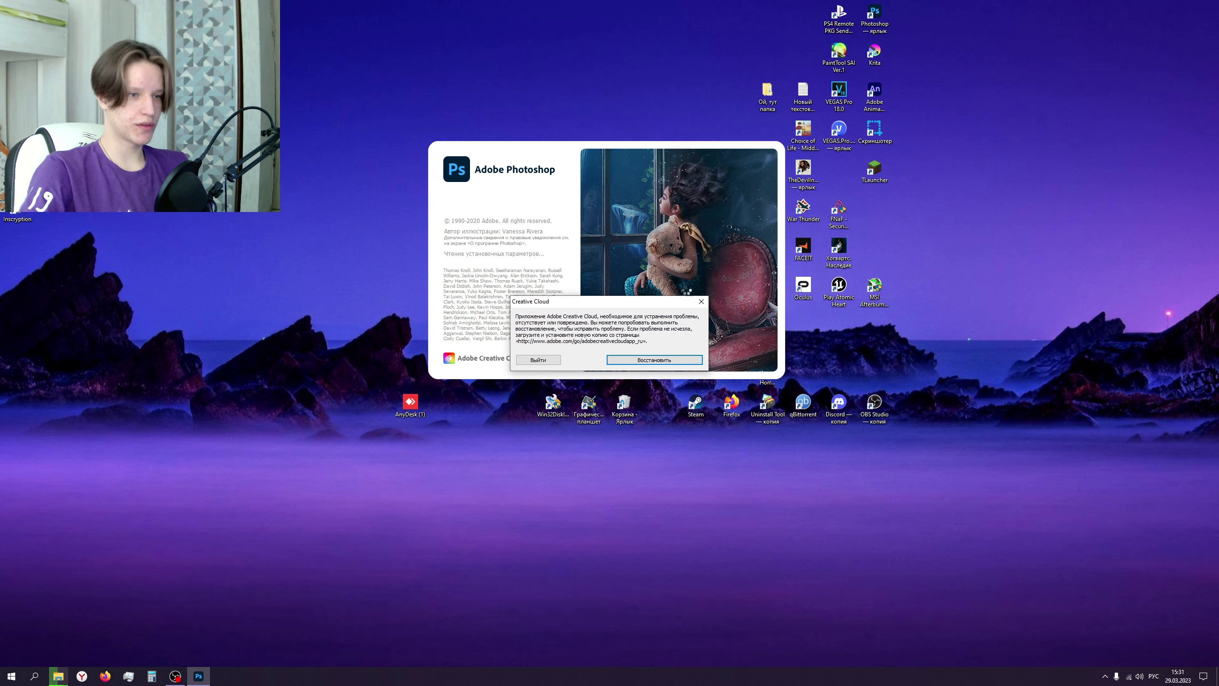
- In Photoshop, dismiss the Creative Cloud repair dialog and remove the dark background and loading circle around the white cat outline
left_click(703, 303)
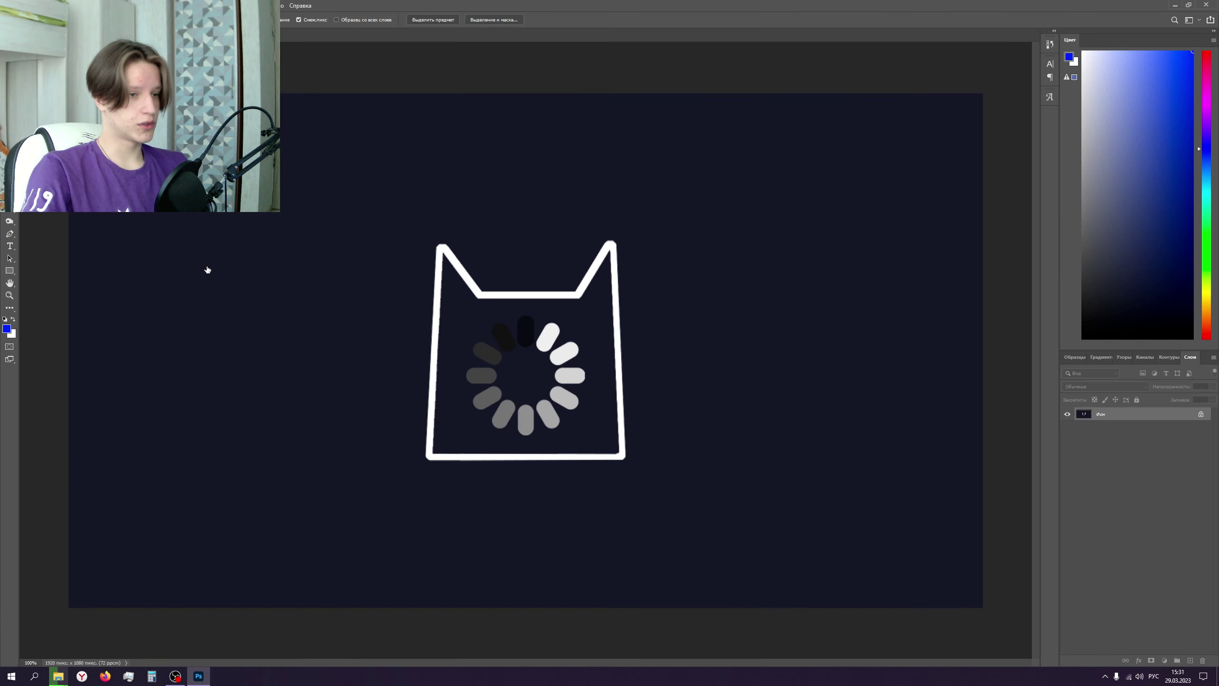
left_click(479, 265)
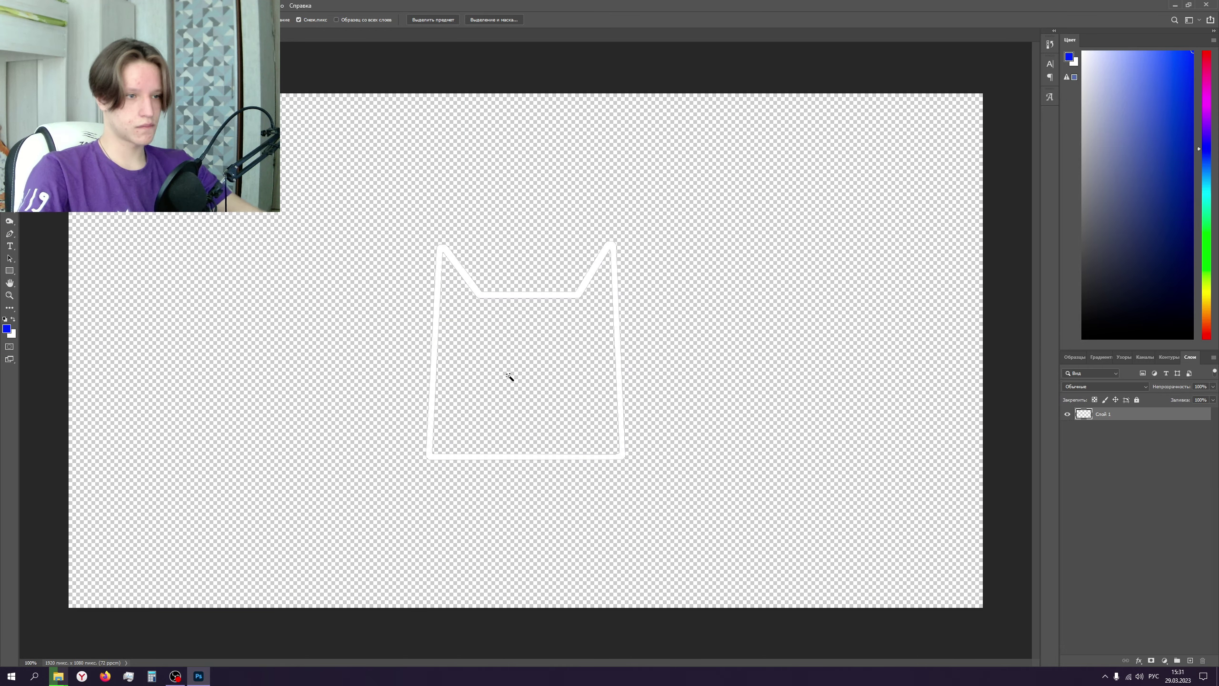
- Save the cat outline as a PNG named 7 with the large file size option, and close Photoshop without saving 77.jpg
key("alt+f")
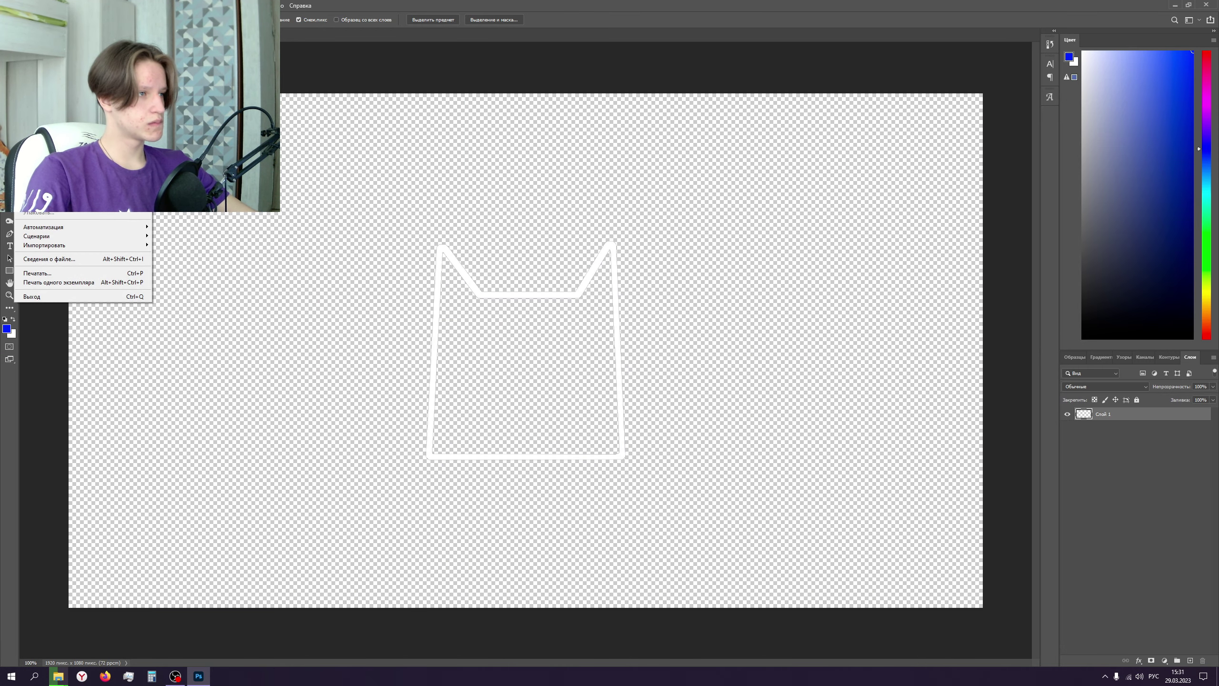
key("shift+ctrl+s")
left_click(451, 359)
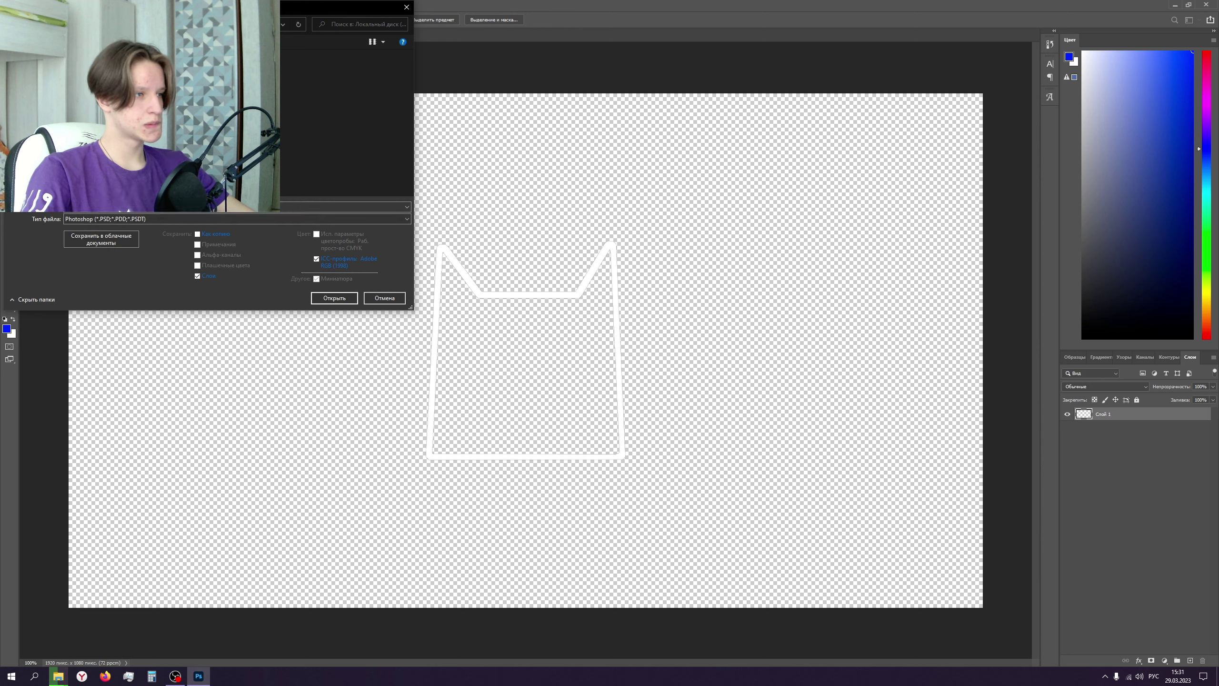
left_click(104, 219)
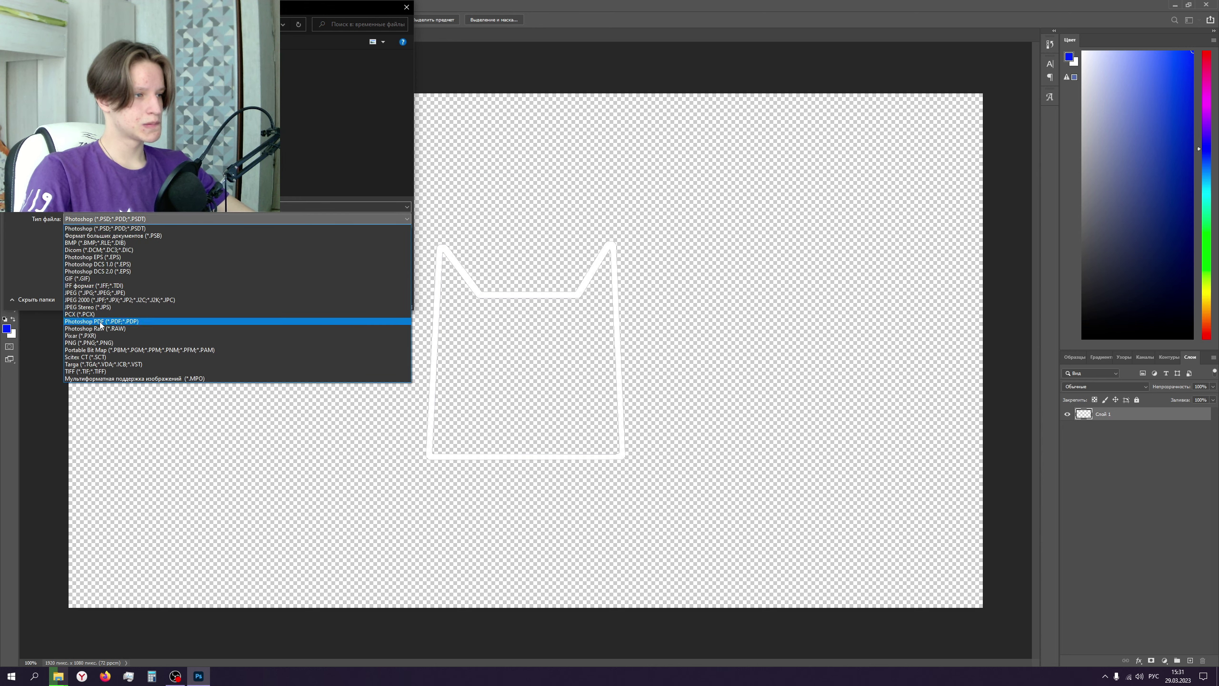
left_click(97, 342)
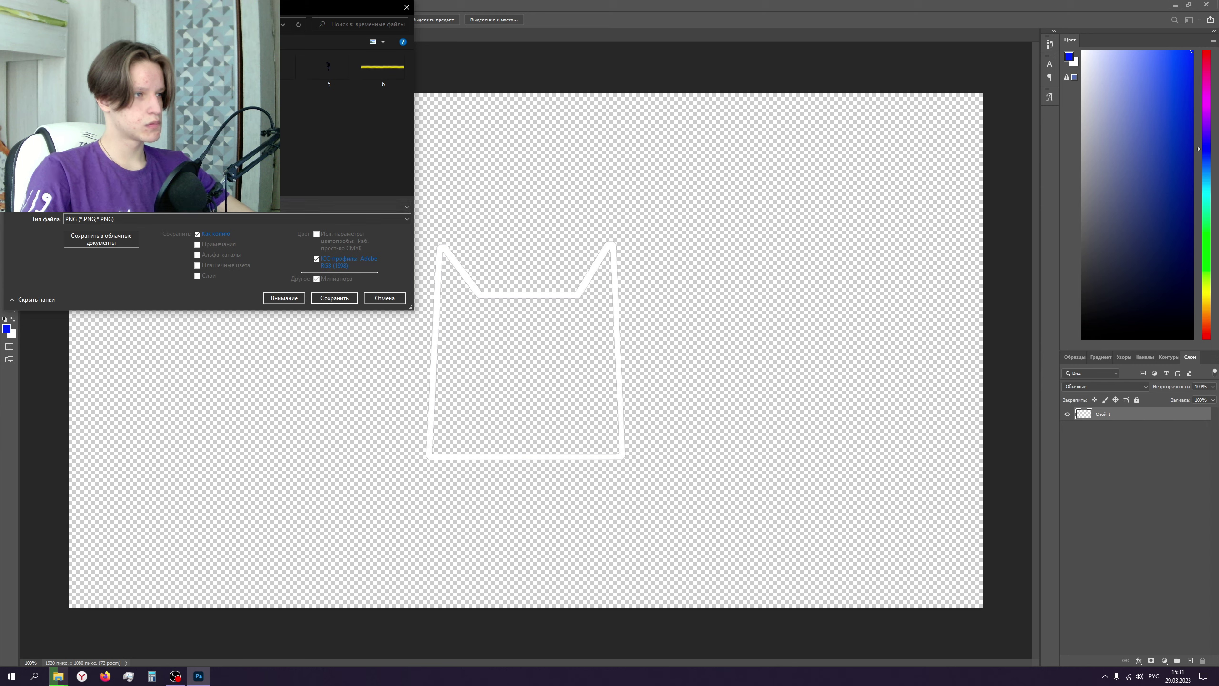
type("7")
key("Return")
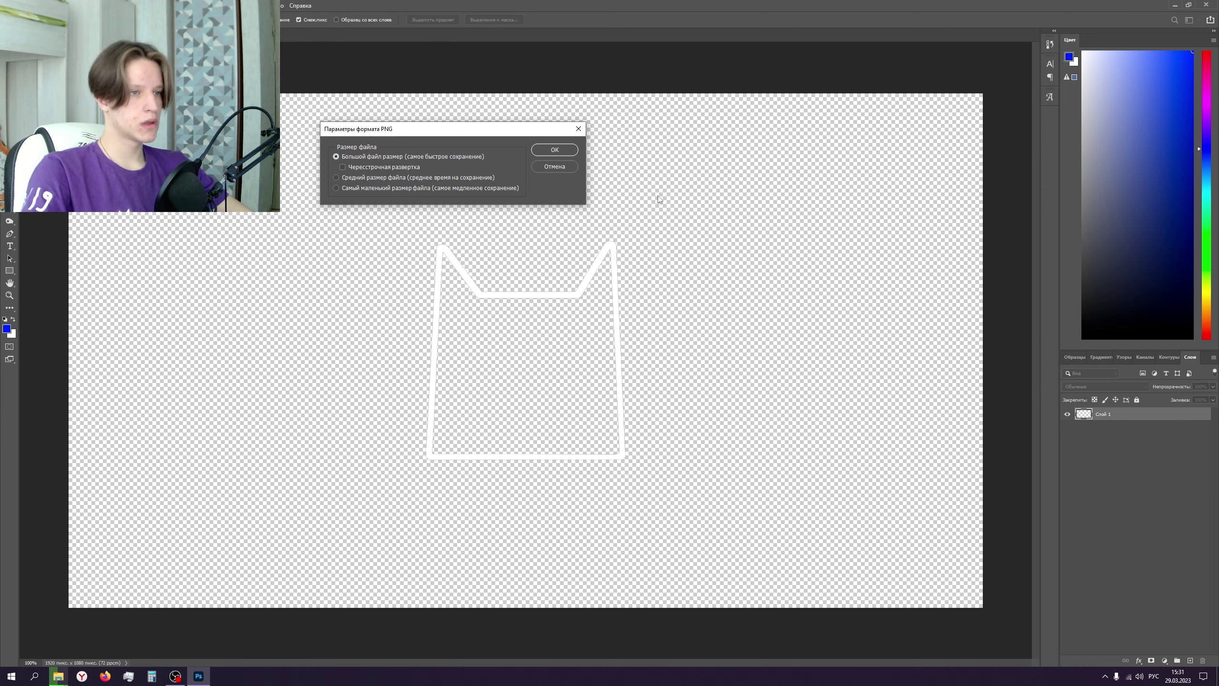
left_click(558, 150)
left_click(1216, 4)
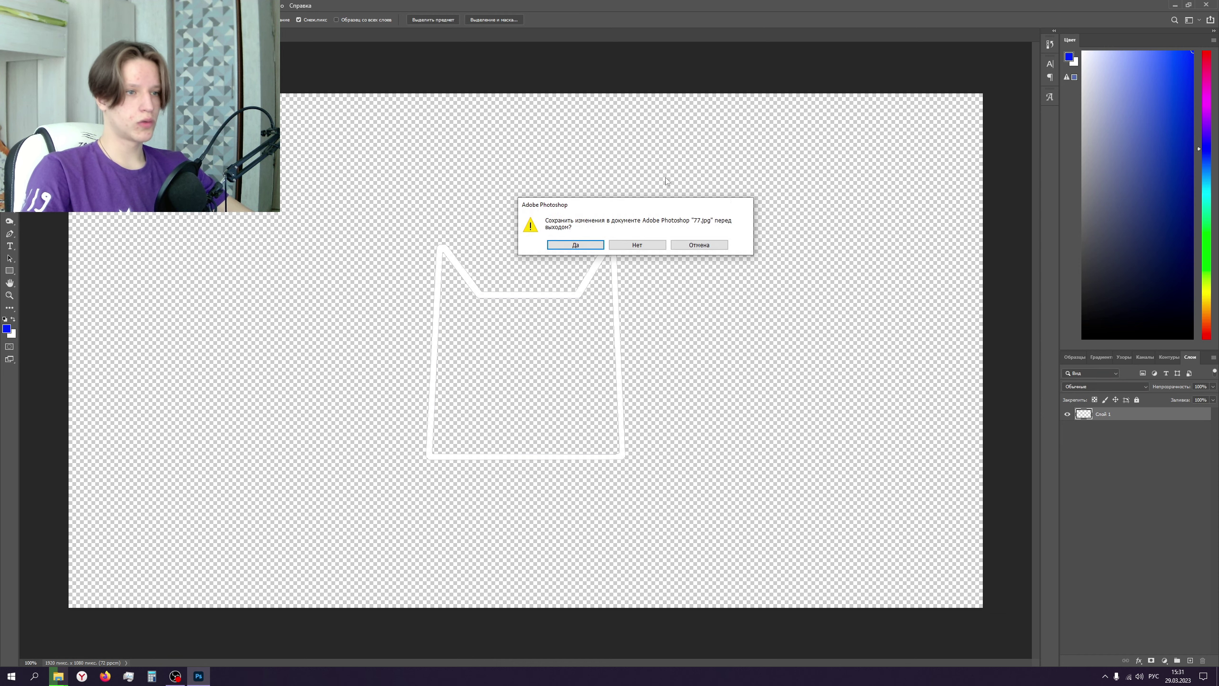
left_click(630, 247)
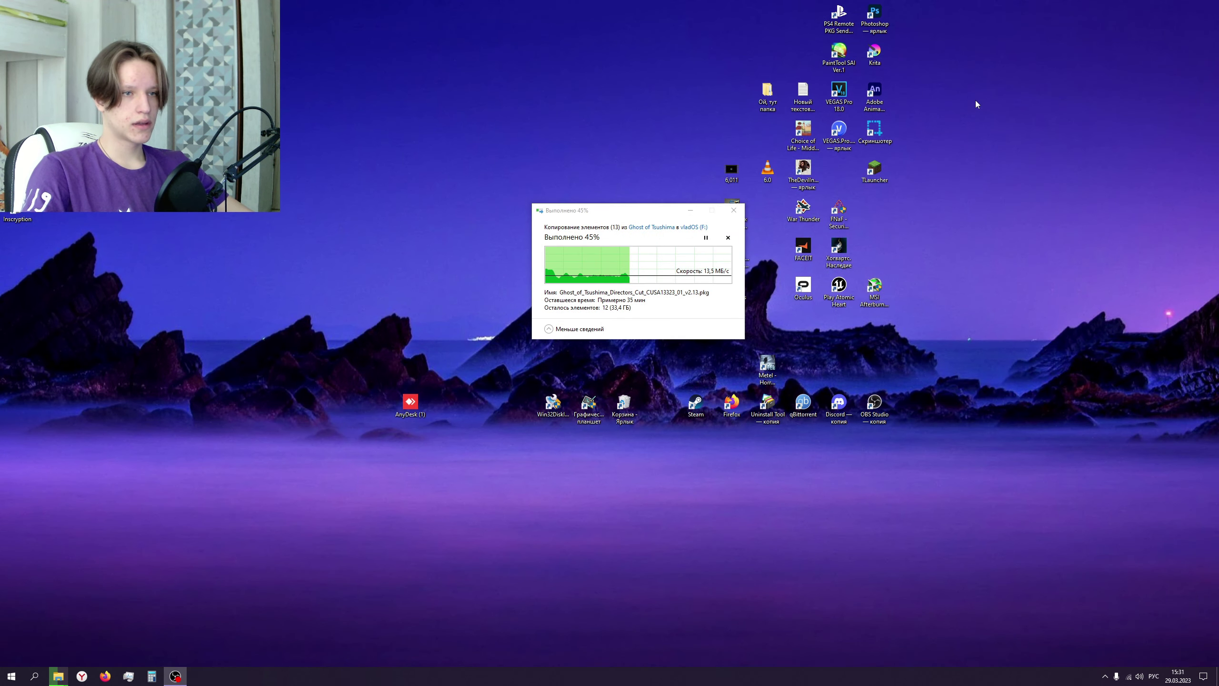
- Switch to VEGAS Pro, postpone the program update, and widen the Media Generator area beside the video preview
double_click(839, 130)
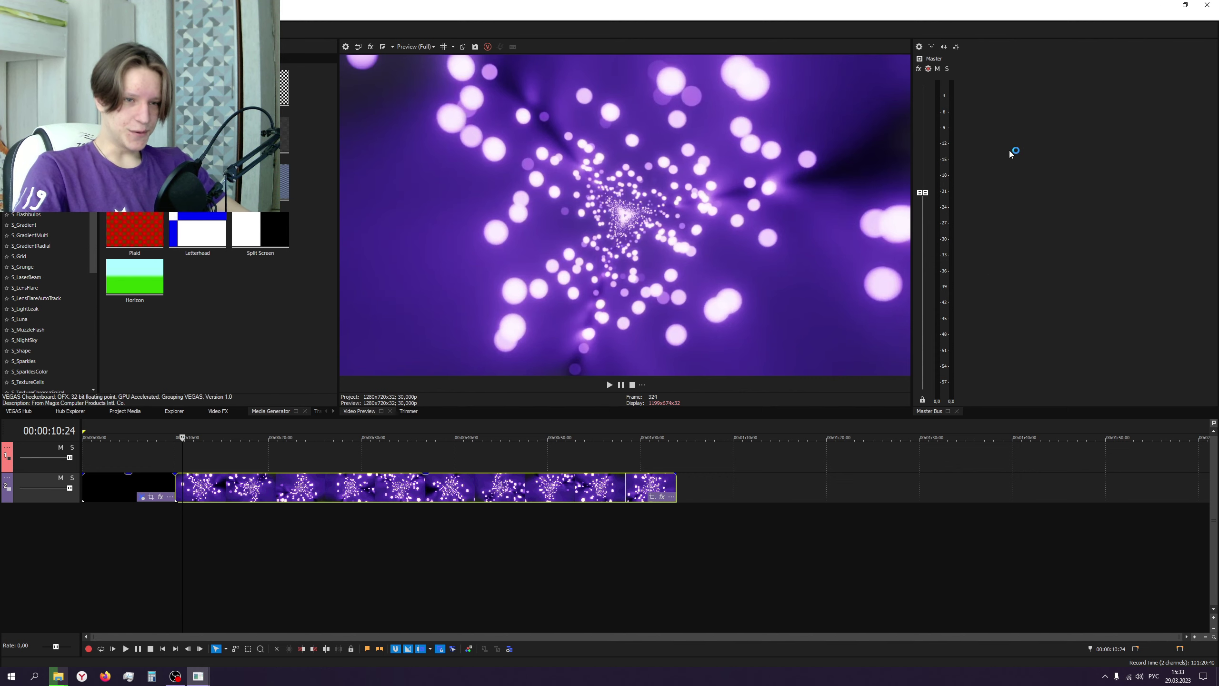
left_click_drag(1016, 5, 959, 1)
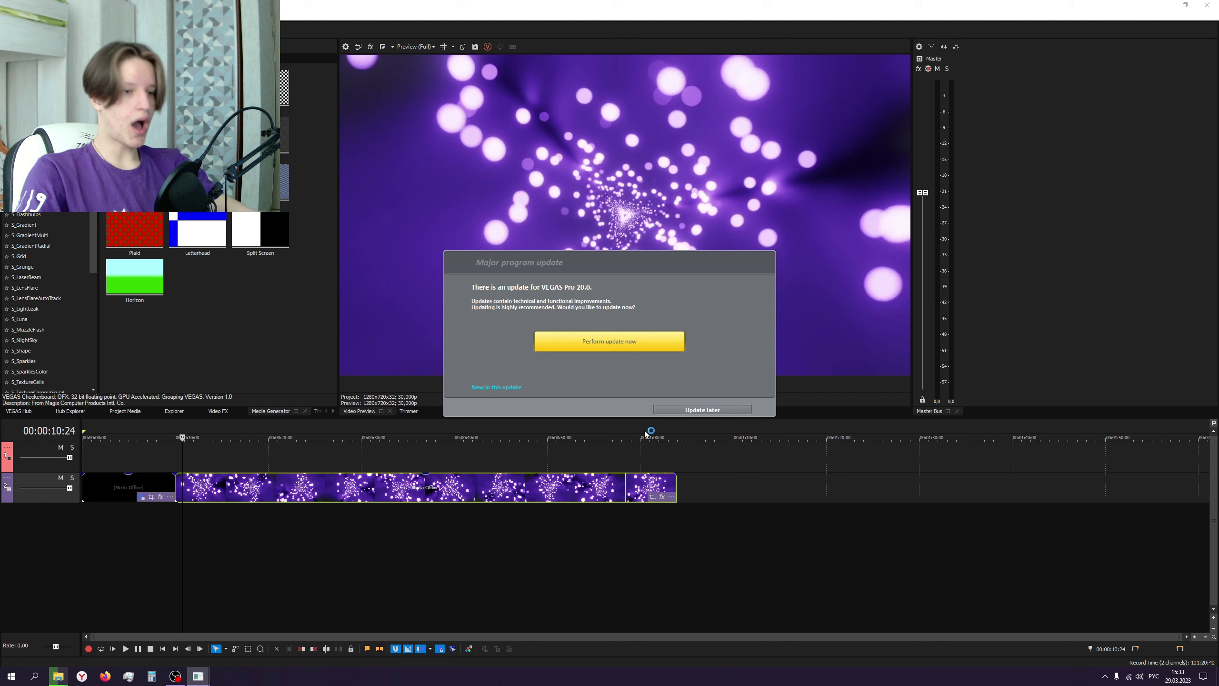
left_click(702, 409)
left_click_drag(912, 271, 1190, 271)
left_click_drag(338, 230, 611, 237)
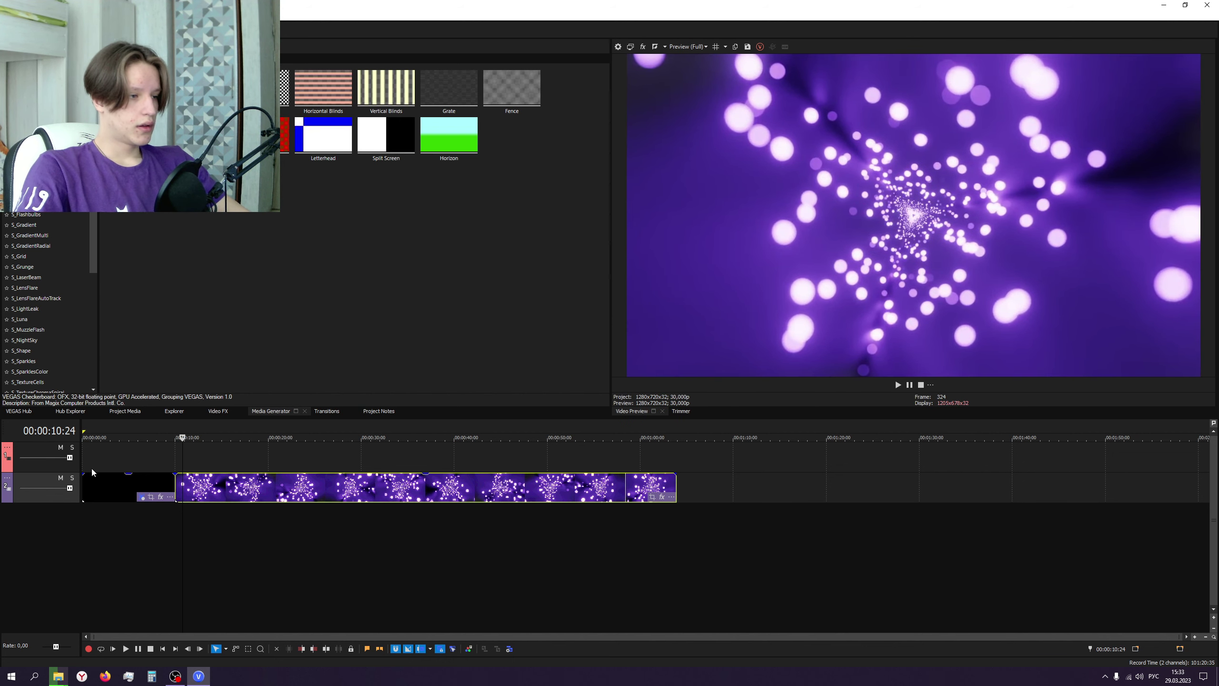
- Delete the black clip at the start of the timeline and shift the purple clip slightly later
left_click(149, 481)
key("Delete")
left_click_drag(148, 485, 248, 487)
- Import the blue-and-green transition clip onto the purple clip's track at 00:00:03:18
left_click(115, 488)
key("ctrl+o")
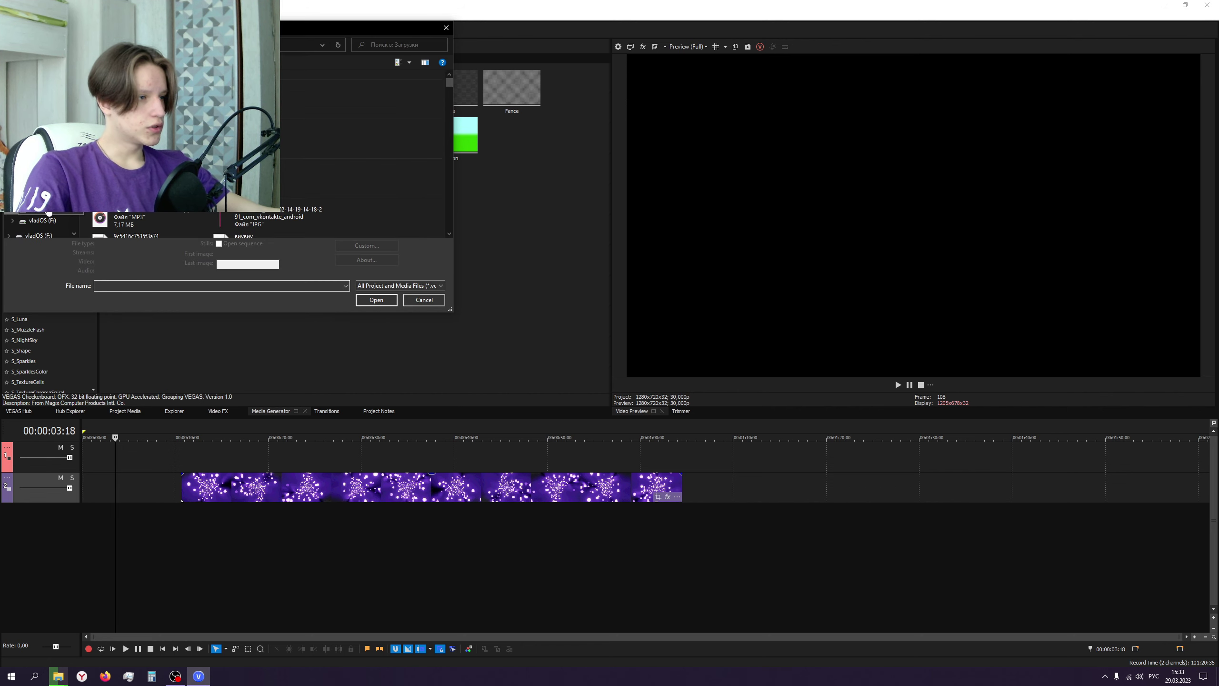
left_click(48, 213)
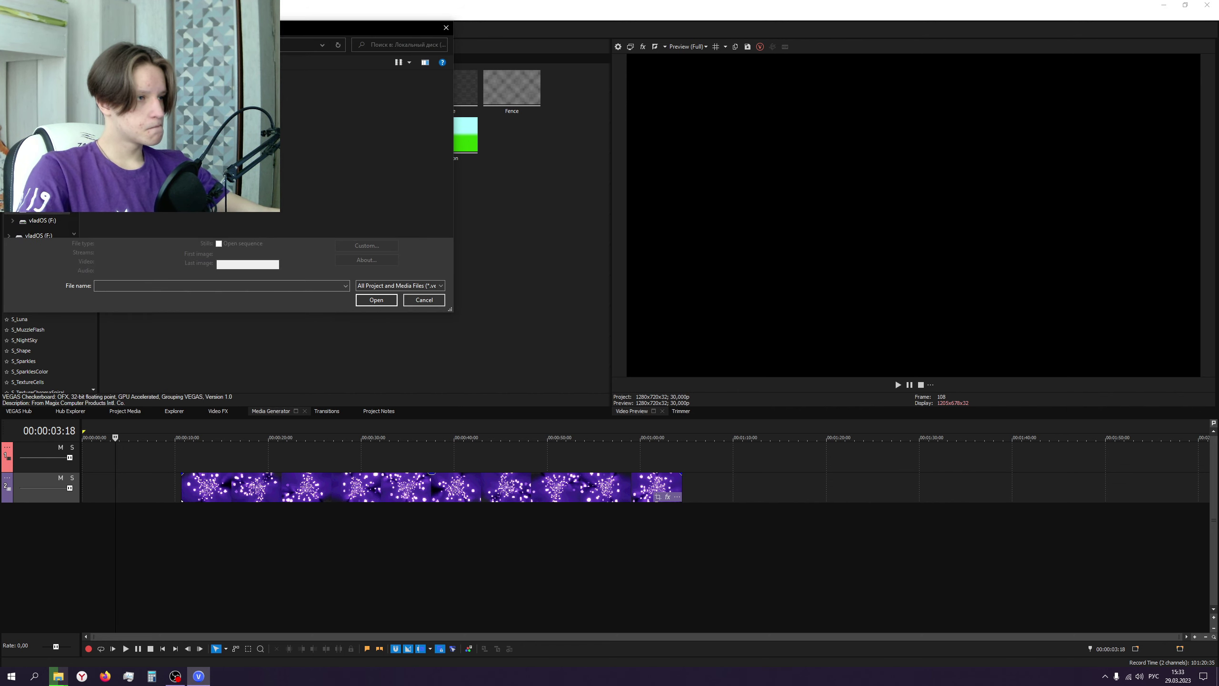
key("alt+Up")
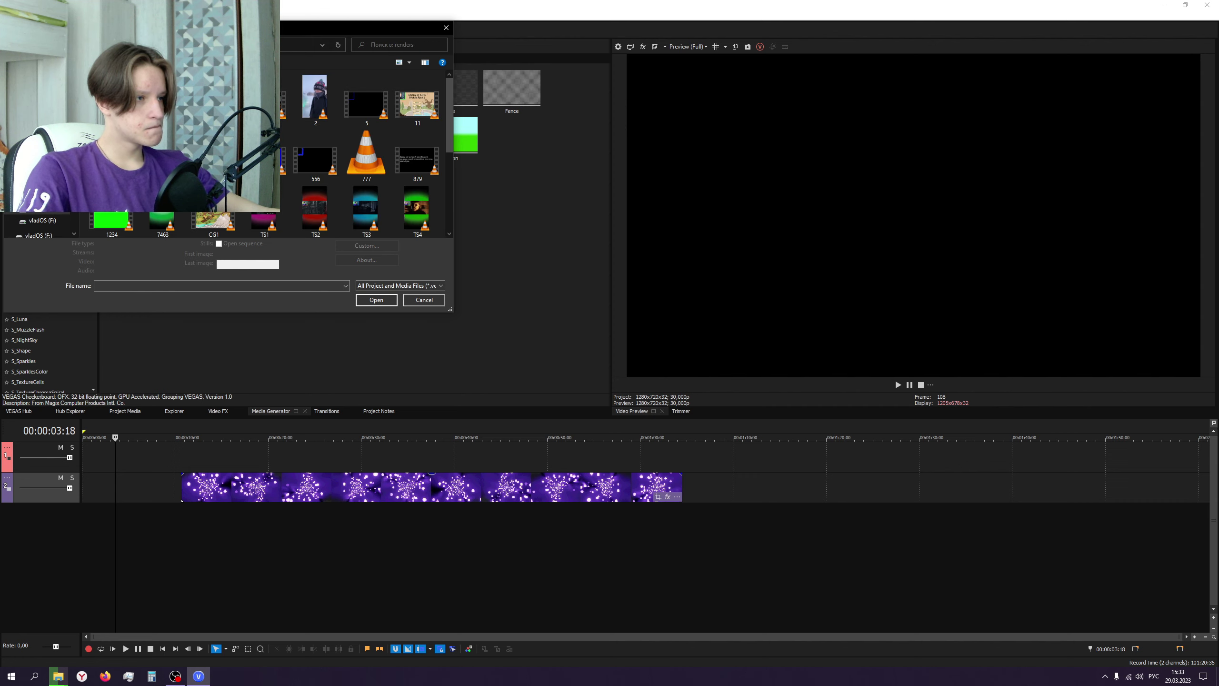
key("alt+Up")
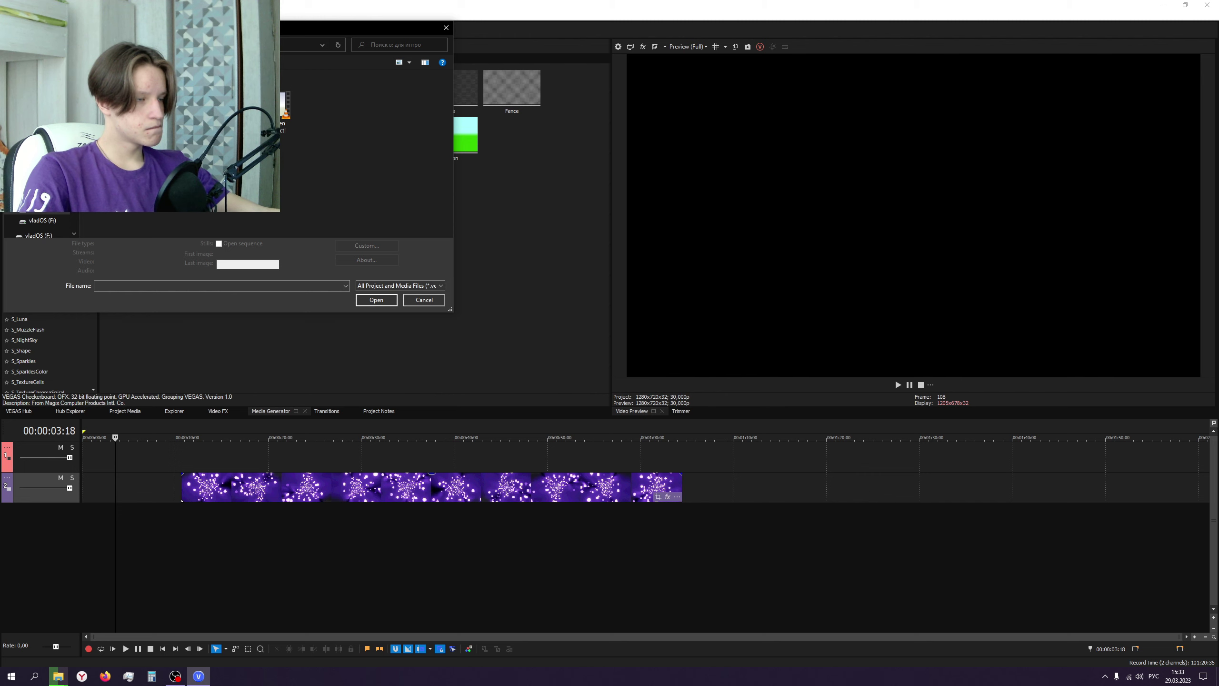
double_click(161, 108)
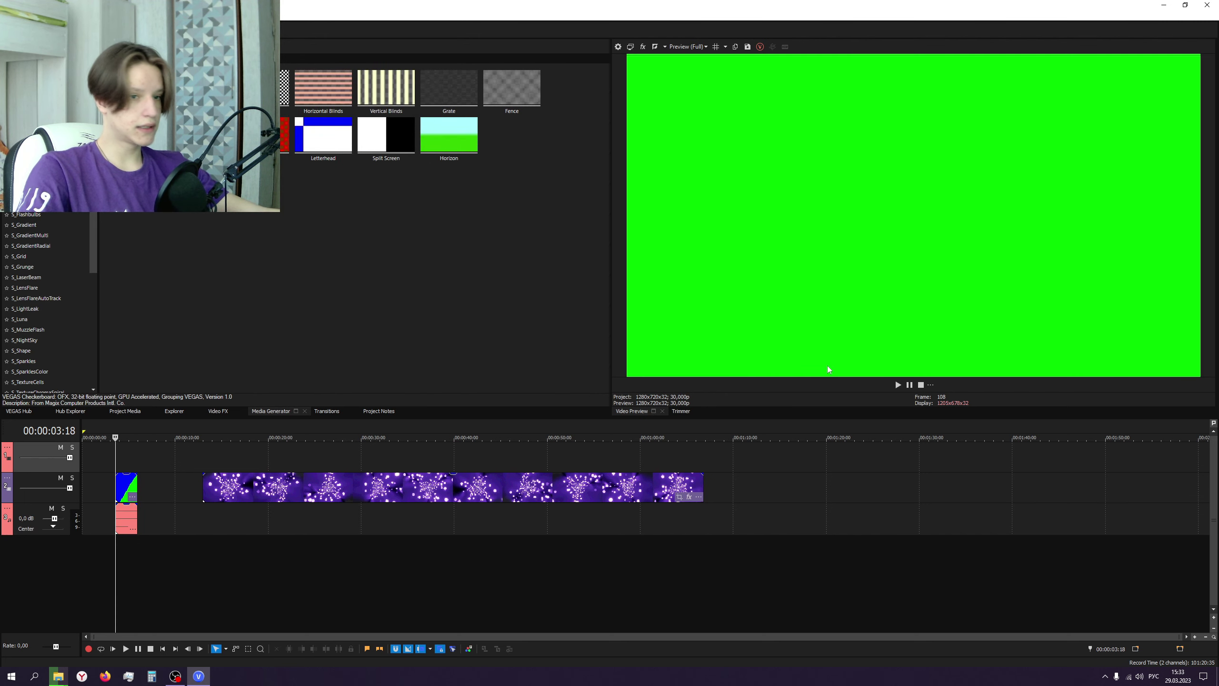
- Play the blue-and-green transition clip and inspect its frame at 00:00:04:23
left_click(898, 384)
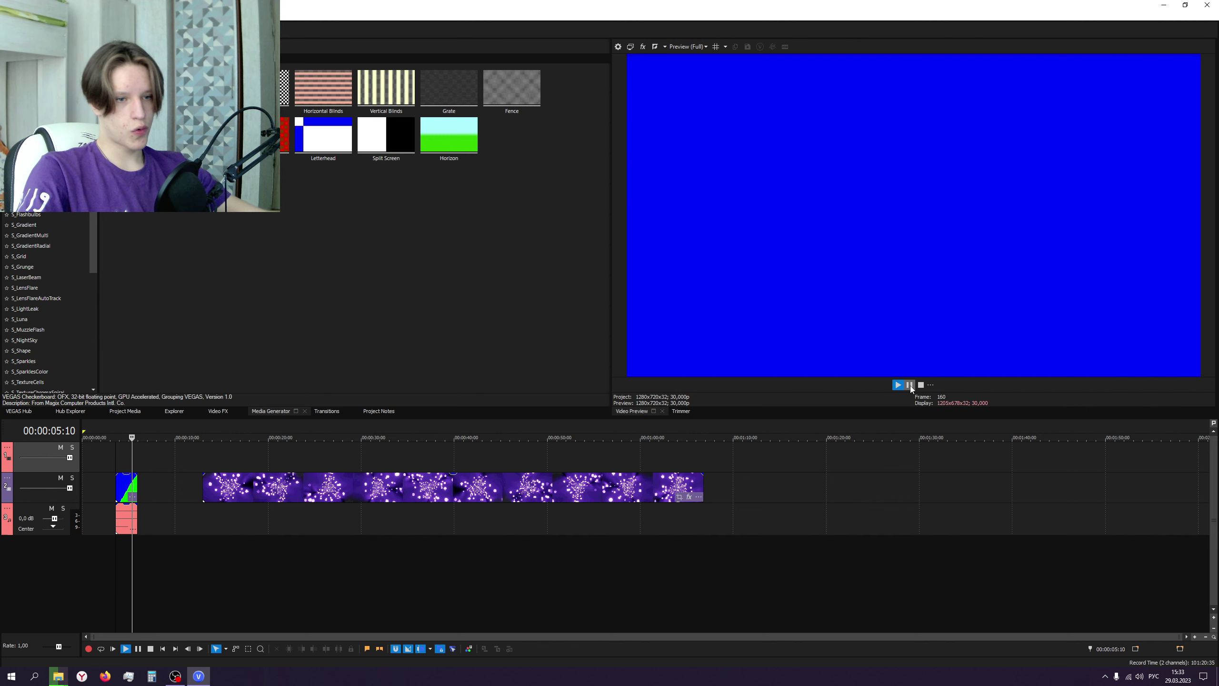
left_click(910, 385)
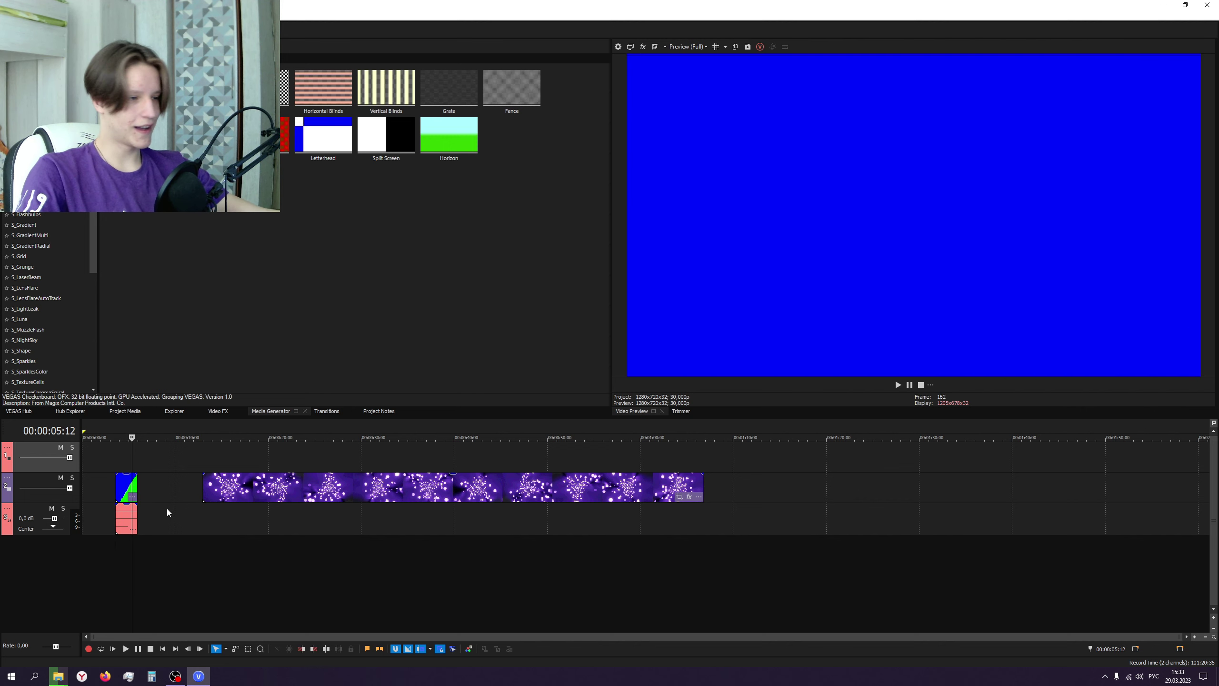
left_click(117, 460)
left_click(127, 485)
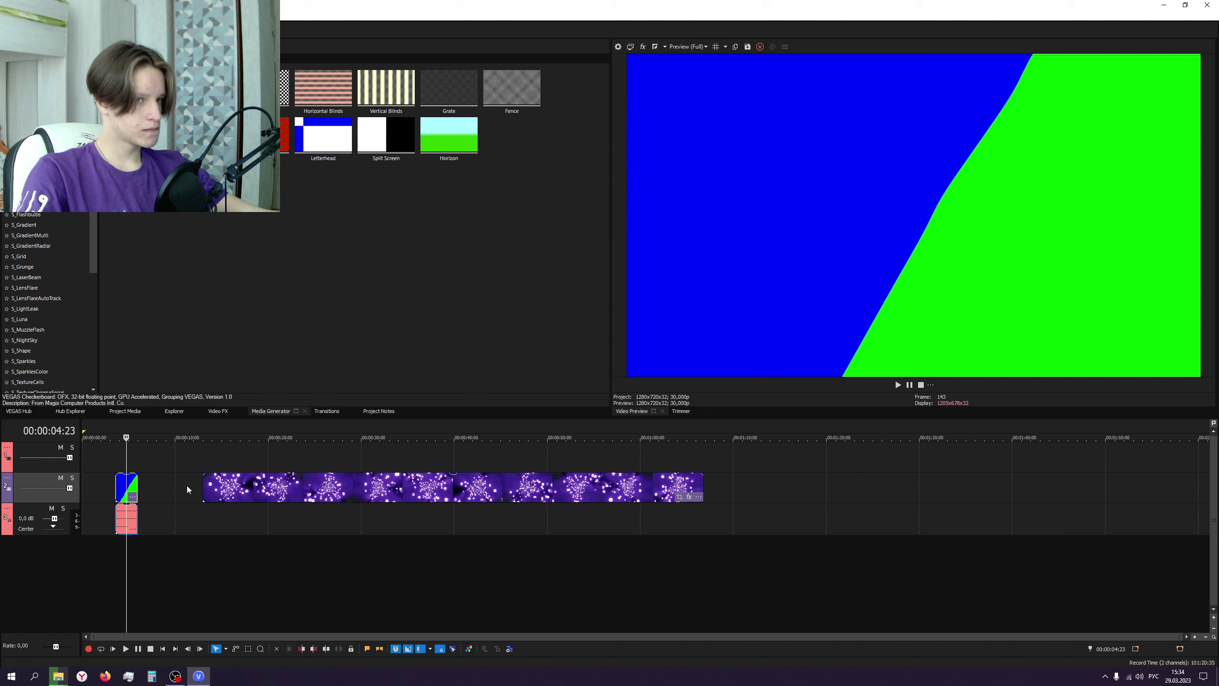
- Add the VEGAS Chroma Keyer effect to the purple clip, previewing it at 00:00:13:15
left_click(207, 463)
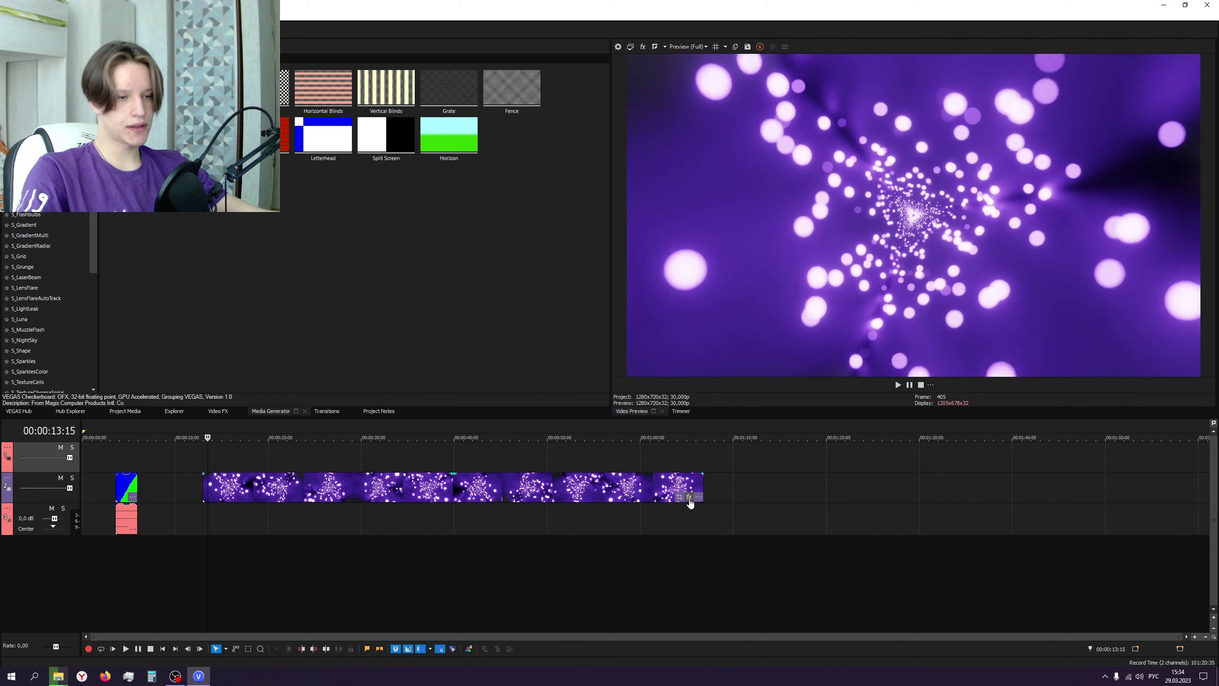
left_click(688, 496)
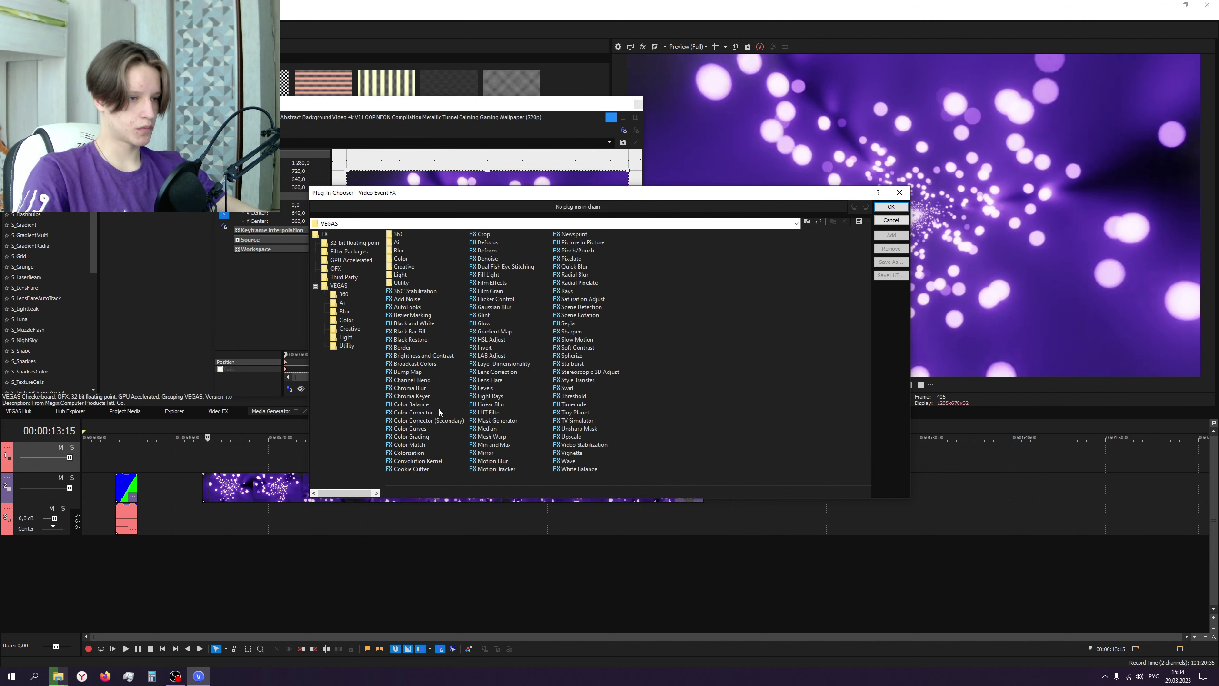
left_click(421, 395)
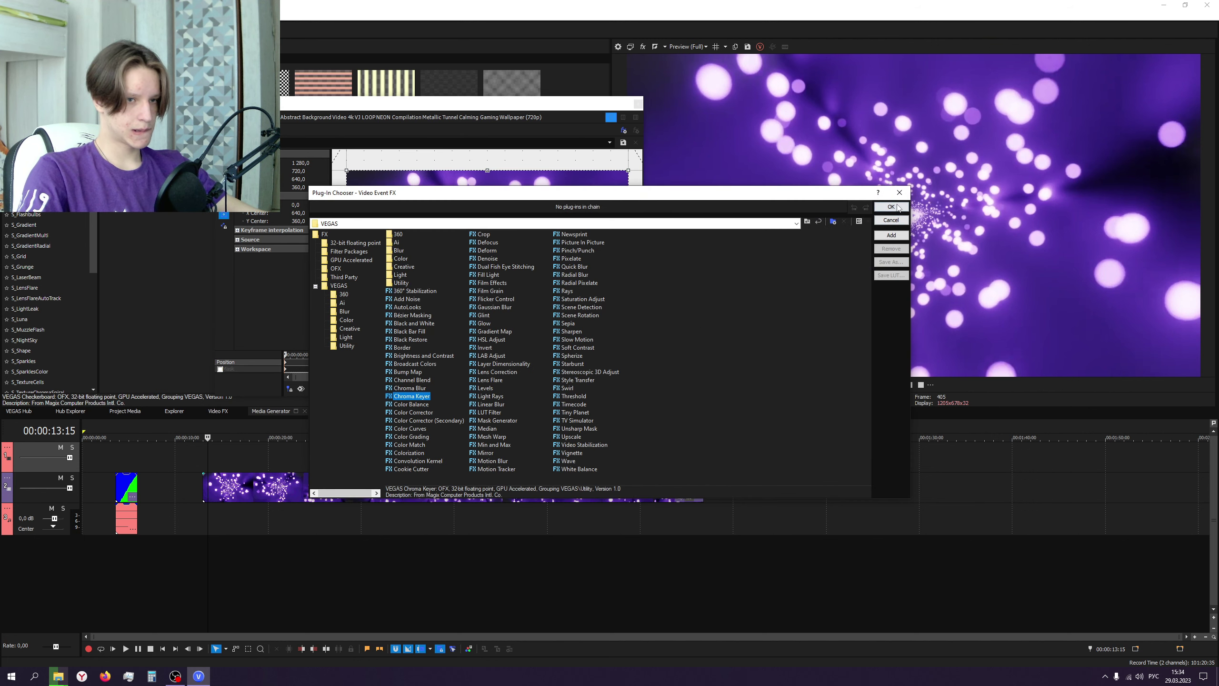
left_click(896, 207)
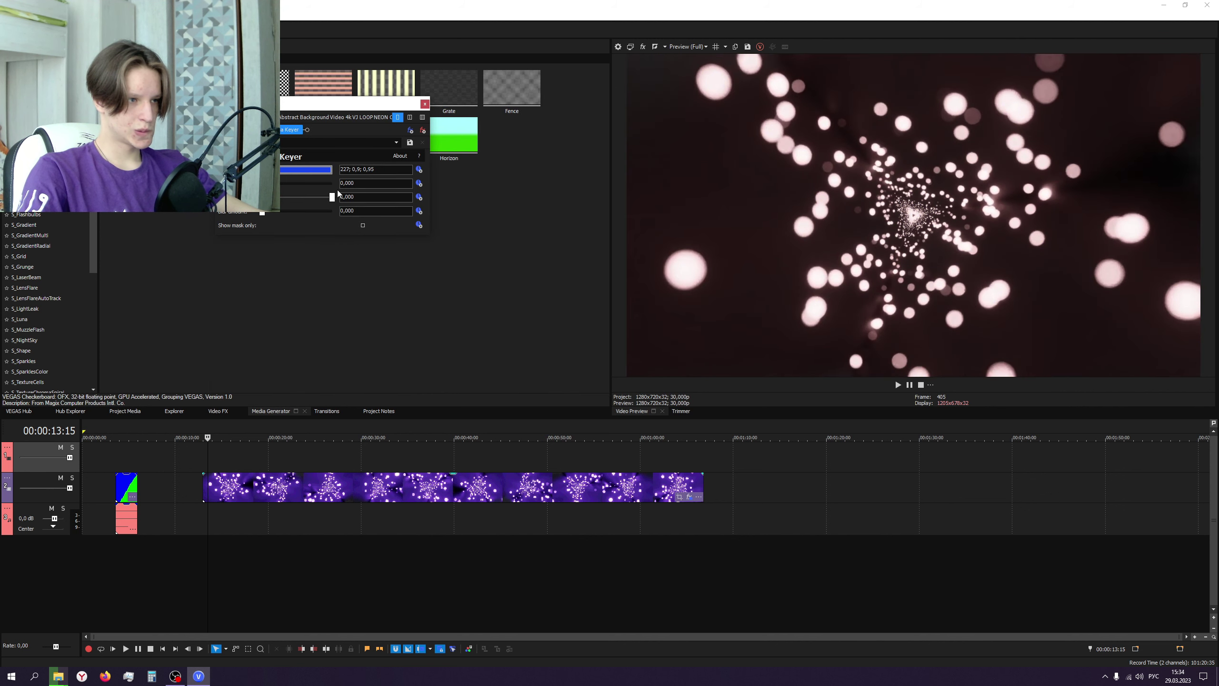
- Set the purple clip's Chroma Keyer colour to bright green (110; 1,0; 1,0), and return to the transition clip at 00:00:04:21
left_click(302, 169)
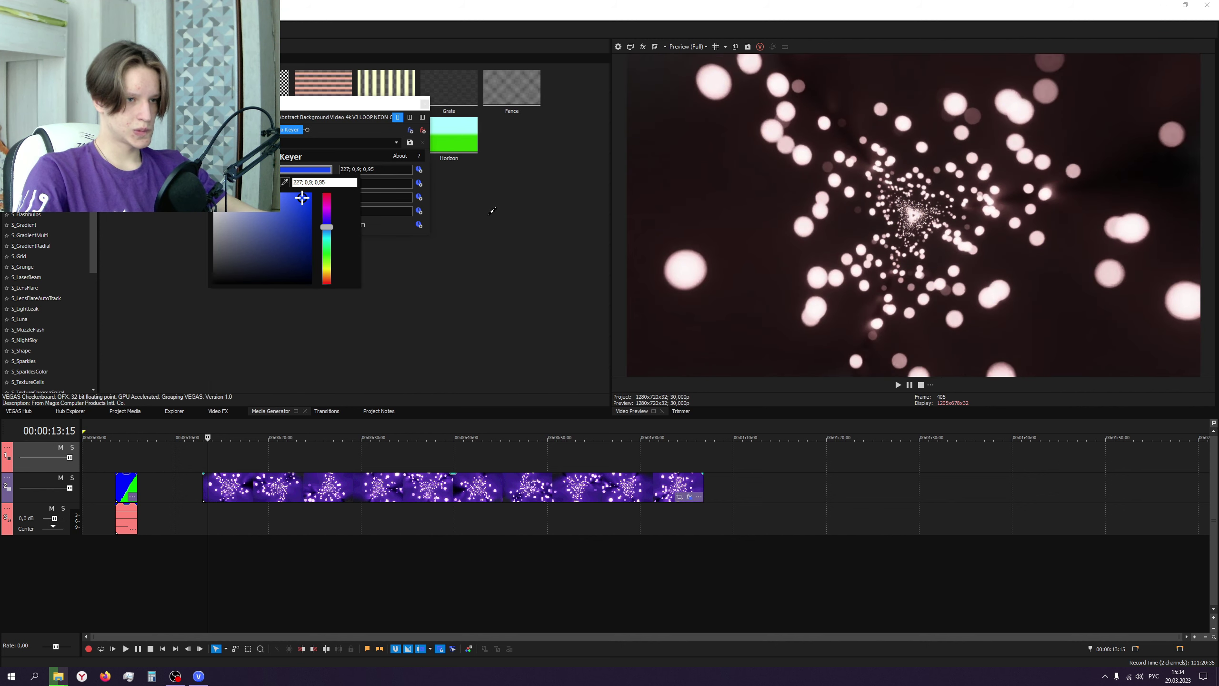
left_click(286, 238)
left_click(326, 256)
left_click(285, 231)
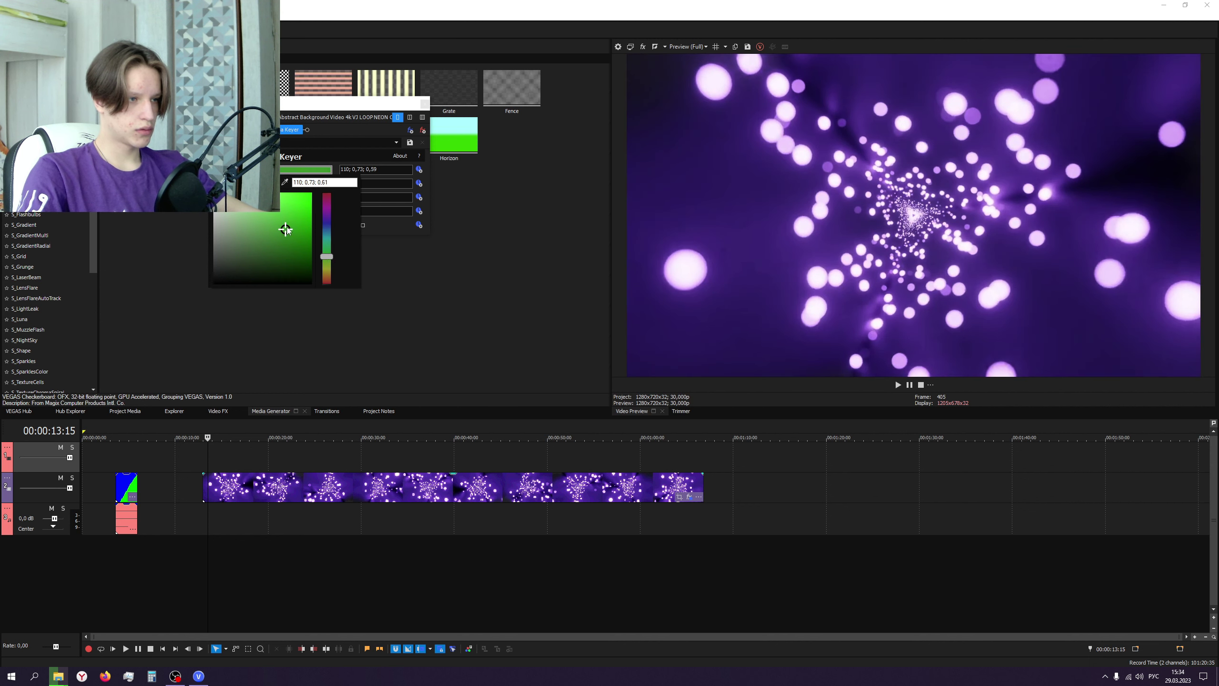
left_click_drag(285, 231, 339, 171)
left_click(407, 272)
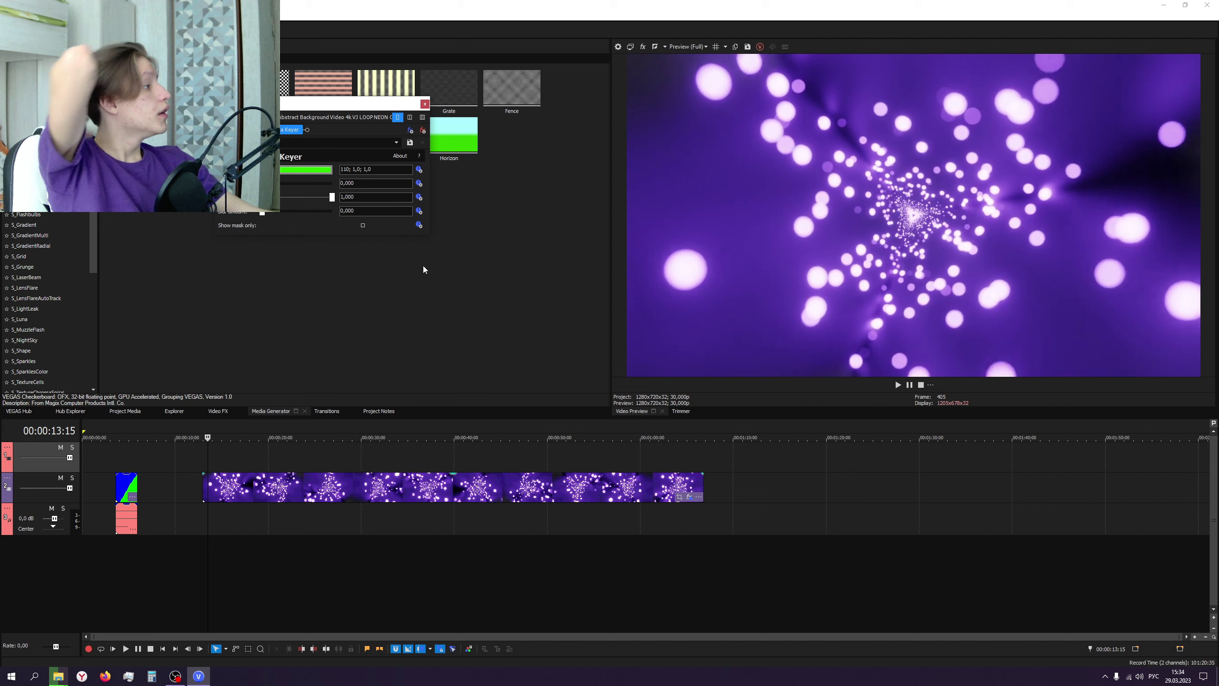
left_click(424, 103)
left_click(123, 450)
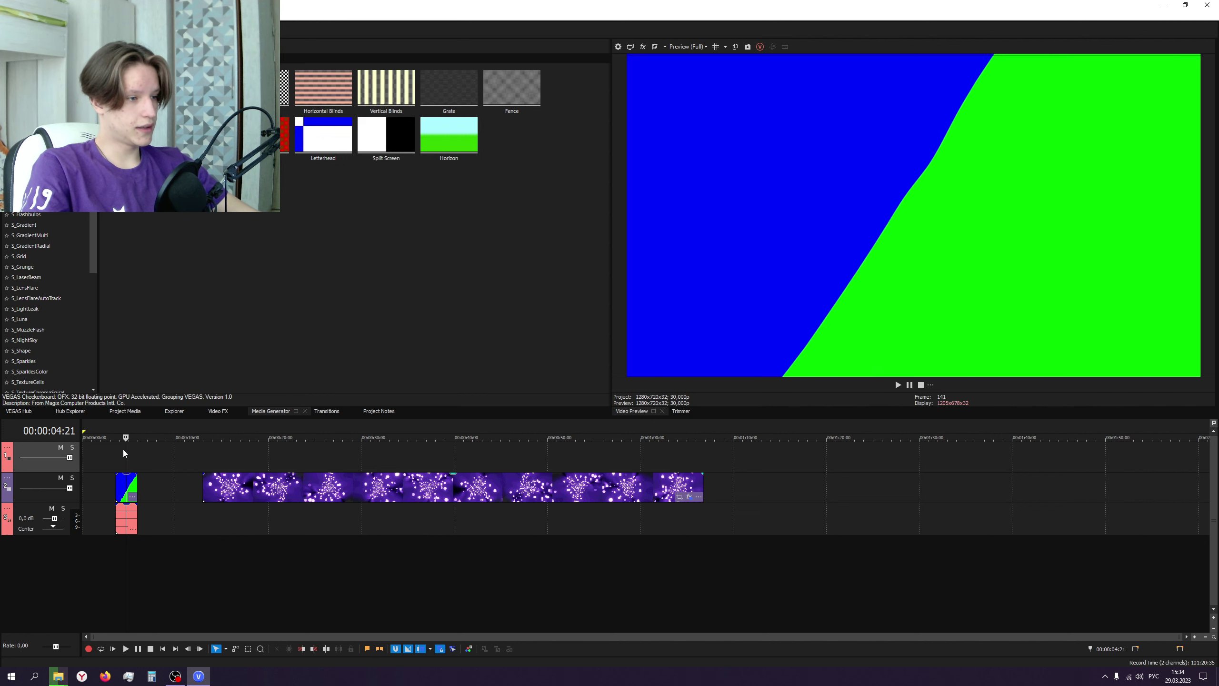
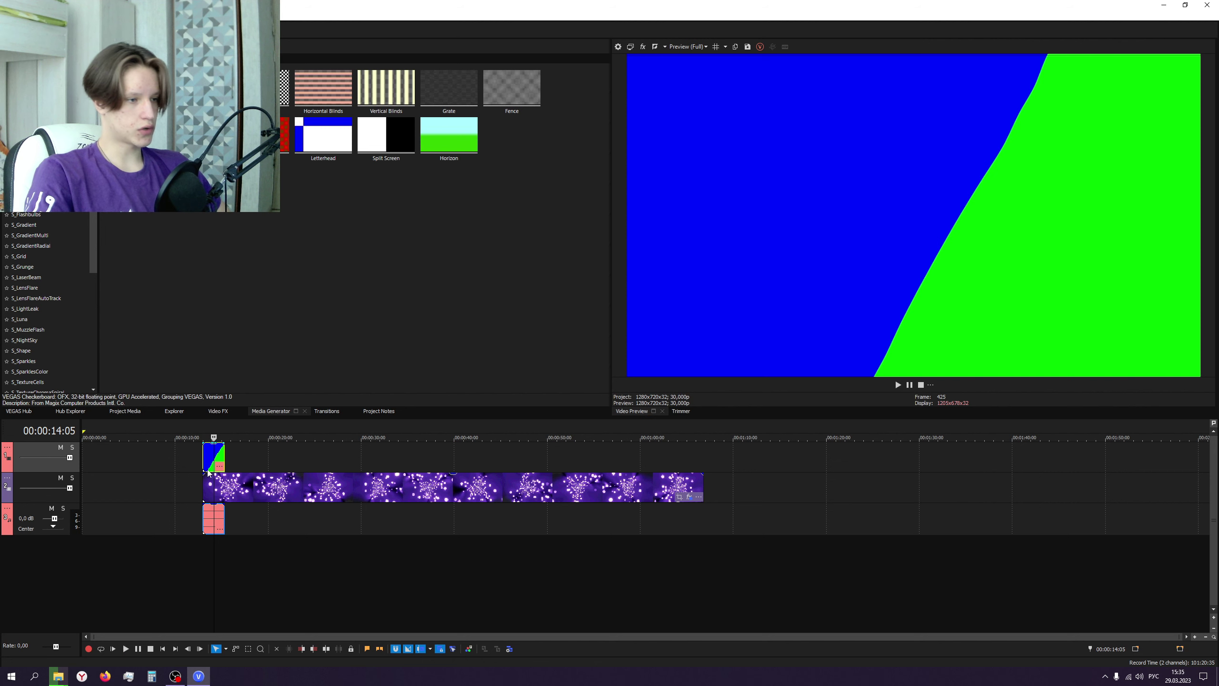
right_click(216, 462)
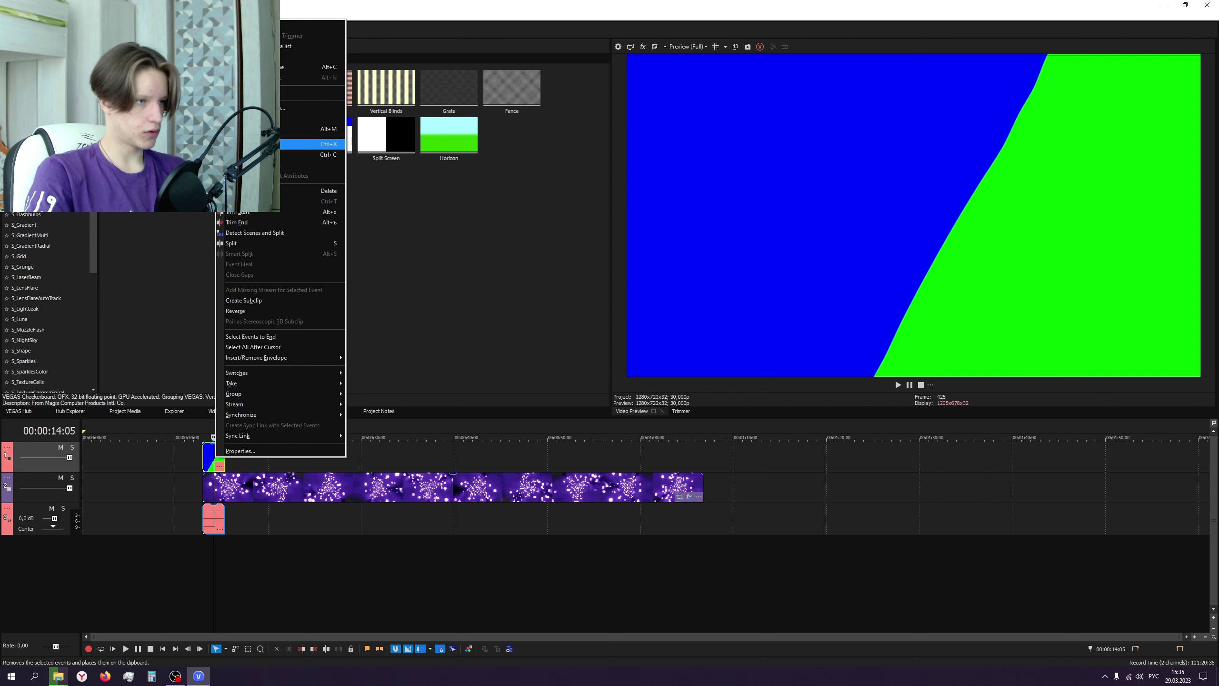
left_click(190, 469)
left_click(212, 457)
right_click(213, 456)
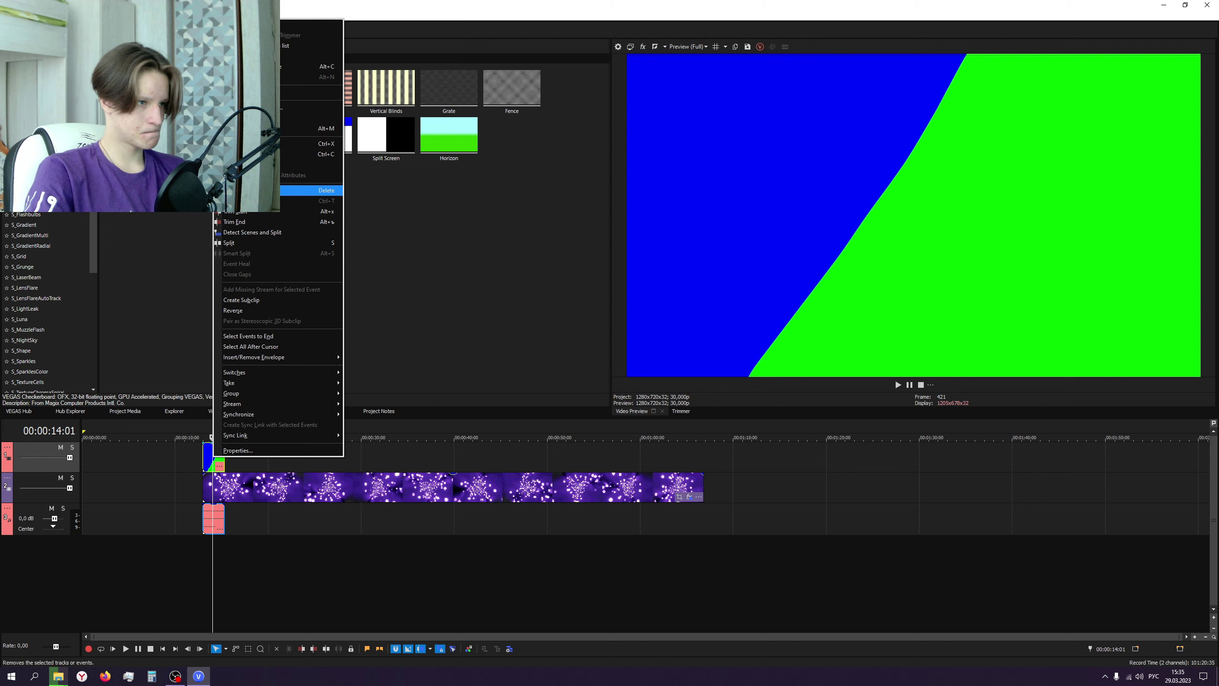
left_click(508, 447)
right_click(219, 469)
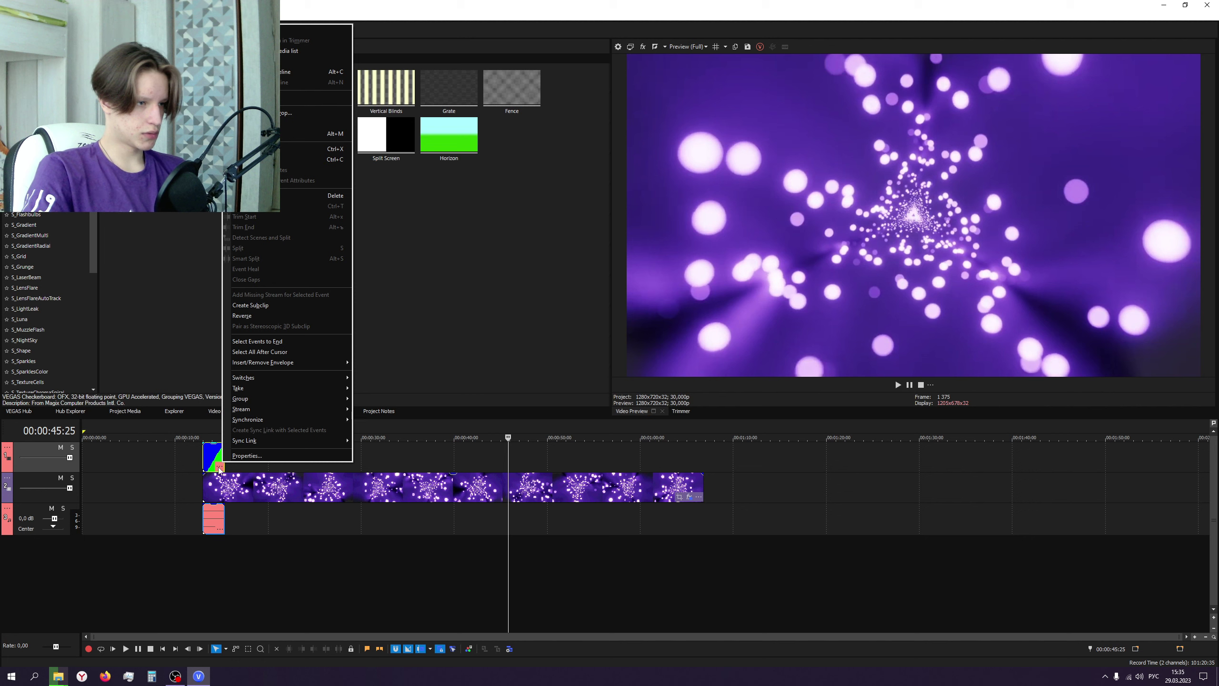
- Add the VEGAS Chroma Keyer effect to the blue-and-green transition clip
left_click(219, 468)
left_click(244, 473)
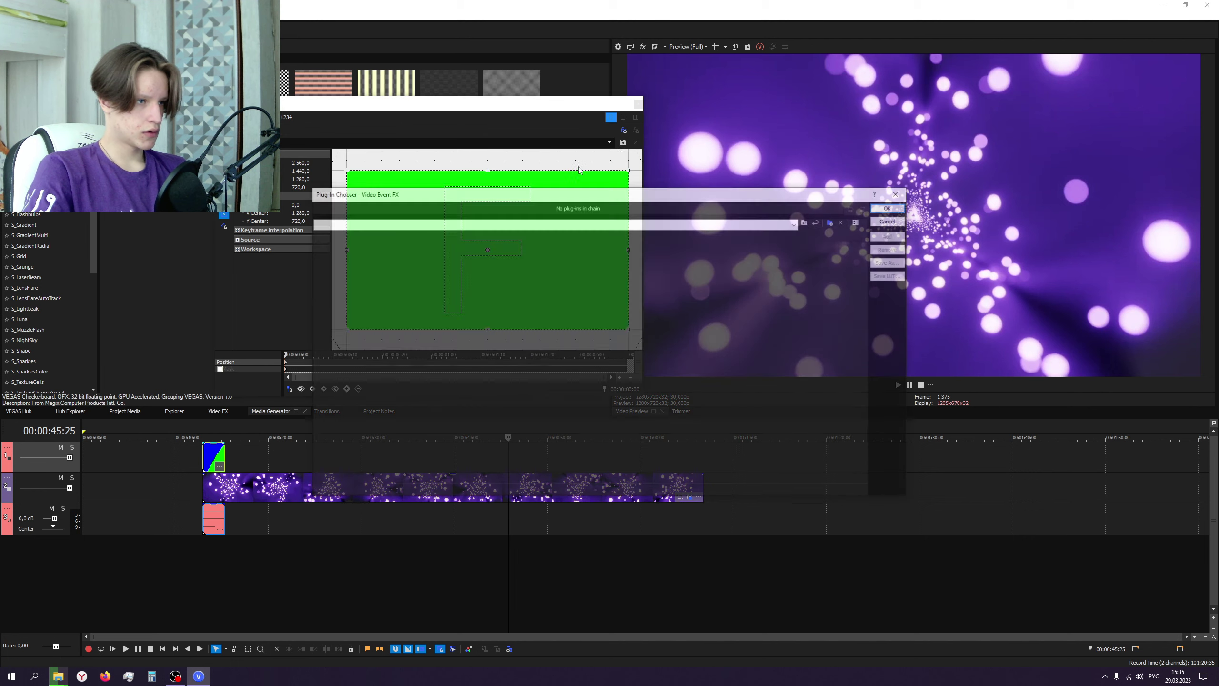
left_click(412, 397)
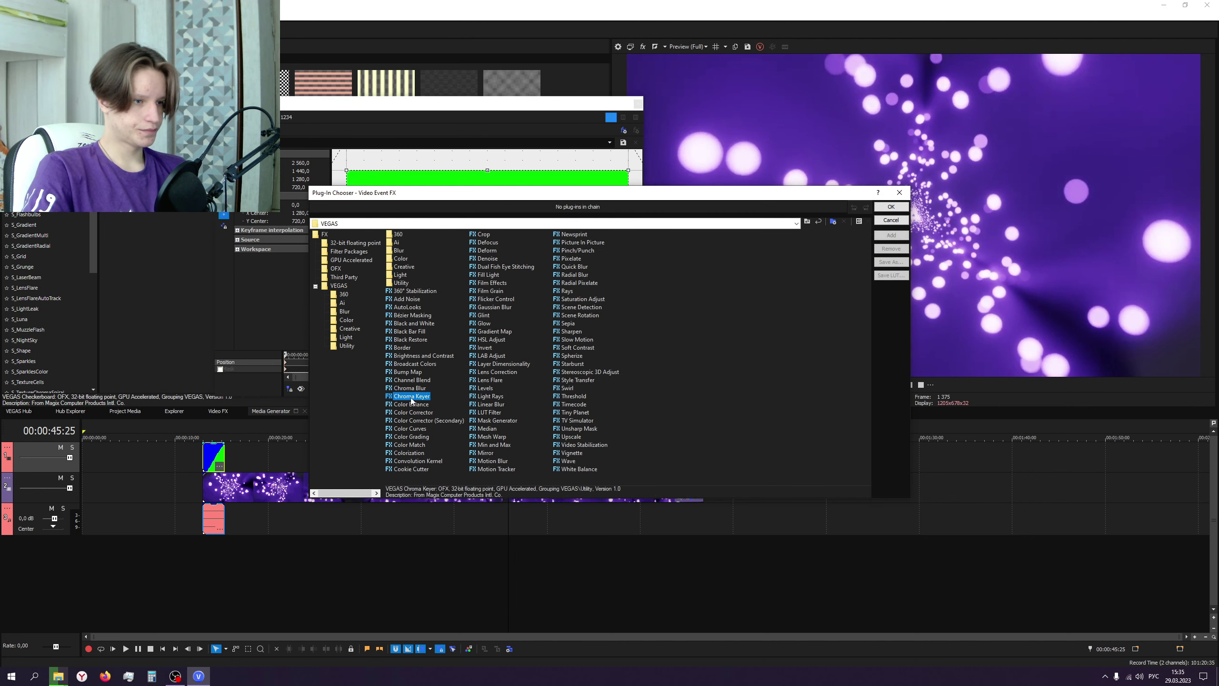
left_click(891, 207)
- Set the transition clip's Chroma Keyer colour to pure blue (227; 1,0; 1,0) and close the effect window
left_click(315, 170)
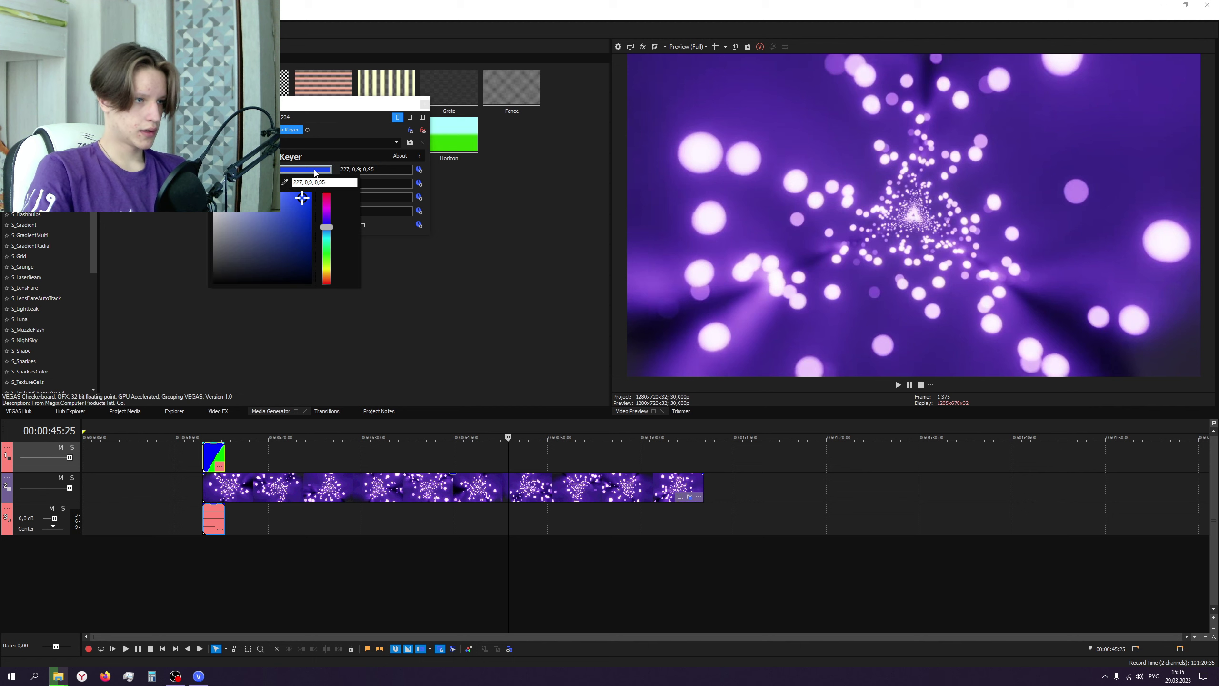
left_click_drag(302, 204, 351, 174)
left_click(334, 322)
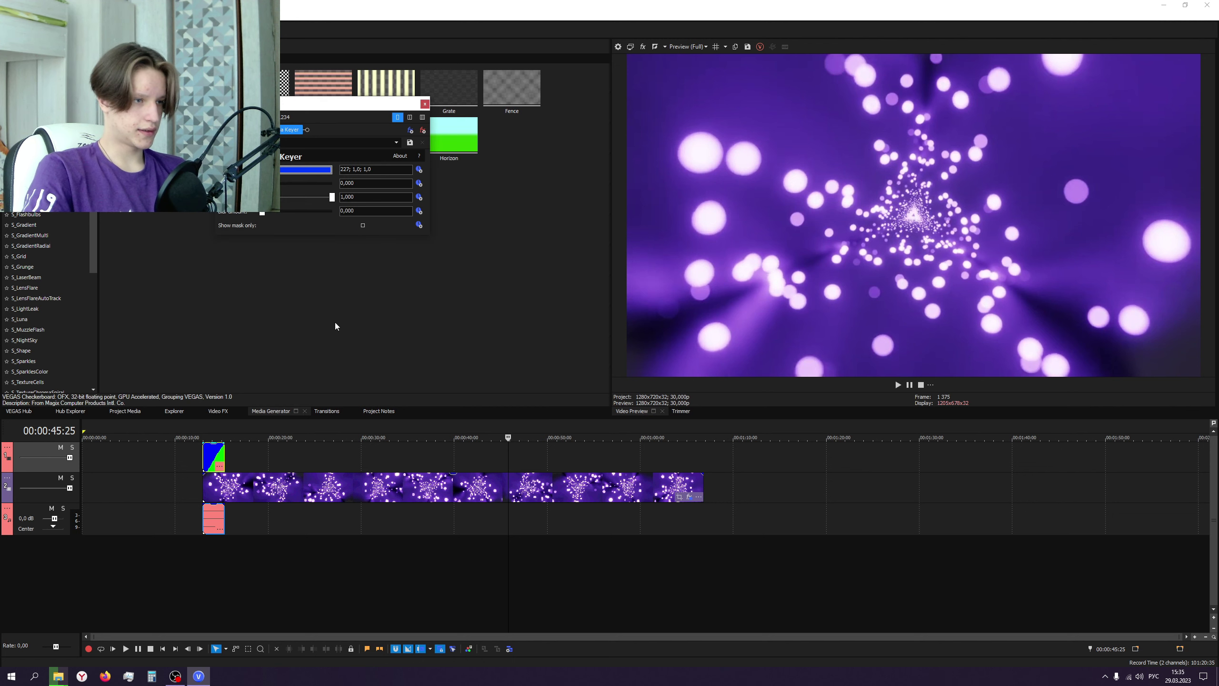
left_click(424, 104)
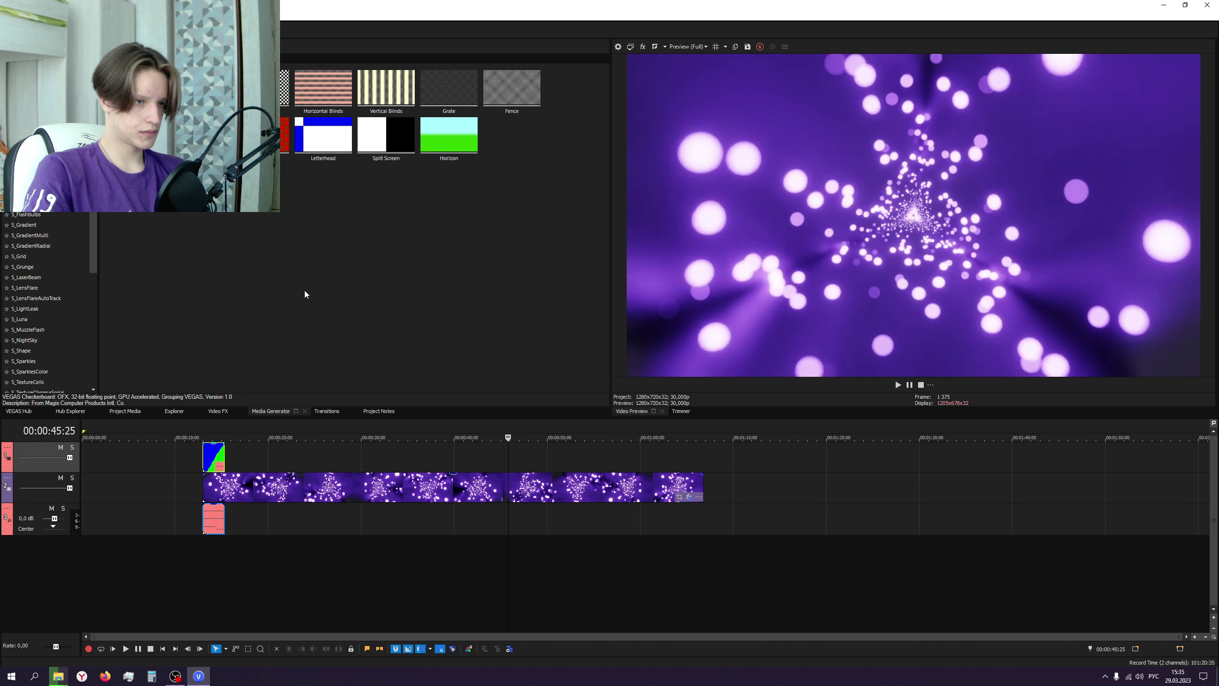
- Play the keyed transition over the purple clip and pause at 00:00:14:17 to examine the blue and green areas
left_click(206, 437)
key("space")
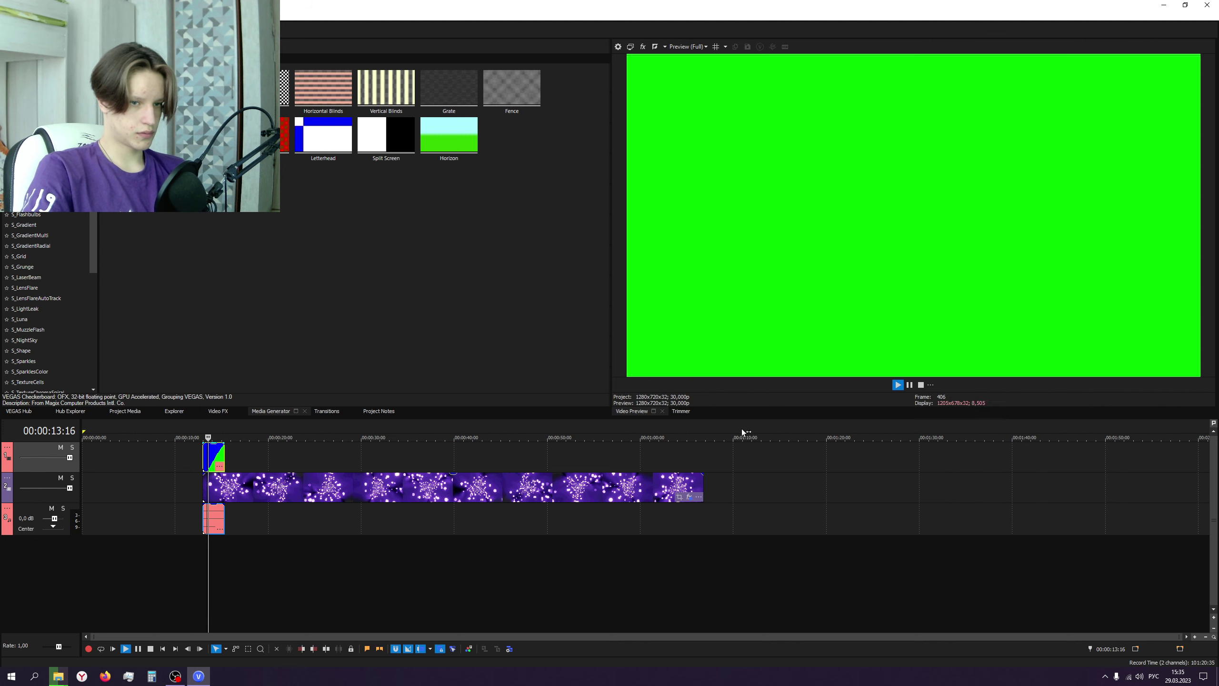
left_click(198, 428)
left_click(908, 386)
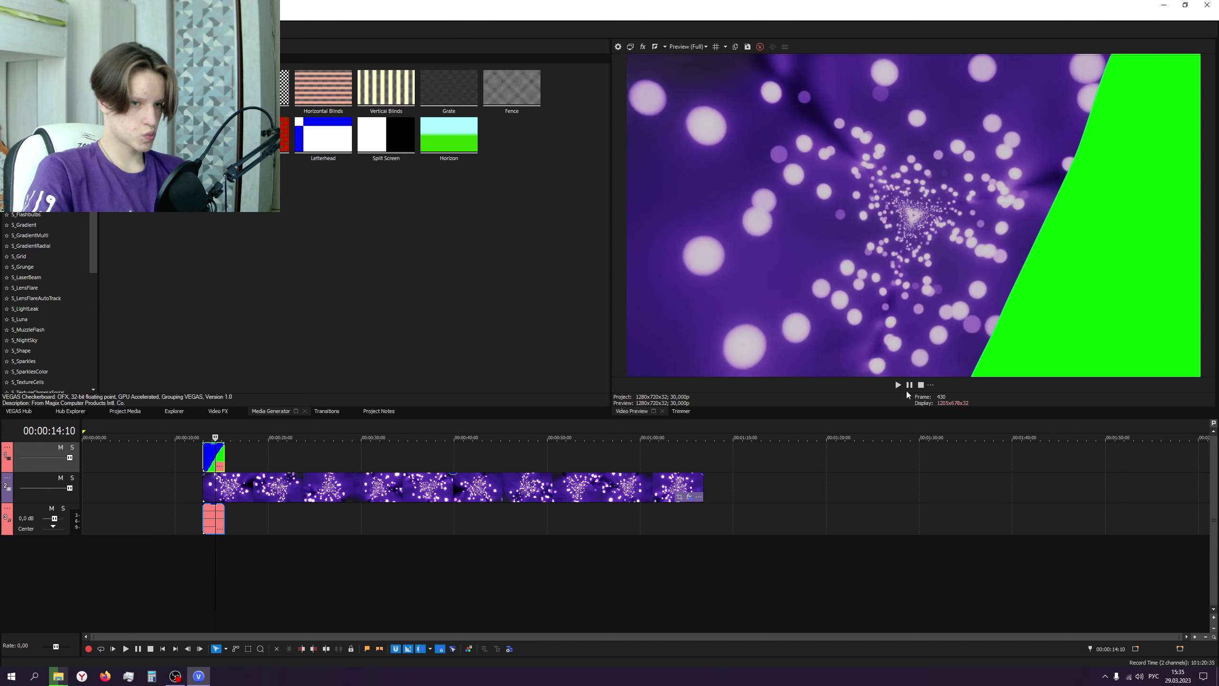
left_click(898, 385)
left_click(908, 385)
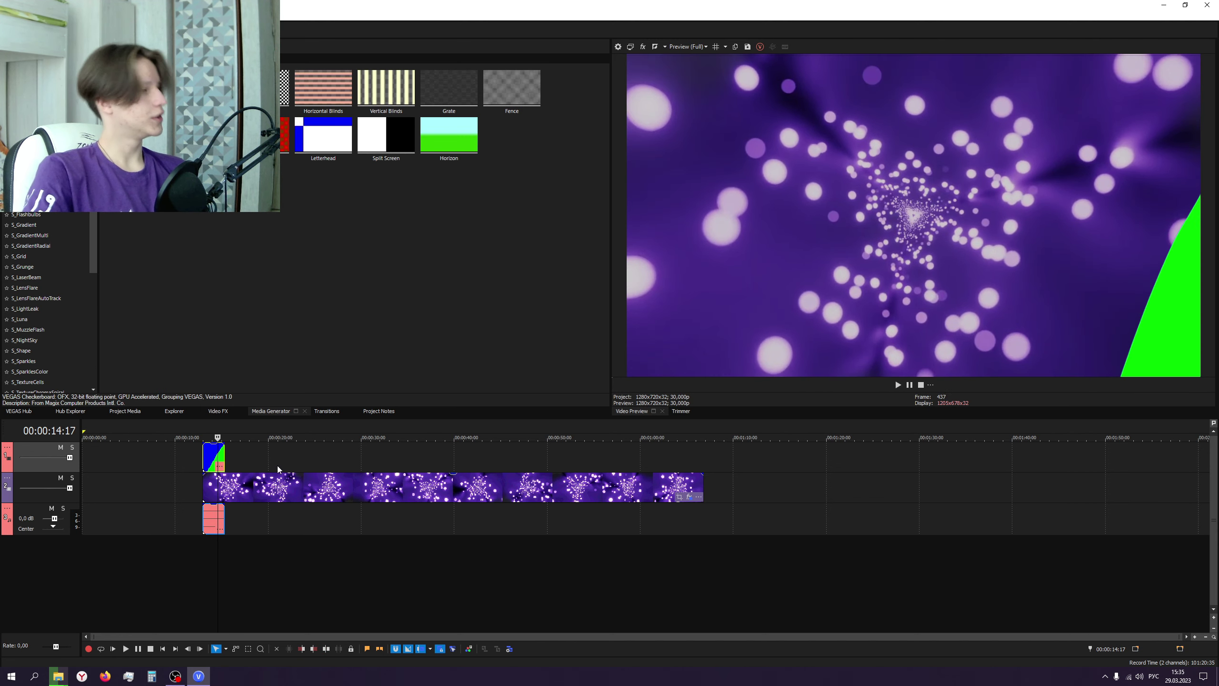
- Try a blue Chroma Keyer colour (231; 0,88; 0,84) on the purple clip
scroll(240, 495, "up", 5)
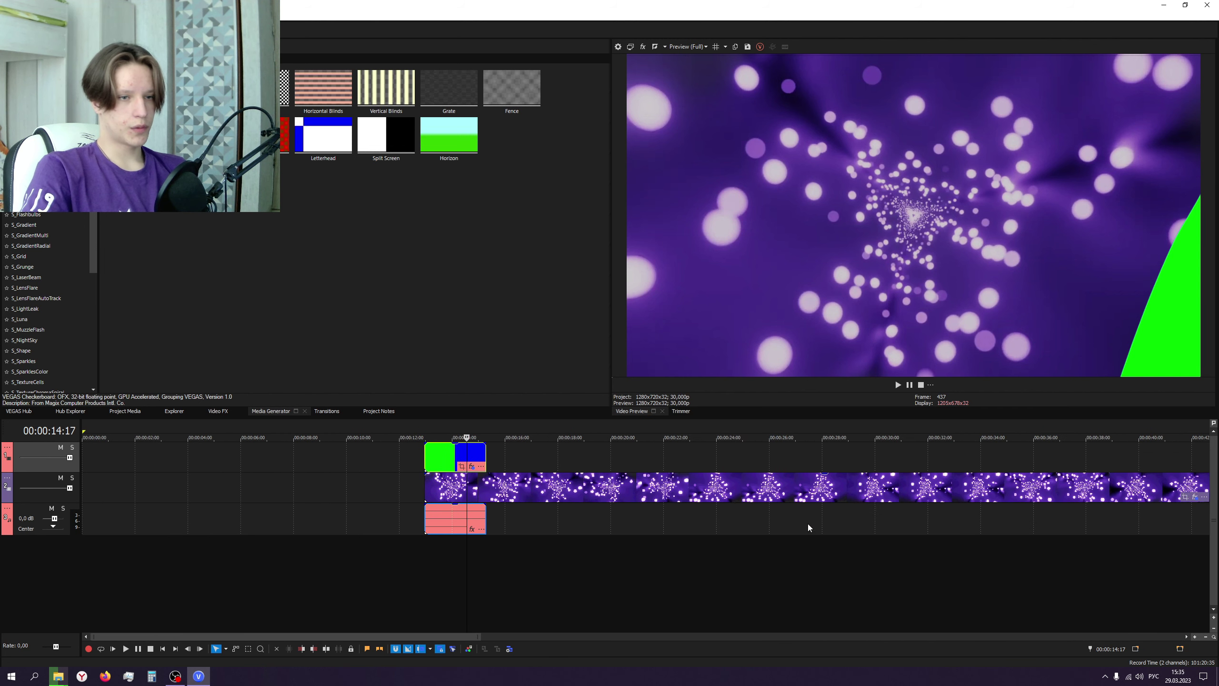
left_click(1195, 497)
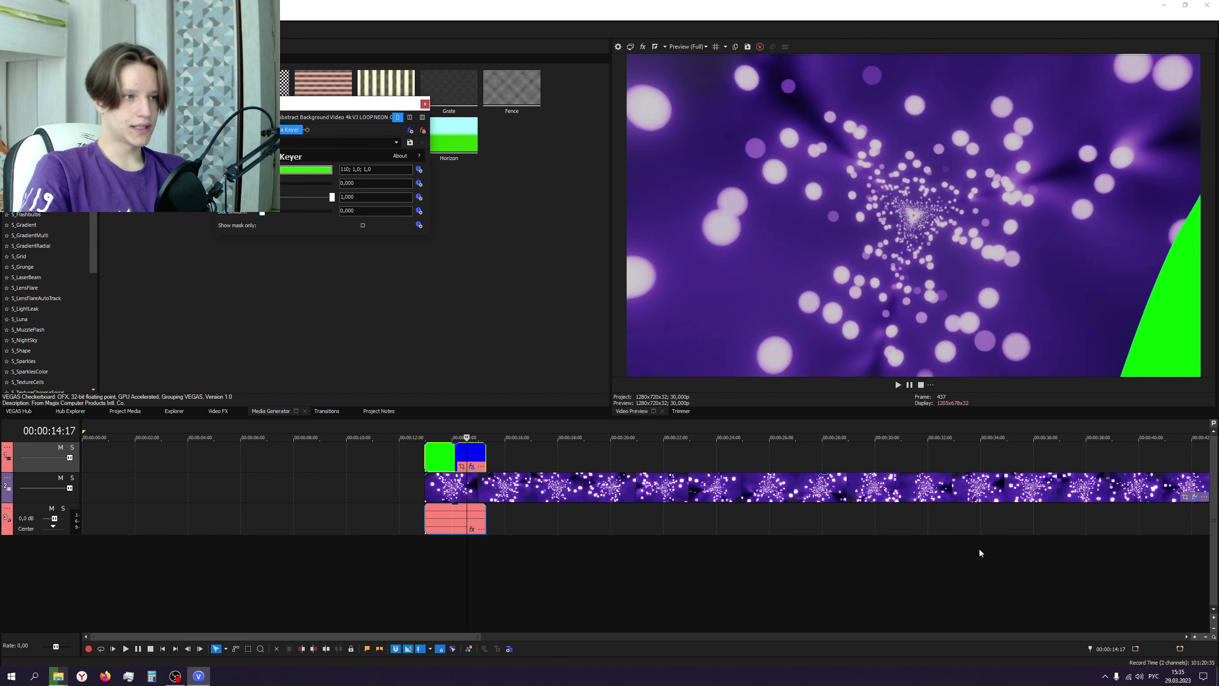
left_click(304, 170)
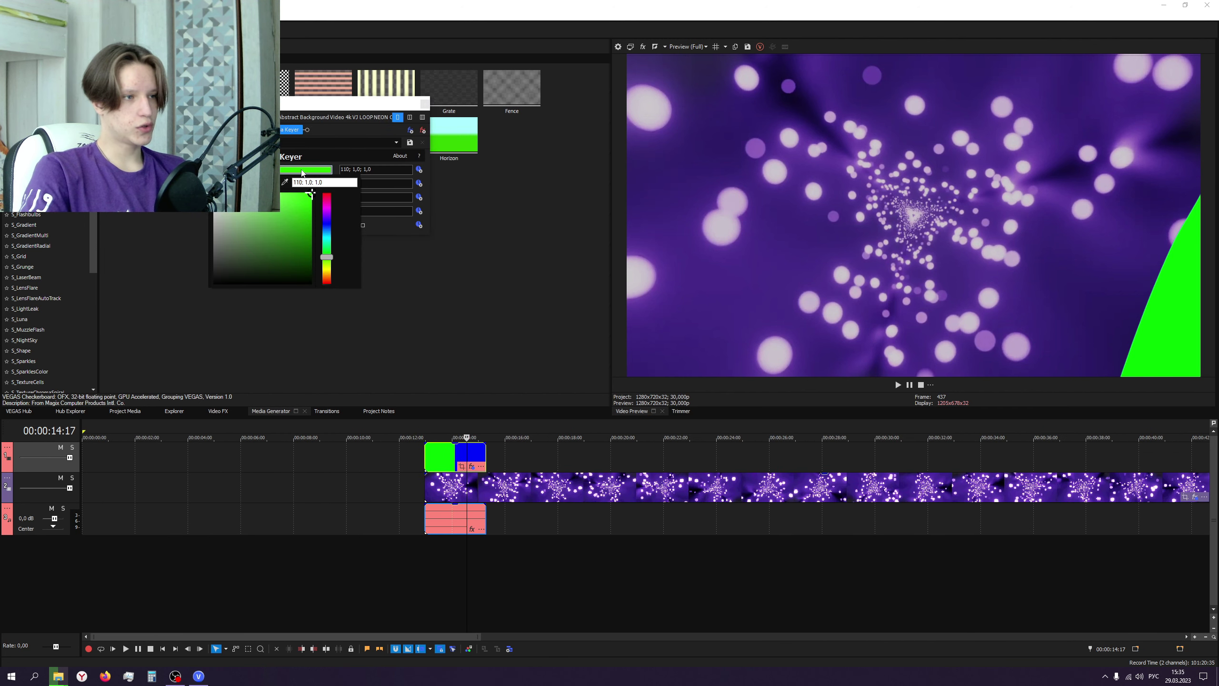
left_click(327, 224)
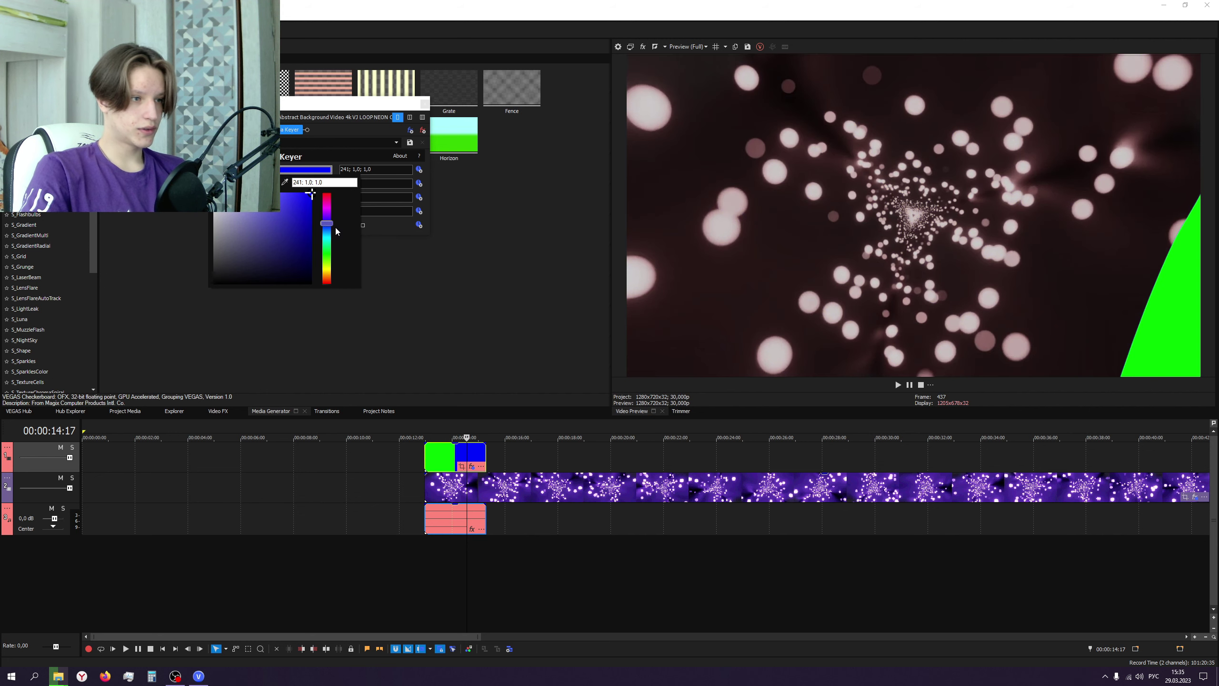
left_click(300, 207)
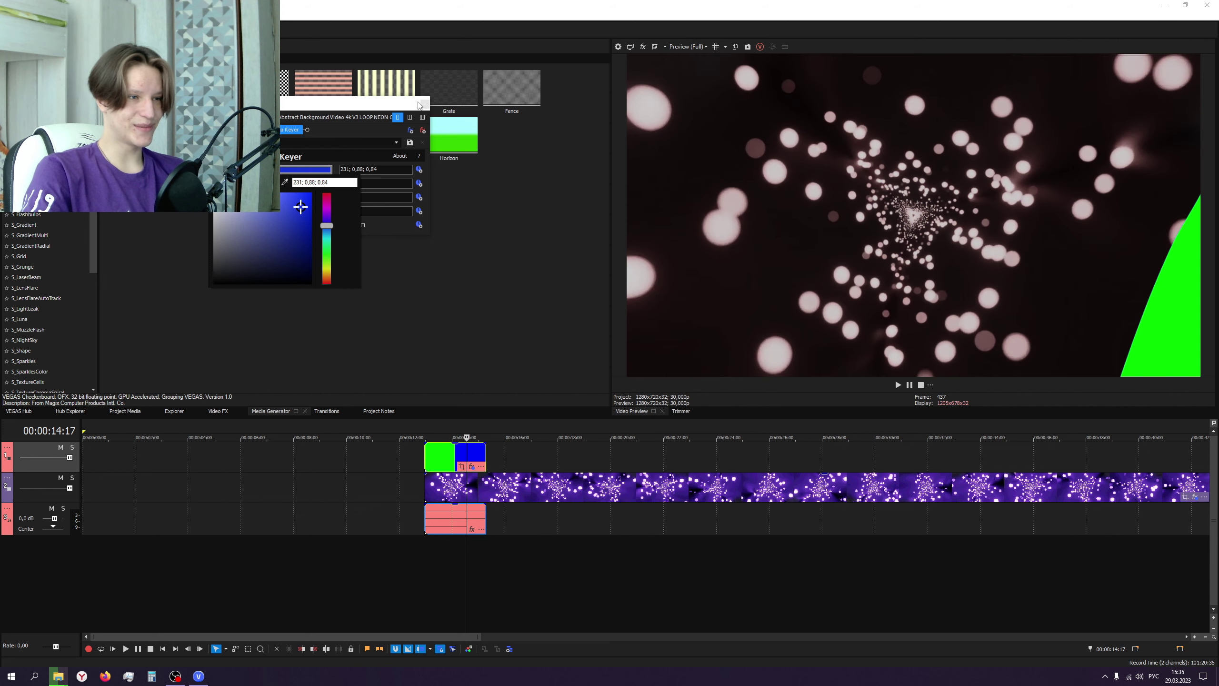
left_click_drag(419, 104, 421, 107)
left_click(425, 108)
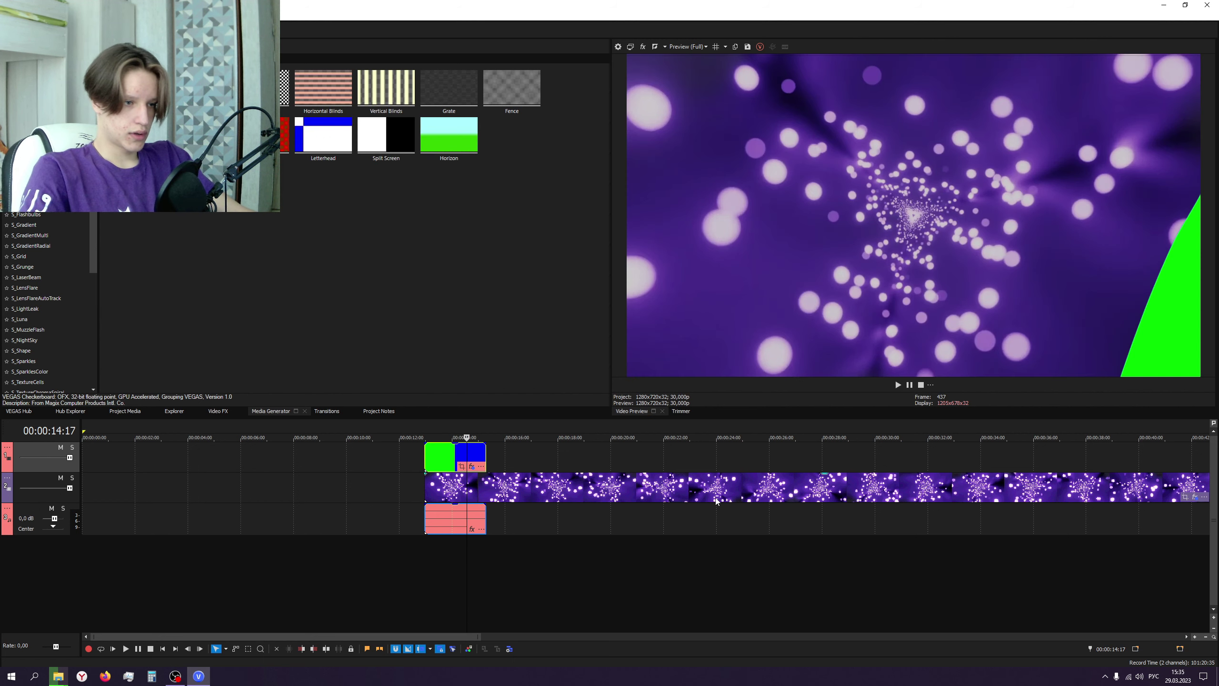
- Set the purple clip's Chroma Keyer colour to black (0; 0,0; 0,0)
scroll(930, 491, "down", 5)
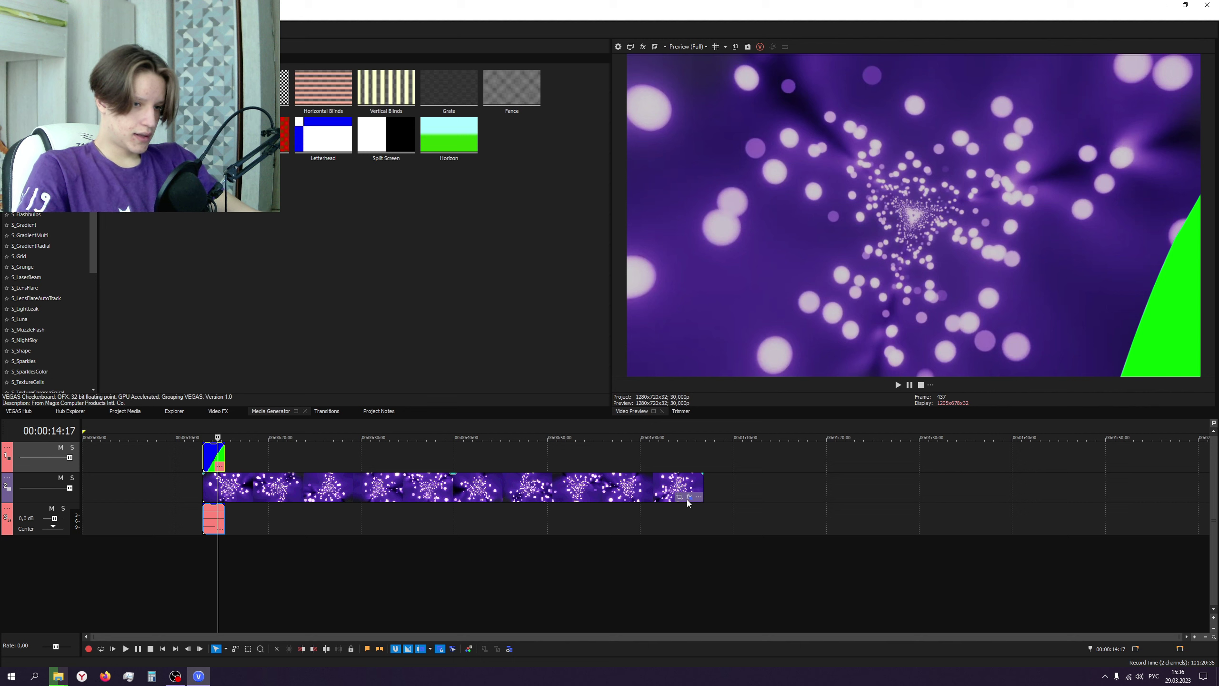
left_click(688, 498)
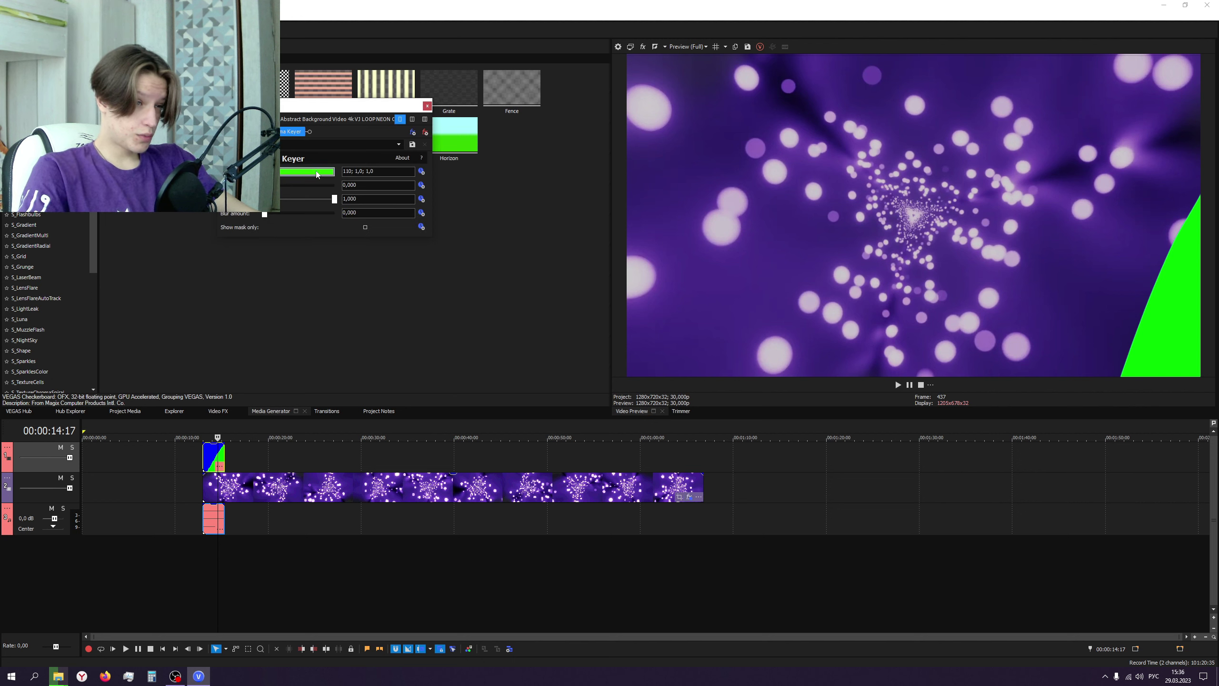
left_click(317, 172)
left_click(311, 198)
left_click(310, 202)
left_click_drag(309, 204, 324, 312)
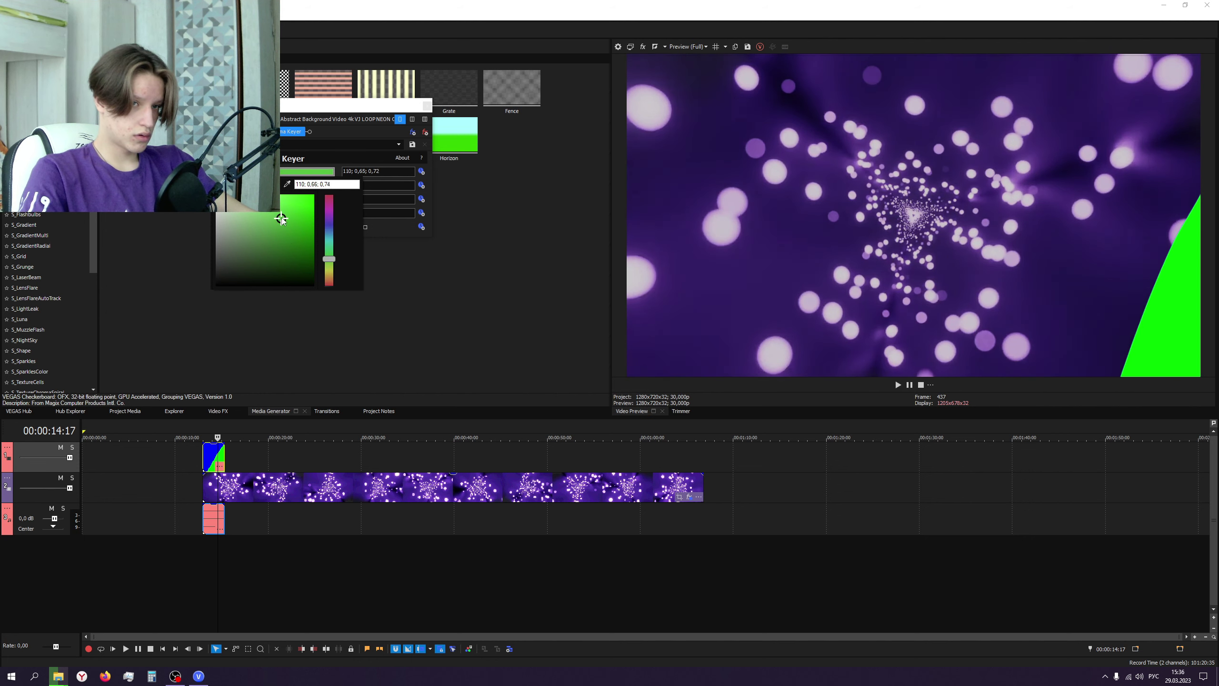
left_click(313, 194)
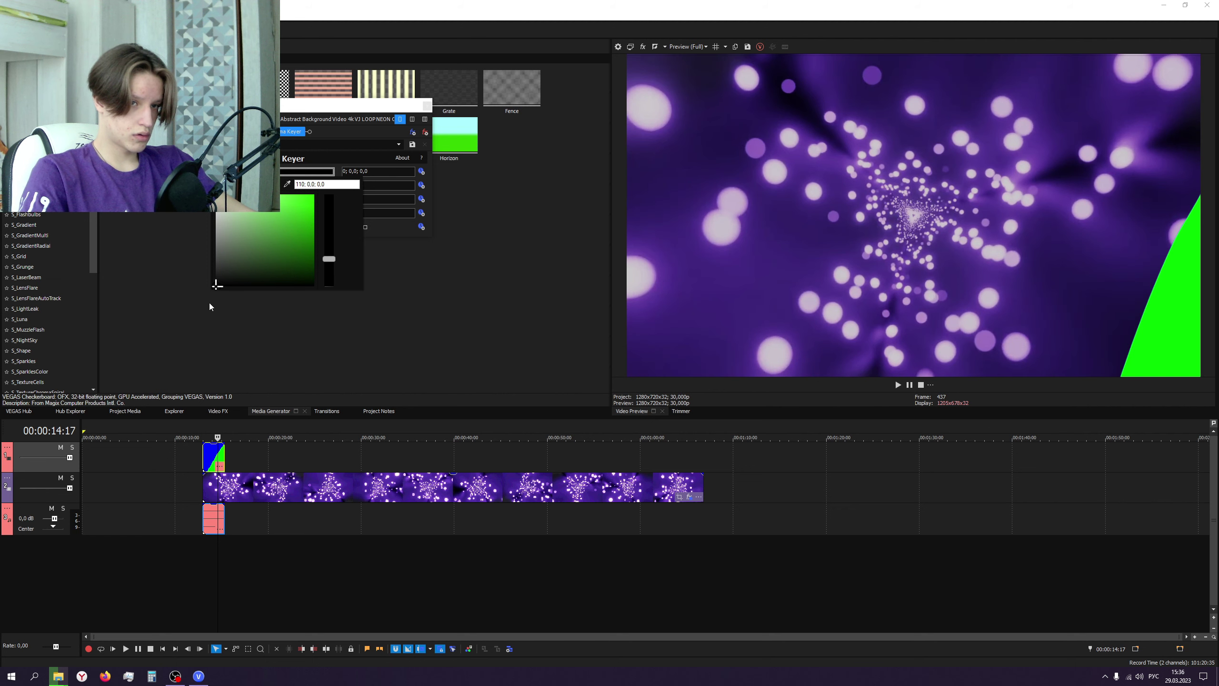
left_click_drag(300, 199, 40, 511)
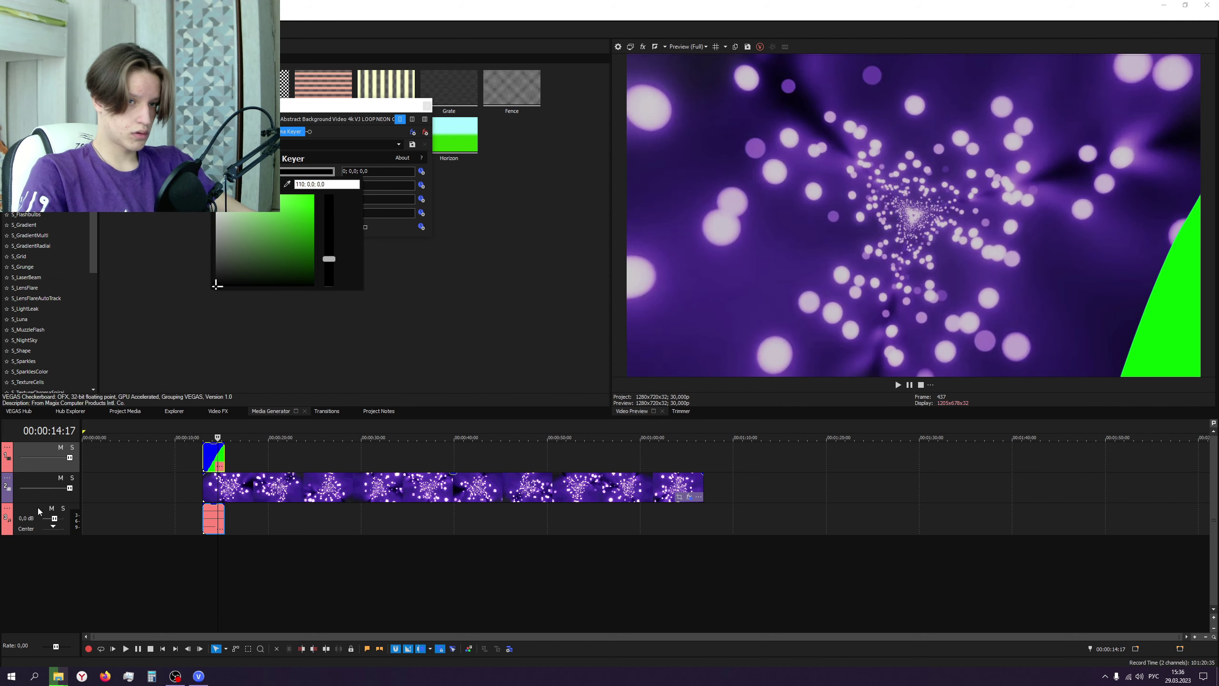
left_click_drag(232, 301, 206, 312)
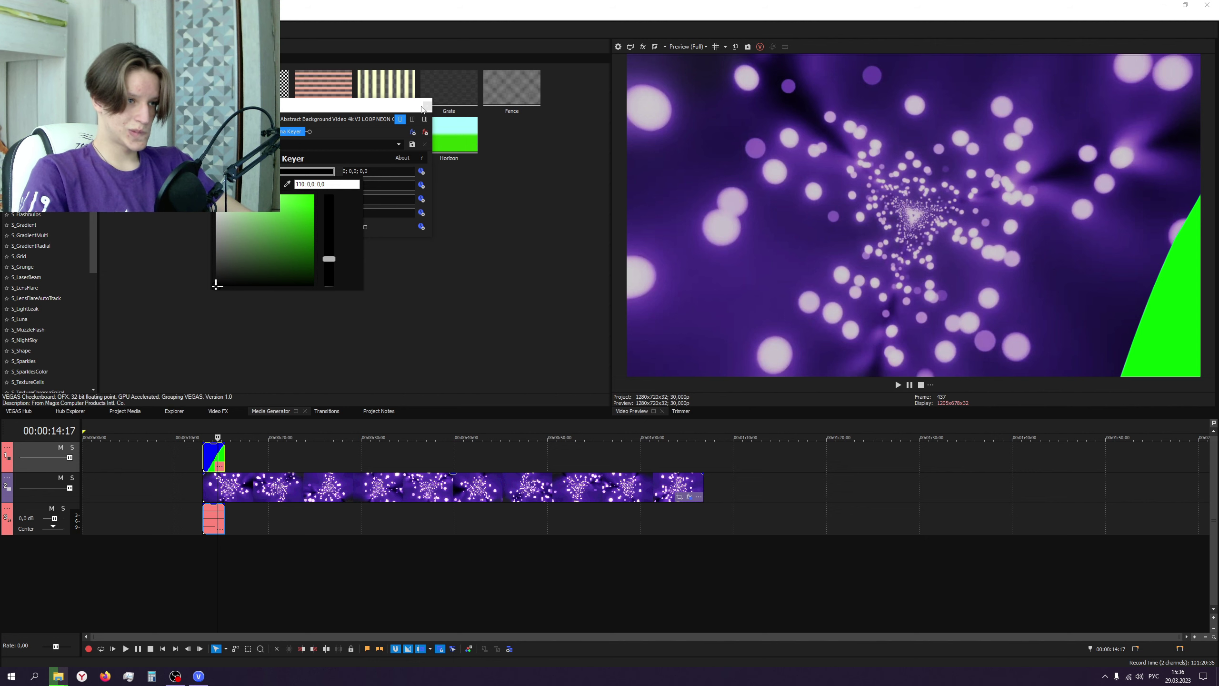
- Play the purple clip on to 00:00:17:15 to check the black key colour, and close the effect window
left_click(1019, 369)
left_click(899, 386)
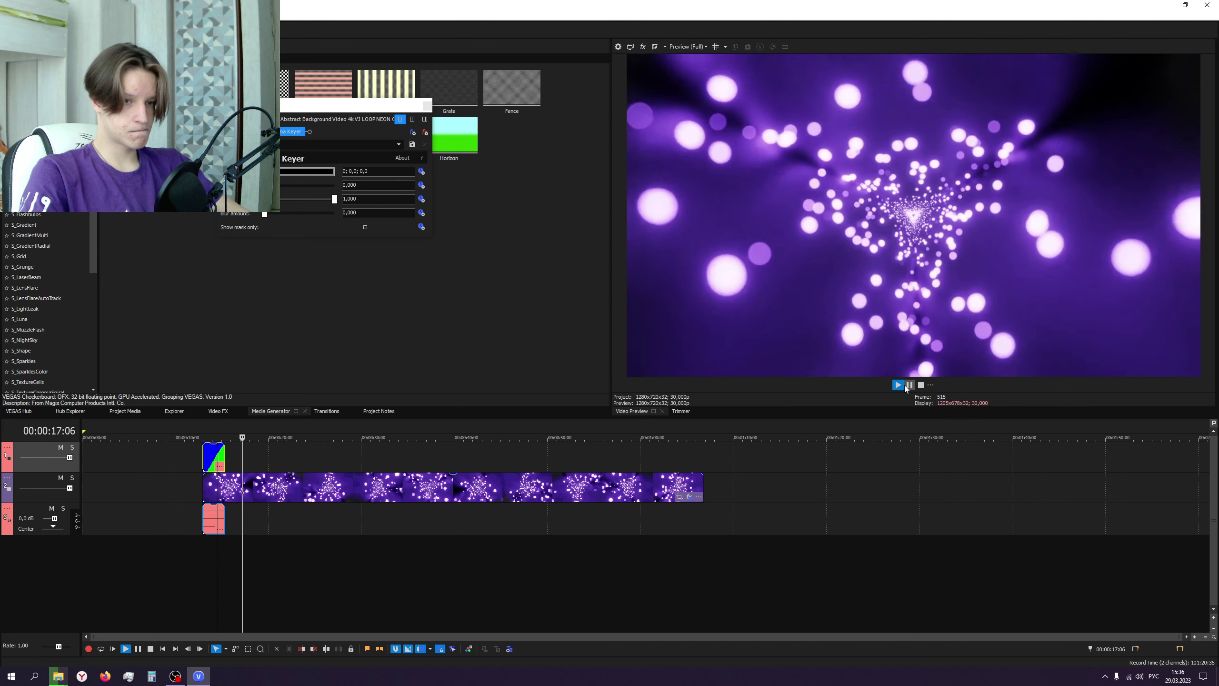
left_click(909, 386)
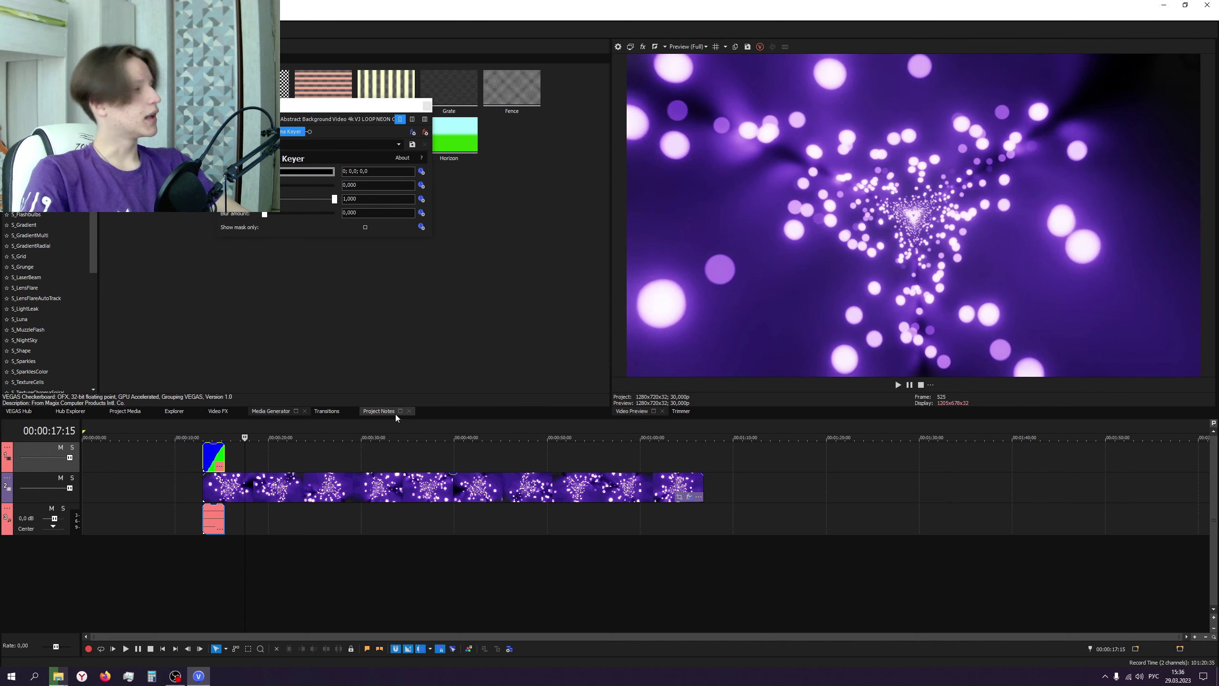
left_click(427, 106)
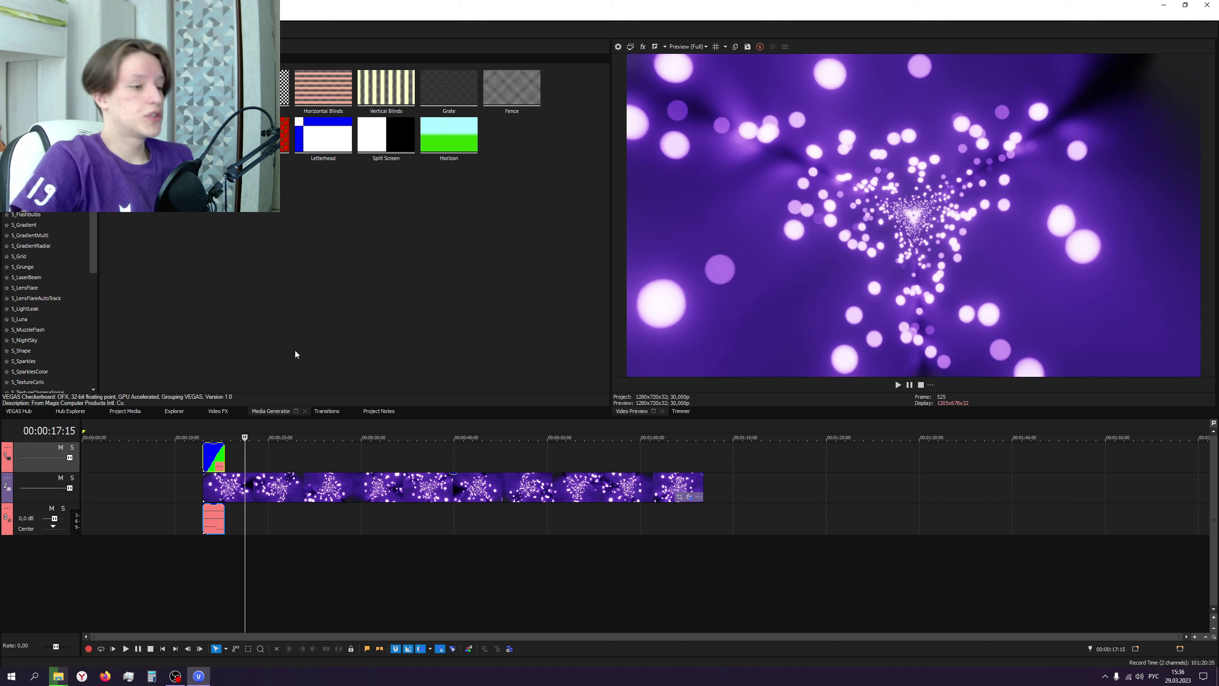
left_click(321, 411)
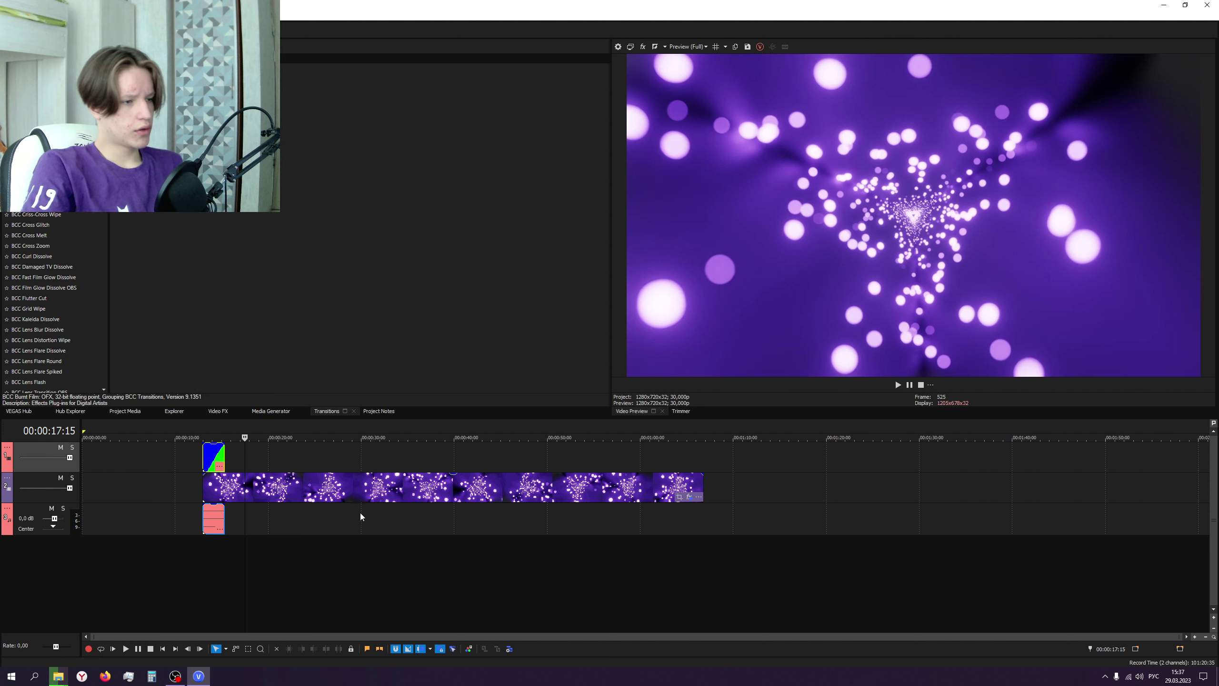
left_click(328, 524)
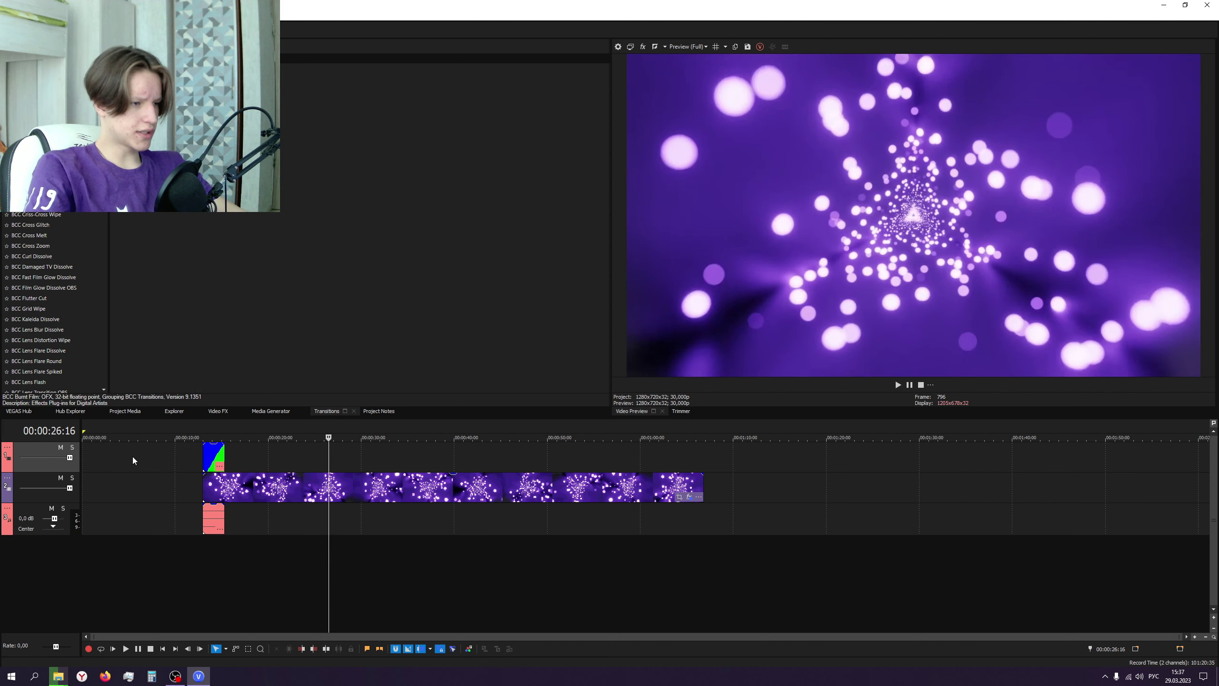
- Import the transparent white cat-head outline image onto the transition clip's track at 00:00:00:02
left_click(82, 456)
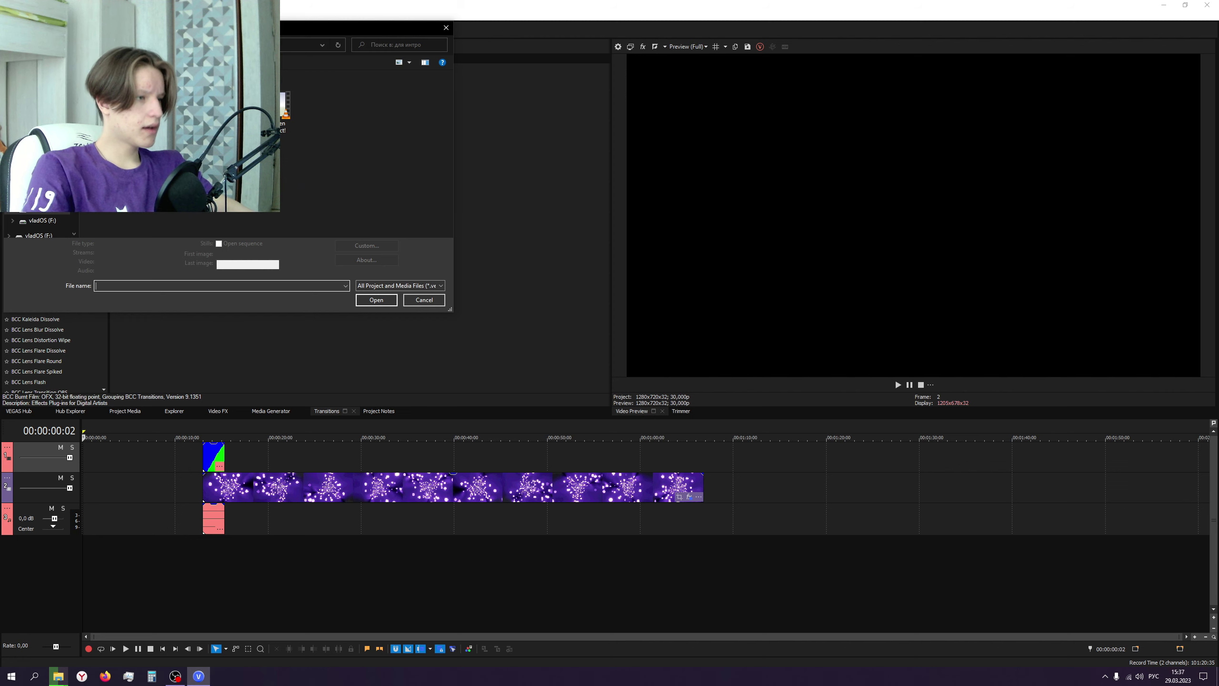
left_click(48, 210)
scroll(264, 154, "down", 5)
scroll(374, 164, "up", 6)
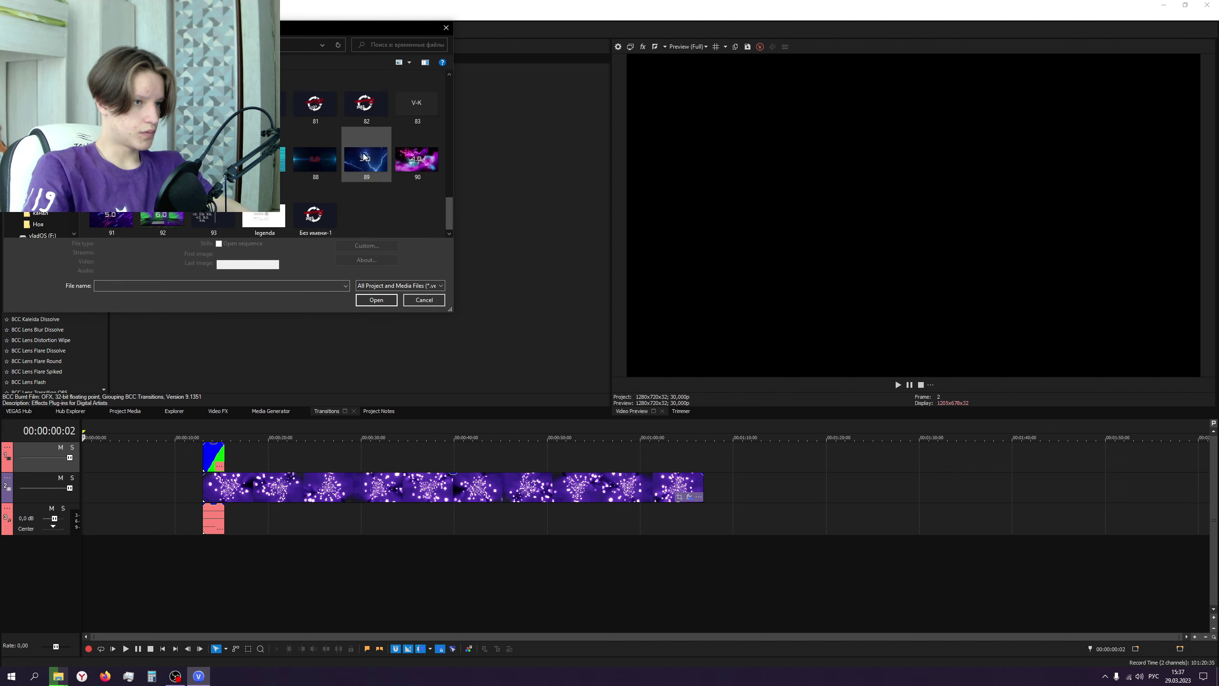
scroll(374, 163, "up", 5)
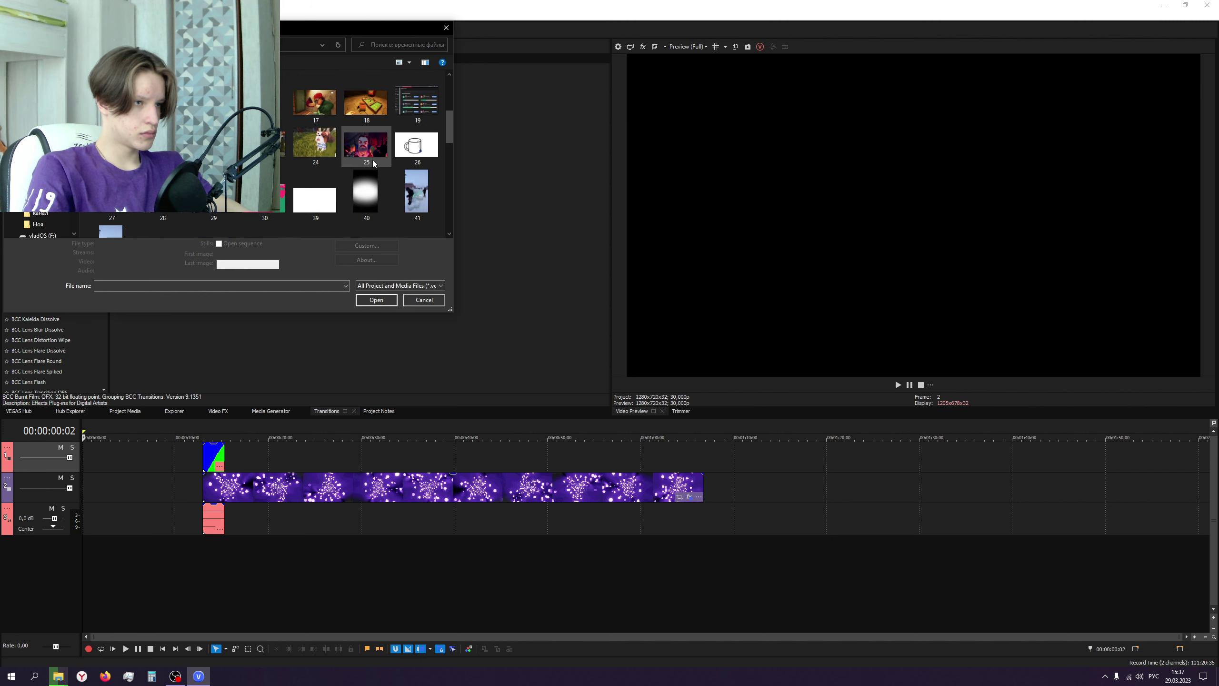
double_click(373, 164)
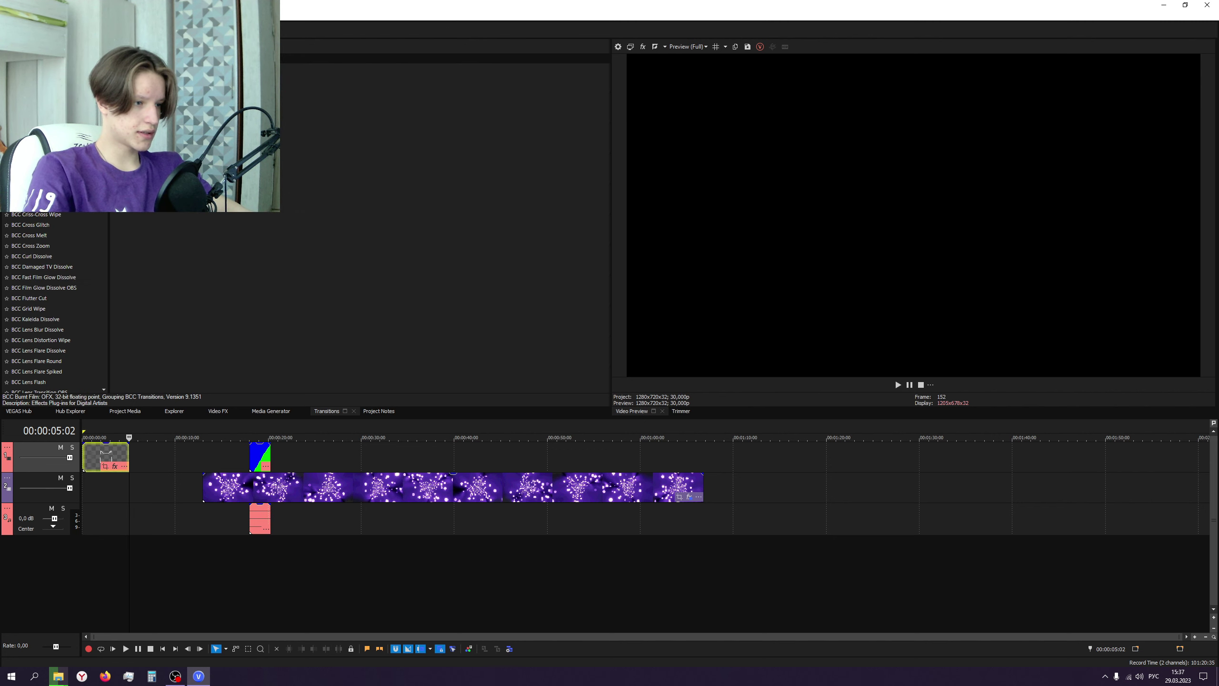
- Preview the cat-head outline at 00:00:03:02 and shrink it by enlarging its Pan/Crop frame to about 4396 × 2473
left_click(111, 486)
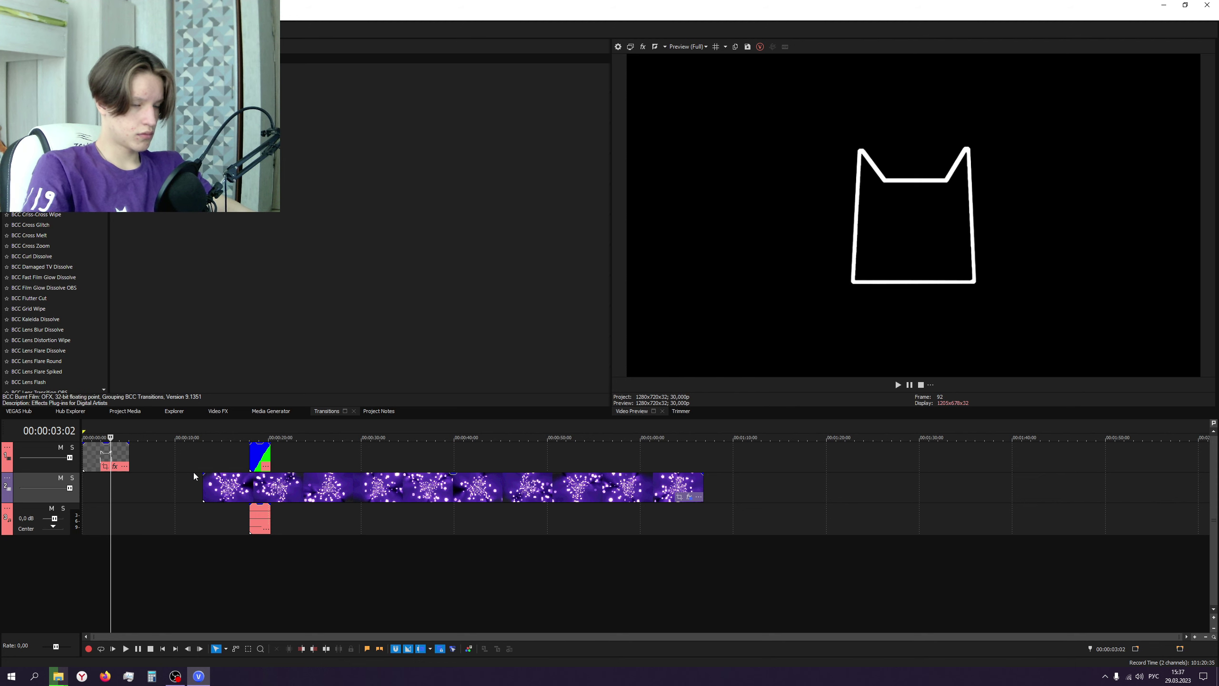
left_click(105, 466)
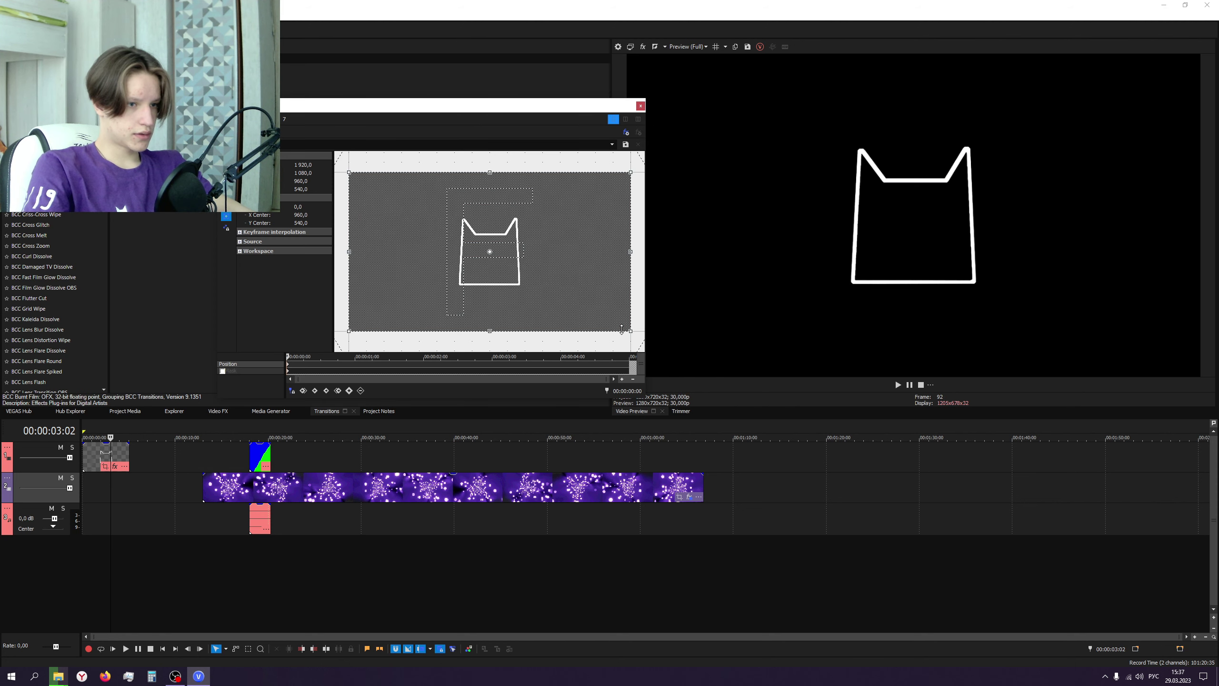
left_click_drag(627, 327, 811, 444)
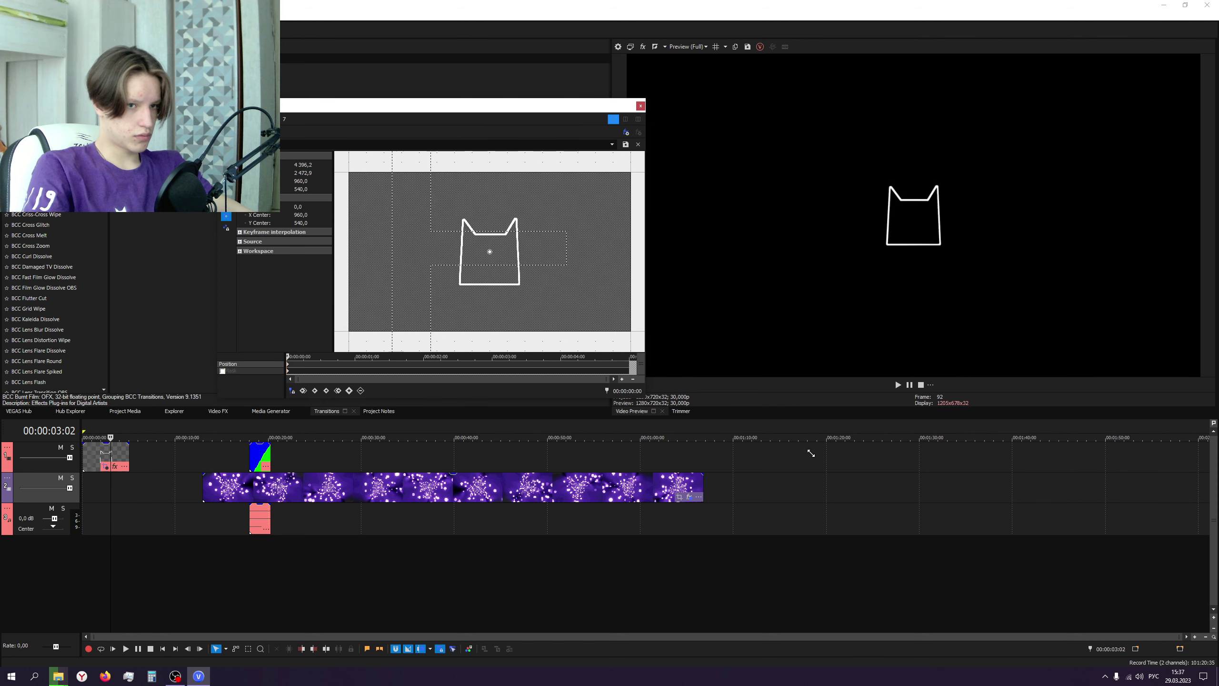
- Close the Pan/Crop window and add a fade-in of about 15 frames to the start of the cat-head clip
left_click(642, 107)
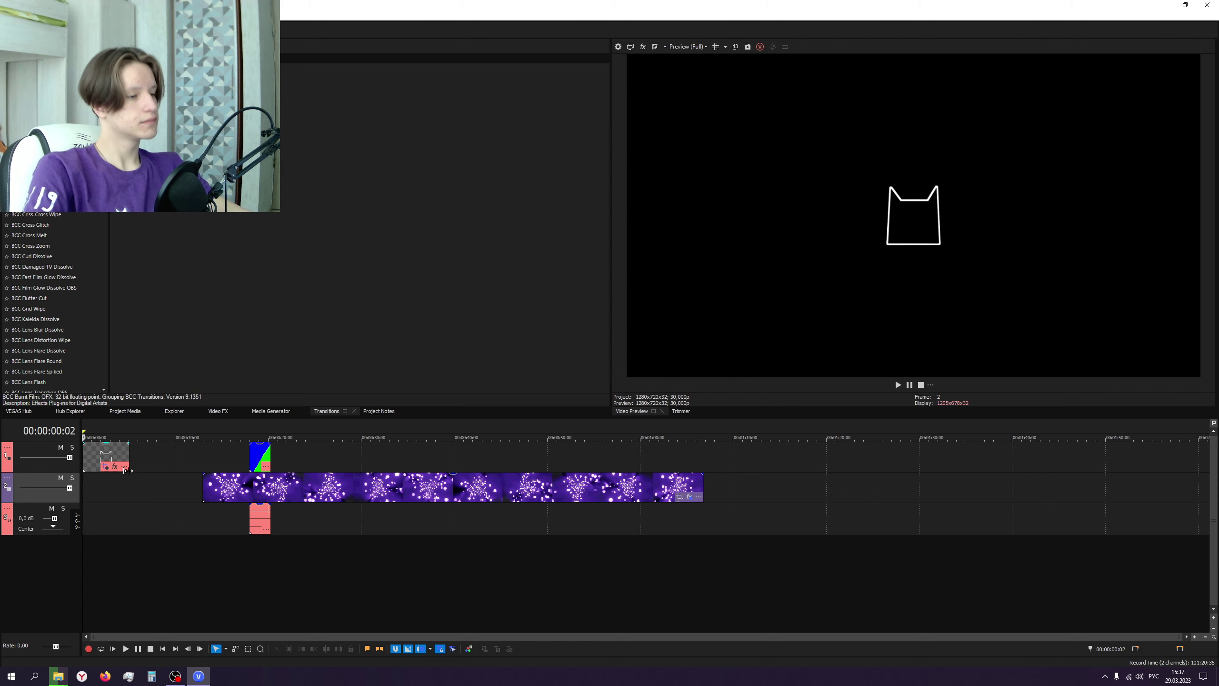
scroll(276, 465, "up", 5)
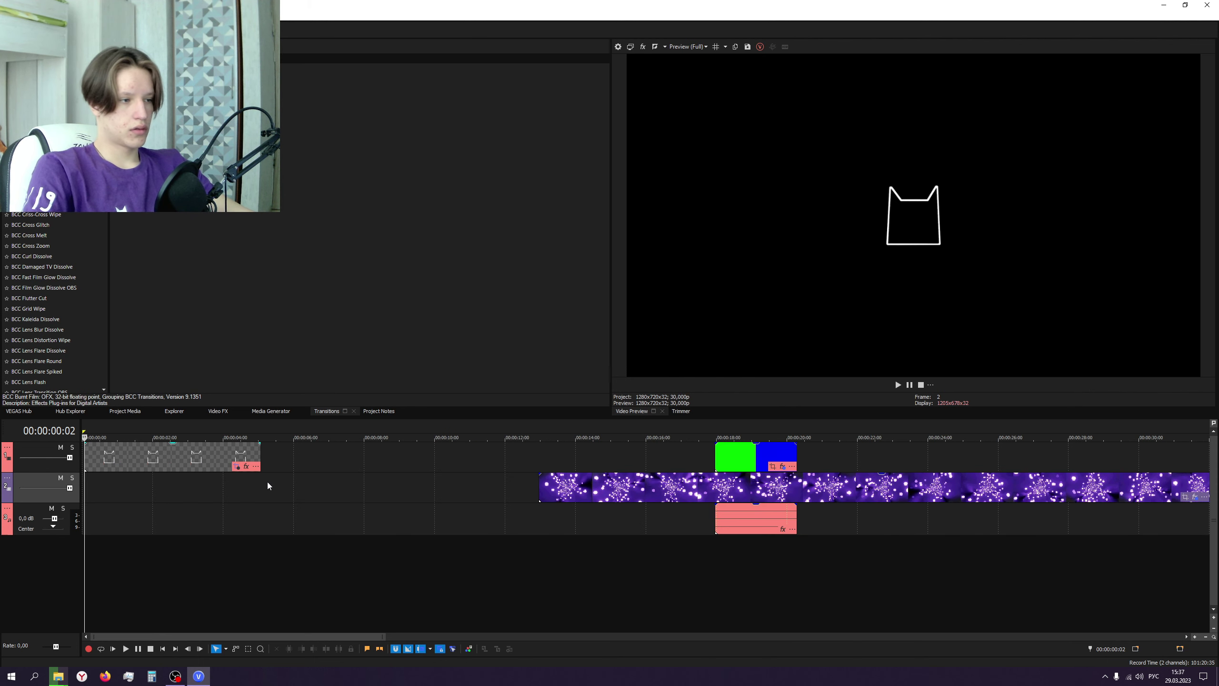
scroll(272, 480, "up", 4)
left_click(129, 461)
left_click_drag(81, 443, 137, 444)
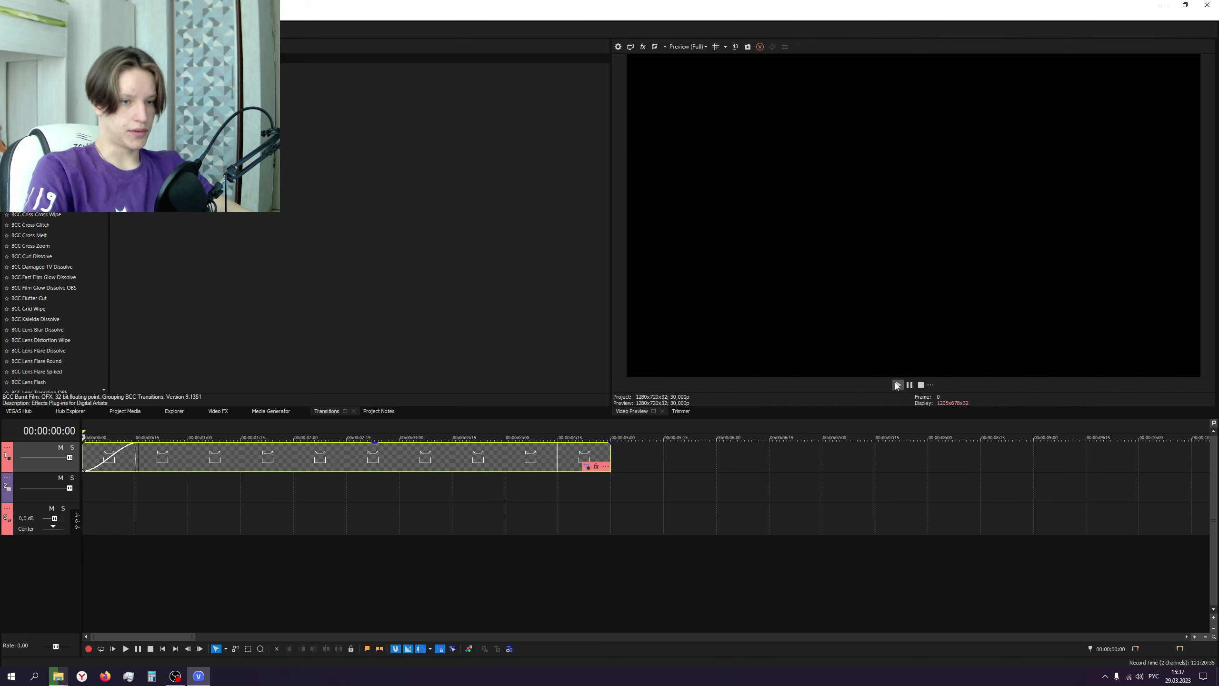
- Play the cat-head clip from its start to 00:00:03:21 to check the fade-in
left_click(896, 385)
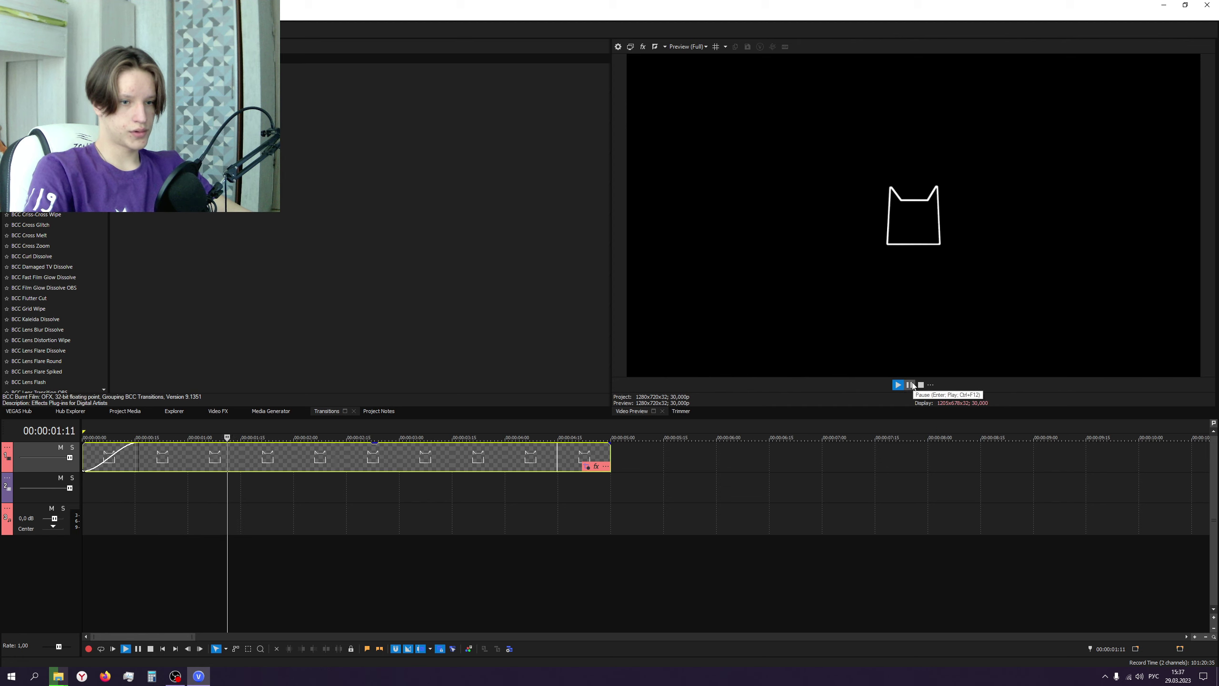
left_click(909, 385)
left_click(897, 386)
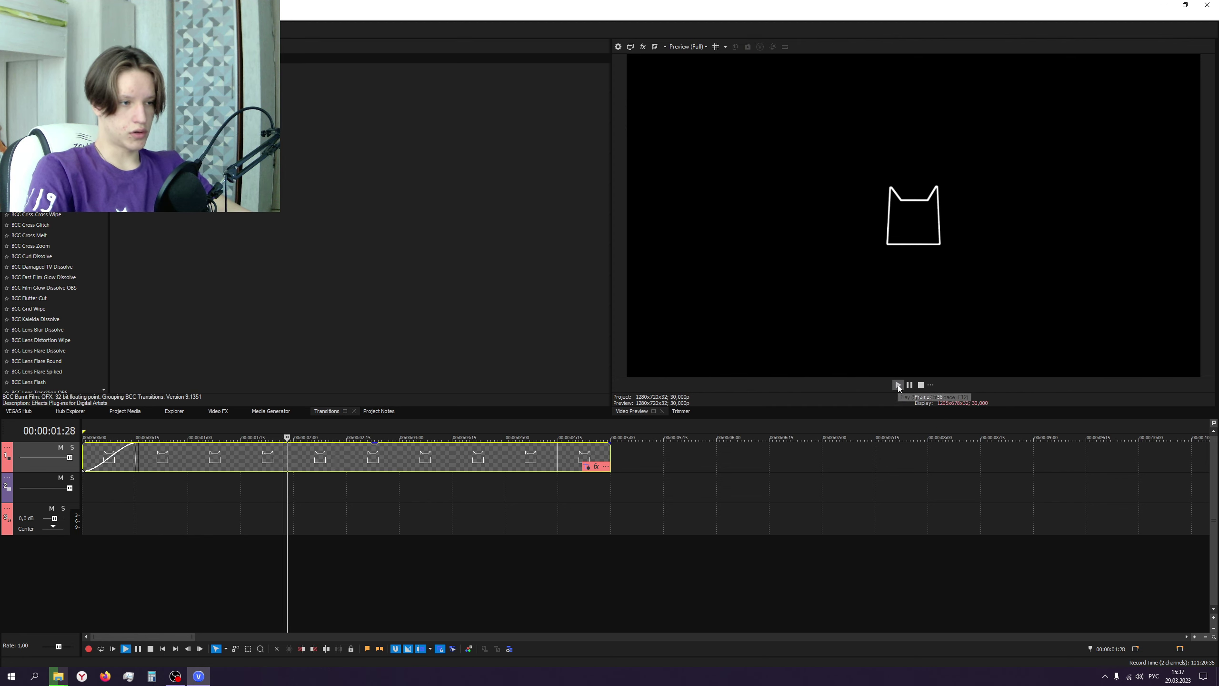
left_click(909, 386)
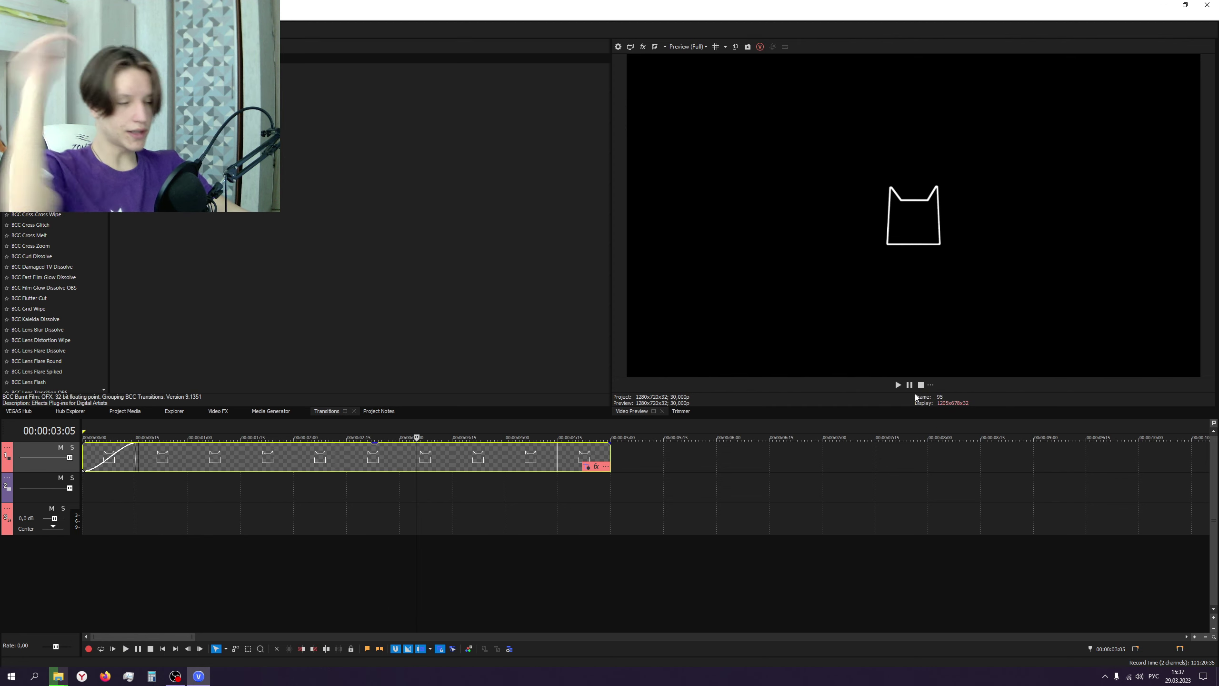
left_click(897, 385)
left_click(909, 385)
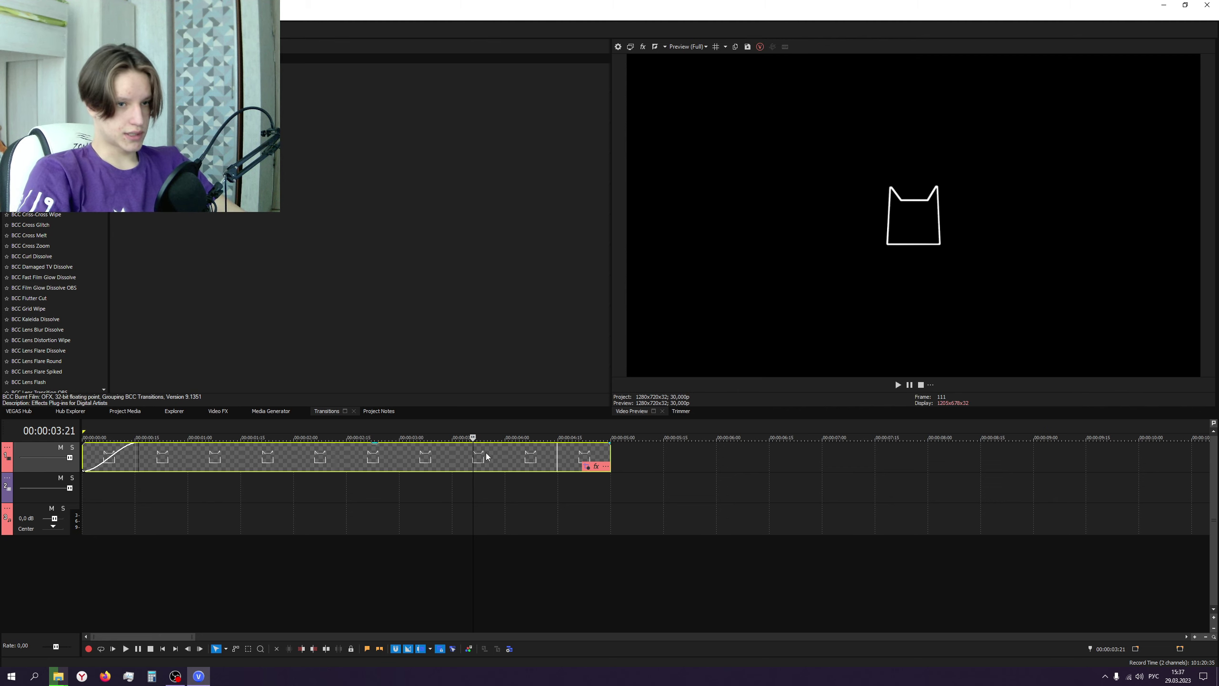
- Split the cat-head clip at 00:00:03:21 and delete the part after the split
key("s")
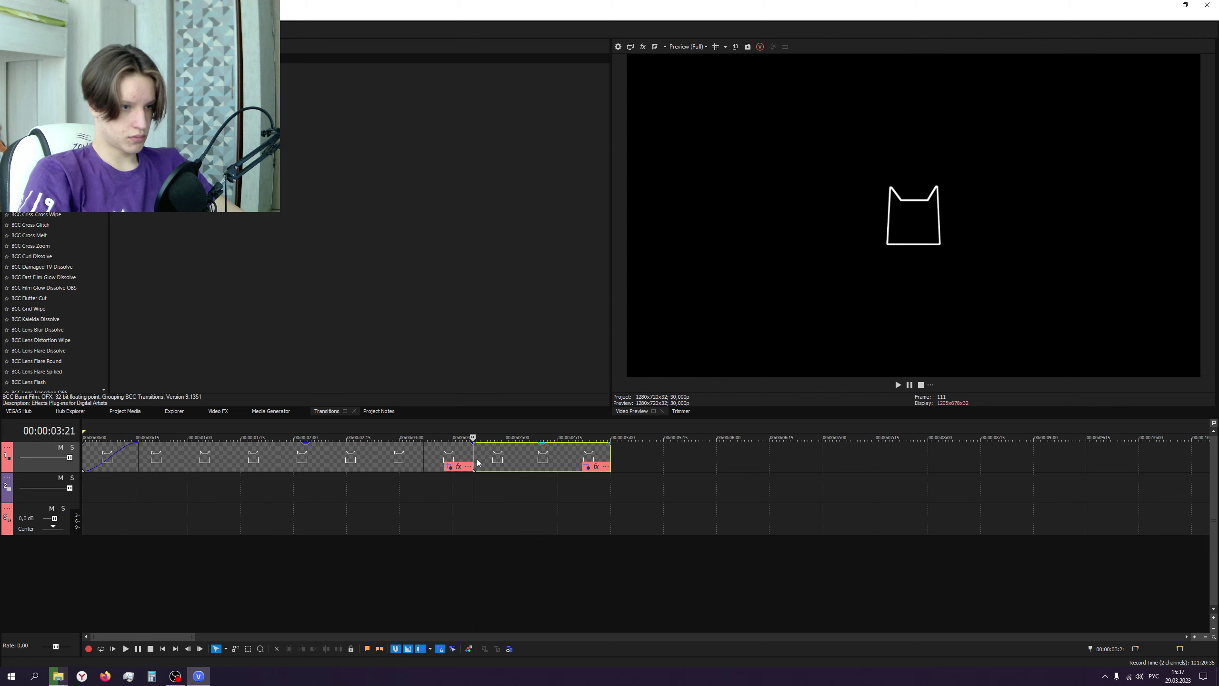
right_click(496, 458)
left_click(526, 192)
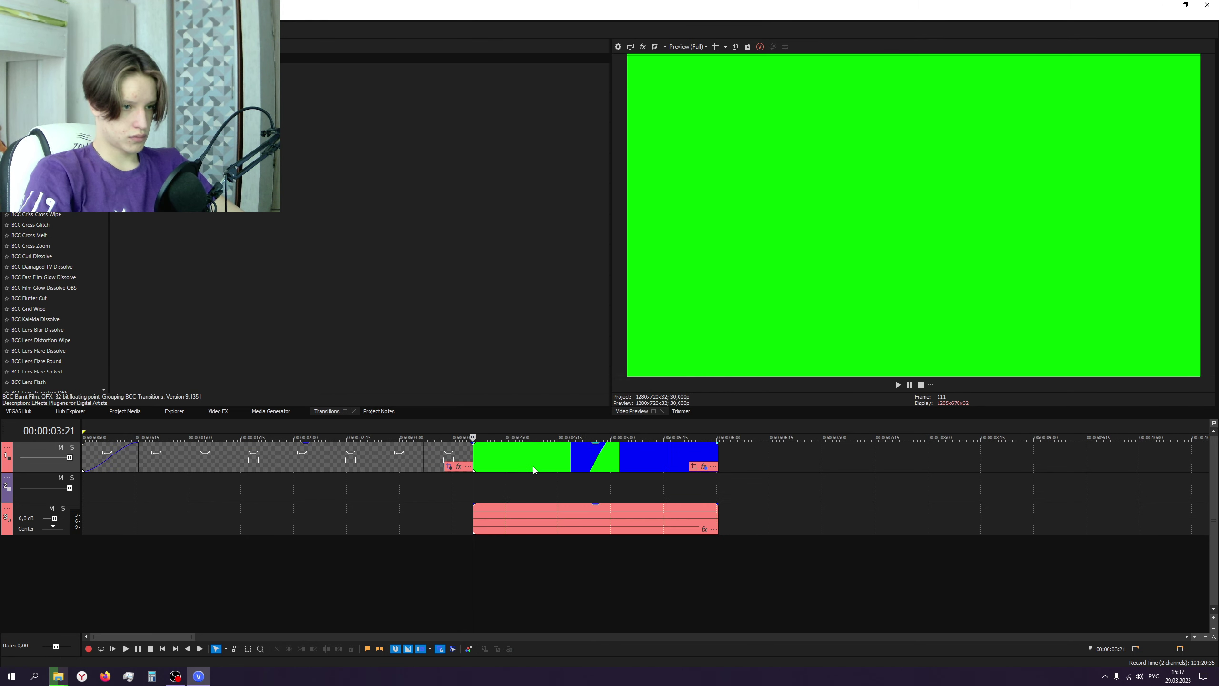
- Move the blue-and-green transition clip to about 00:00:09:20 and start the purple clip at 00:00:03:05, beneath the end of the cat-head clip
scroll(533, 468, "down", 4)
left_click_drag(289, 470, 498, 470)
left_click_drag(620, 499, 218, 489)
left_click(176, 481)
scroll(218, 489, "up", 3)
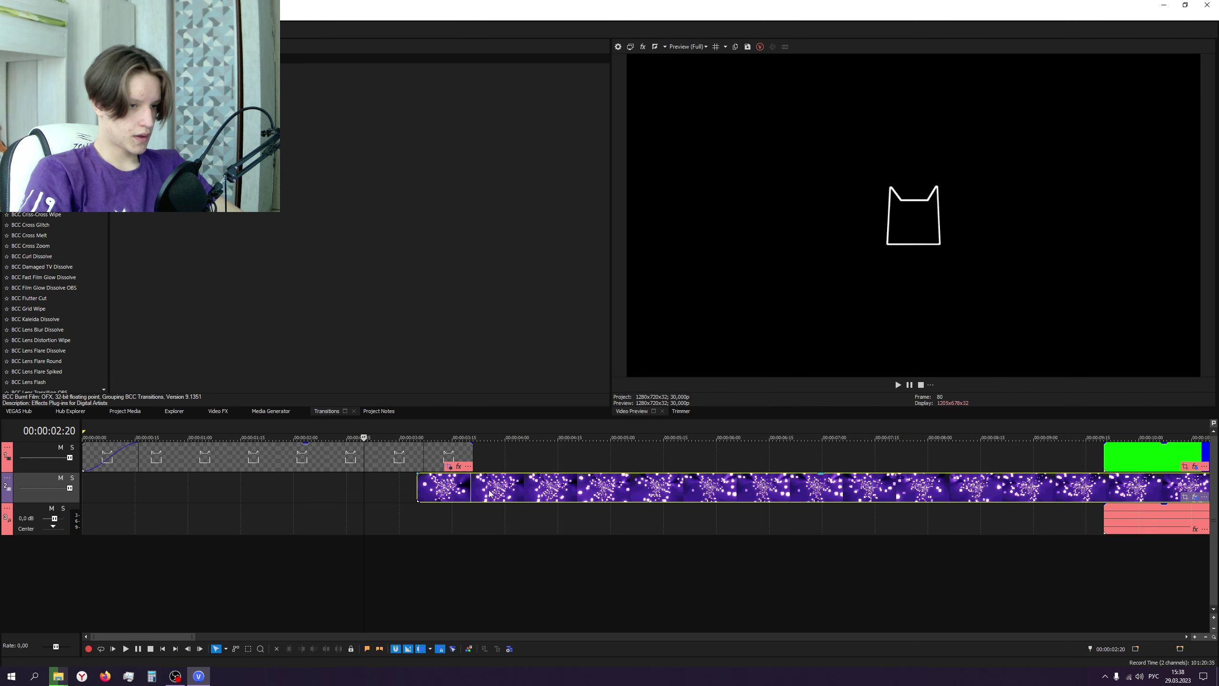
- Play the overlap with the purple clip and add a fade-out of about 15 frames to the end of the cat-head clip
left_click(376, 486)
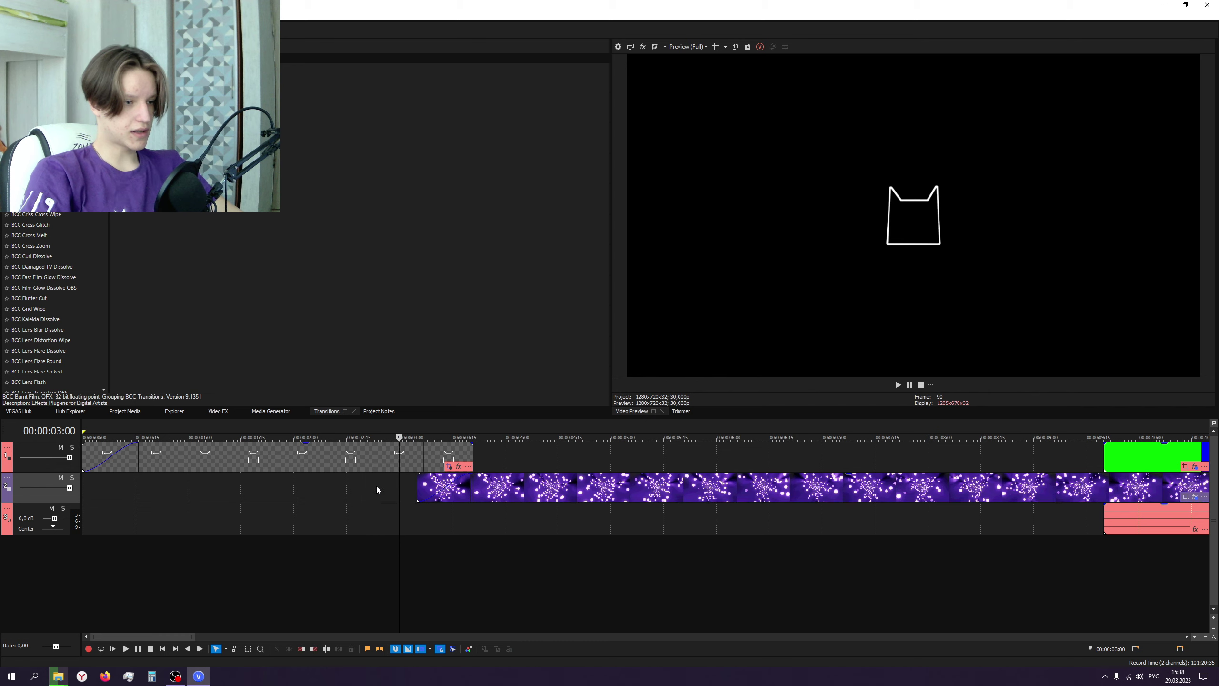
left_click(898, 385)
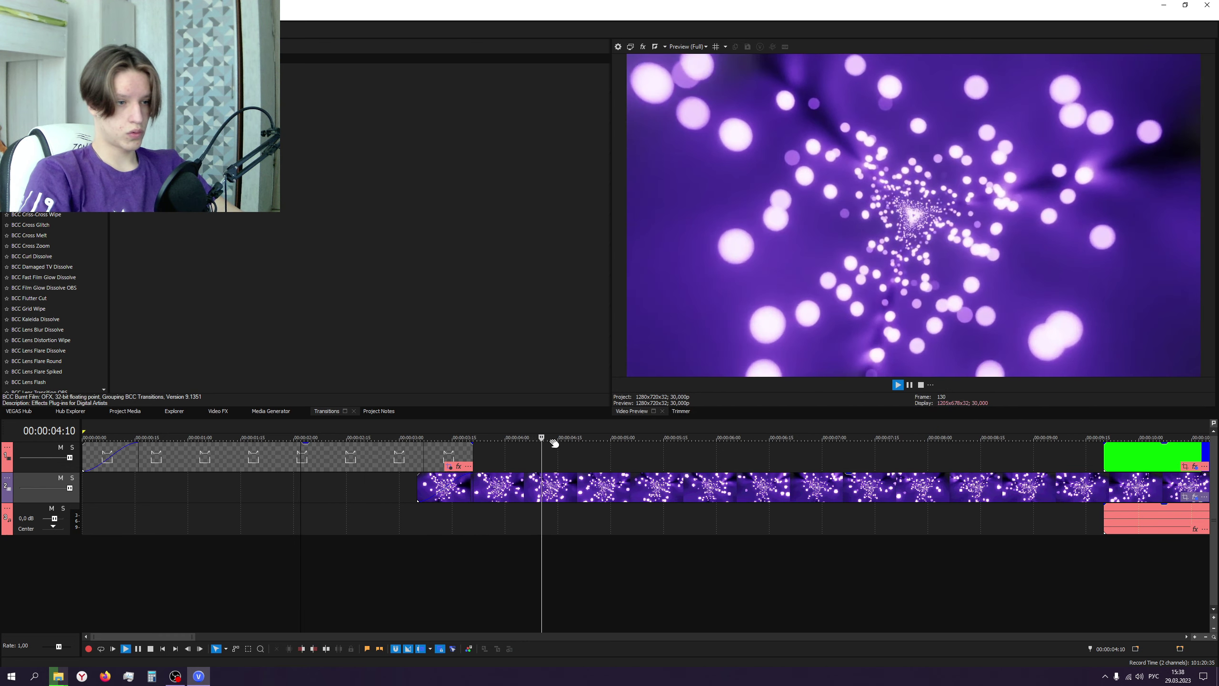
left_click_drag(469, 445, 422, 446)
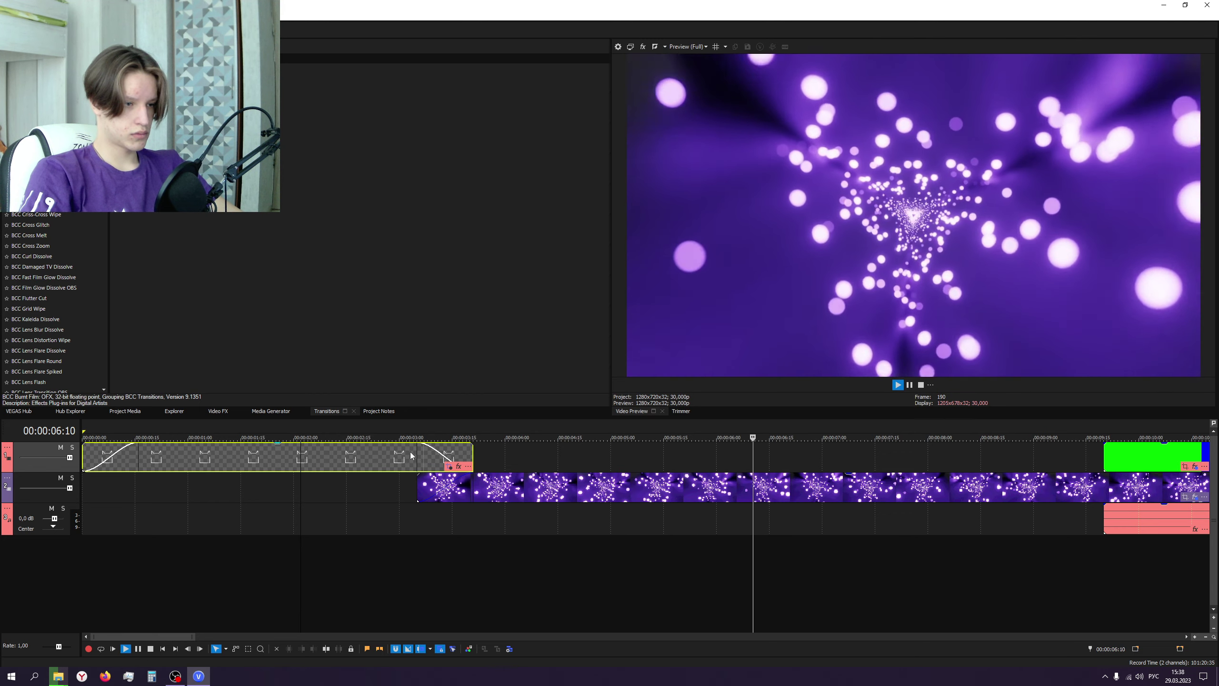
- Replay the cat-head clip's fade-out over the purple clip several times and return to 00:00:03:05
left_click(392, 432)
left_click(386, 427)
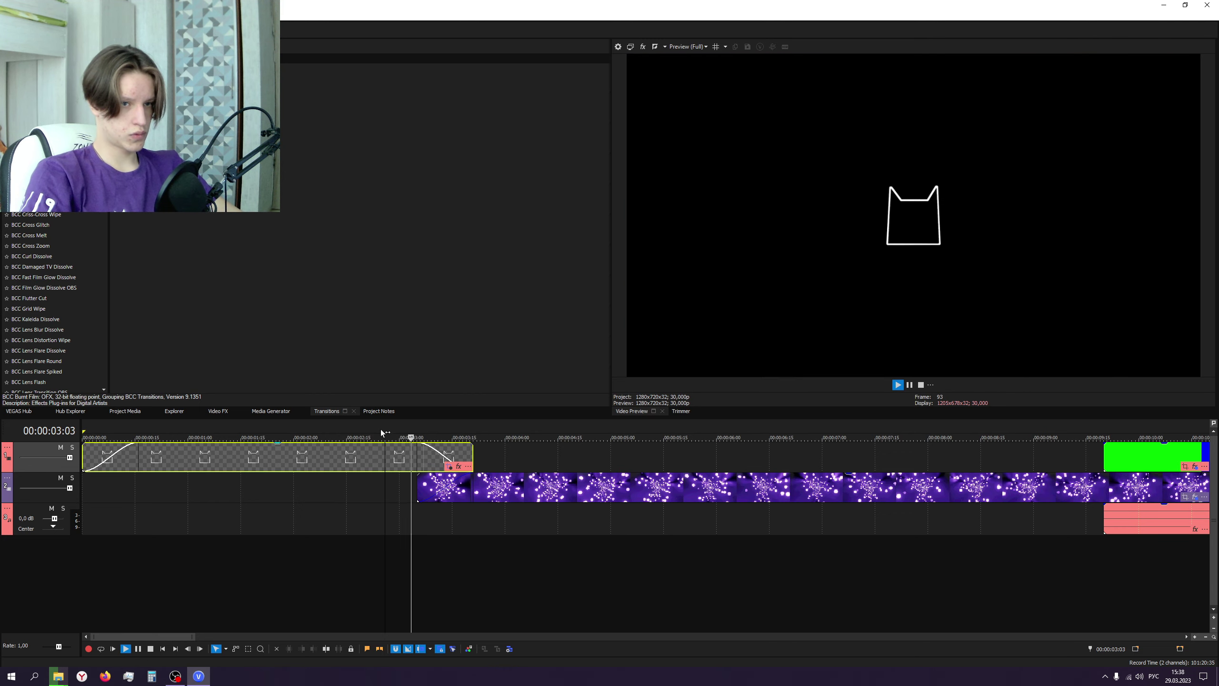
left_click(304, 440)
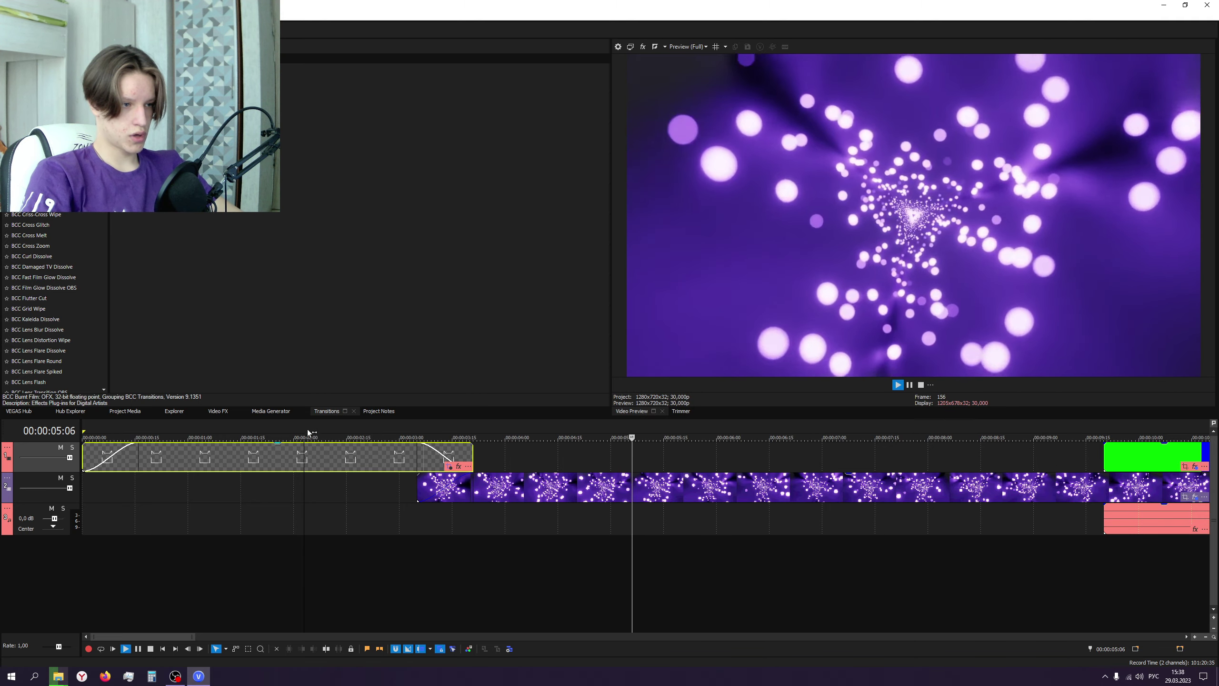
left_click(306, 427)
left_click(309, 425)
key("space")
key("space")
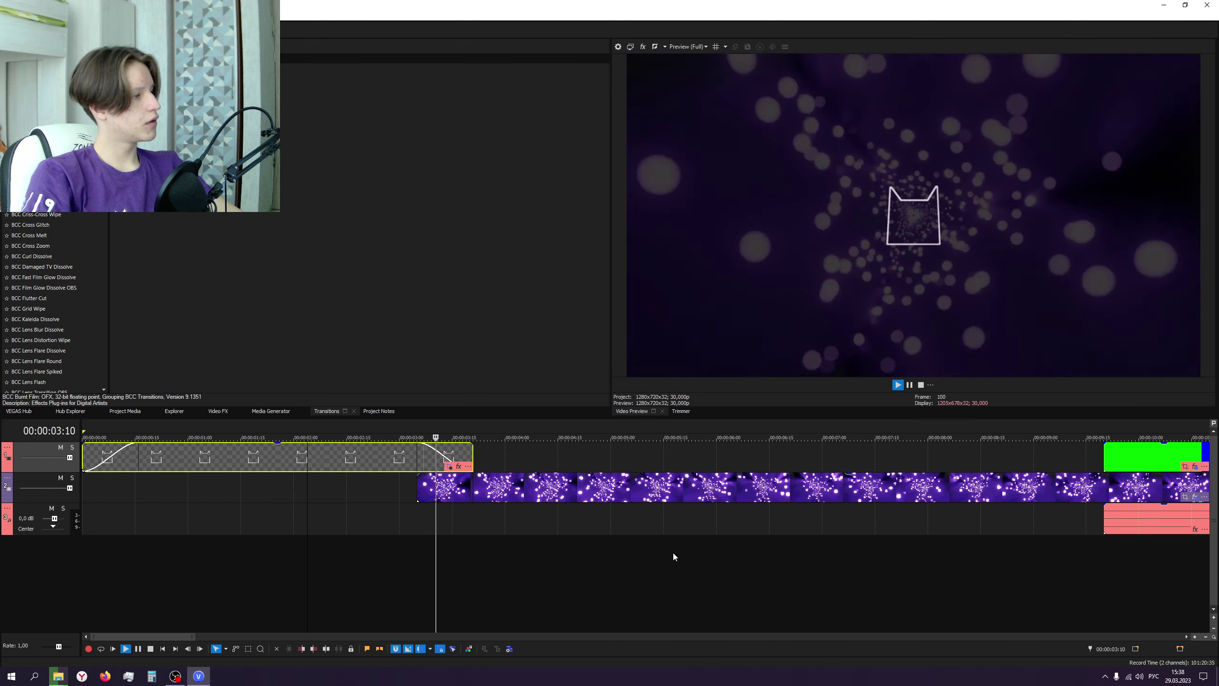
key("space")
key("space")
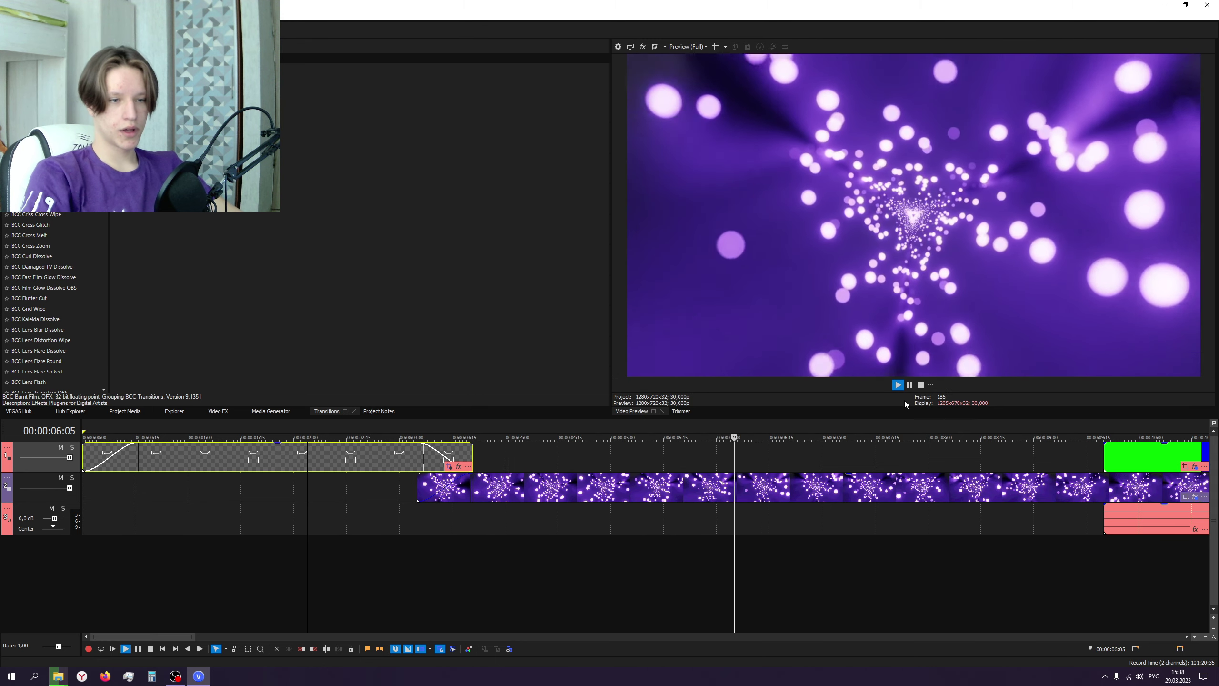
left_click(910, 385)
left_click(412, 522)
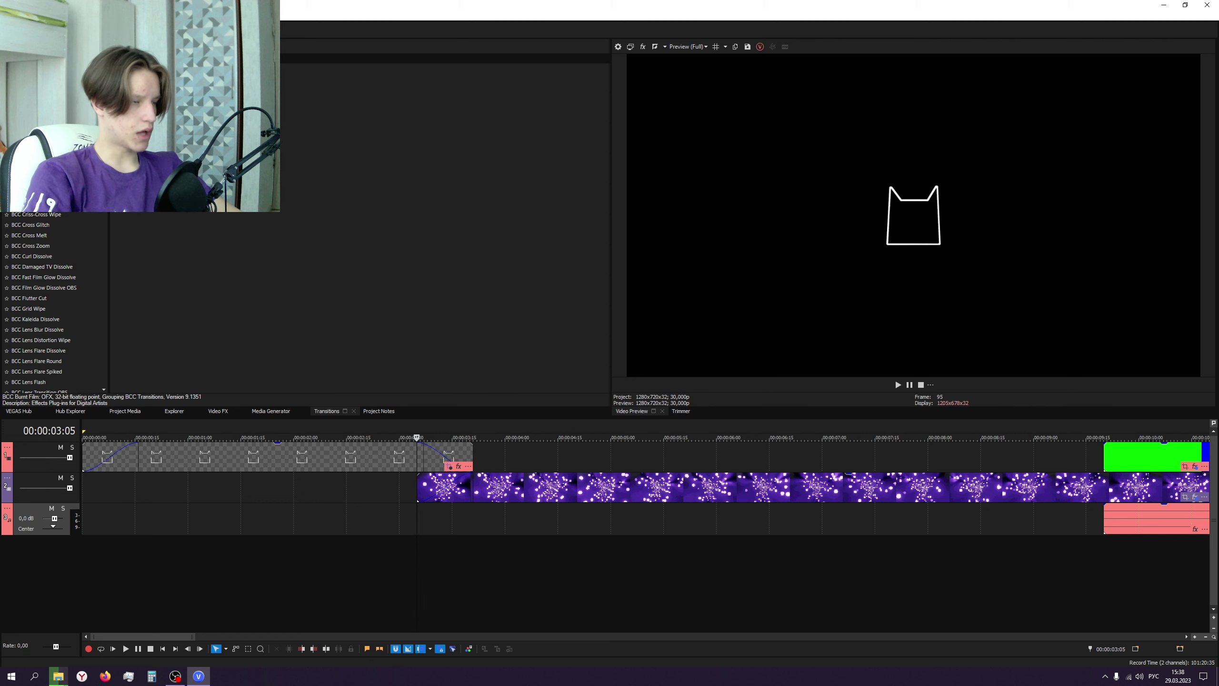
- Browse to the folder of saved VEGAS projects and open the VEG project containing the countdown and desk-scene clips
key("ctrl+o")
left_click(50, 219)
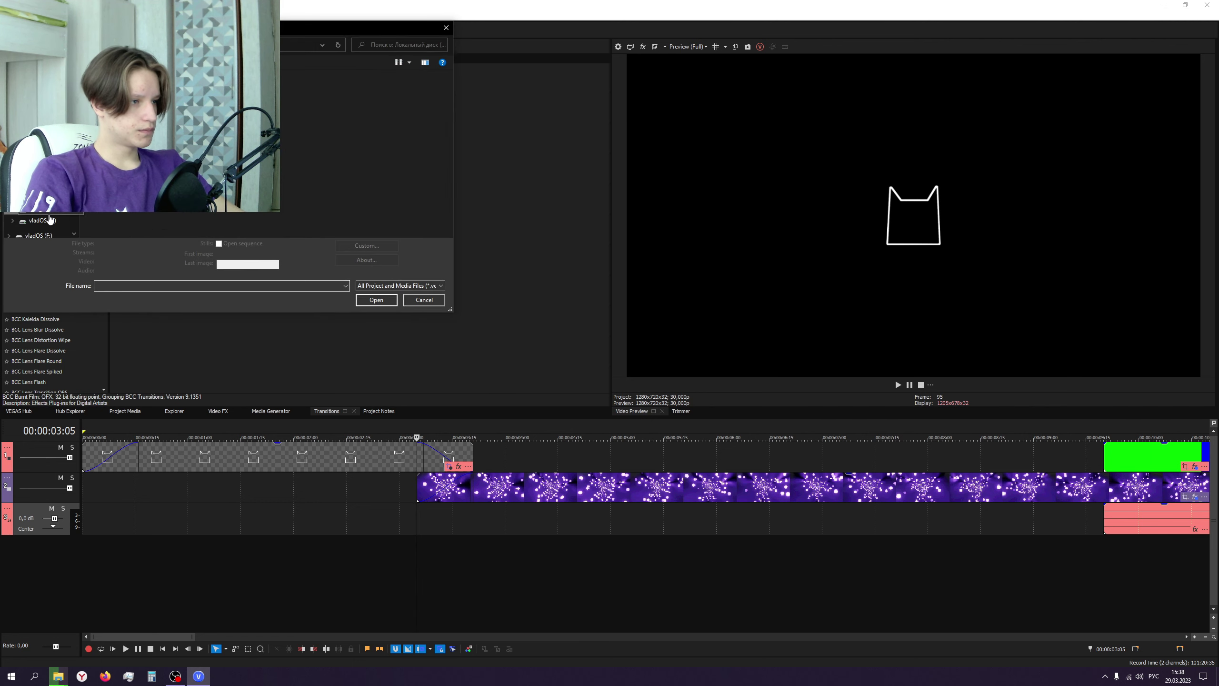
double_click(159, 110)
key("alt+Left")
double_click(159, 140)
double_click(159, 90)
scroll(124, 227, "down", 20)
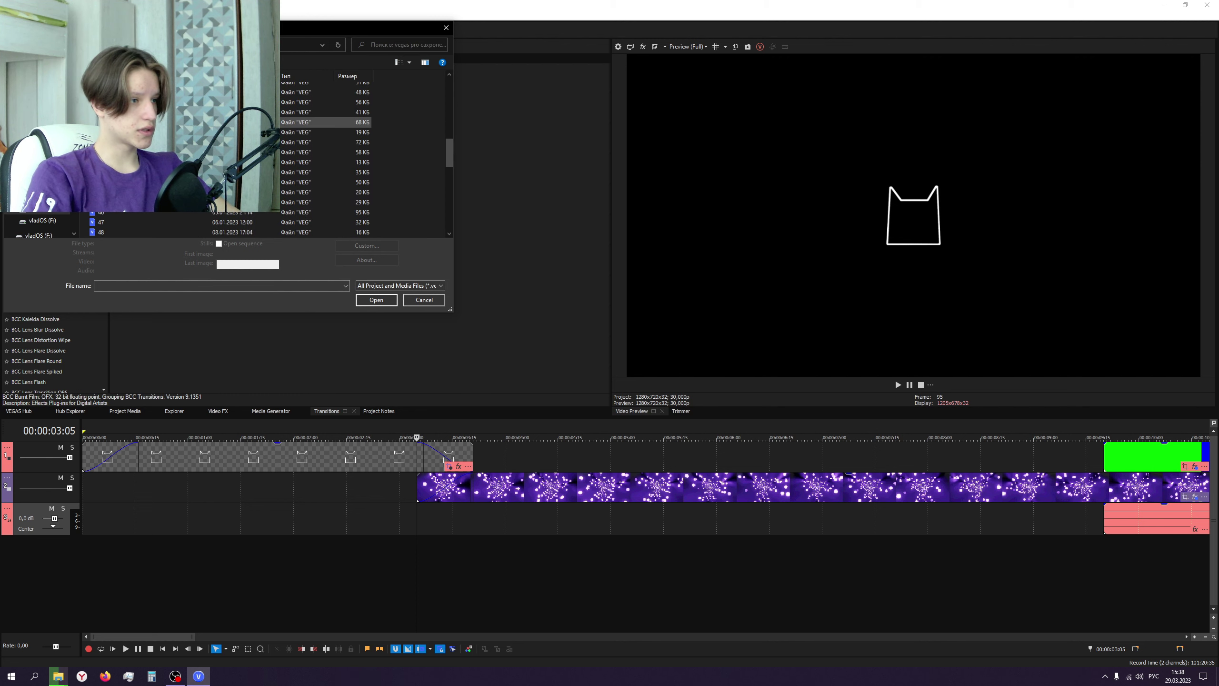
double_click(123, 224)
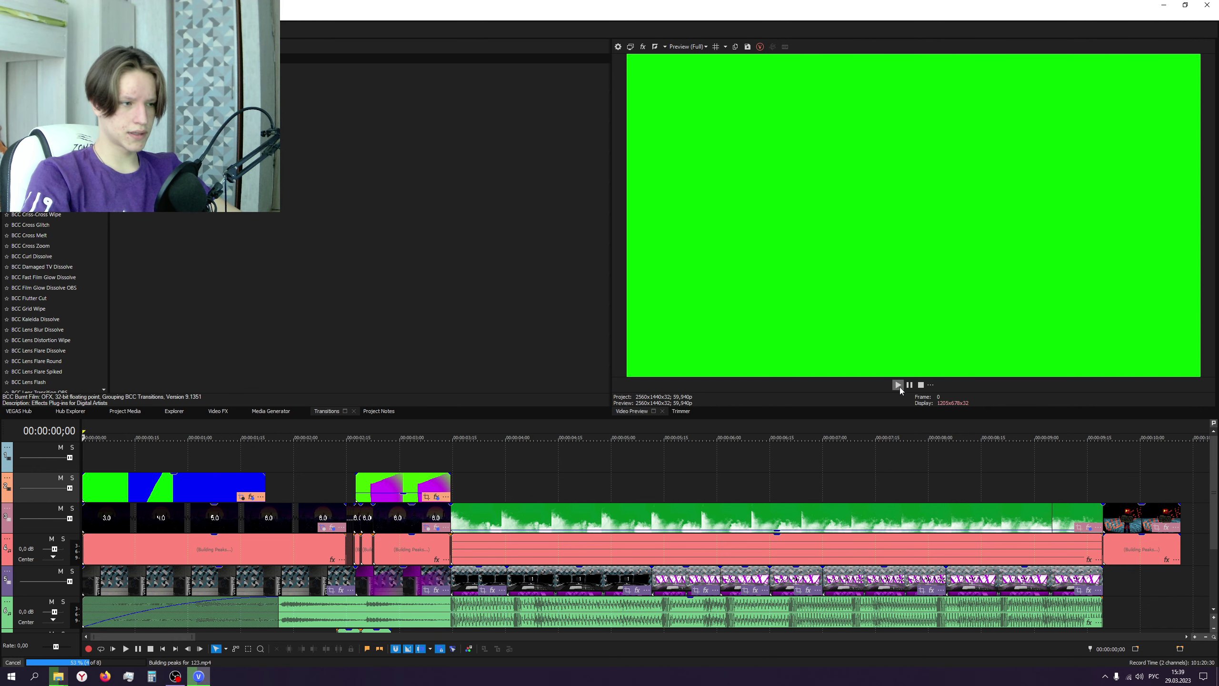
- Play the opened project's first transition to 00:00:01;19 and return to 00:00:00;02
key("space")
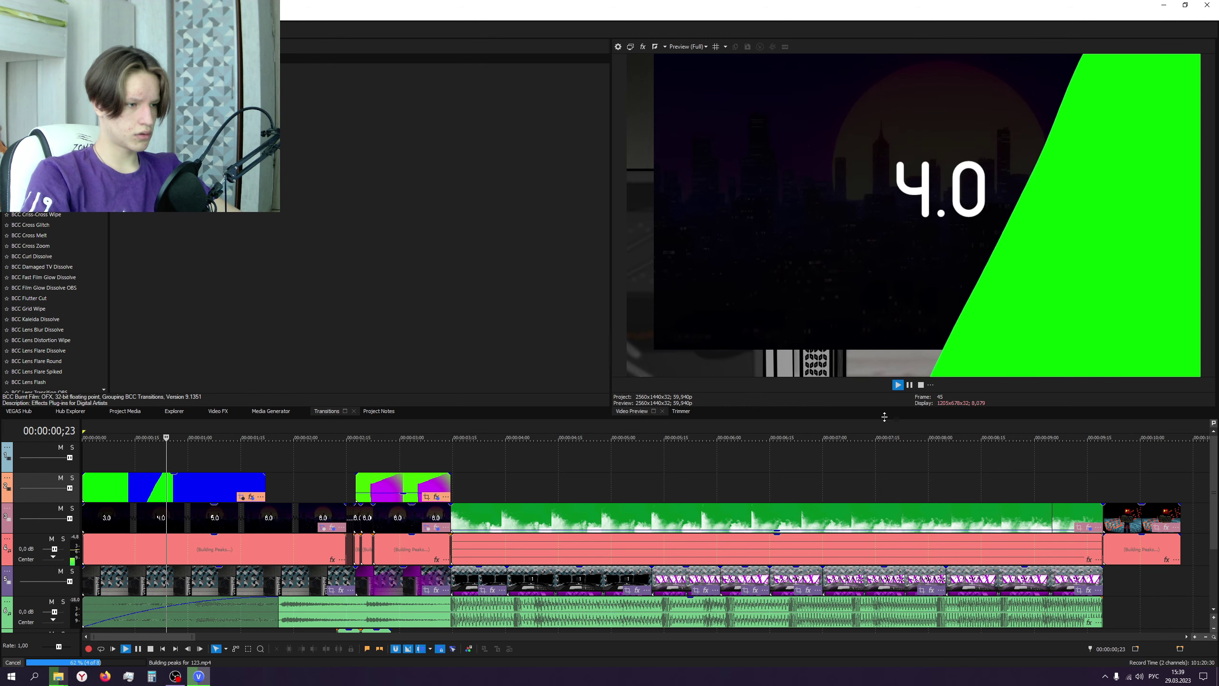
left_click(908, 386)
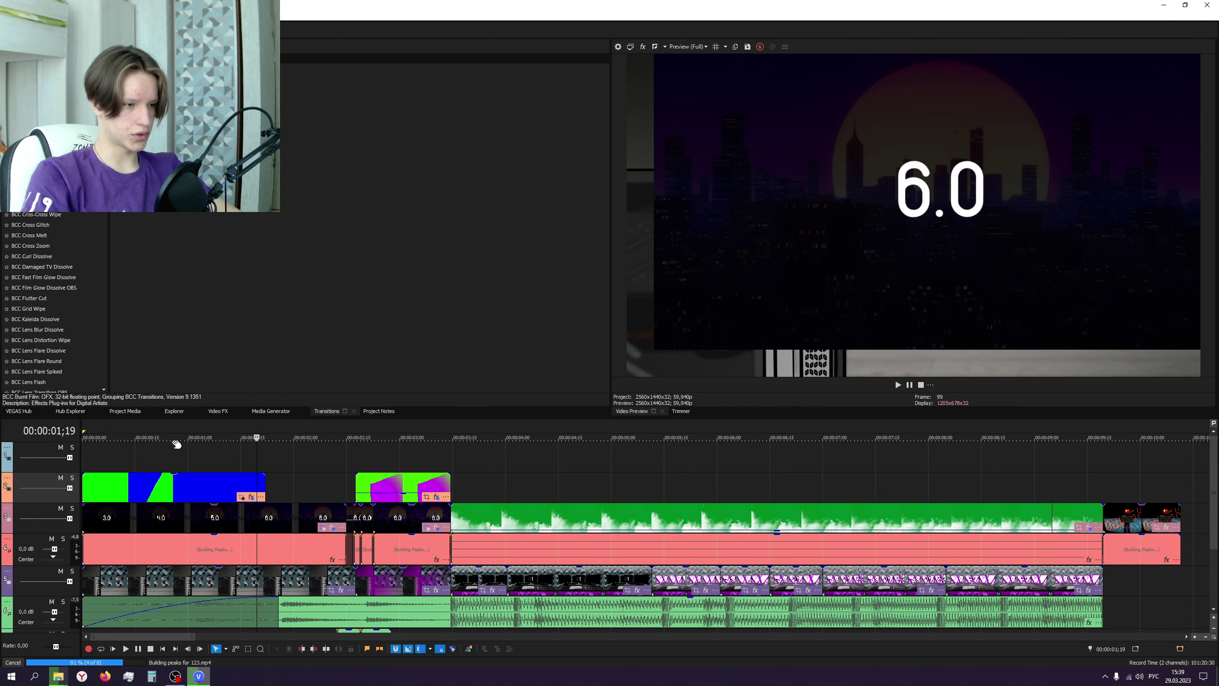
left_click(91, 427)
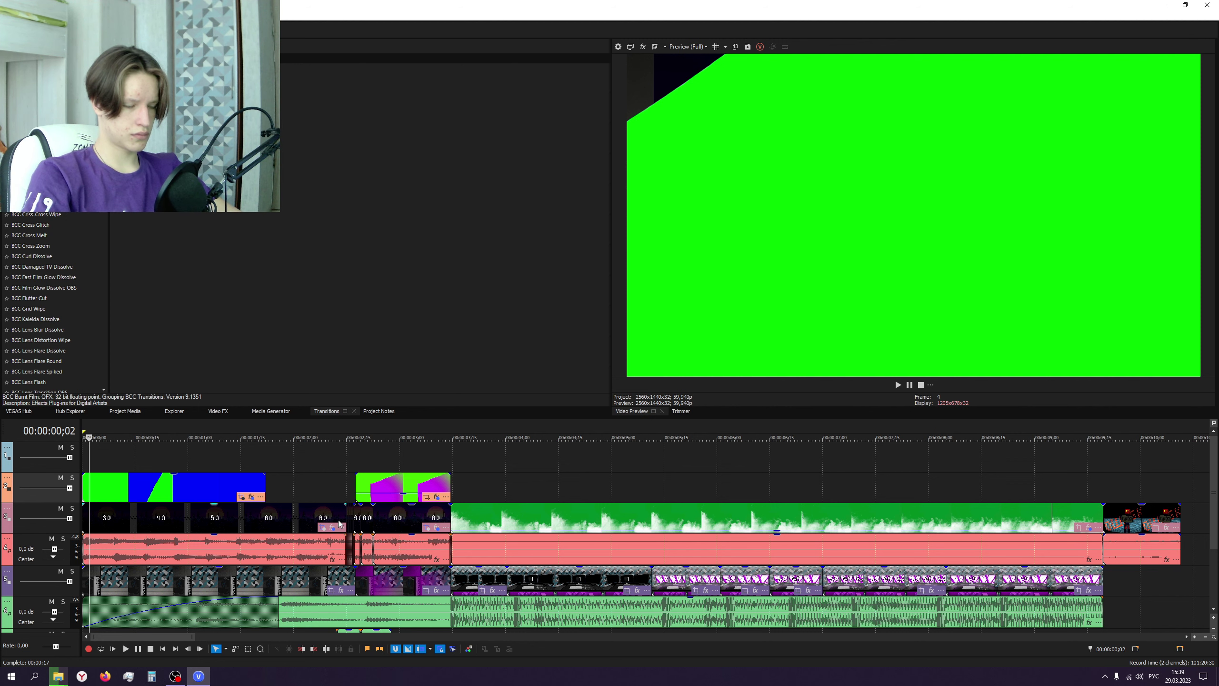
- Try to hide and mute the countdown clips by lowering their opacity and setting their audio gain to -Inf dB
left_click(215, 508)
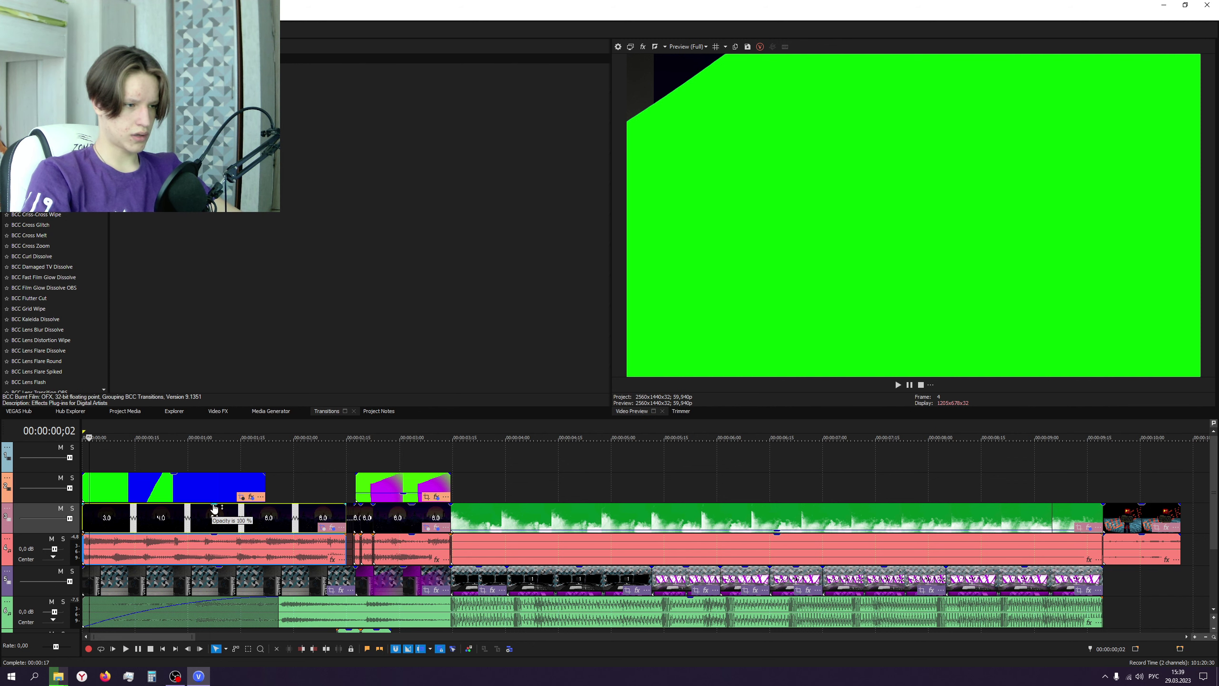
left_click(410, 508)
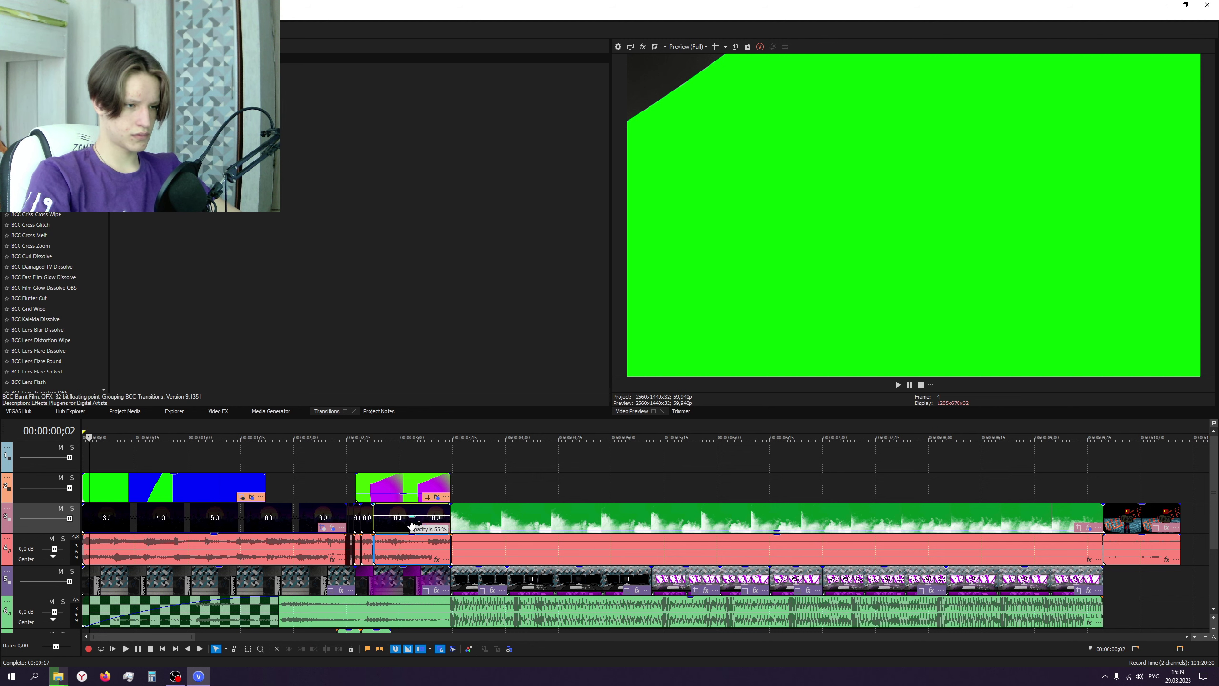
left_click(208, 538)
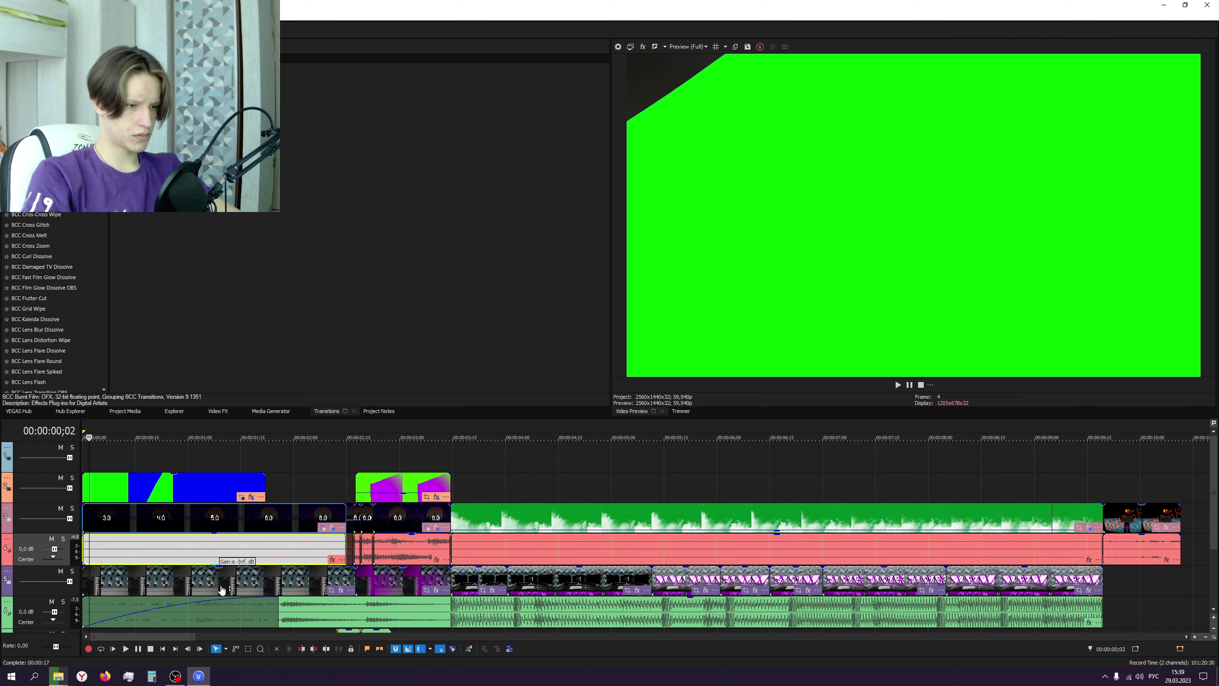
left_click(412, 539)
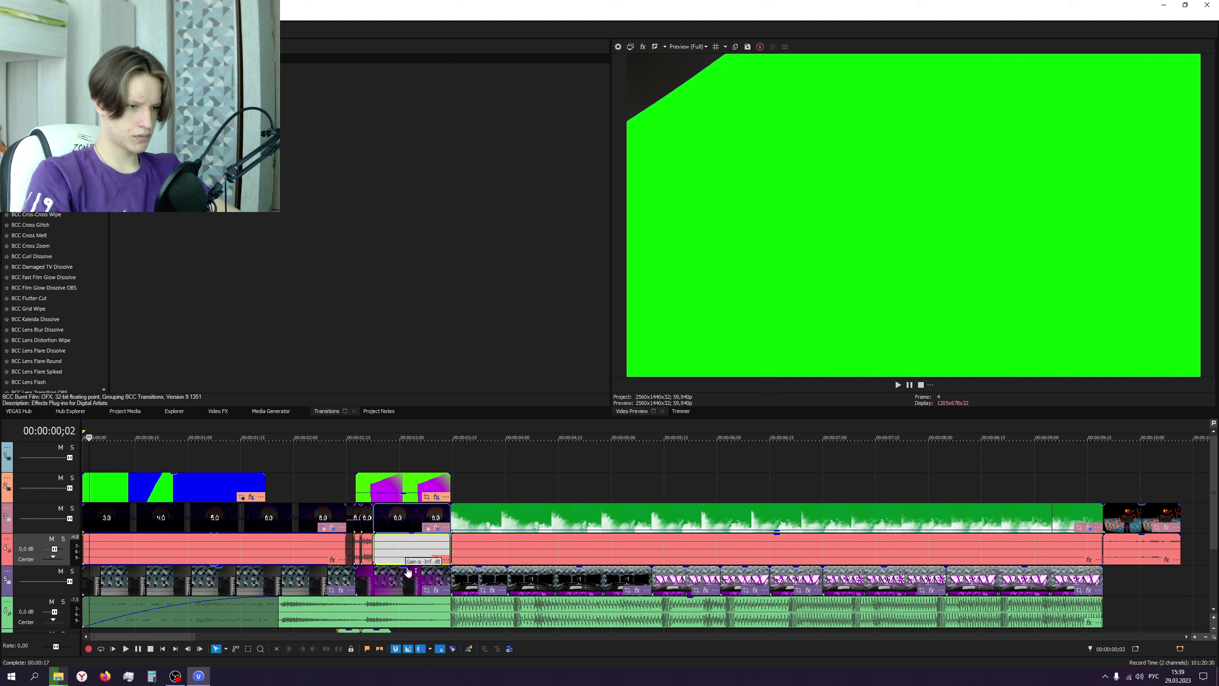
left_click(366, 540)
left_click(357, 552)
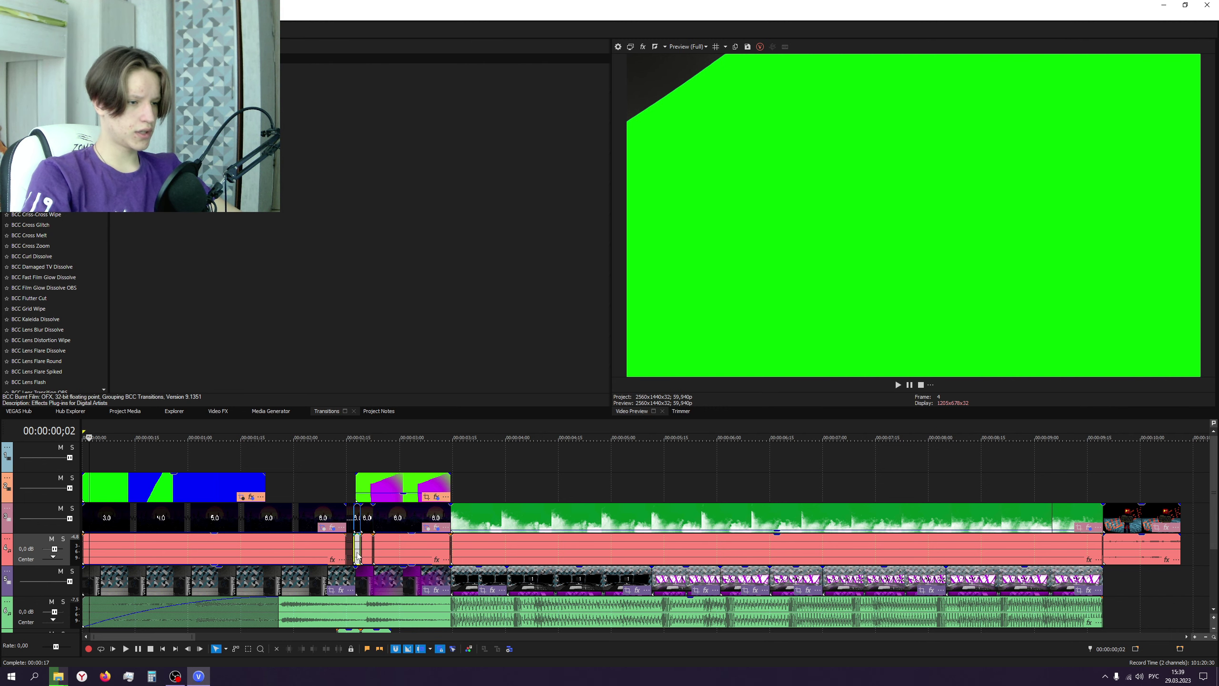
- Select all the countdown clips before the green video, together with their audio, and delete them
scroll(355, 539, "up", 5)
scroll(361, 539, "down", 3)
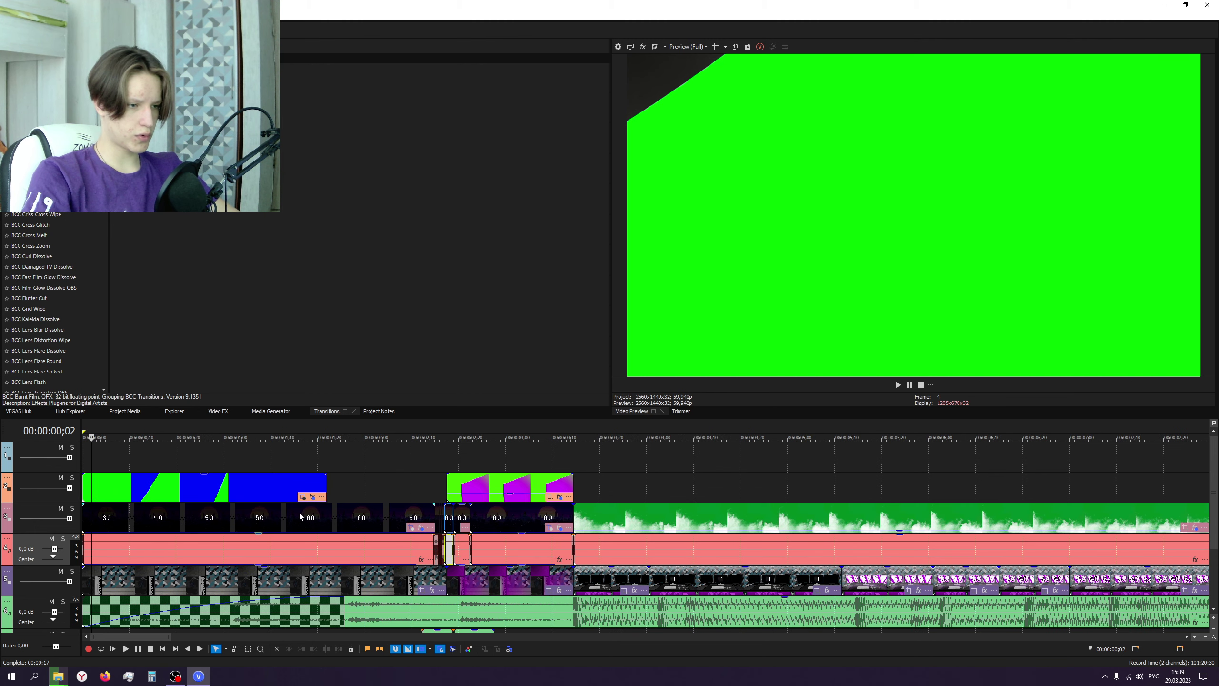
left_click(299, 513)
left_click(523, 548, "shift")
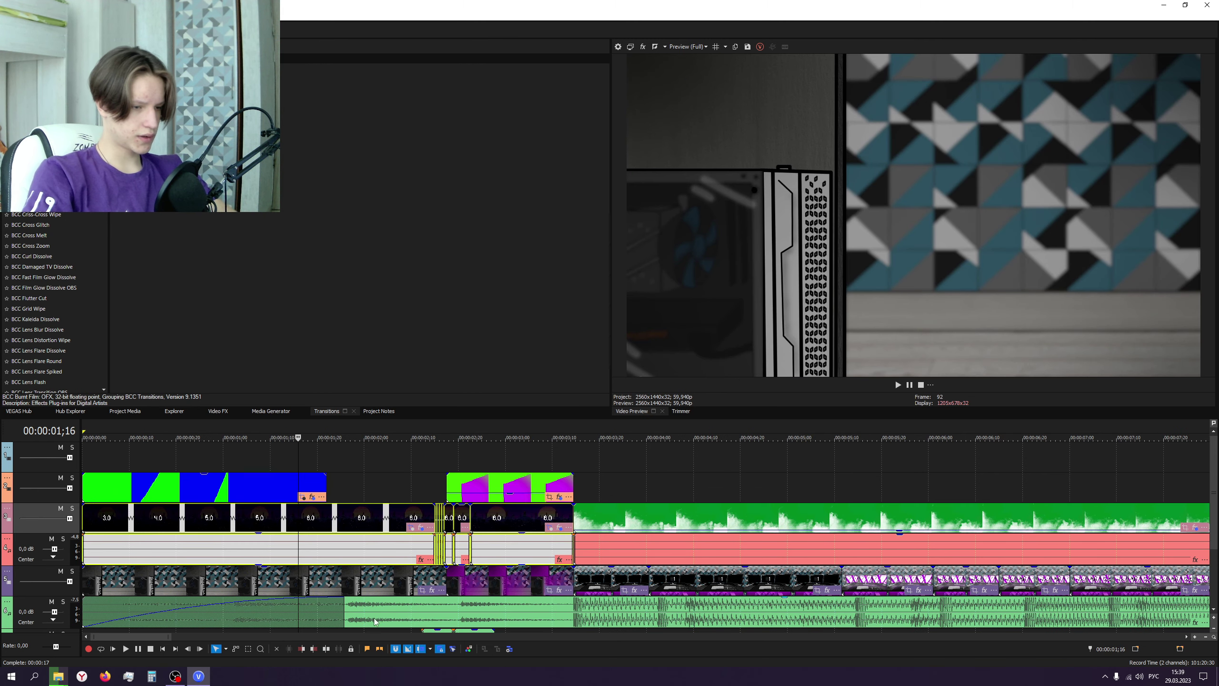
key("Delete")
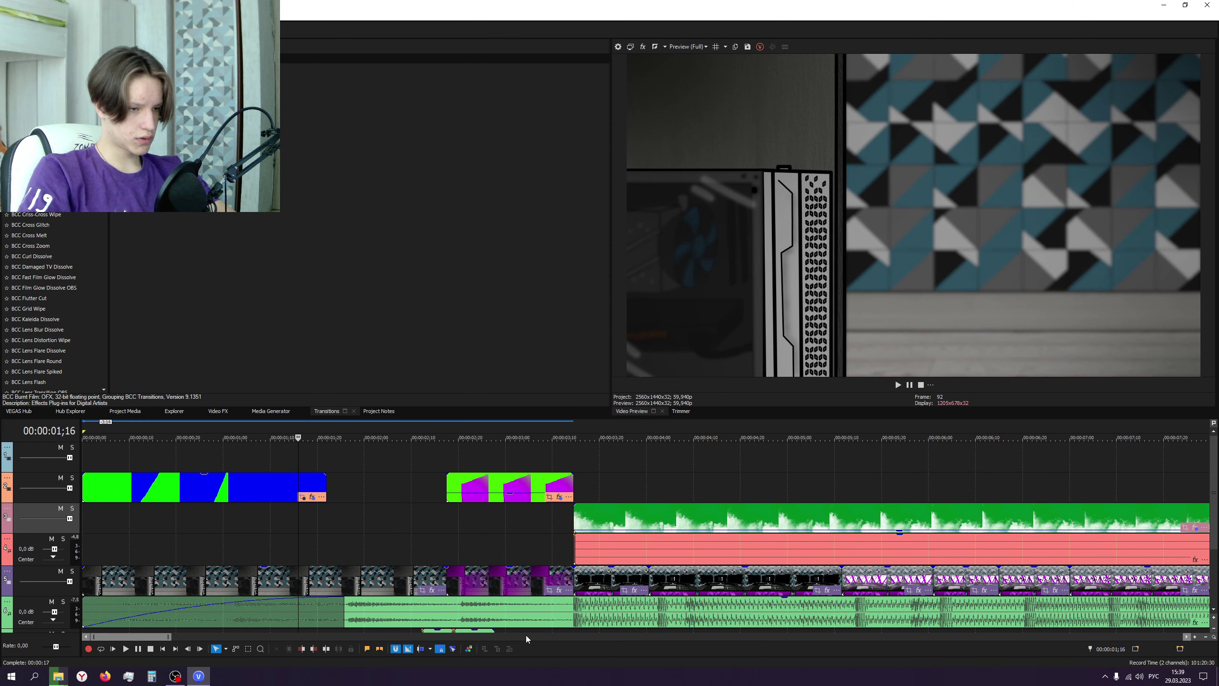
- Play the desk-scene animation through to 00:00:09;26 and return to the cat-head monitor shot at 00:00:04;06
left_click(287, 543)
key("space")
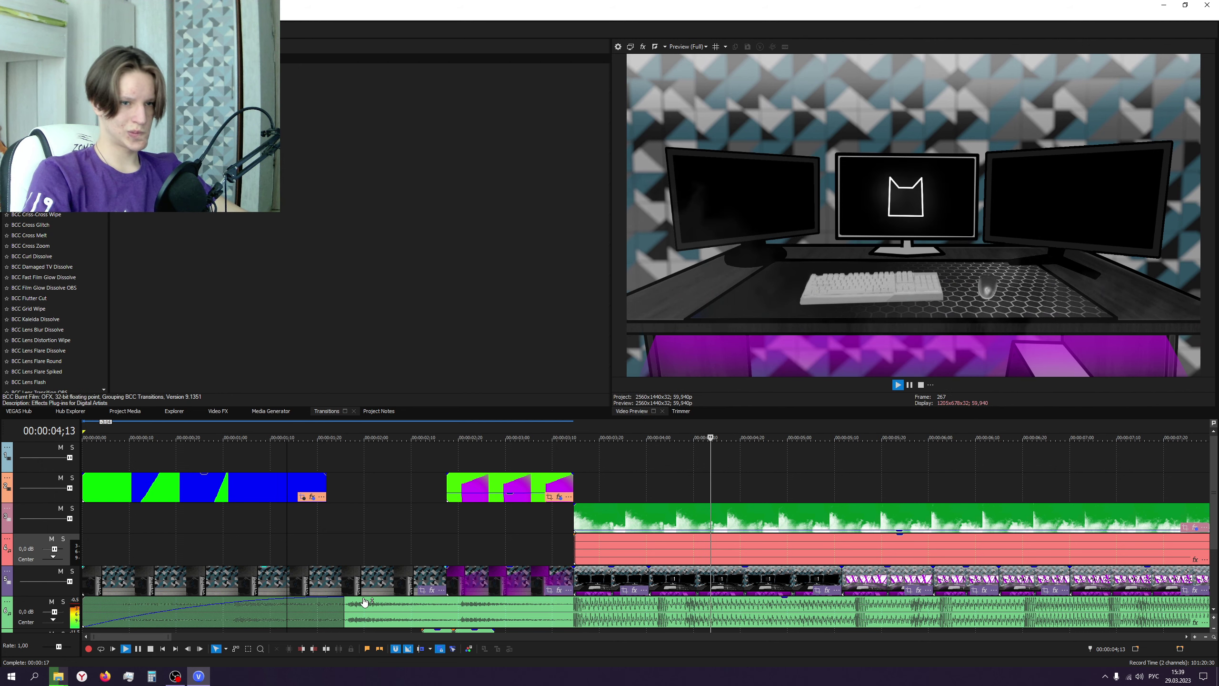
scroll(614, 545, "down", 10)
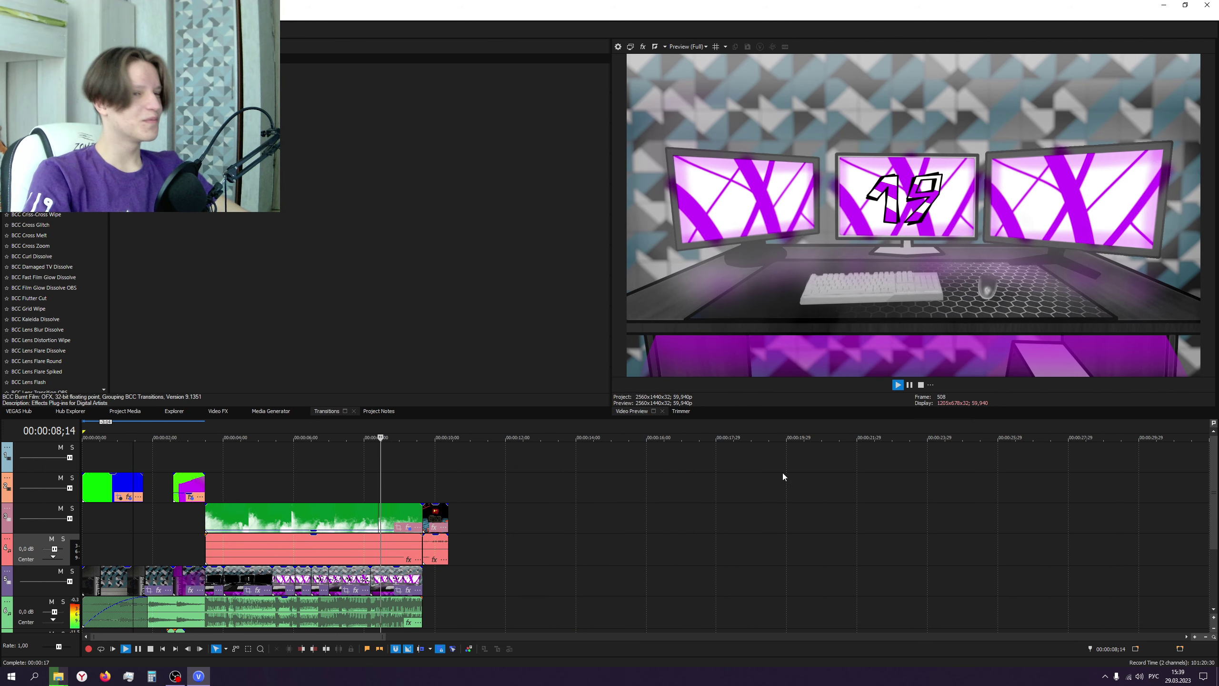
left_click(232, 616)
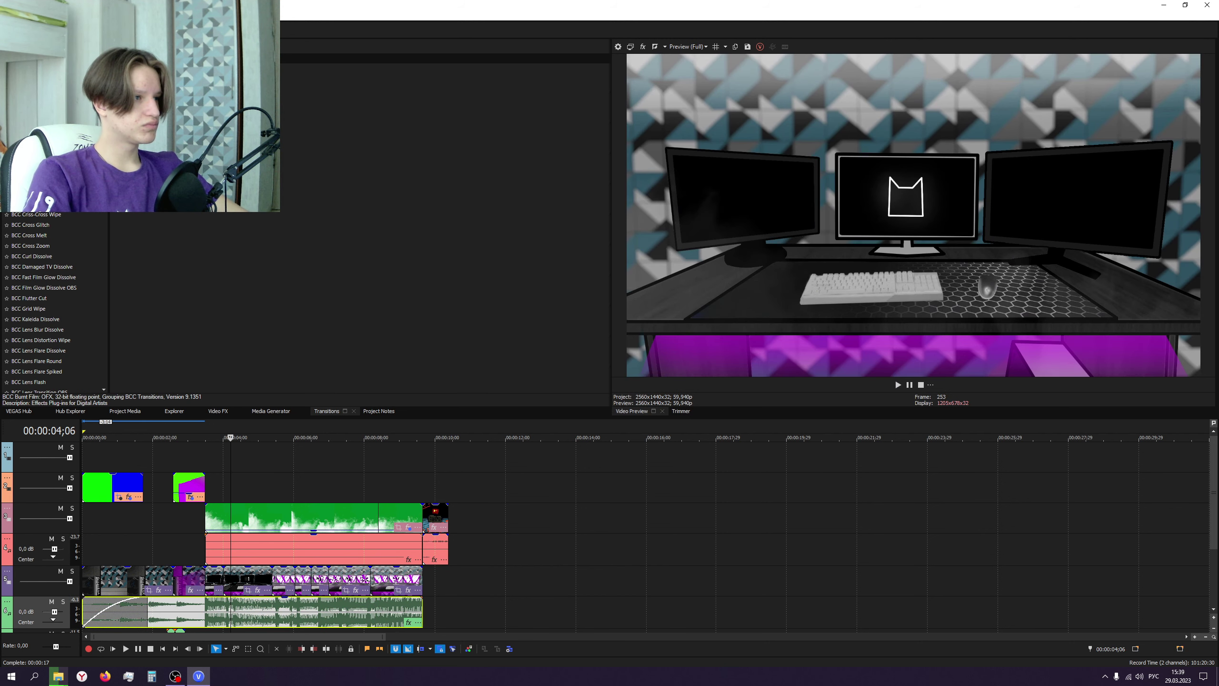
- Open the saved project with the cat-head outline and purple particle background, saving the changes to интро 6.0.veg
key("ctrl+o")
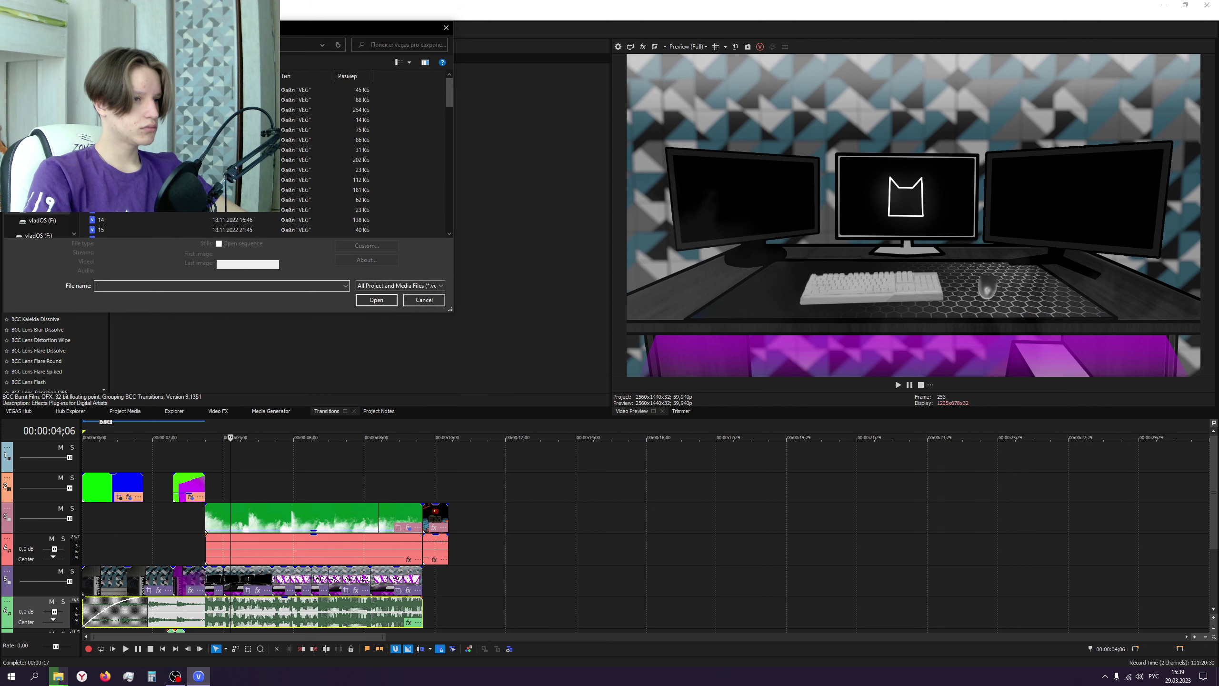
scroll(317, 154, "down", 7)
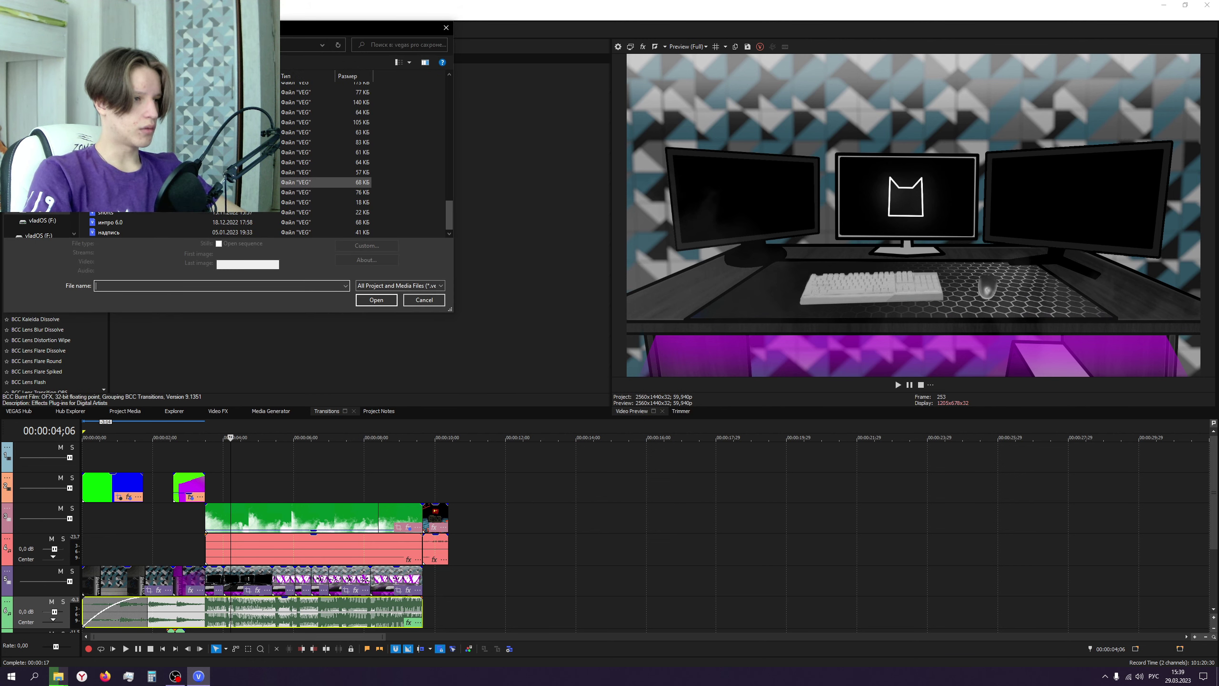
double_click(118, 209)
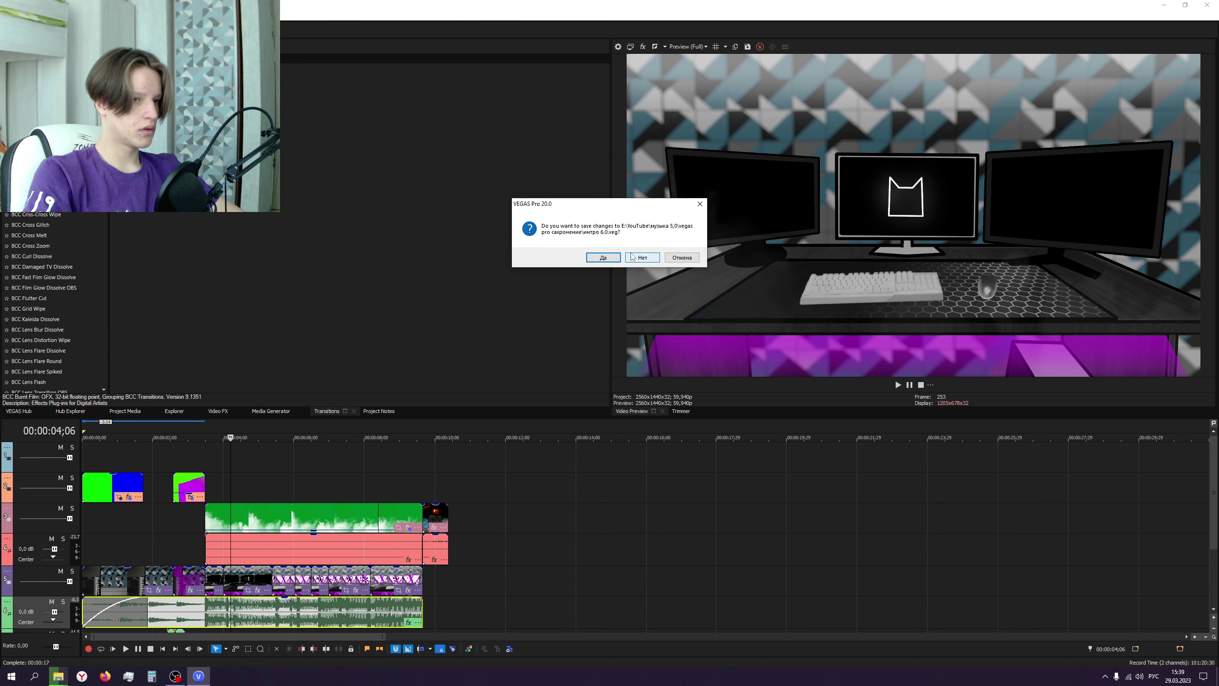
left_click(606, 259)
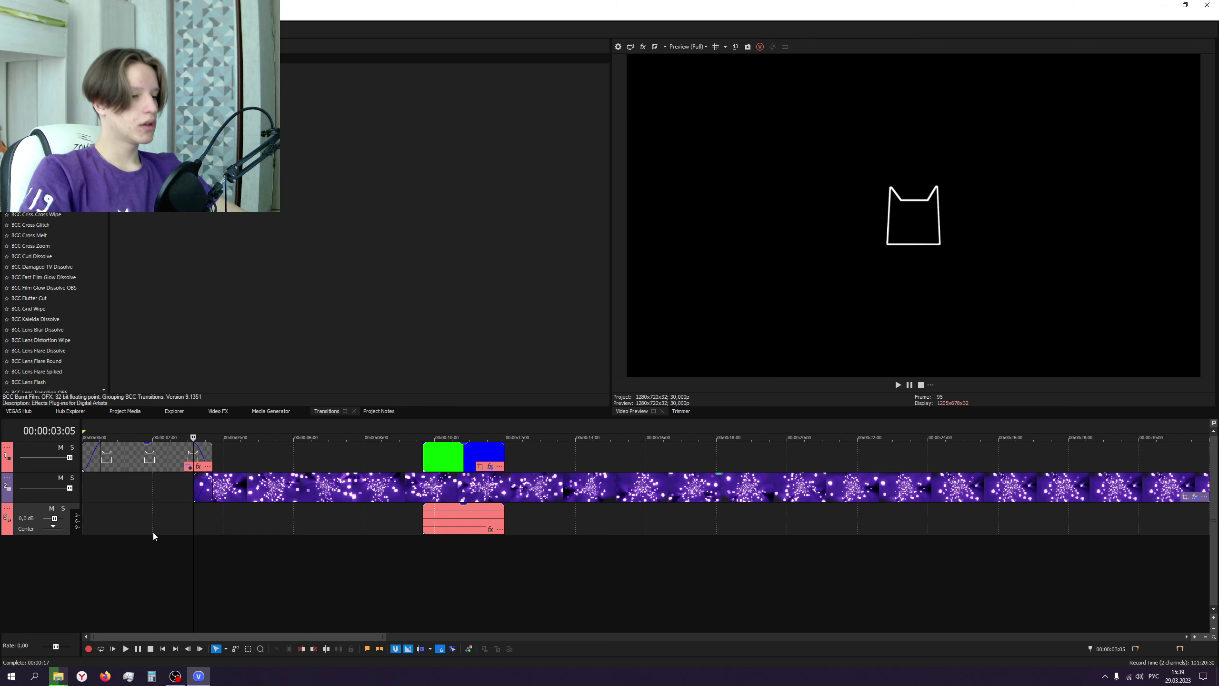
- Insert a new video track, delete it, and add an empty audio track below the existing tracks instead
key("ctrl+shift+q")
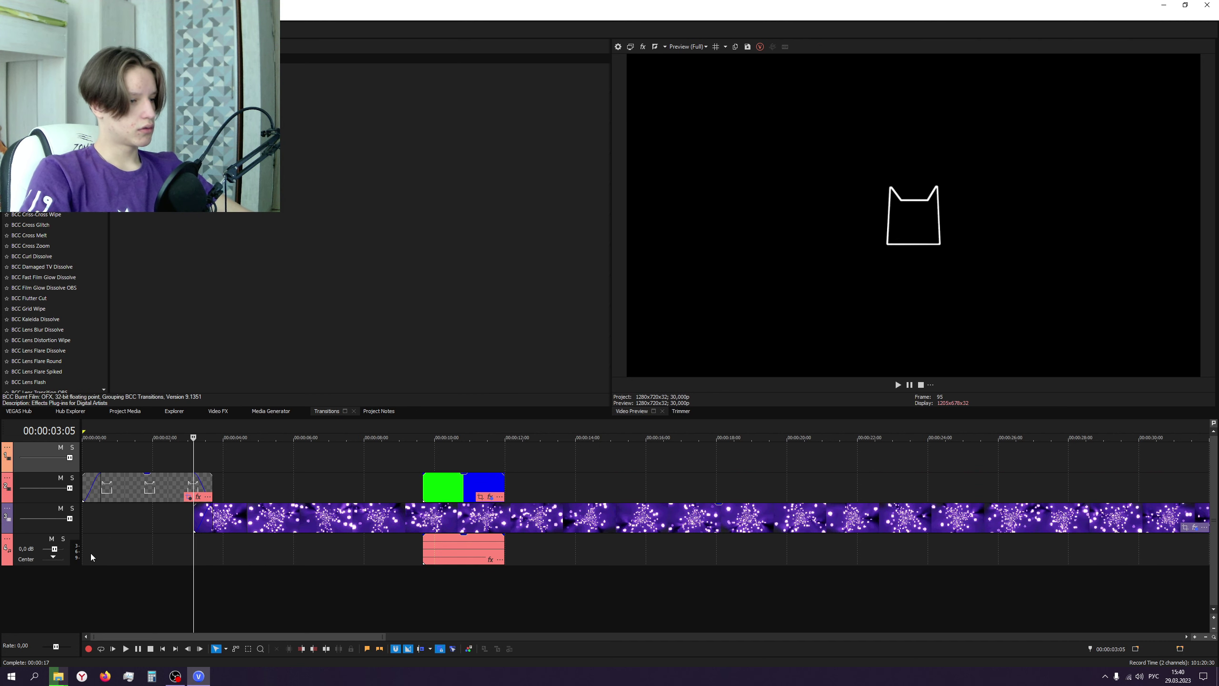
key("Delete")
key("ctrl+q")
- Move the playhead through the cat-head outline clip to 00:00:02;06 to check its fade-in
left_click(92, 549)
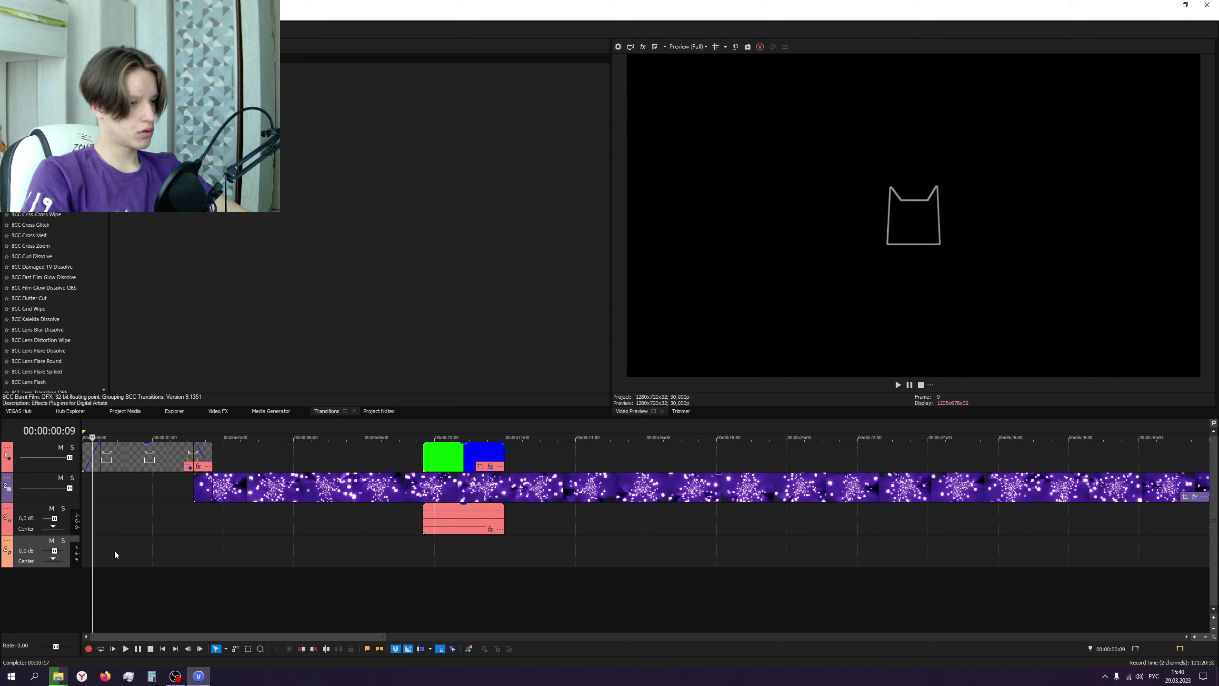
left_click(115, 551)
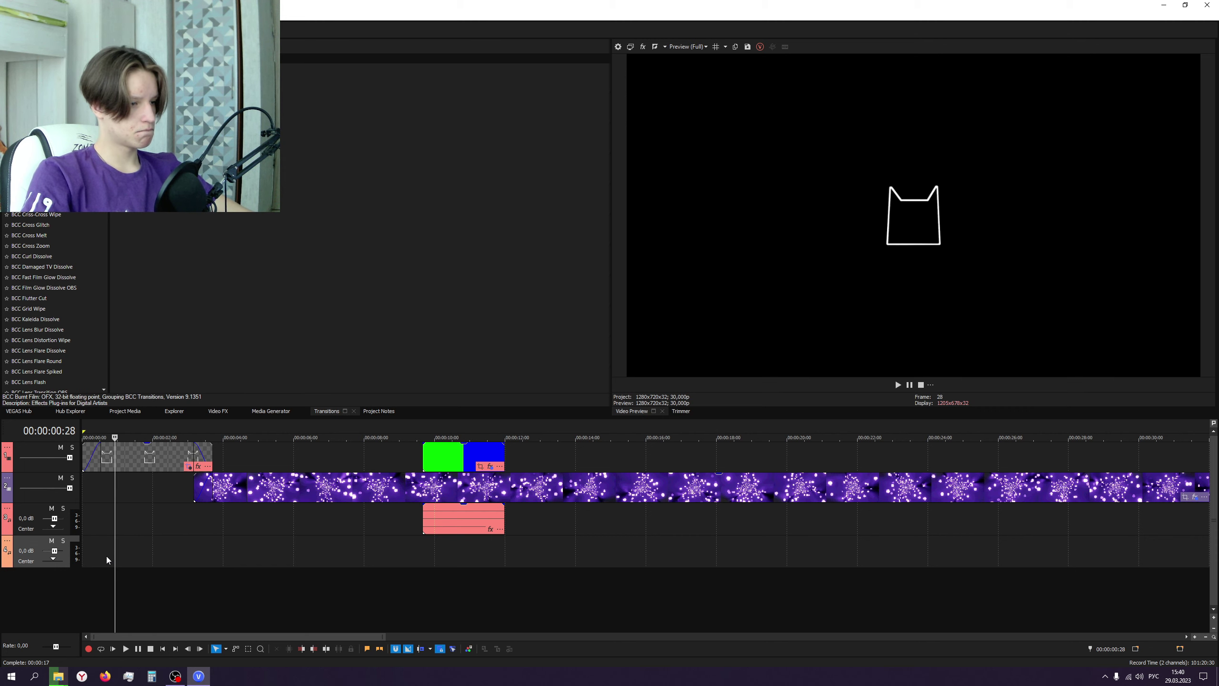
left_click(159, 544)
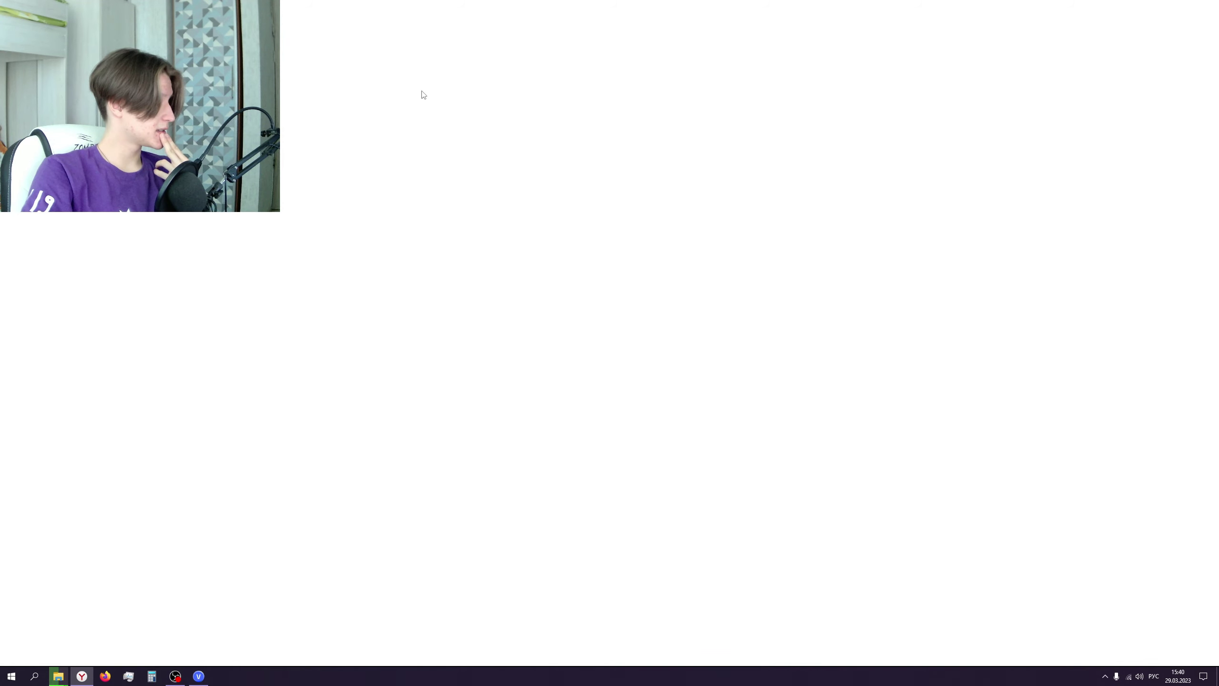
left_click_drag(420, 12, 0, 30)
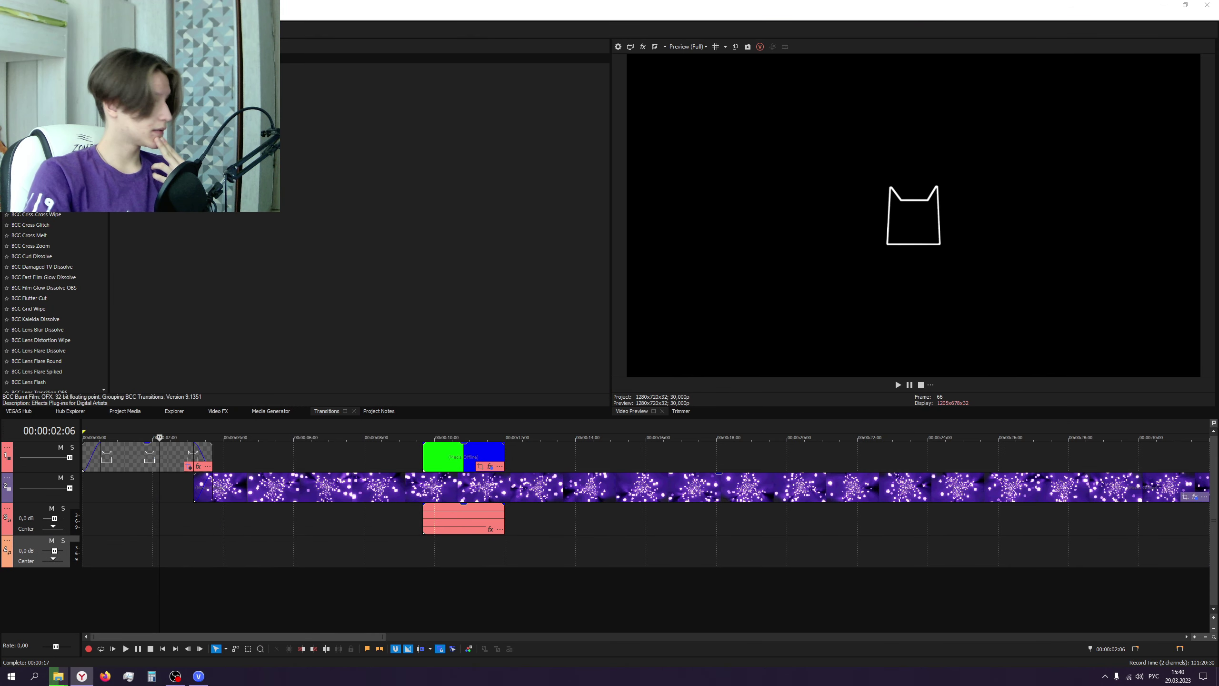
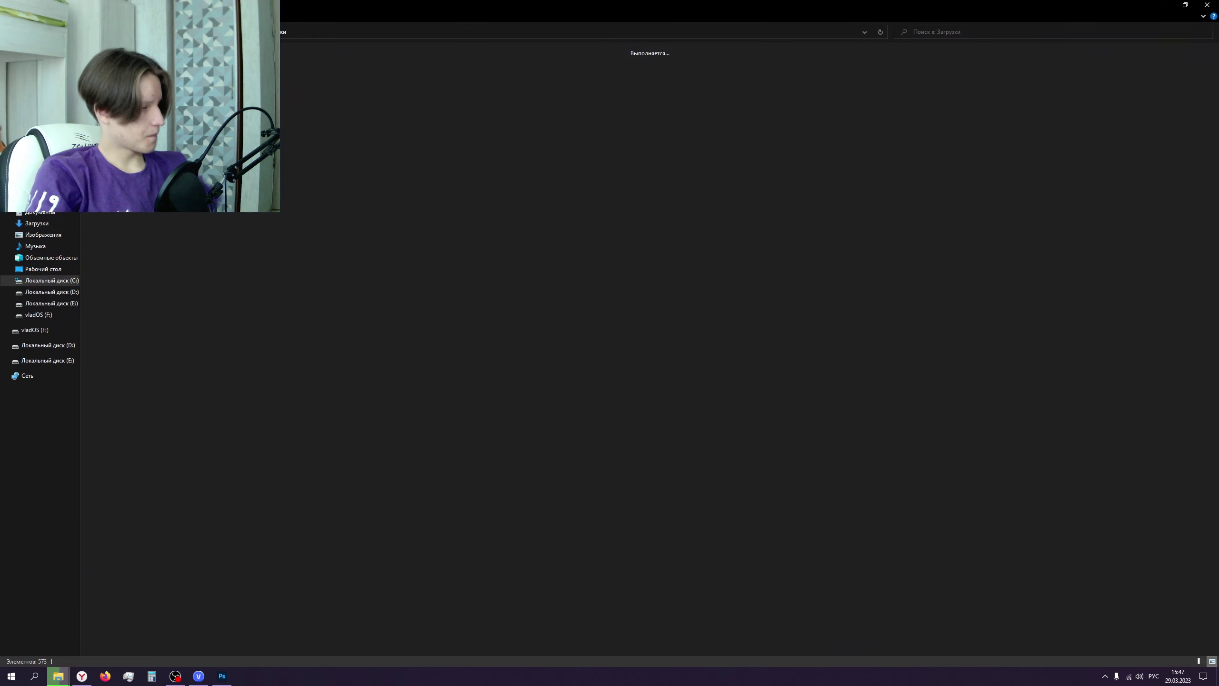
- Switch from File Explorer to Photoshop and create a blank 1920 × 1080 px document with a white background
left_click_drag(402, 13, 0, 13)
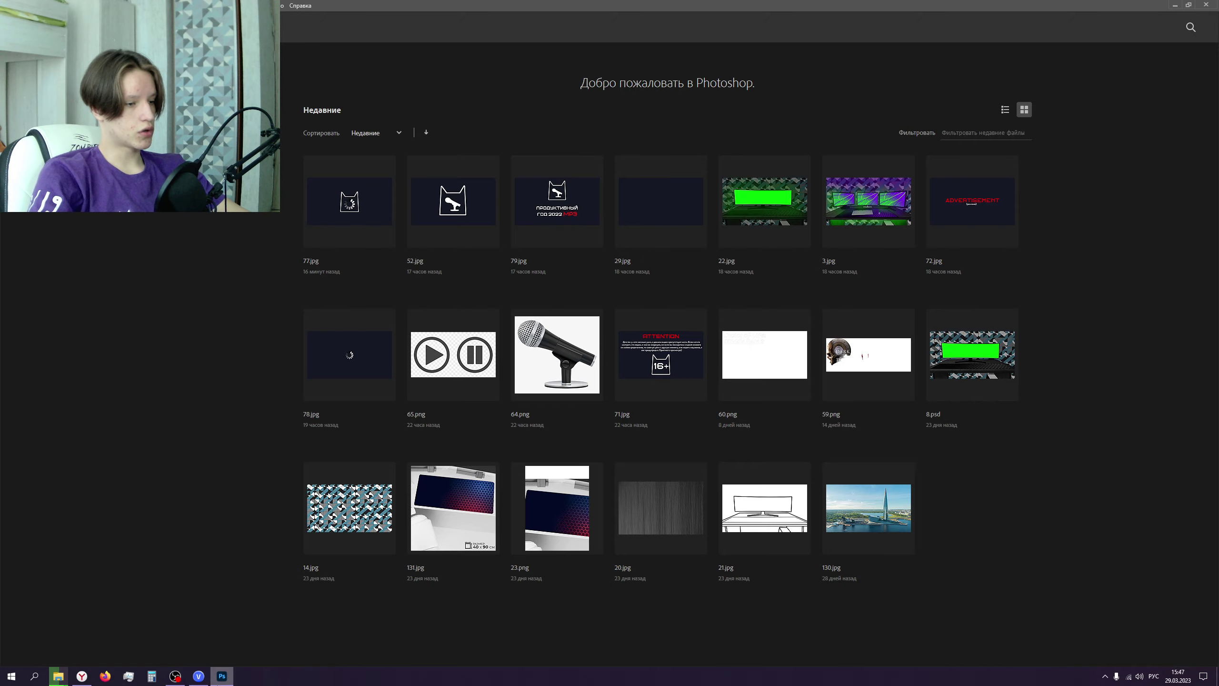
left_click(229, 678)
left_click(229, 677)
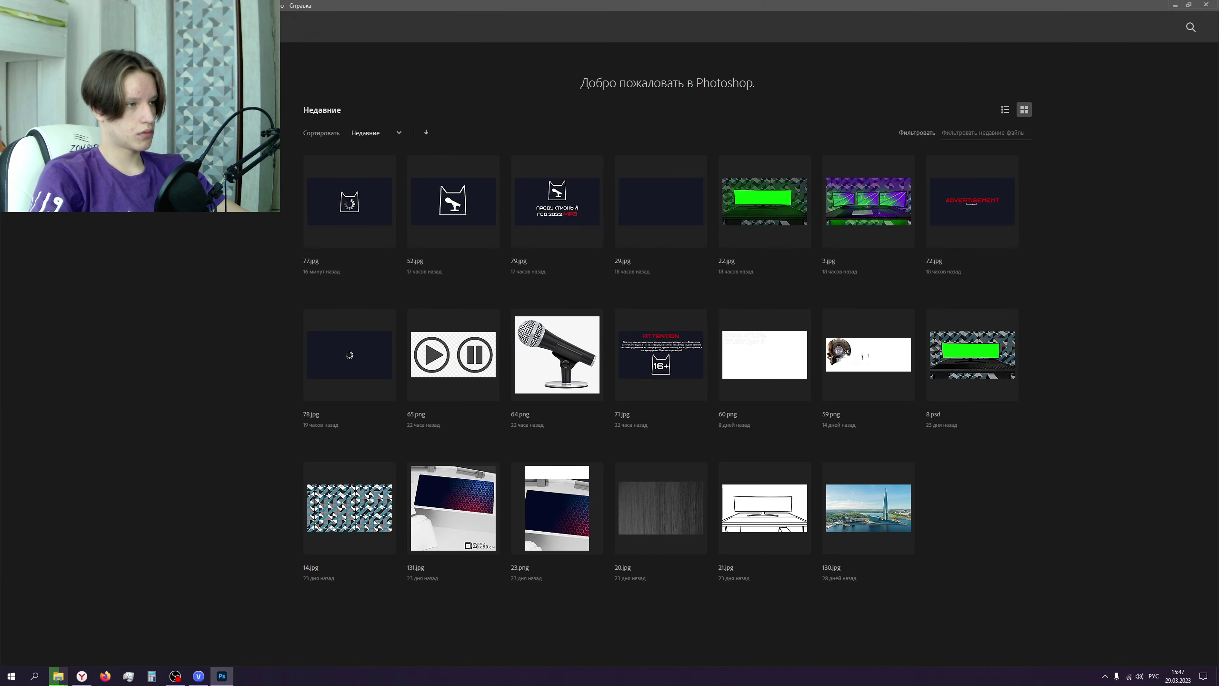
key("ctrl+n")
left_click(647, 395)
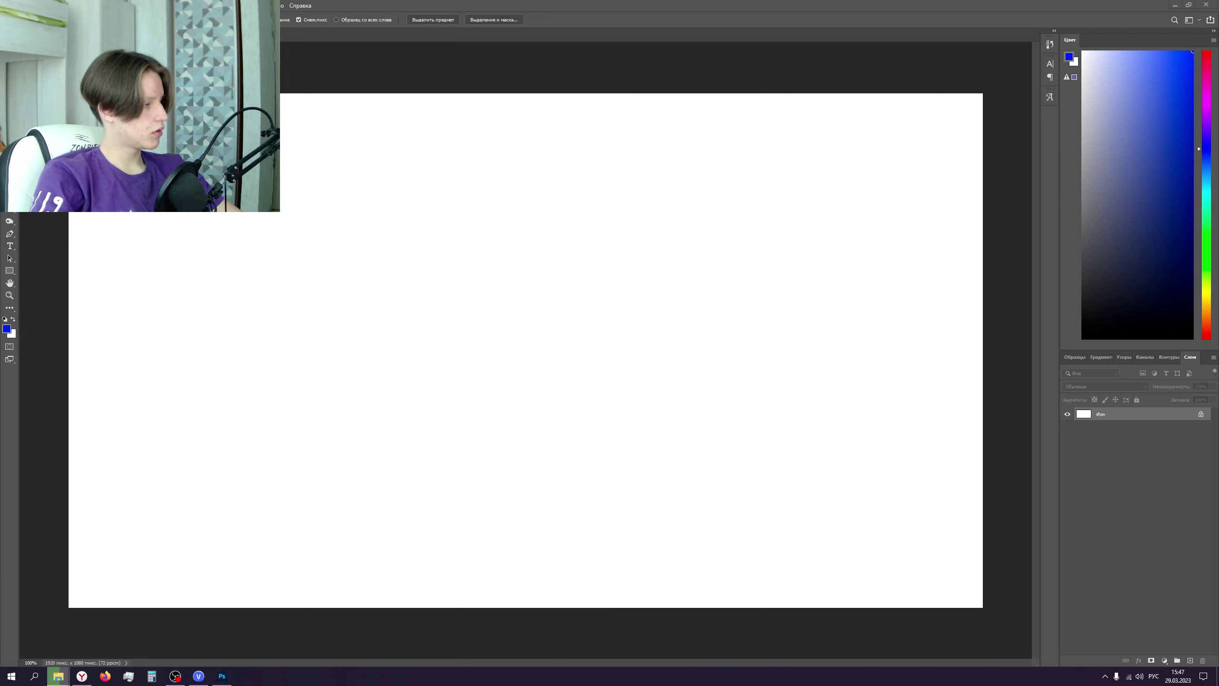
- Place the green-and-purple character PNGs from the downloads folder as layers in the blank document
left_click_drag(571, 355, 515, 452)
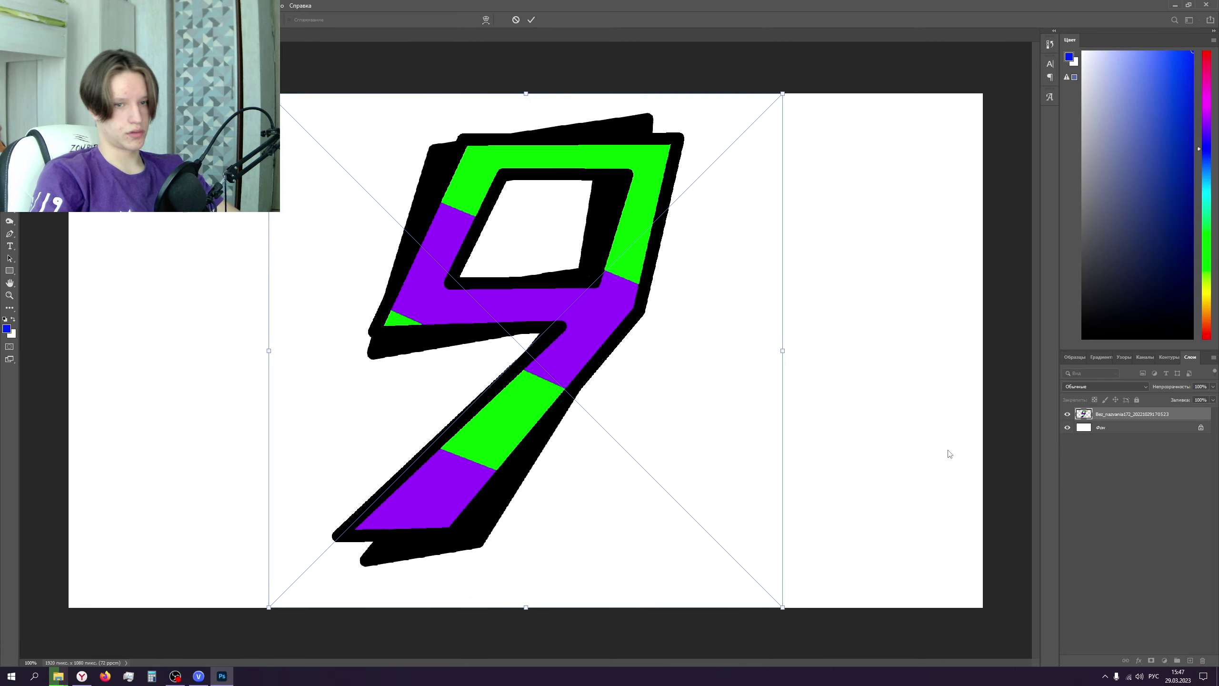
key("Return")
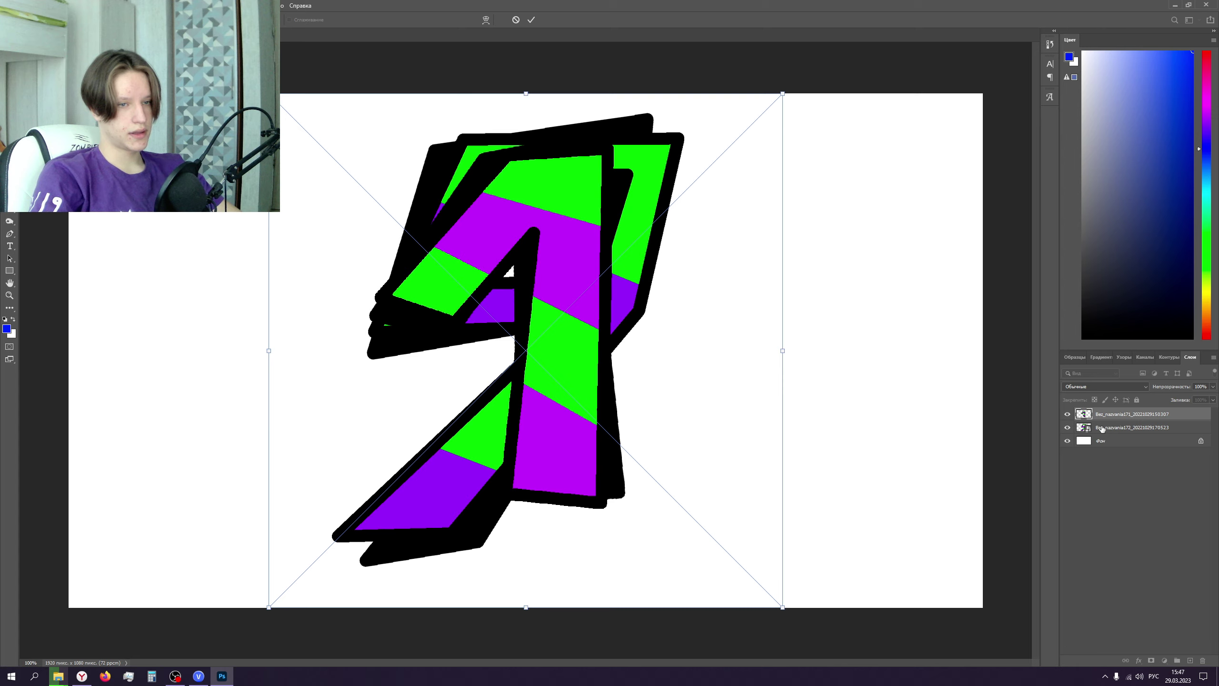
key("Return")
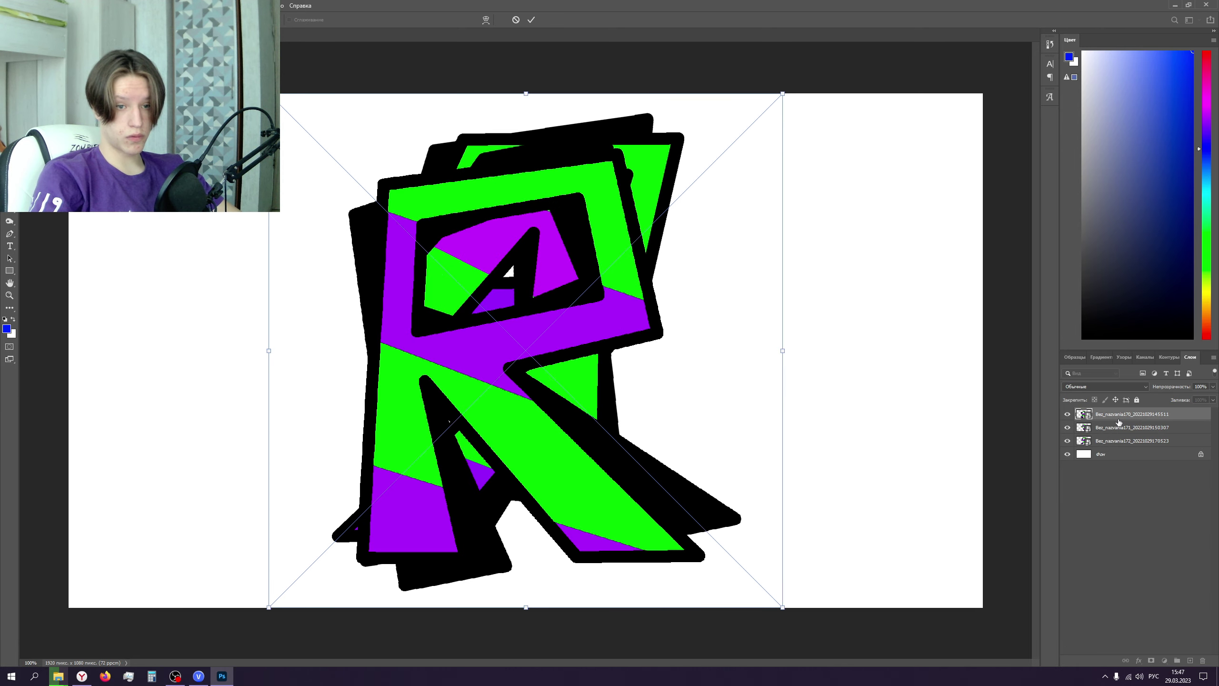
key("Return")
key("Return")
key("Return")
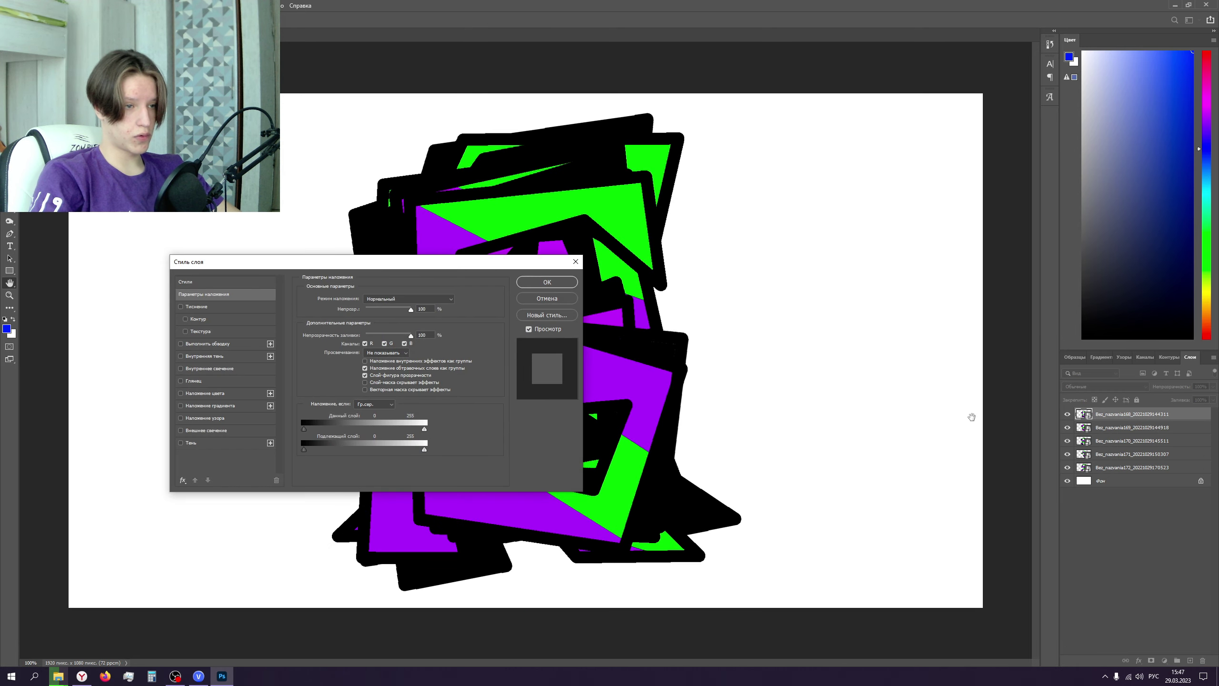
- Cancel placing the remaining files and delete all the placed character layers, leaving only the white background
key("Escape")
key("Tab")
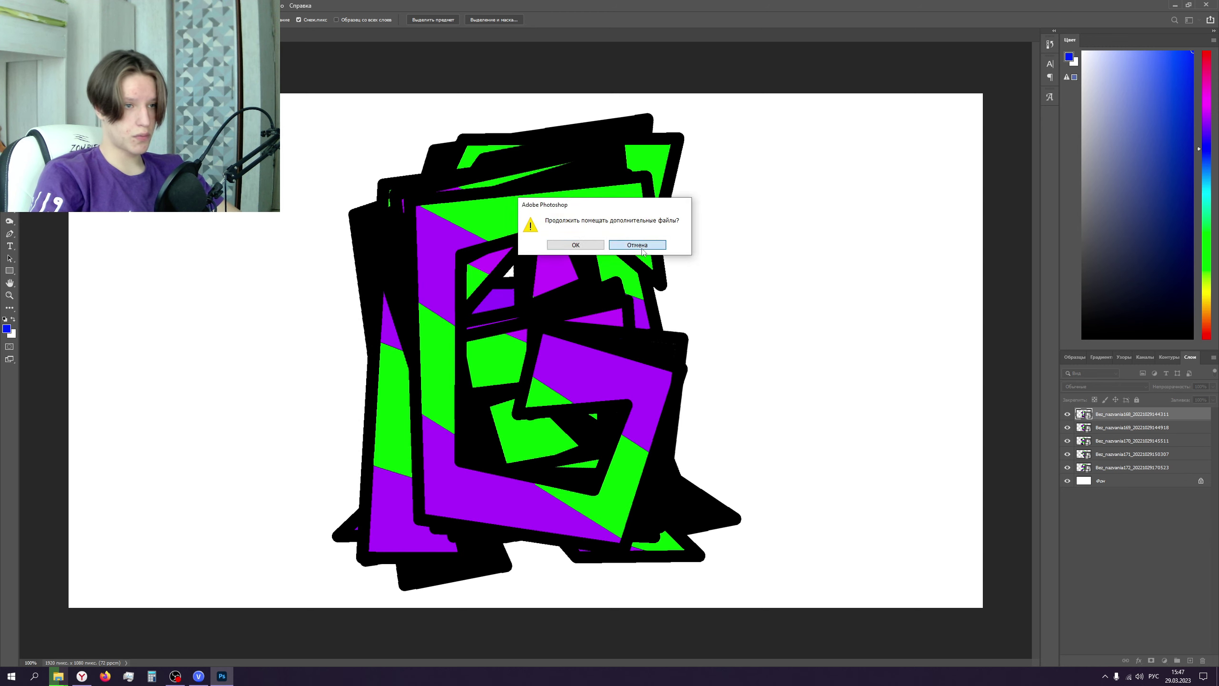
key("Return")
left_click(1121, 469)
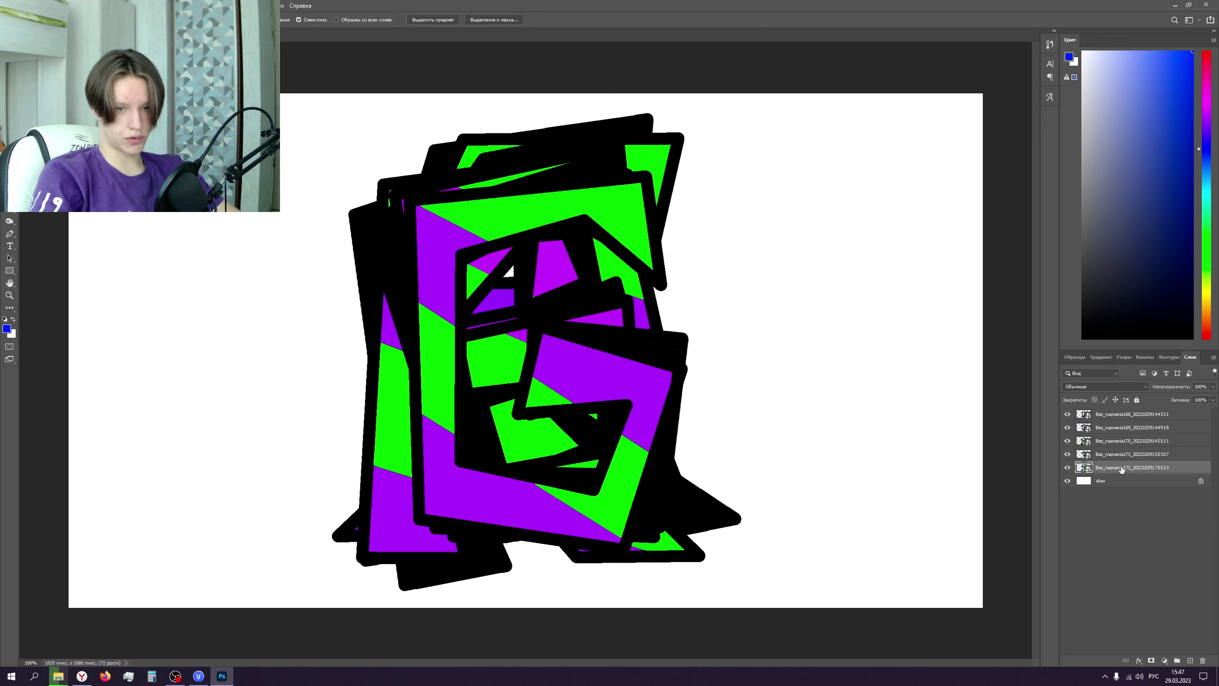
left_click(1112, 416, "shift")
key("Delete")
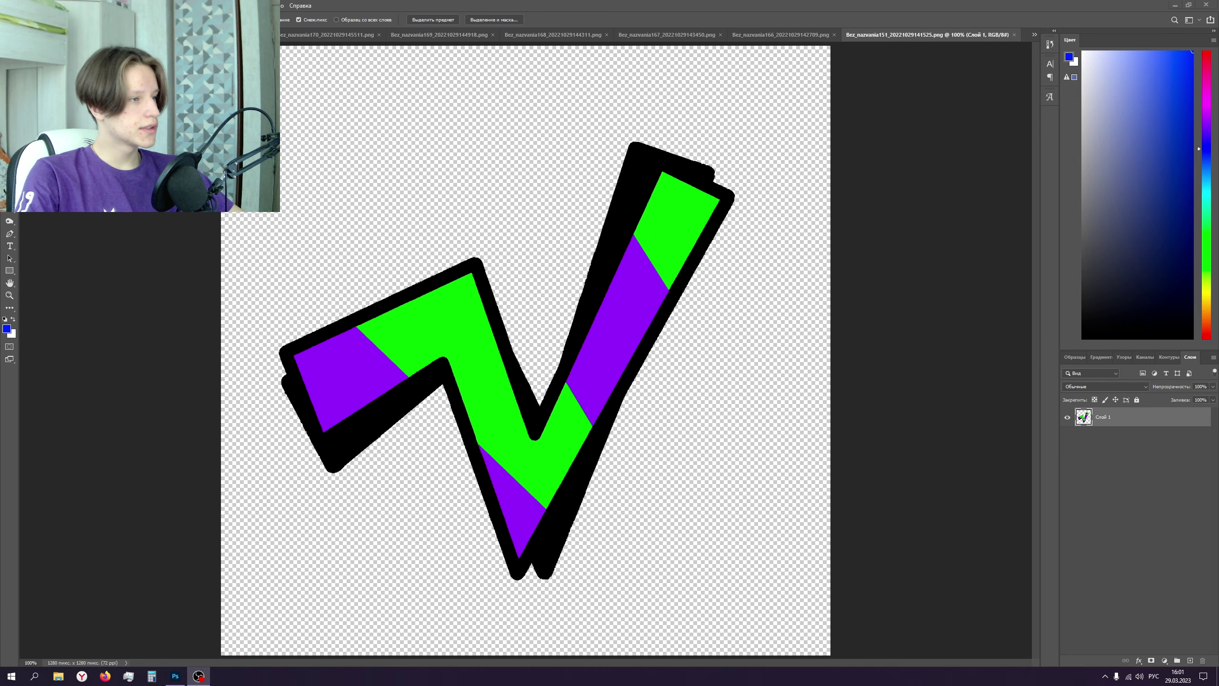
- Sample the purple stripe of the V letter image as the foreground colour and clear the stripe selection
left_click(339, 377)
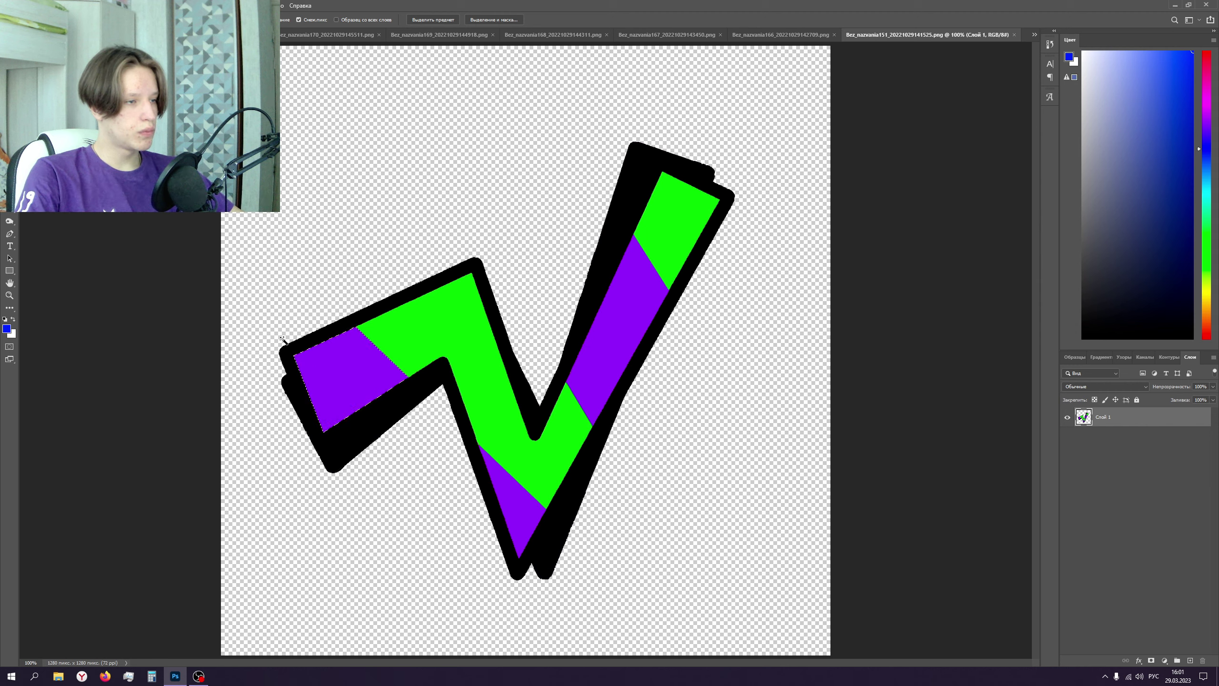
key("i")
left_click(349, 355)
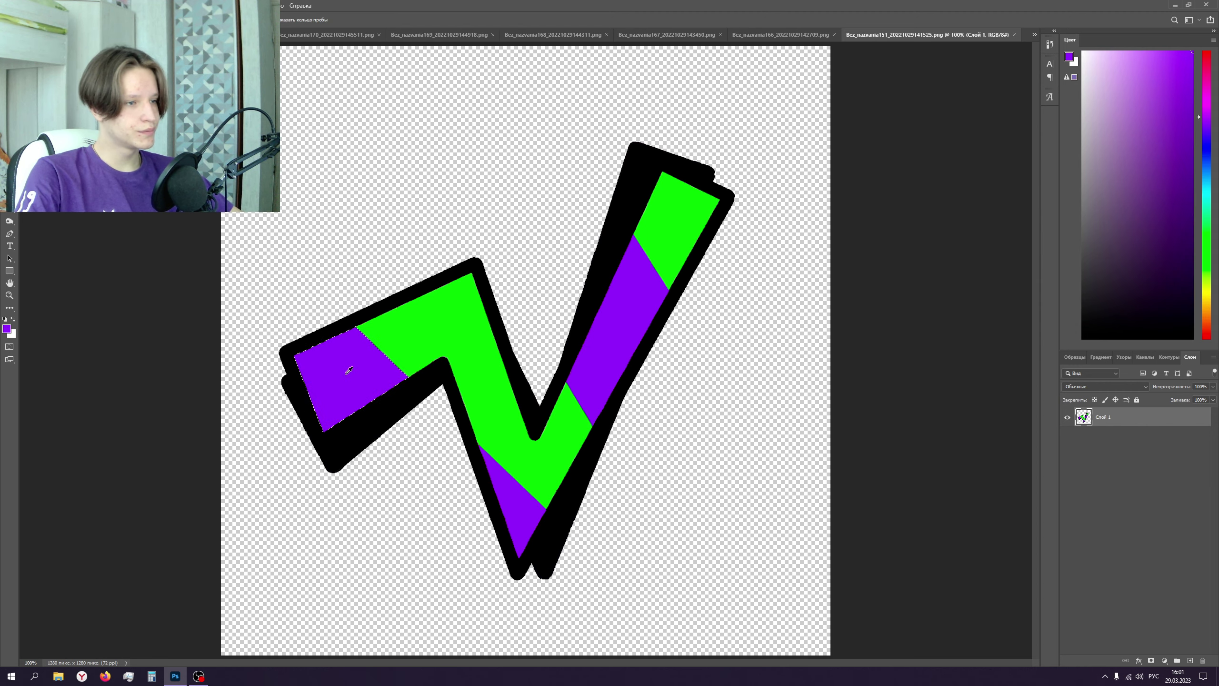
key("m")
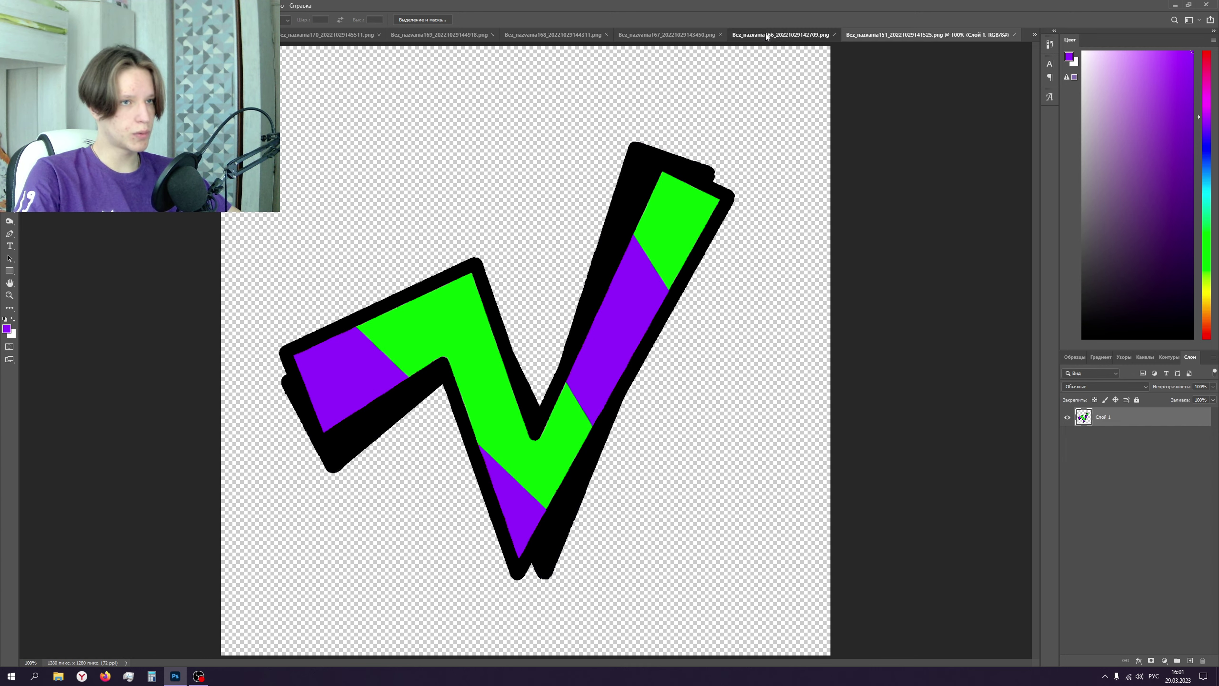
- Fill the purple stripes of the L letter image with the sampled purple and return to the V image to compare
left_click(781, 35)
key("g")
left_click(469, 275)
left_click(614, 474)
left_click(377, 482)
left_click(981, 38)
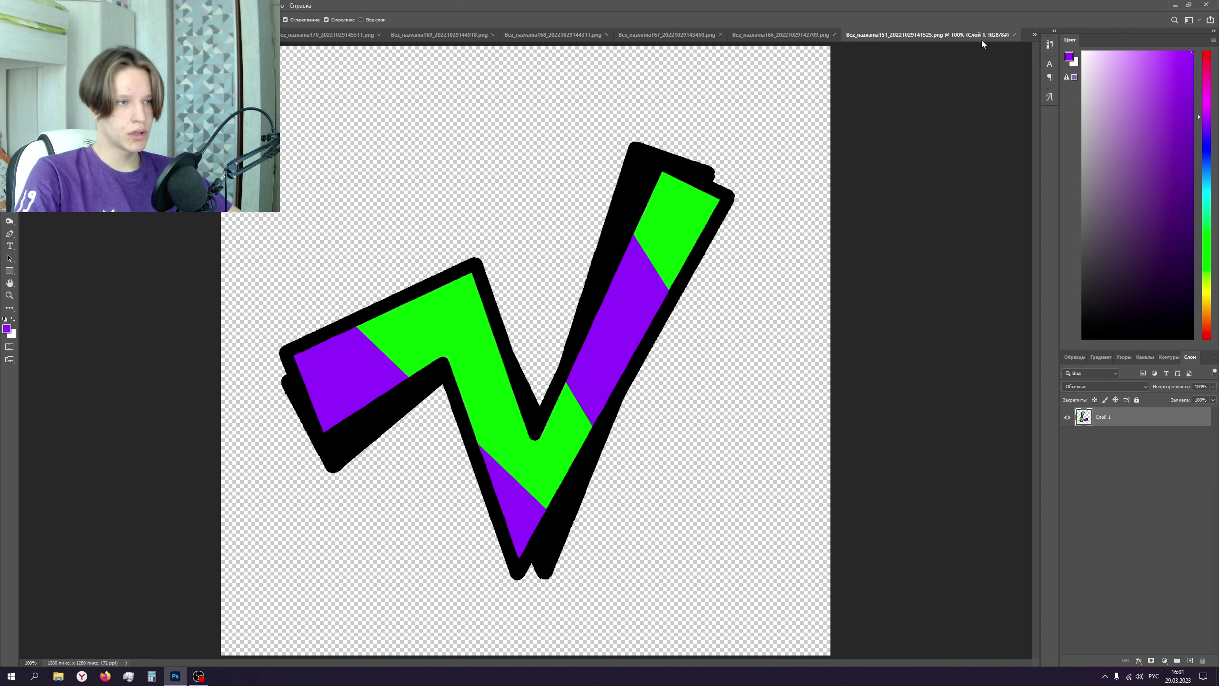
- Recolour the purple stripes of the A letter image with the sampled purple using the Paint Bucket
left_click(794, 34)
left_click(733, 41)
left_click(492, 229)
left_click(398, 366)
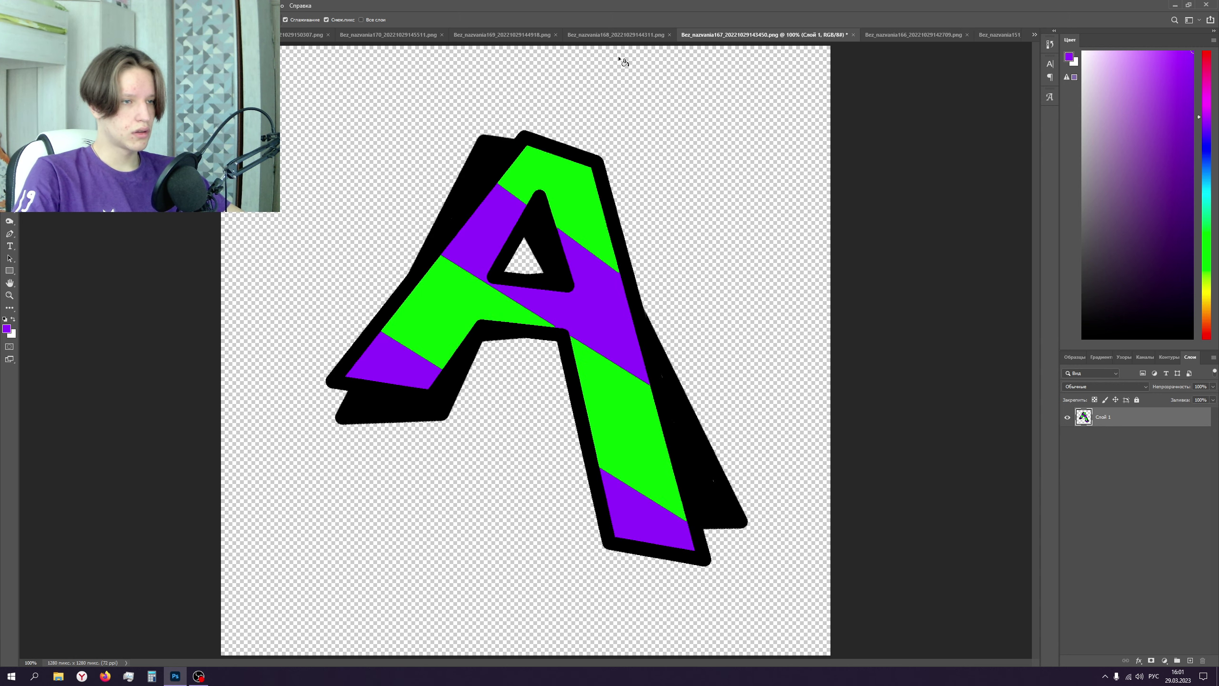
- Recolour the purple stripes of the G and E letter images with the sampled purple
left_click(615, 35)
left_click(433, 256)
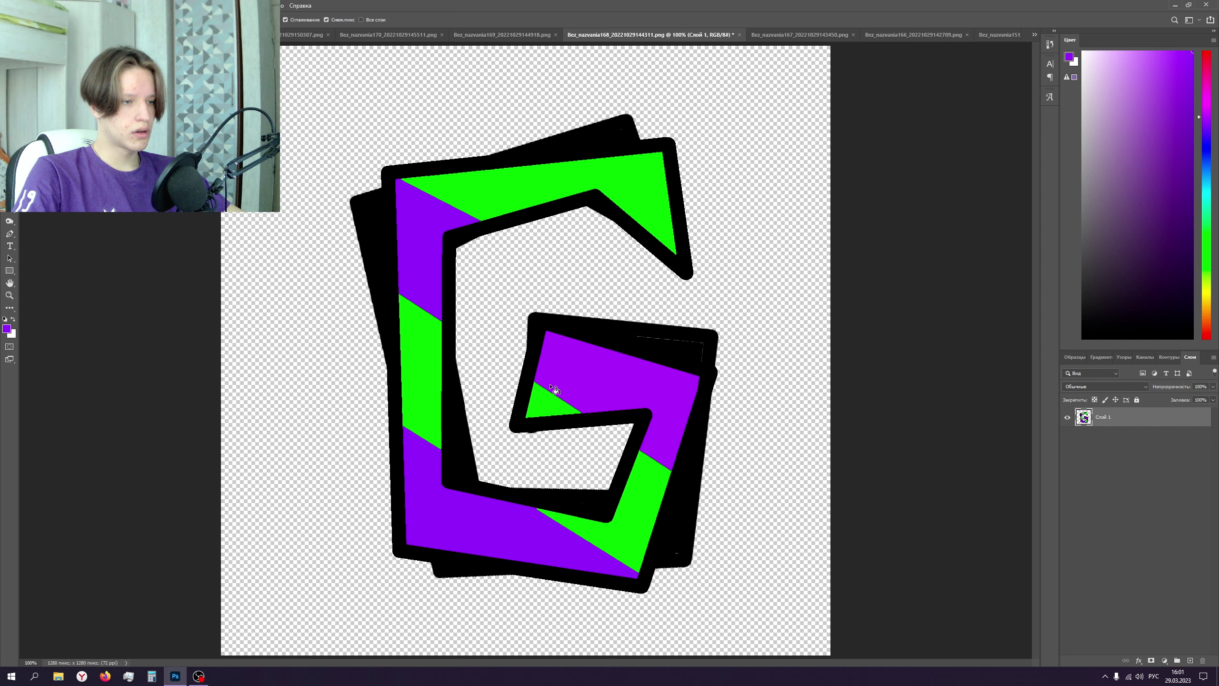
left_click(501, 35)
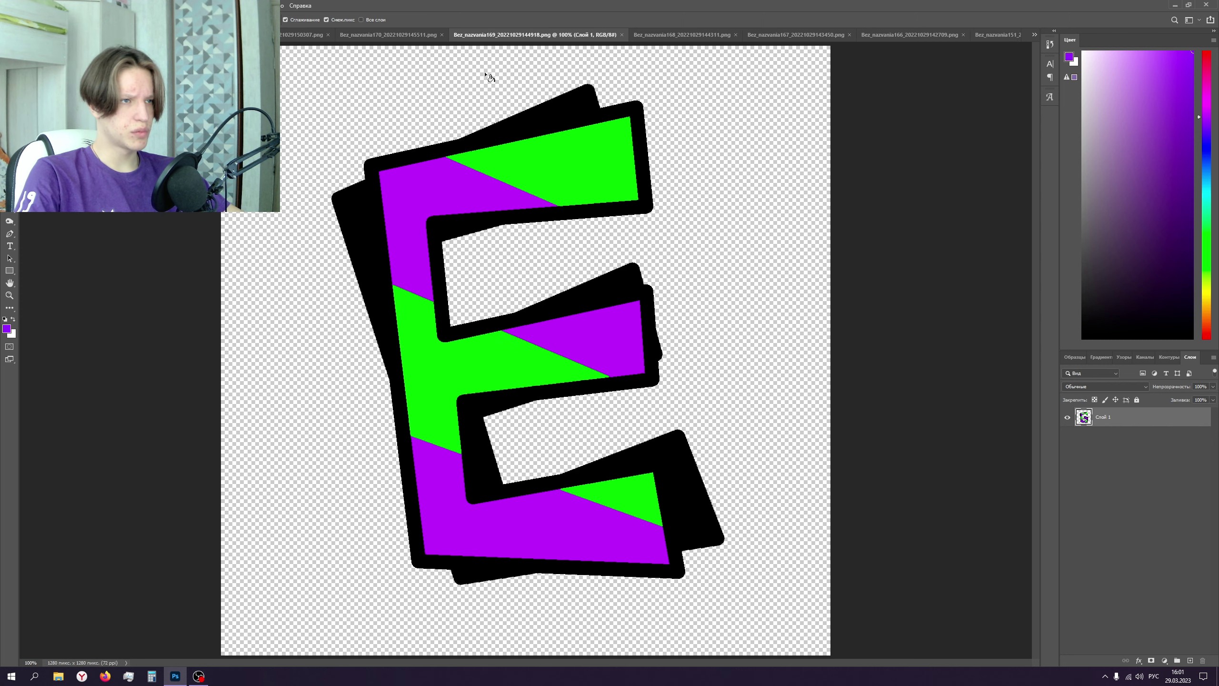
left_click(430, 210)
left_click(600, 356)
left_click(507, 525)
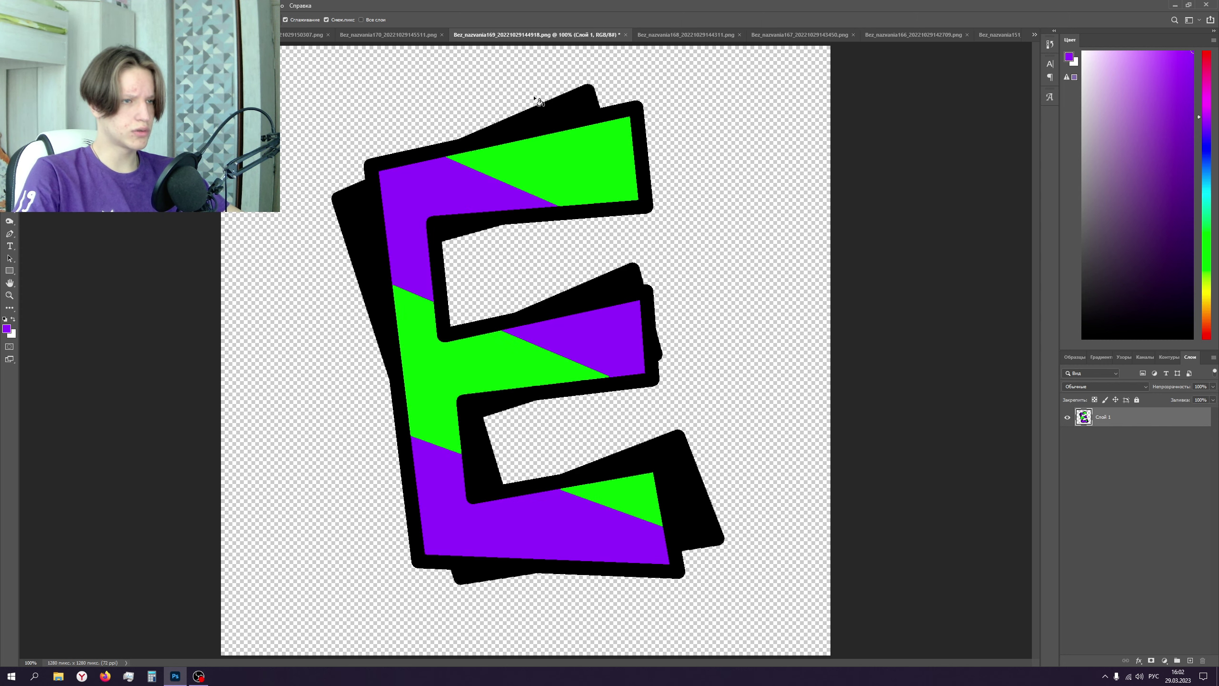
- Recolour the purple stripes of the R letter and the digit 1 images with the sampled purple
left_click(398, 35)
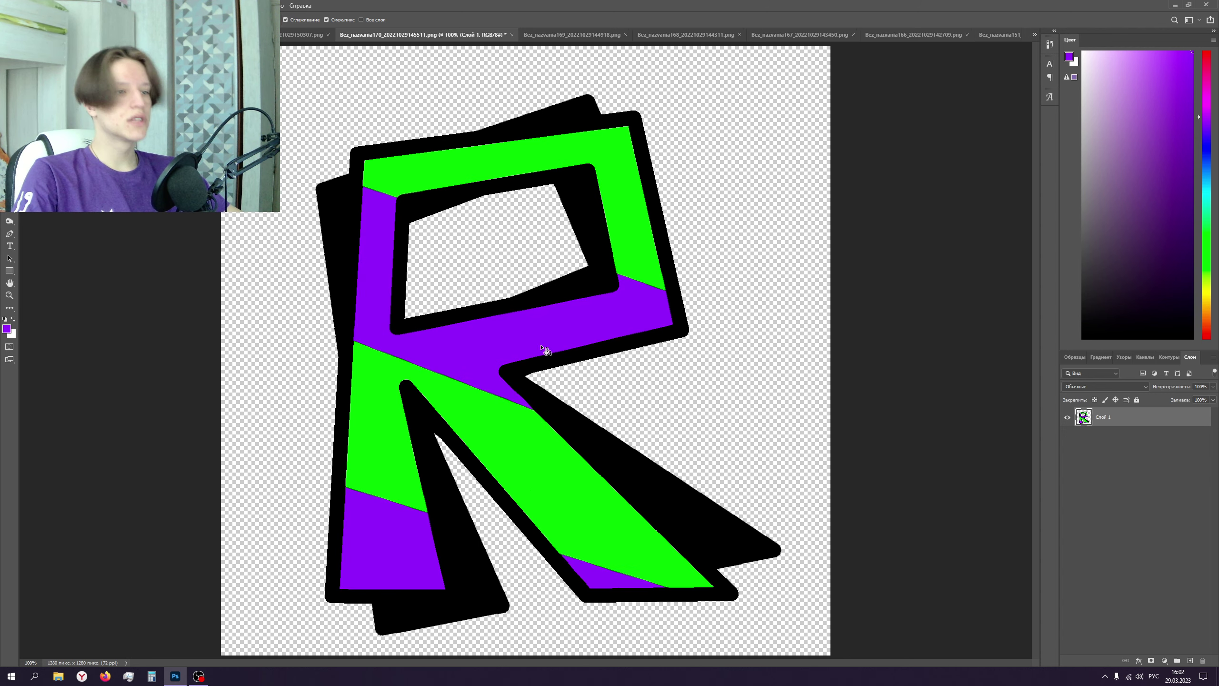
left_click(305, 35)
left_click(489, 204)
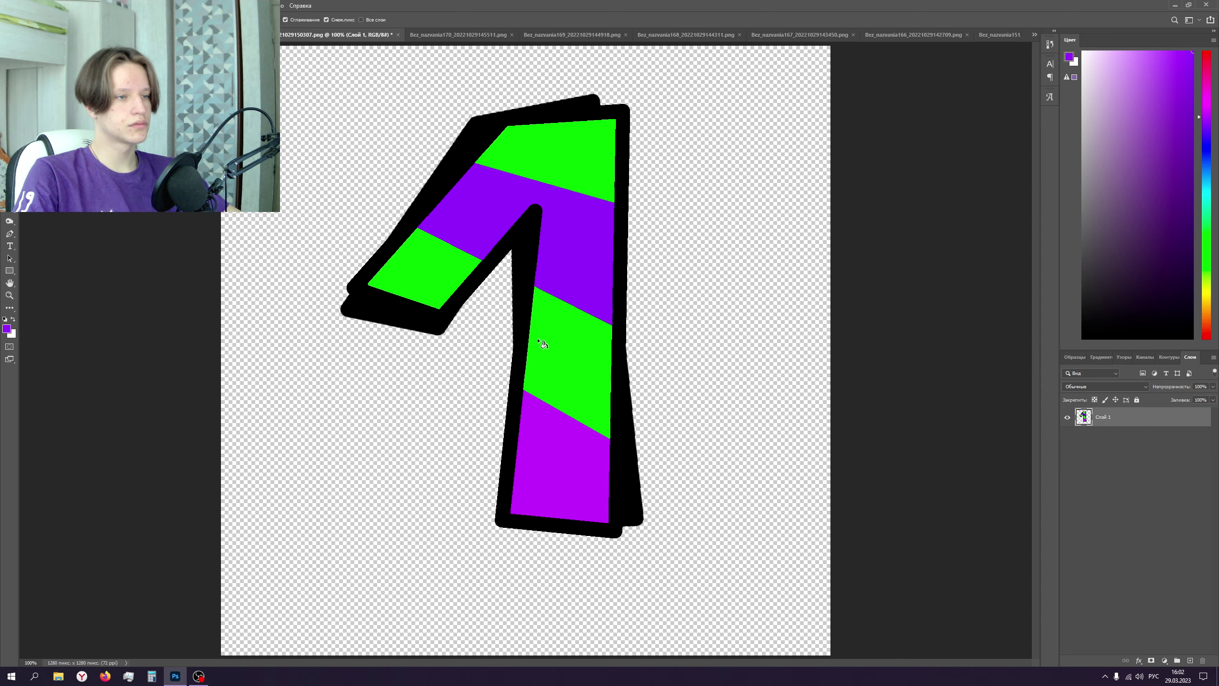
left_click(571, 440)
- Check the stripe colours of the digit 9 image and go back to the V letter image
key("ctrl+shift+Tab")
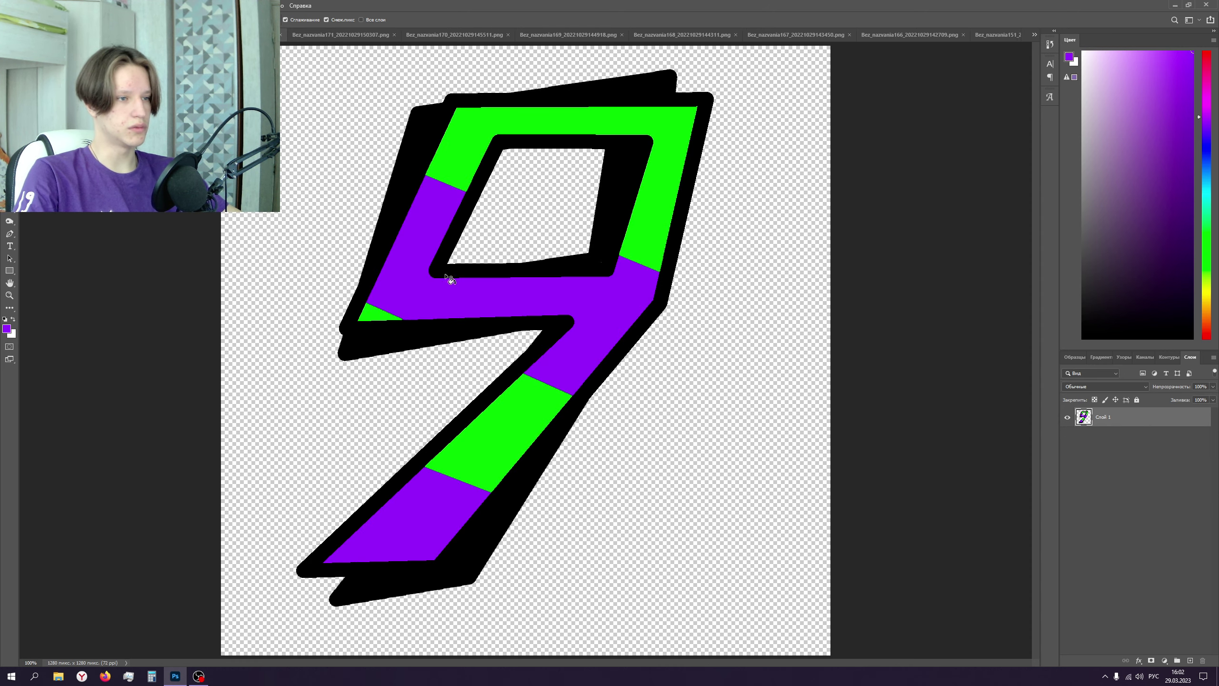
key("ctrl+shift+Tab")
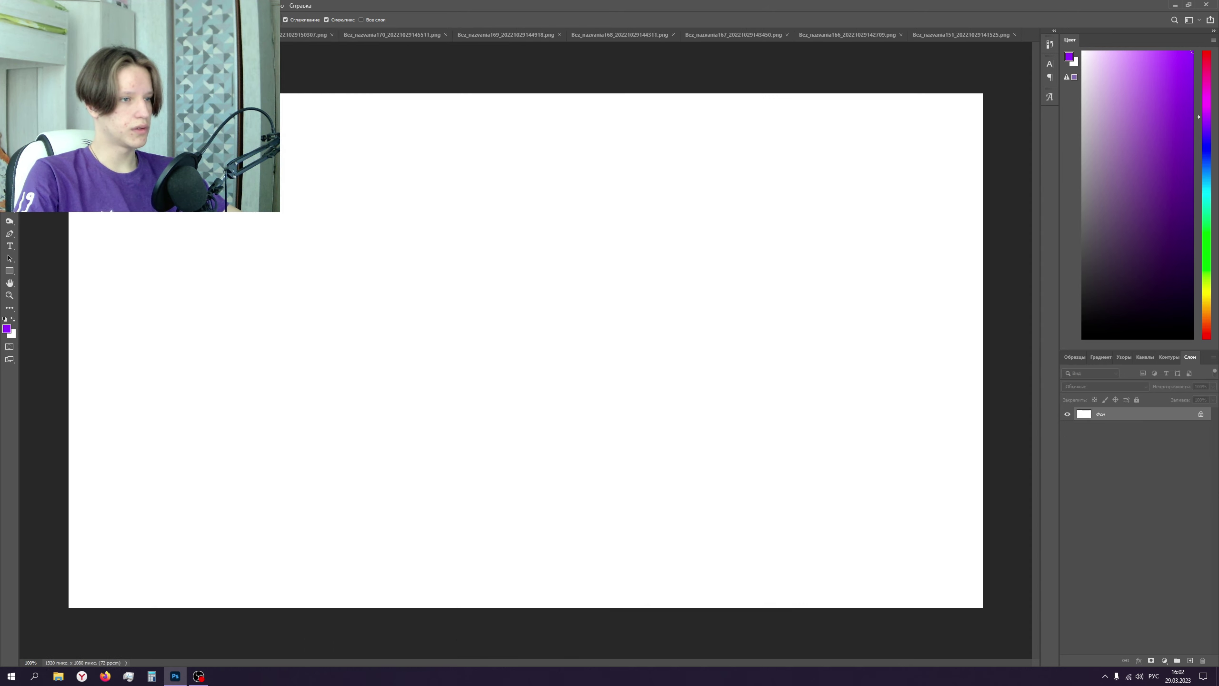
key("ctrl+Tab")
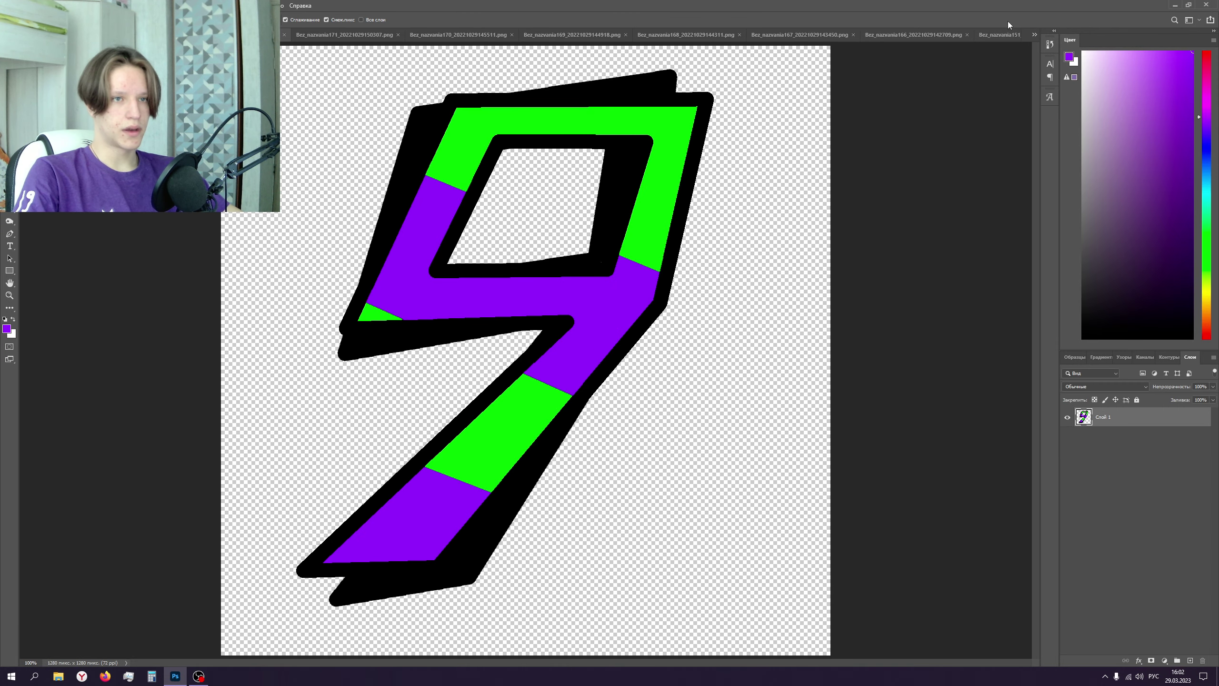
left_click(990, 35)
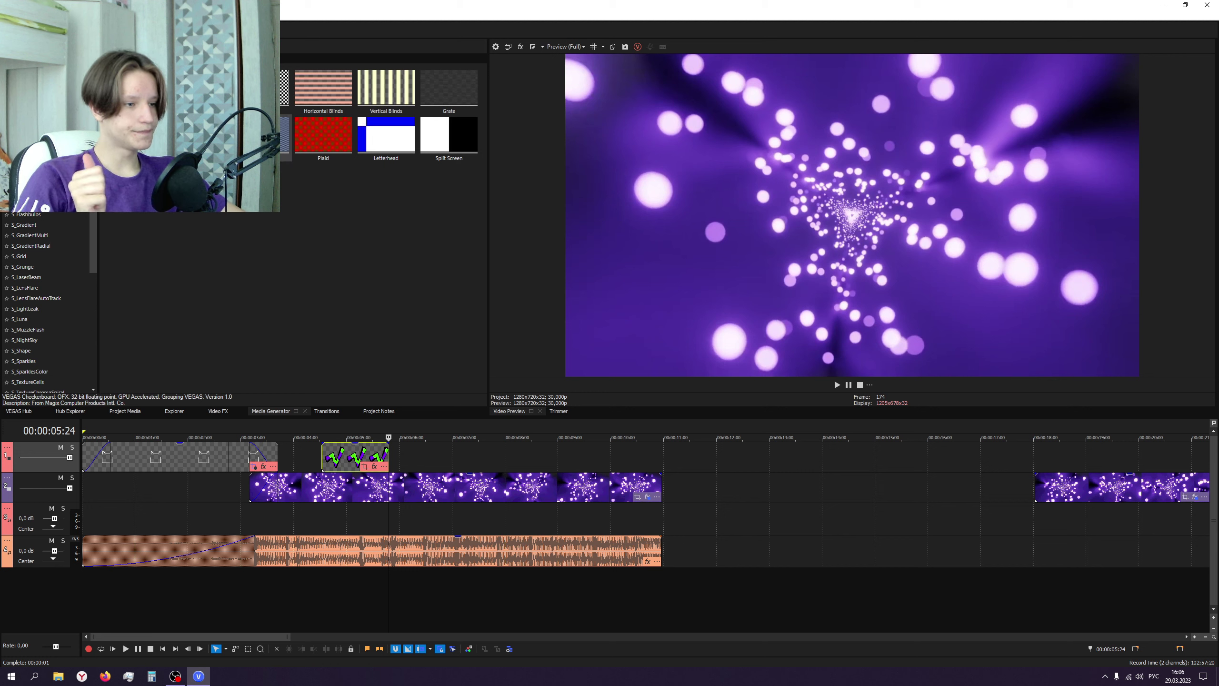
- Add five empty video tracks above the track holding the cat-head outline and V letter clips
key("ctrl+shift+q")
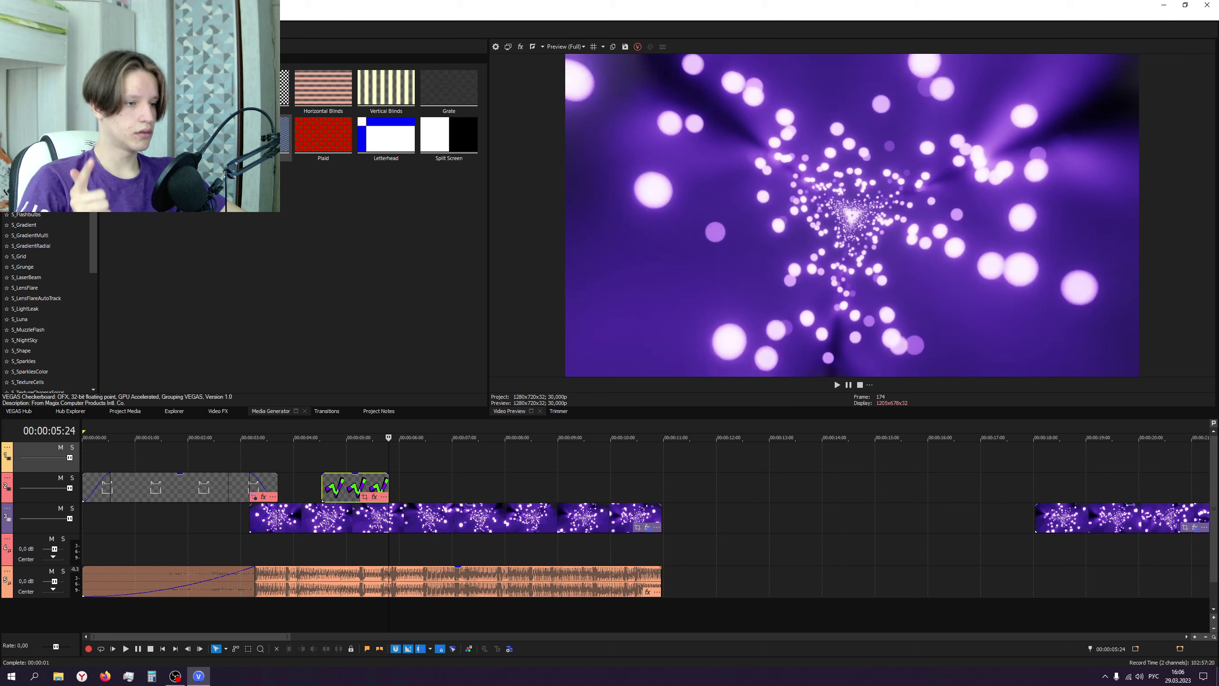
key("ctrl+shift+q")
key("ctrl+shift+q")
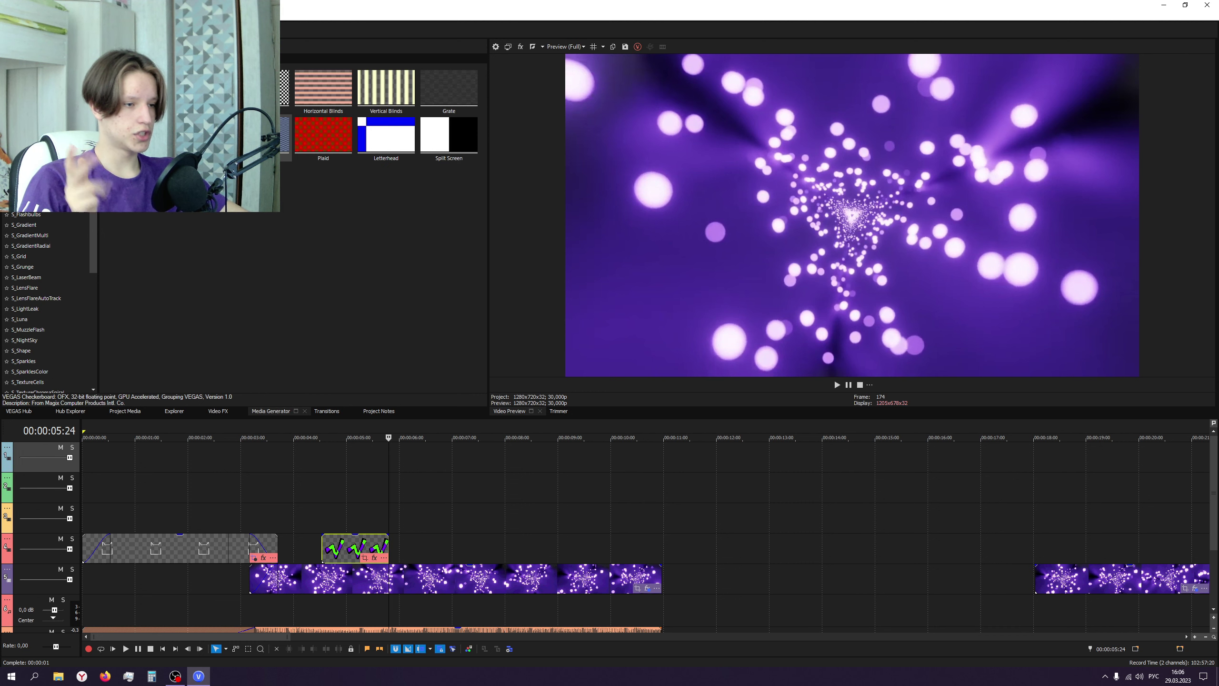
key("ctrl+shift+q")
key("ctrl+shift+q")
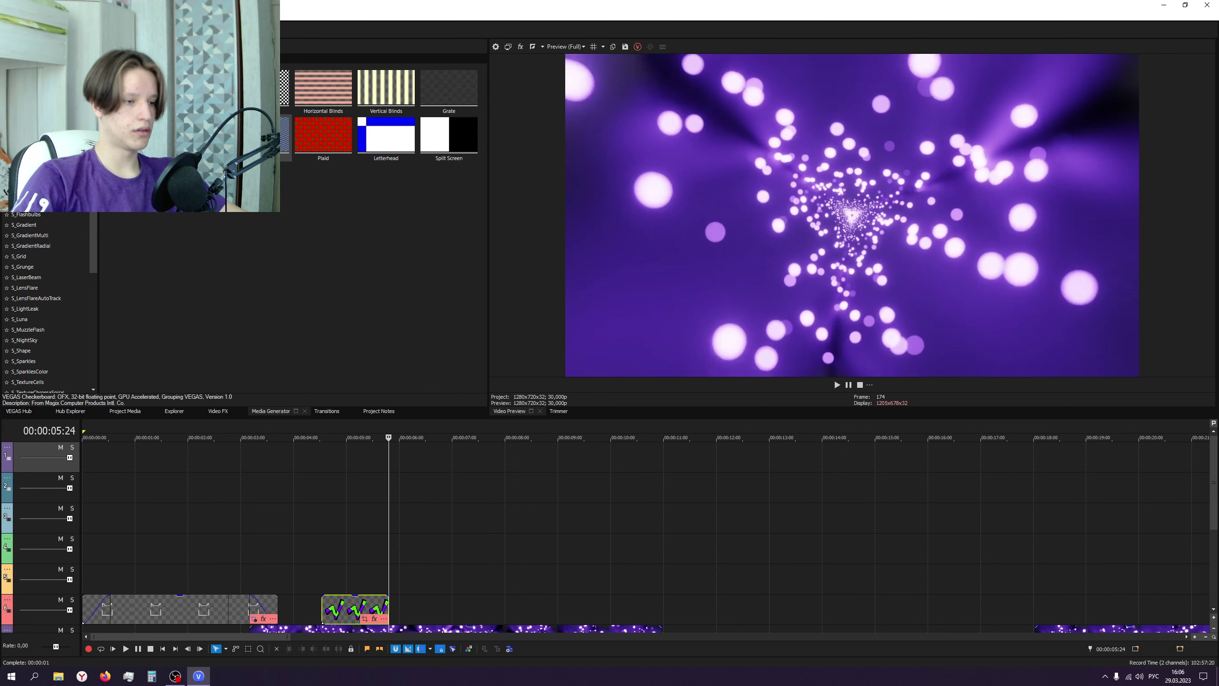
- Import the R, G, E, A and L letter PNGs together onto the empty track directly above the V clip, starting at 00:00:05:17
left_click(376, 576)
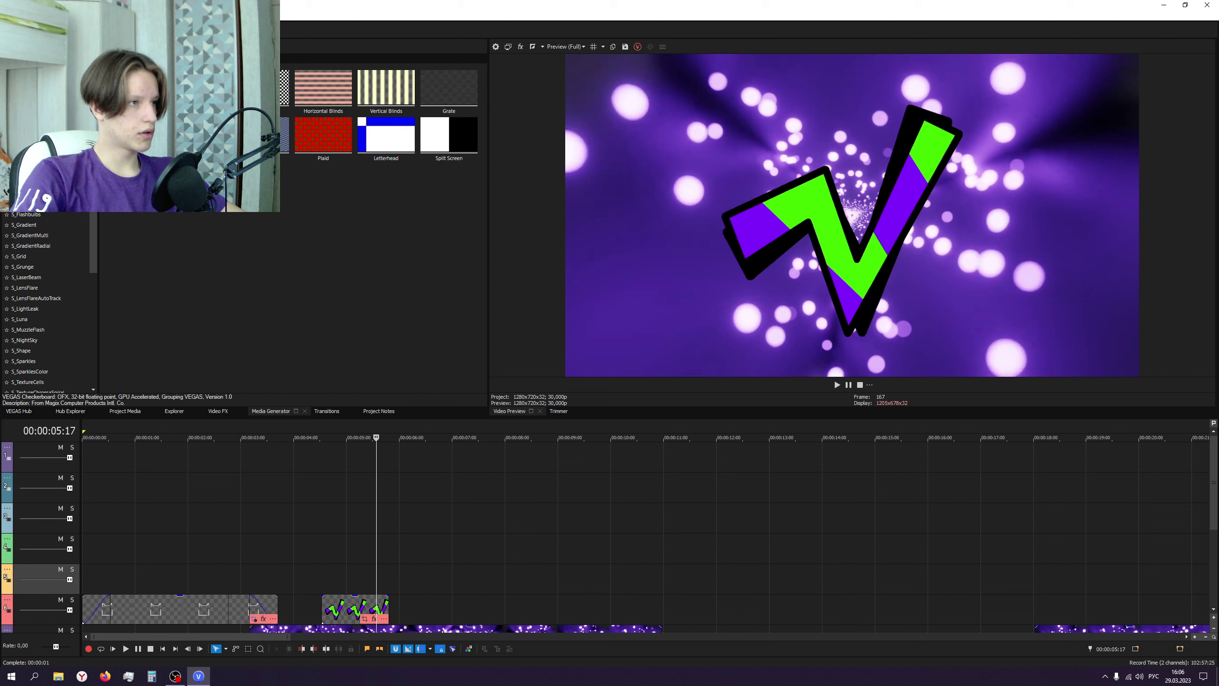
key("ctrl+o")
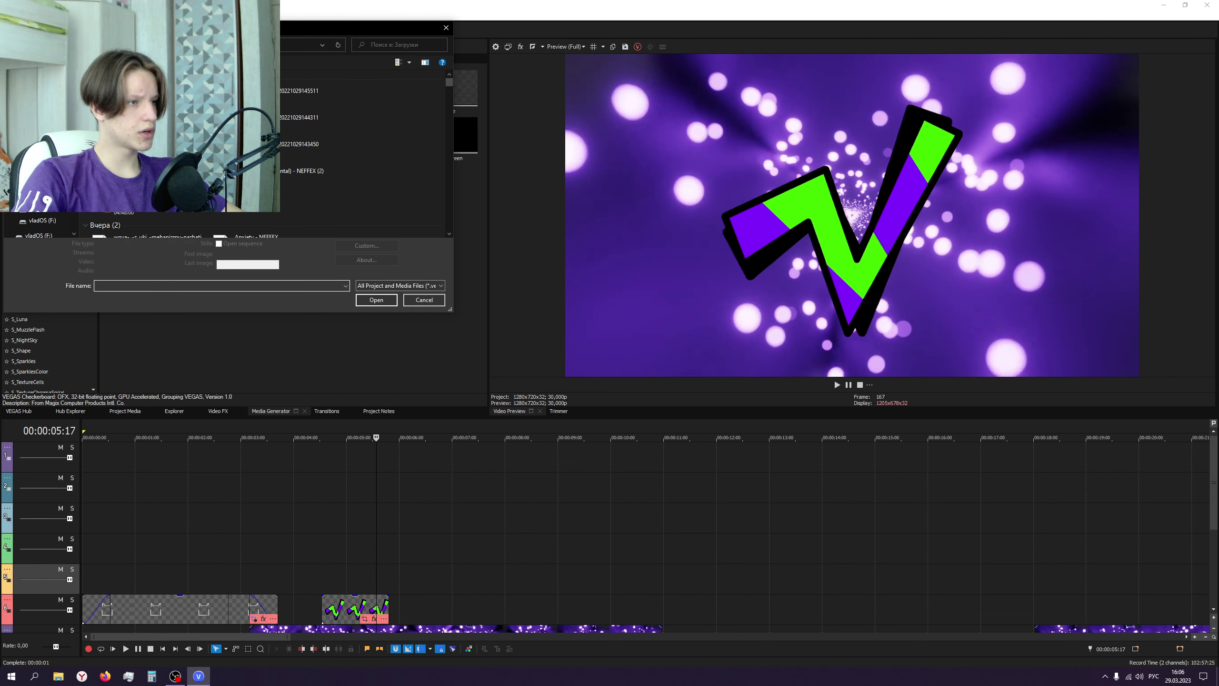
left_click(144, 170)
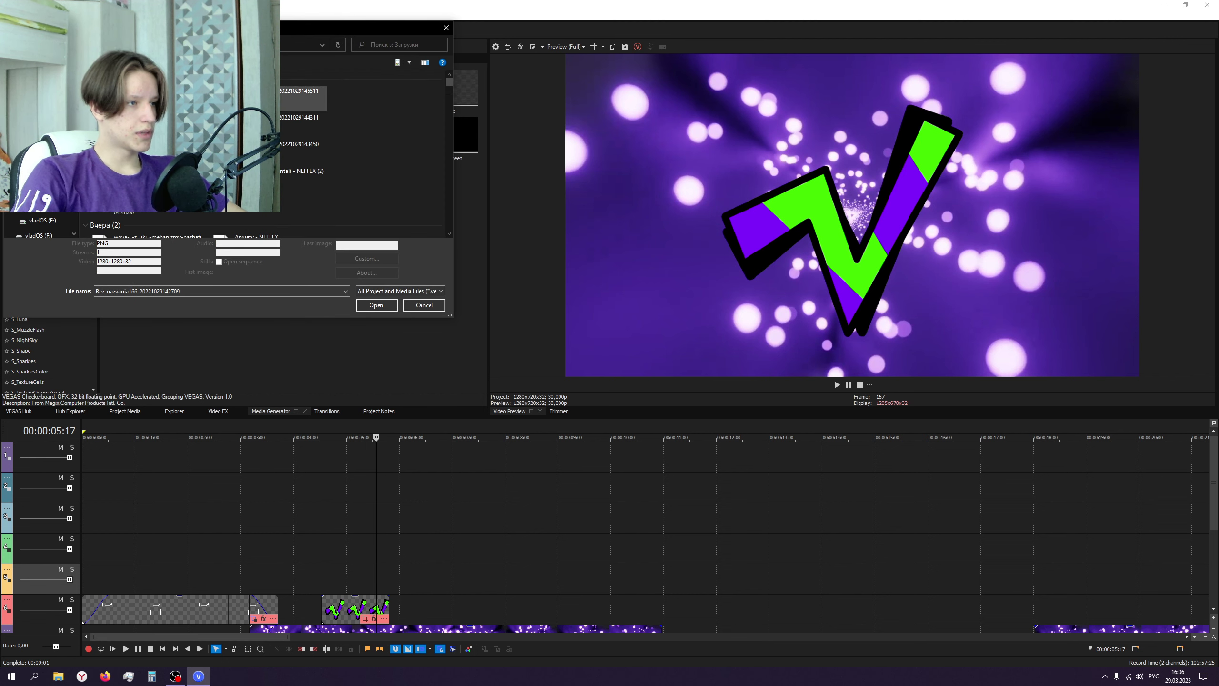
left_click(259, 98, "ctrl")
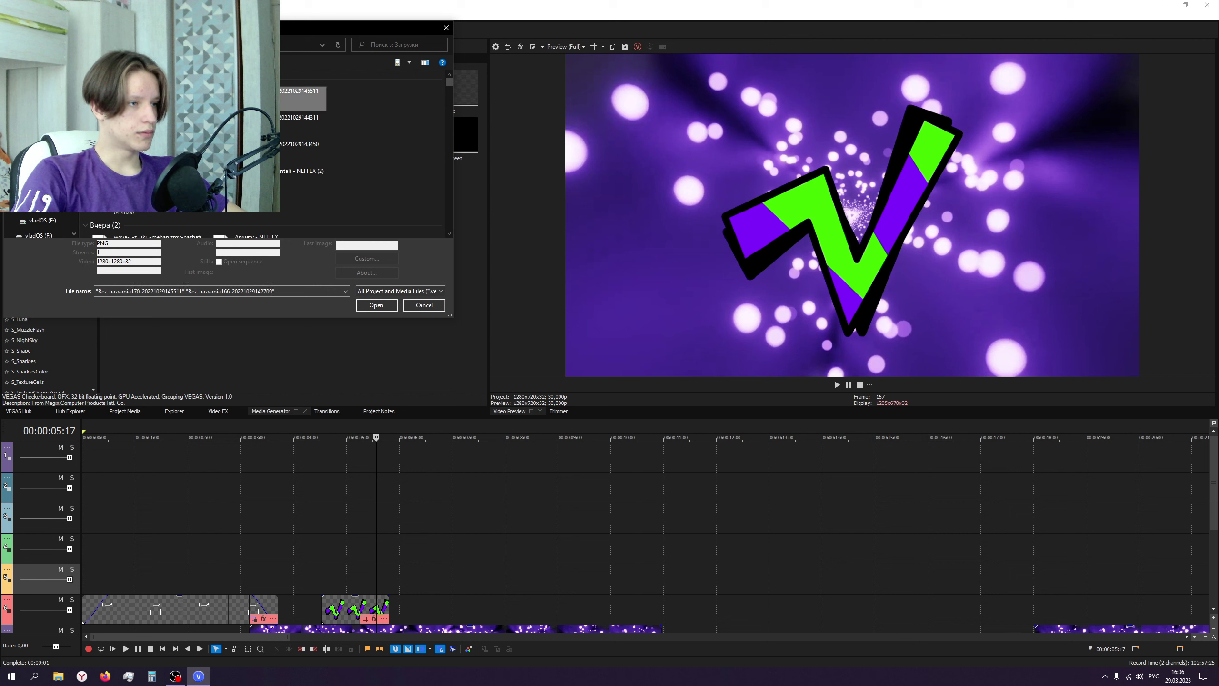
left_click(259, 98)
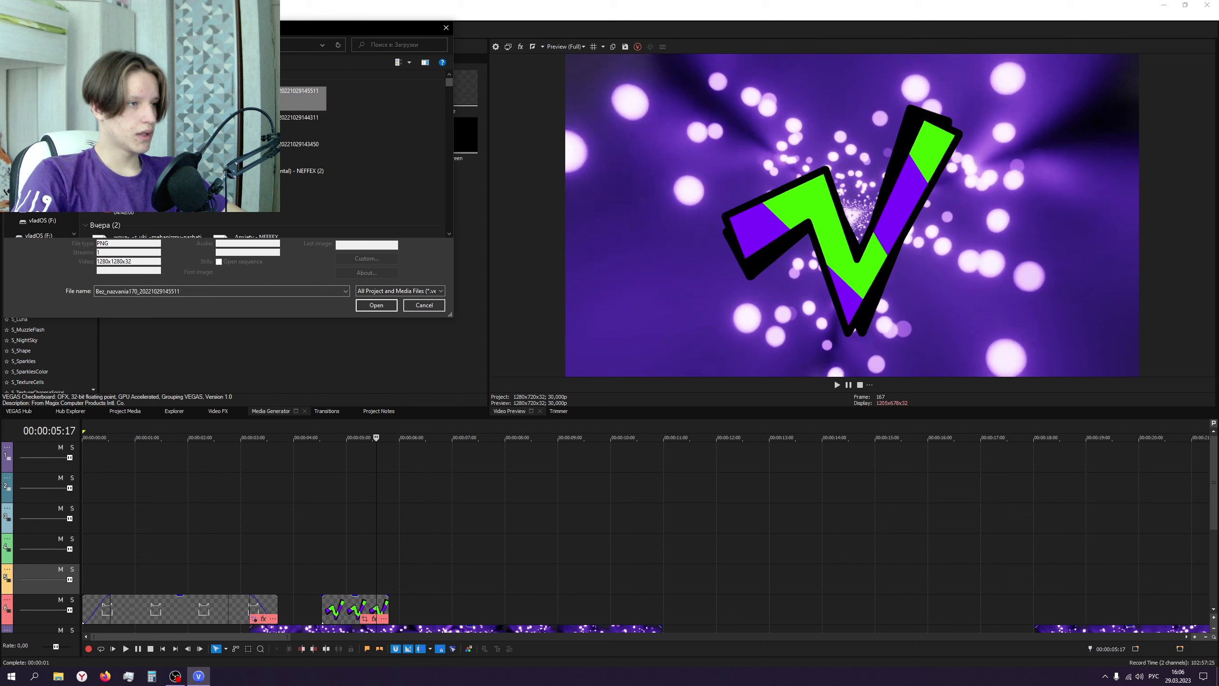
left_click(144, 152, "ctrl")
left_click(143, 178)
left_click(268, 152, "ctrl")
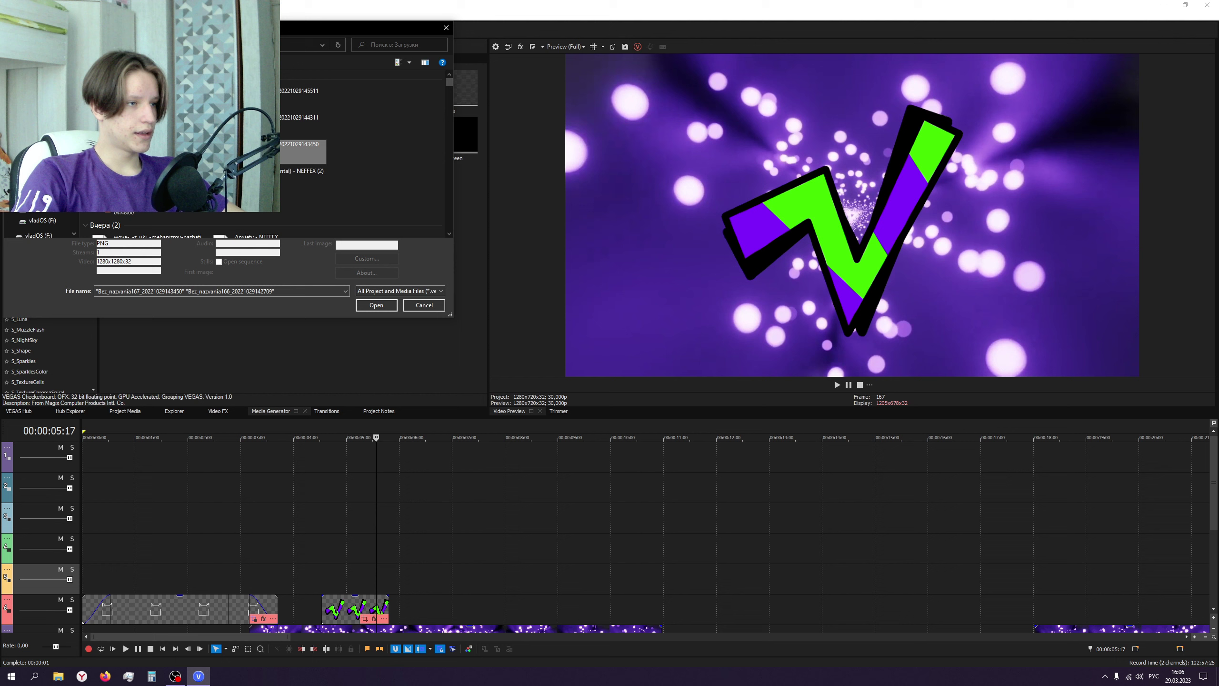
left_click(269, 125, "ctrl")
left_click(144, 152, "ctrl")
left_click(268, 98, "ctrl")
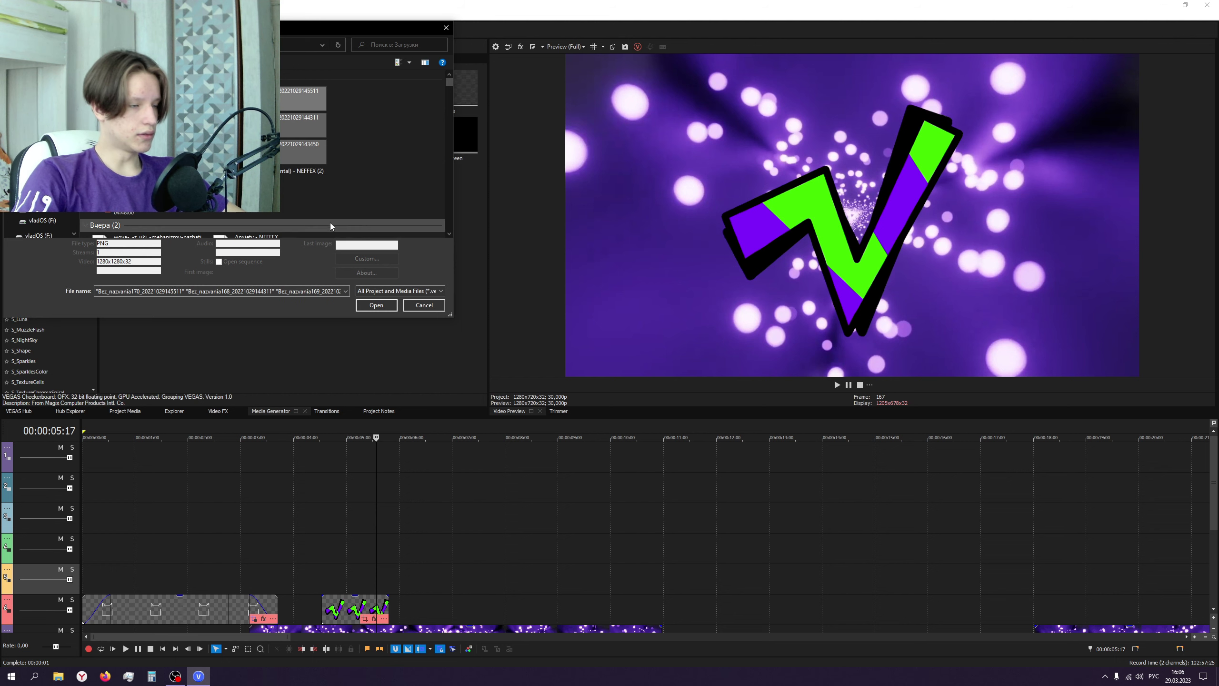
left_click(376, 305)
scroll(418, 566, "down", 3)
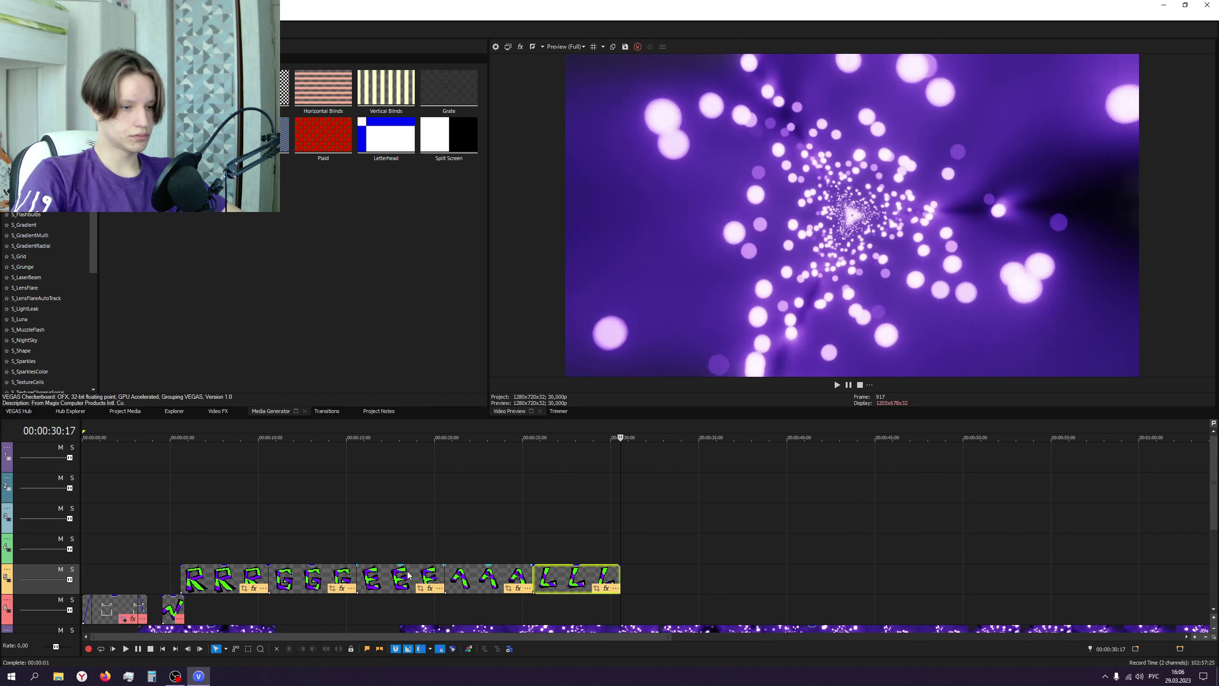
- Spread the letter clips over separate tracks, placing E one track above G and R one track above E in a staggered sequence
scroll(408, 574, "down", 1)
left_click_drag(255, 578, 316, 508)
left_click_drag(207, 574, 175, 585)
left_click_drag(205, 552, 228, 492)
left_click_drag(303, 520, 234, 555)
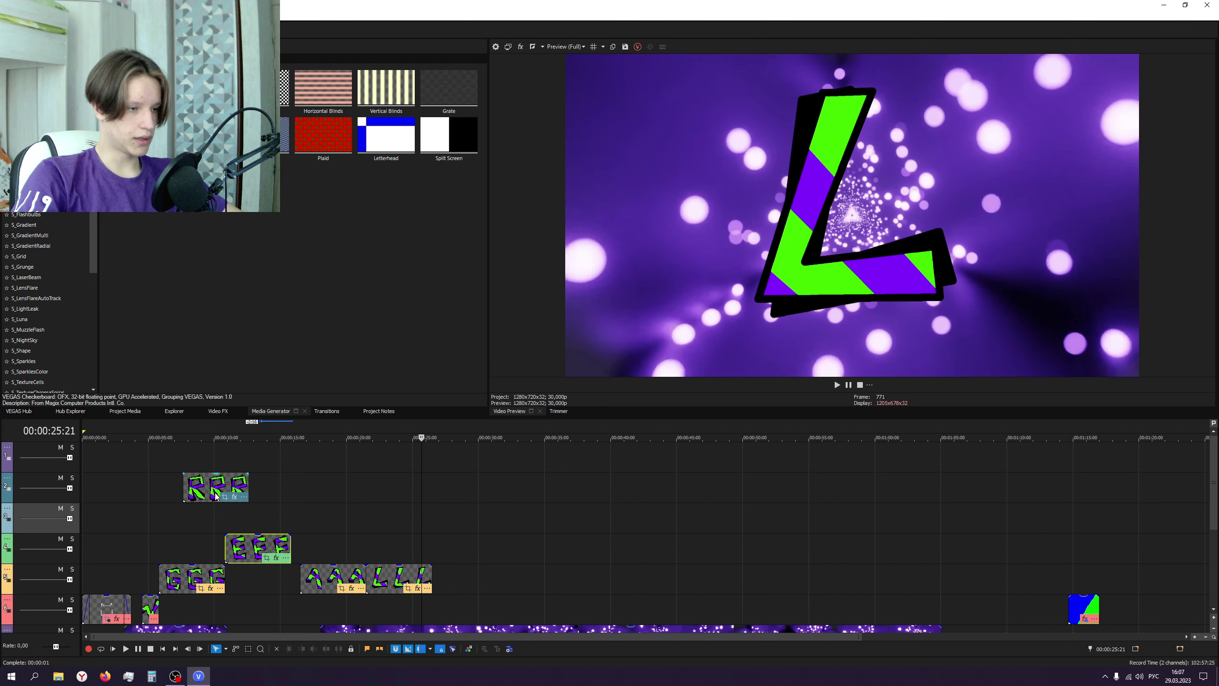
left_click_drag(218, 493, 314, 531)
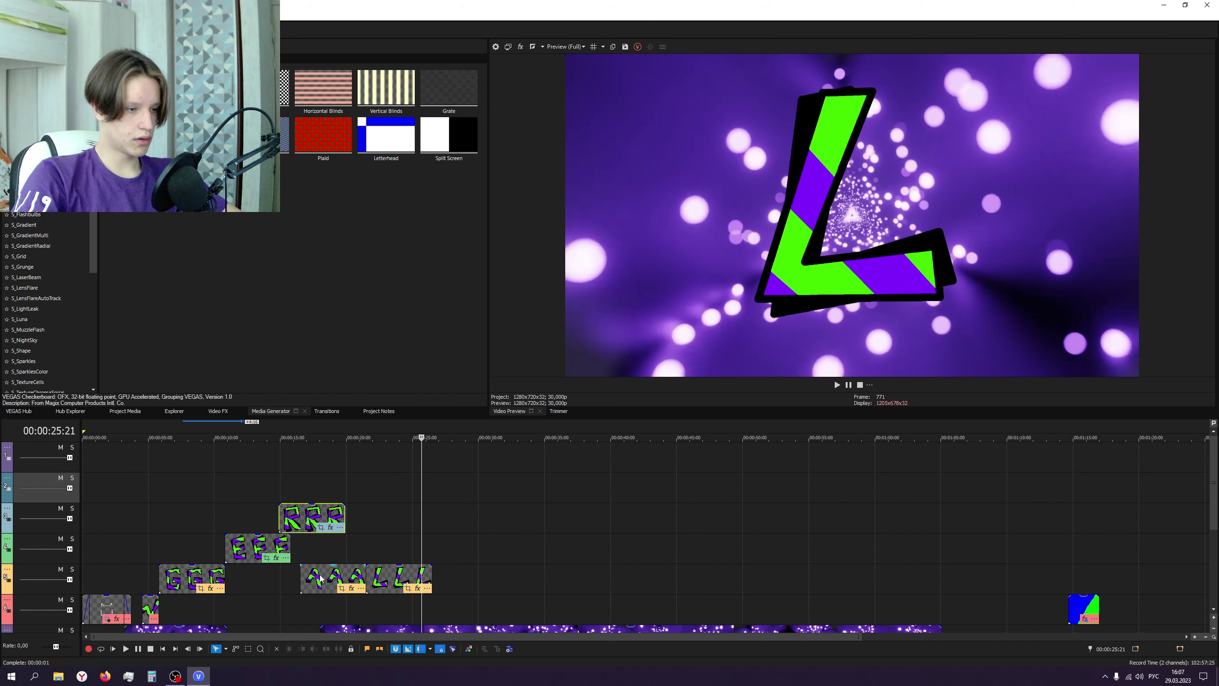
- Rearrange the letters to one per track, stacking L, A, G, E and R upward from the track directly above the V clip
left_click_drag(180, 576, 312, 486)
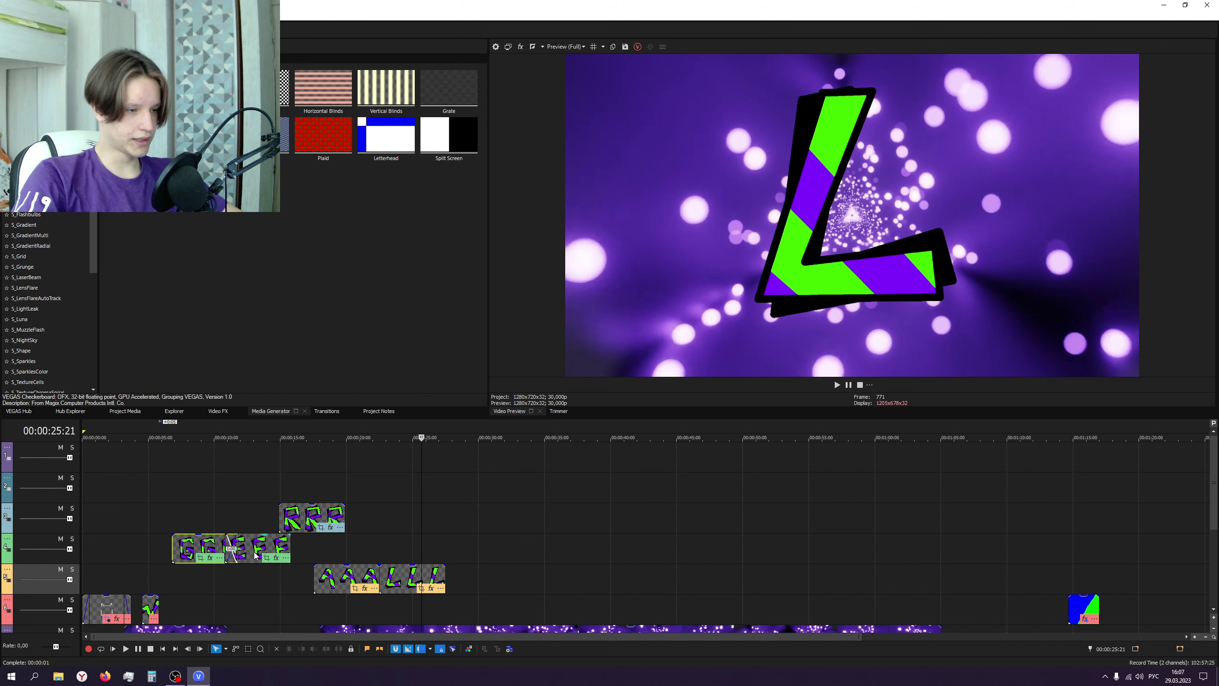
left_click_drag(328, 578, 366, 582)
left_click_drag(290, 577, 295, 547)
left_click_drag(377, 579, 193, 578)
left_click(203, 542)
left_click_drag(206, 536, 210, 510)
left_click_drag(306, 548, 243, 553)
left_click_drag(284, 518, 287, 495)
left_click_drag(312, 490, 312, 459)
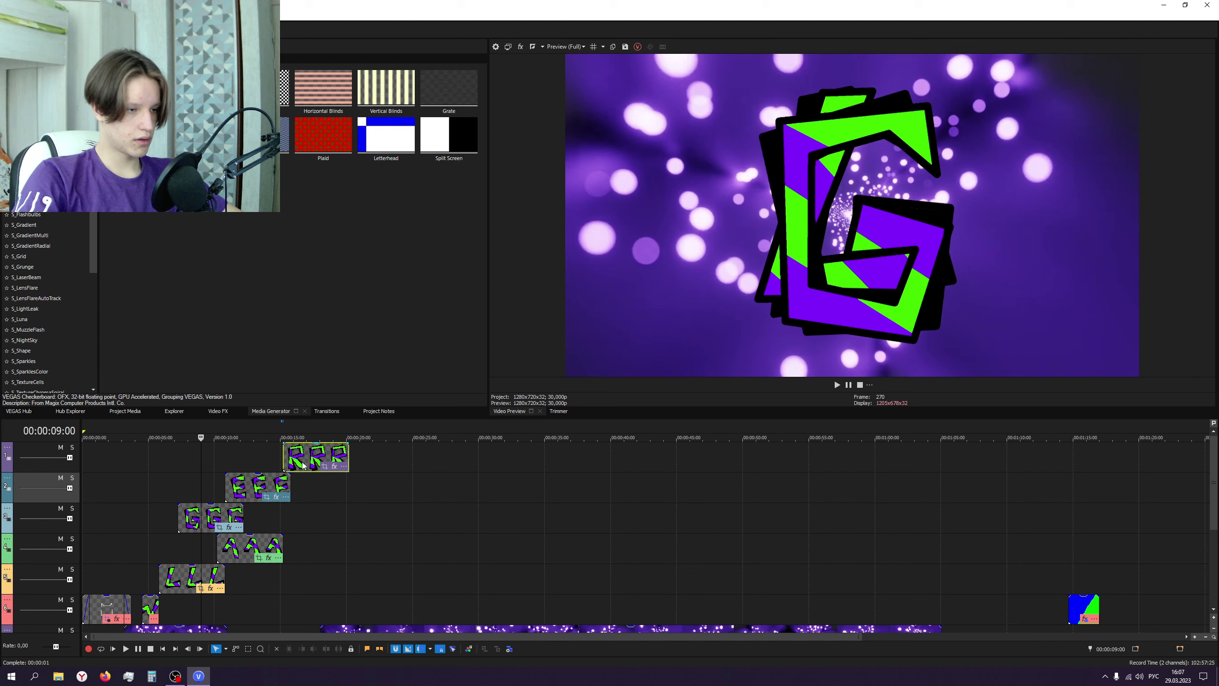
- Shift the G, E and R clips to start at about 13, 16 and 19 seconds, forming an L-A-G-E-R staircase
left_click_drag(200, 518, 281, 517)
left_click_drag(266, 491, 387, 459)
scroll(288, 557, "up", 2)
left_click(164, 545)
scroll(331, 553, "down", 1)
scroll(332, 555, "up", 1)
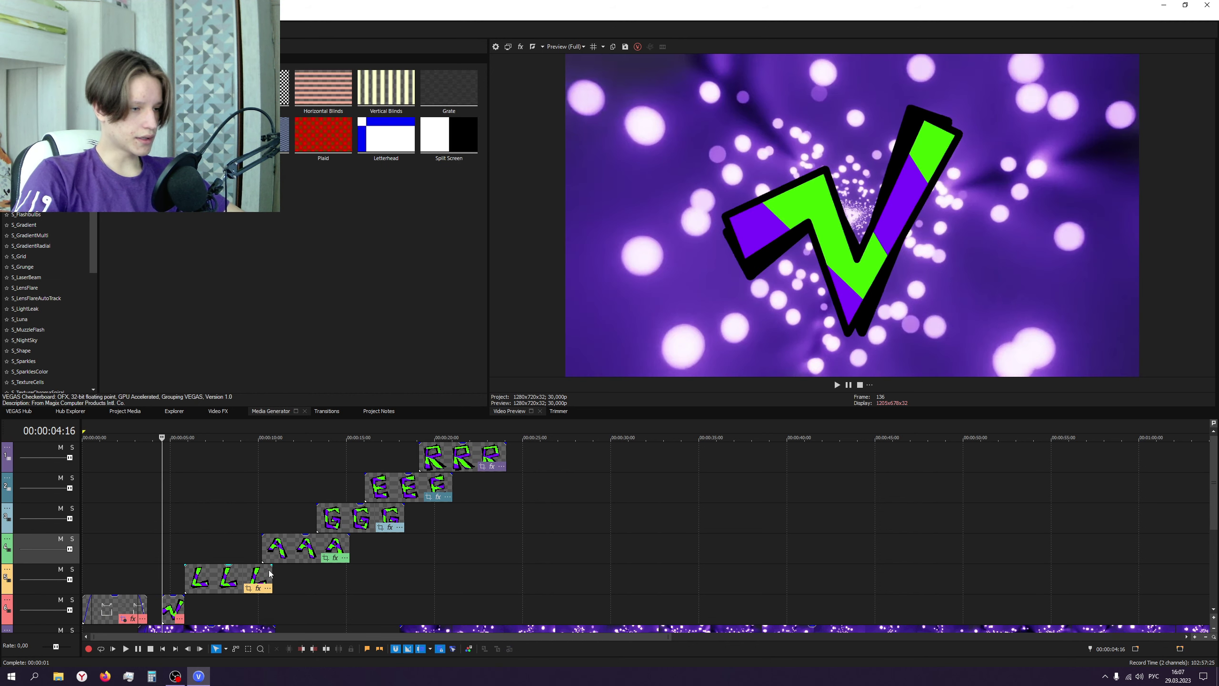
- Inspect the Chroma Keyer settings on the long particle background clip and close them
scroll(267, 571, "down", 1)
scroll(267, 571, "up", 2)
scroll(279, 580, "down", 1)
scroll(279, 579, "down", 1)
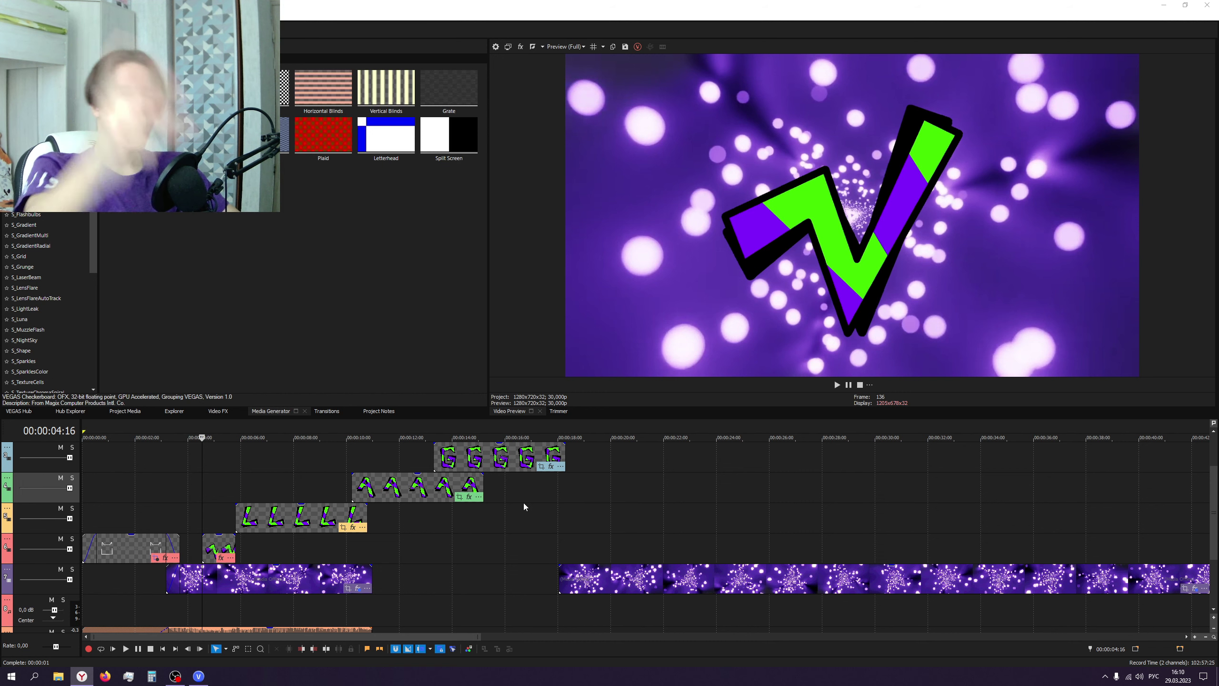
scroll(943, 579, "down", 3)
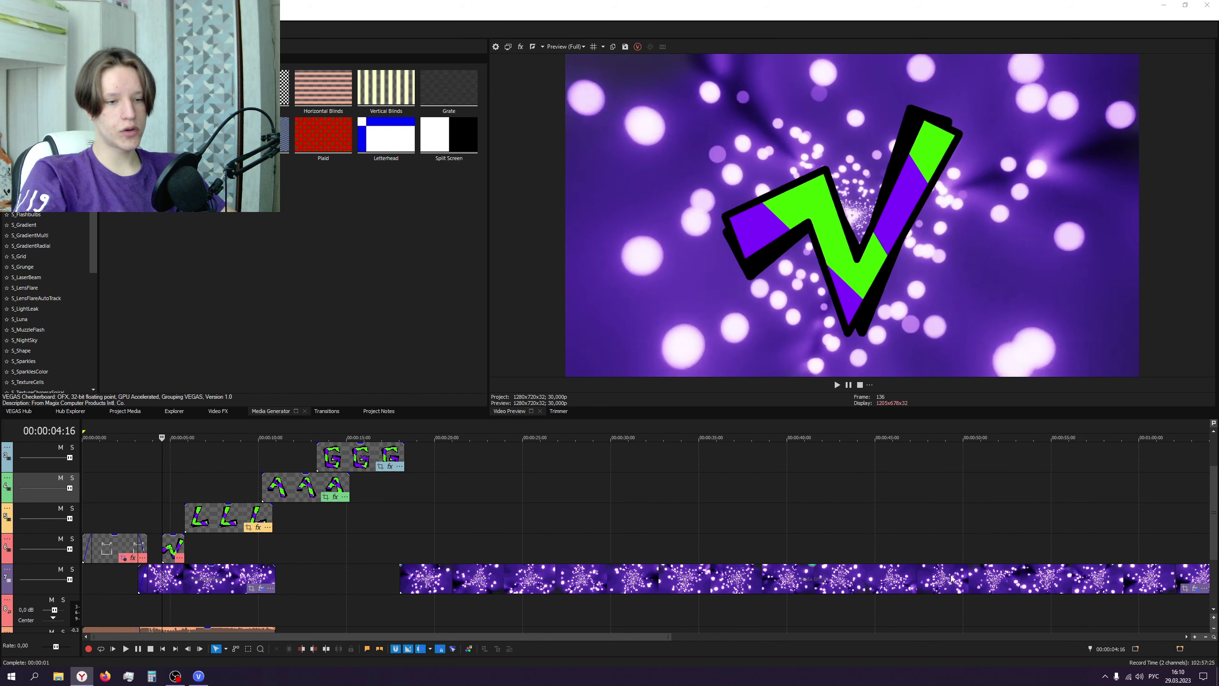
left_click(1193, 589)
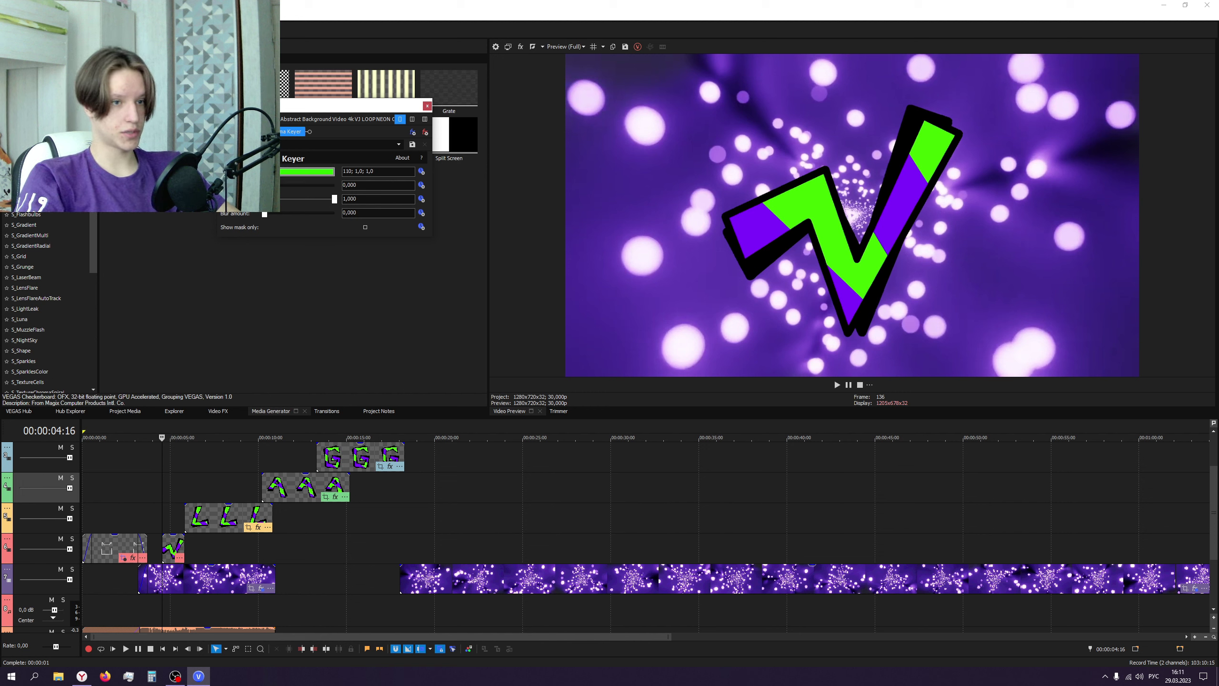
left_click(426, 106)
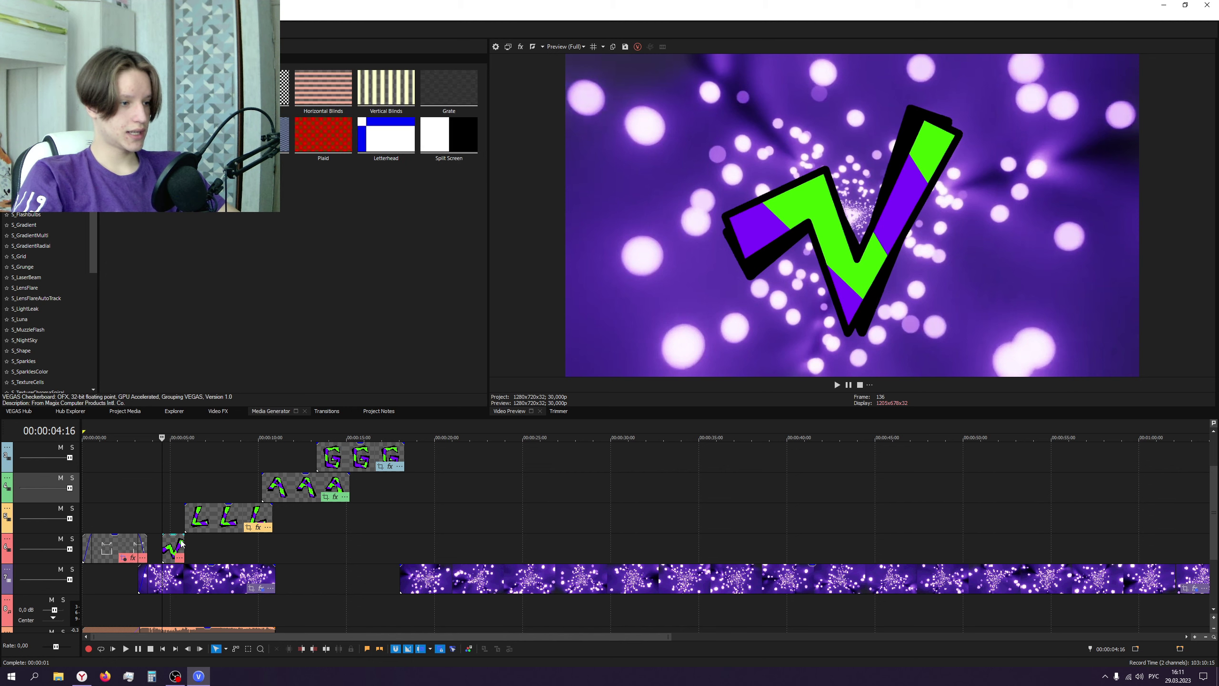
- Add the VEGAS Chroma Keyer effect to the V letter clip
left_click(181, 542)
scroll(180, 542, "up", 3)
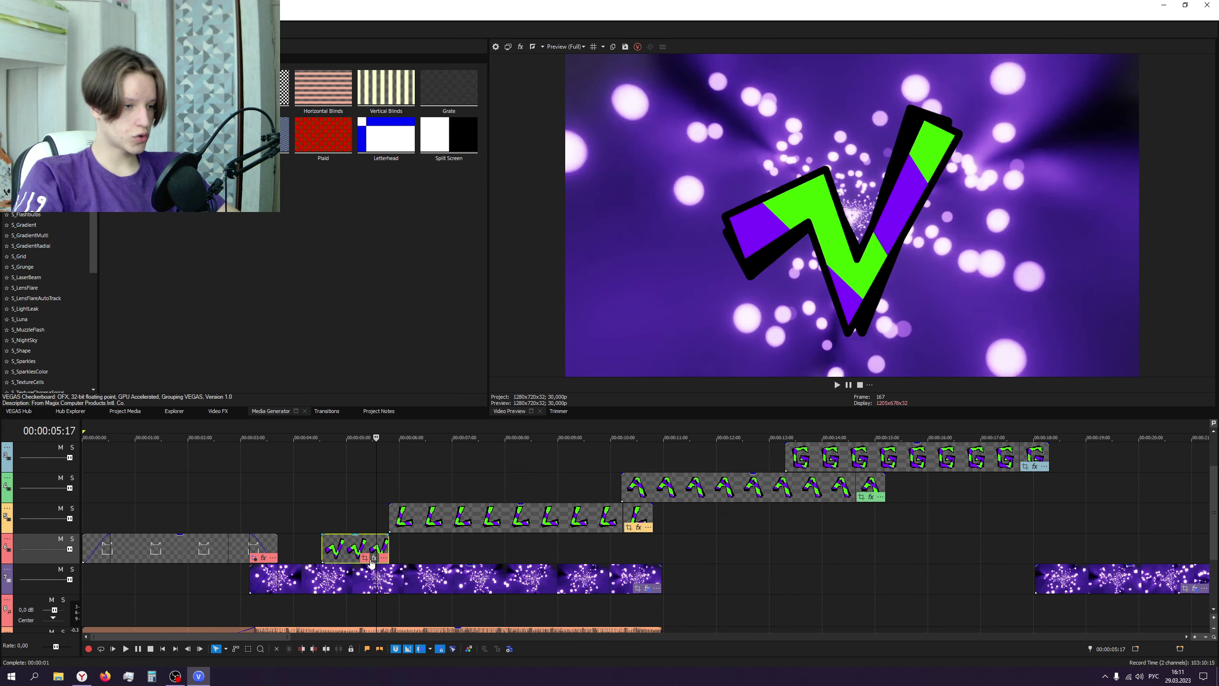
left_click(372, 558)
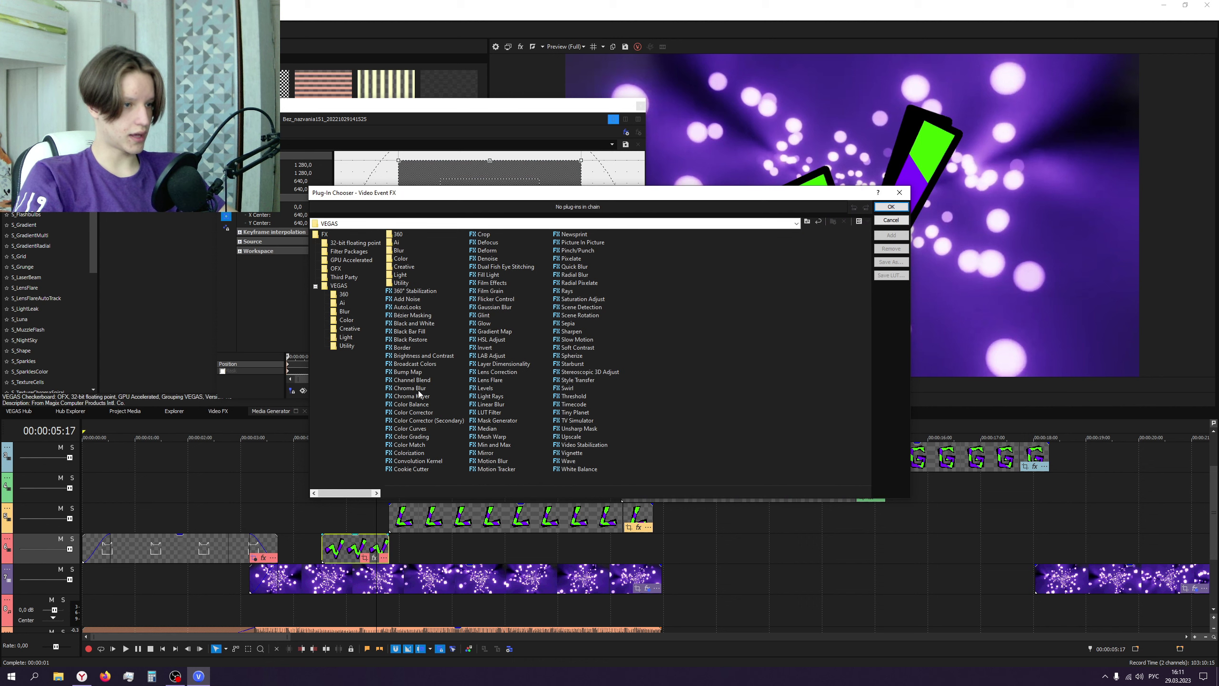
left_click(419, 395)
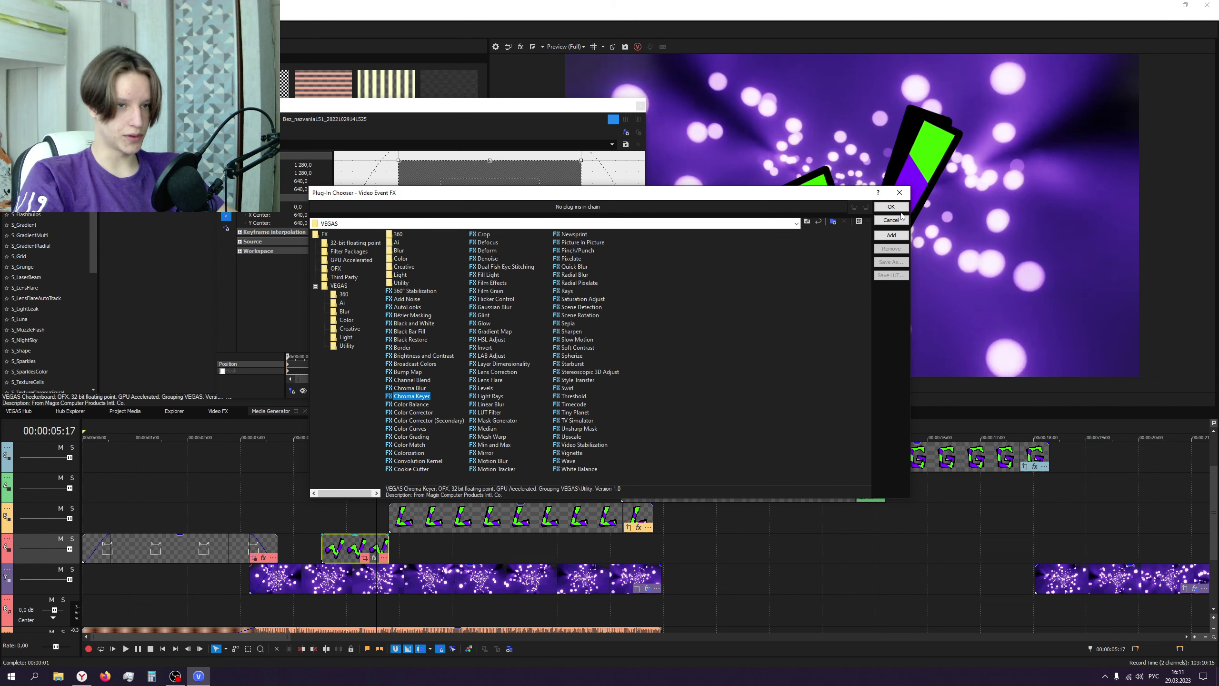
left_click(897, 210)
- Set the V clip's key colour to the letter's green, 105; 1,0; 1,0
left_click(327, 172)
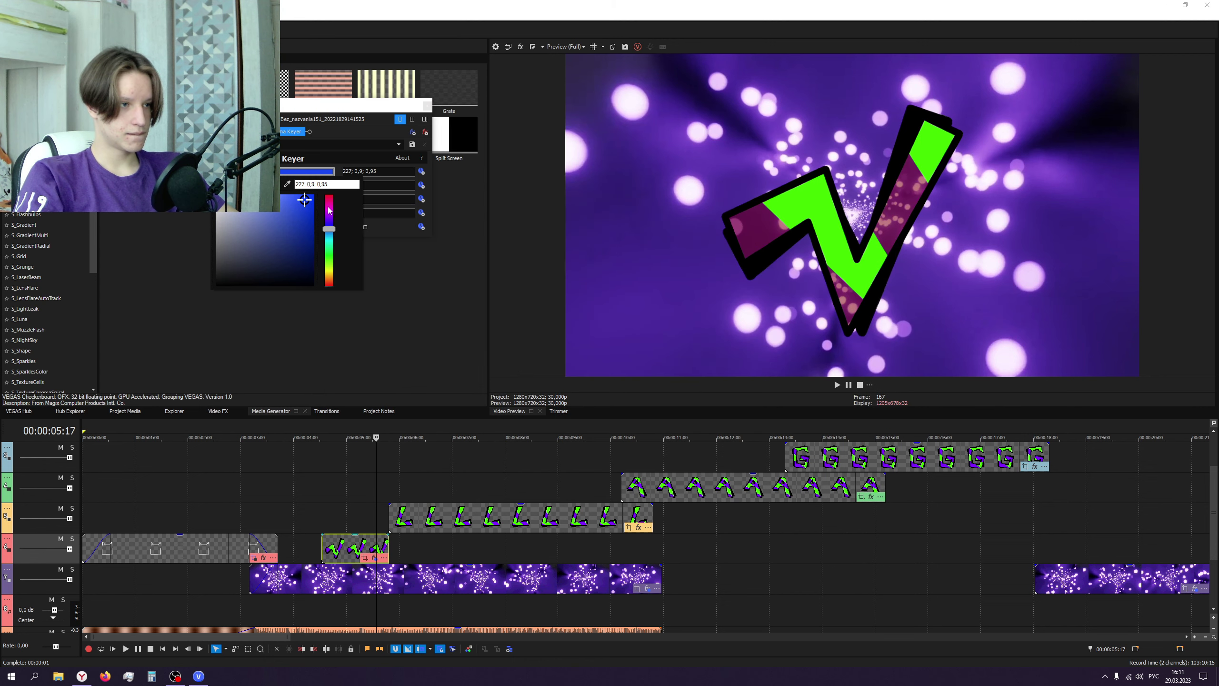
left_click(329, 254)
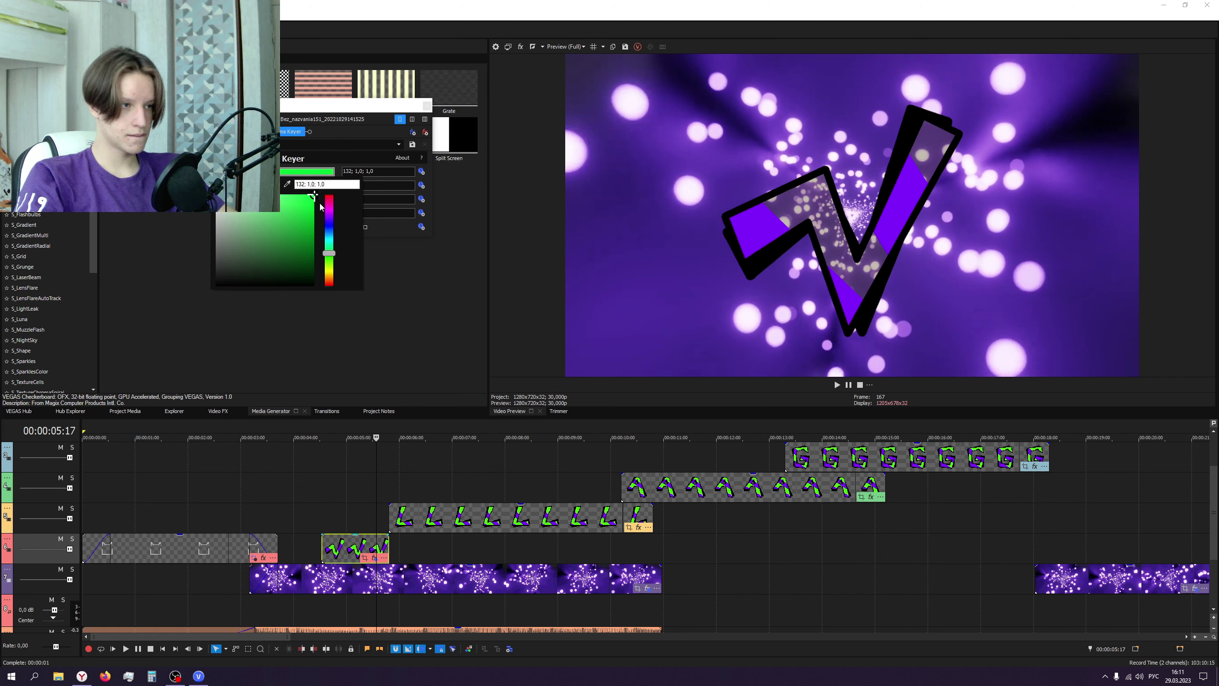
left_click_drag(330, 256, 330, 261)
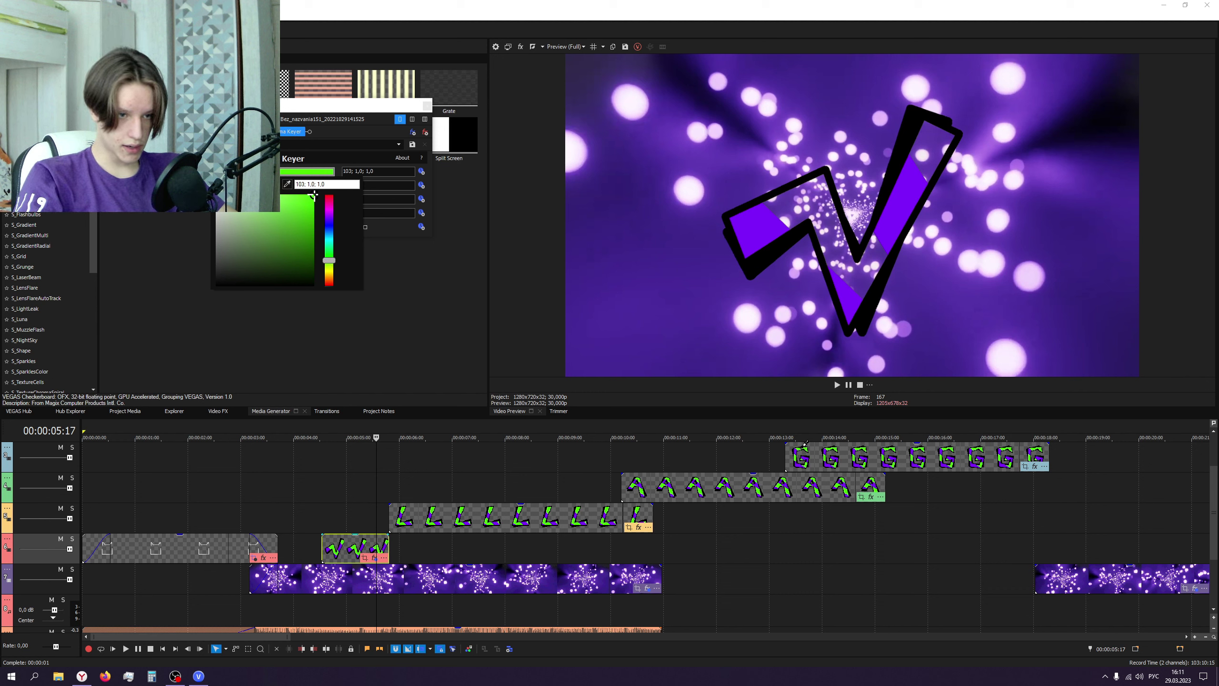
left_click(375, 337)
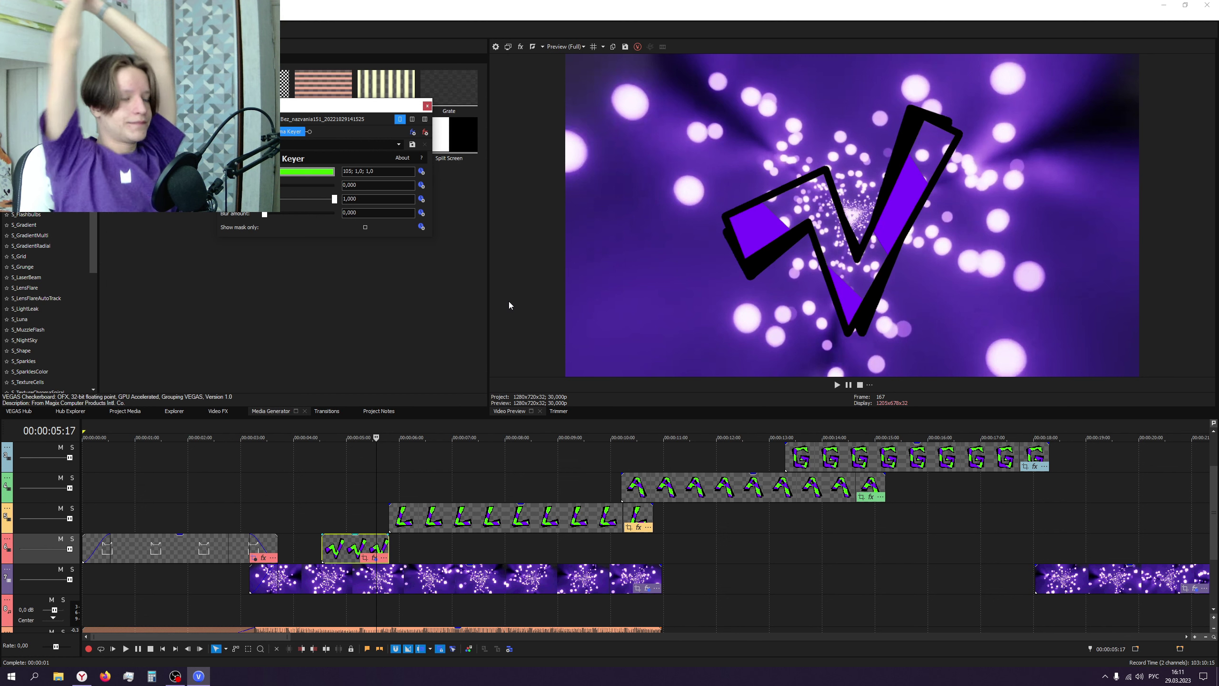
- Disable the Chroma Keyer on the V clip and close its effect settings
left_click(260, 132)
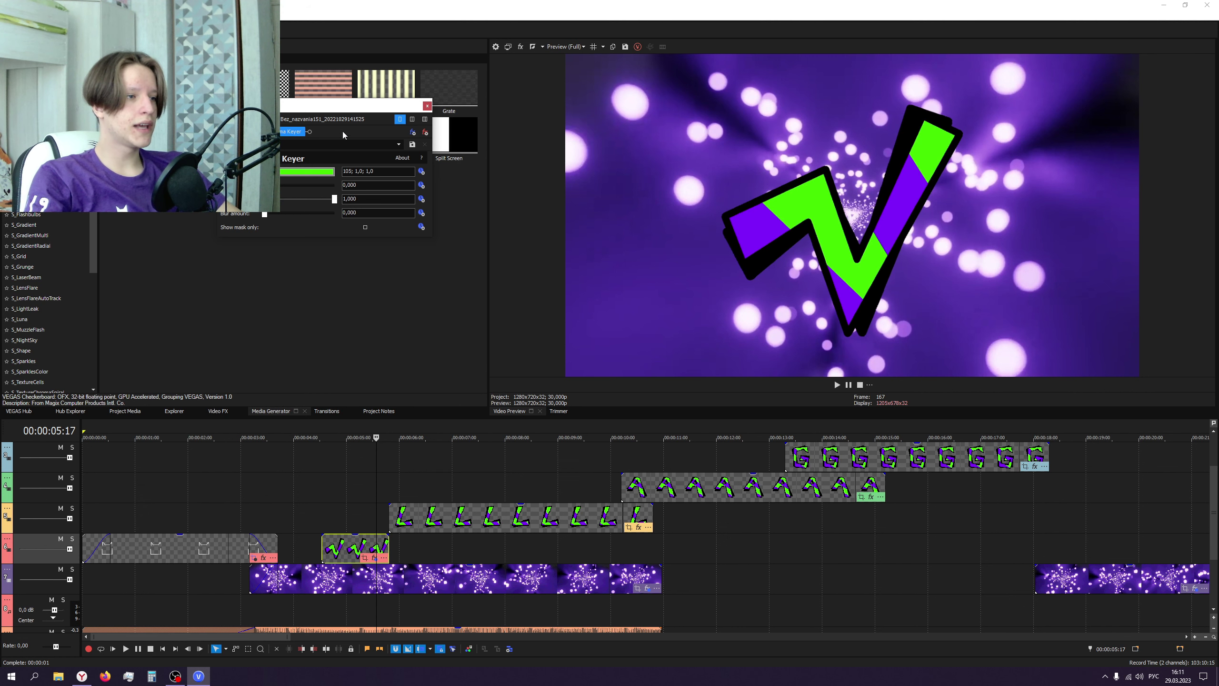
left_click(427, 106)
- Enlarge the V clip's pan/crop frame to about 1707 × 1707 at a new keyframe at 00:00:00:10
left_click(322, 523)
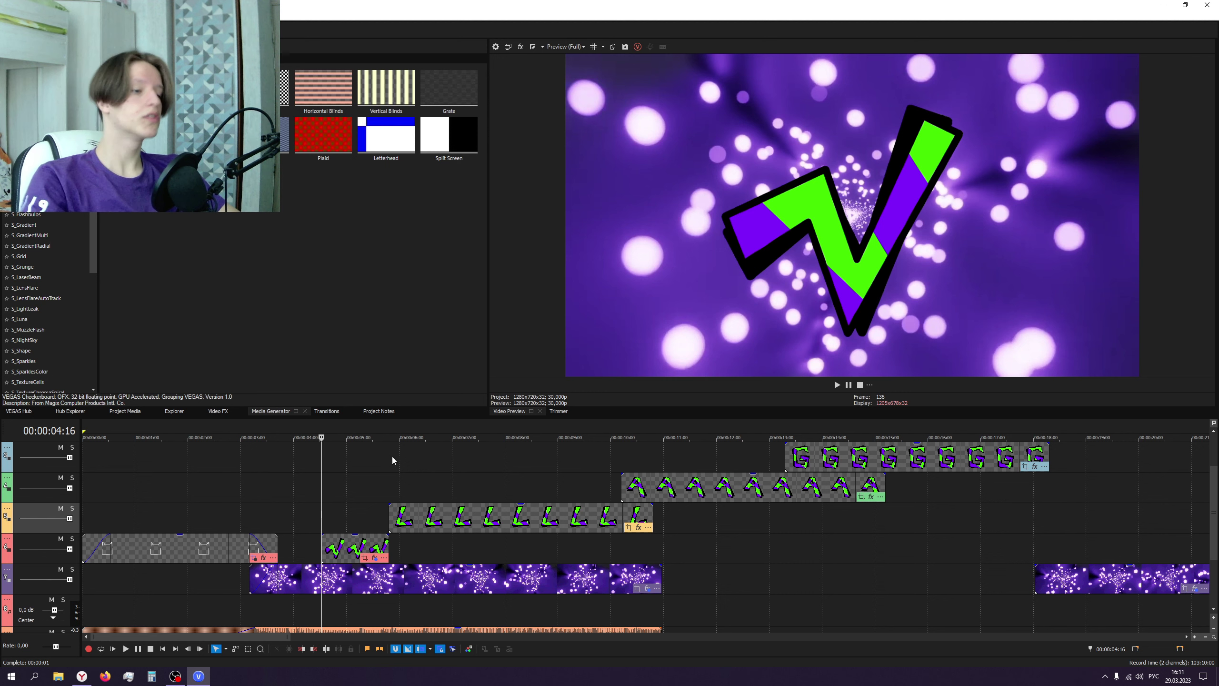
left_click(367, 557)
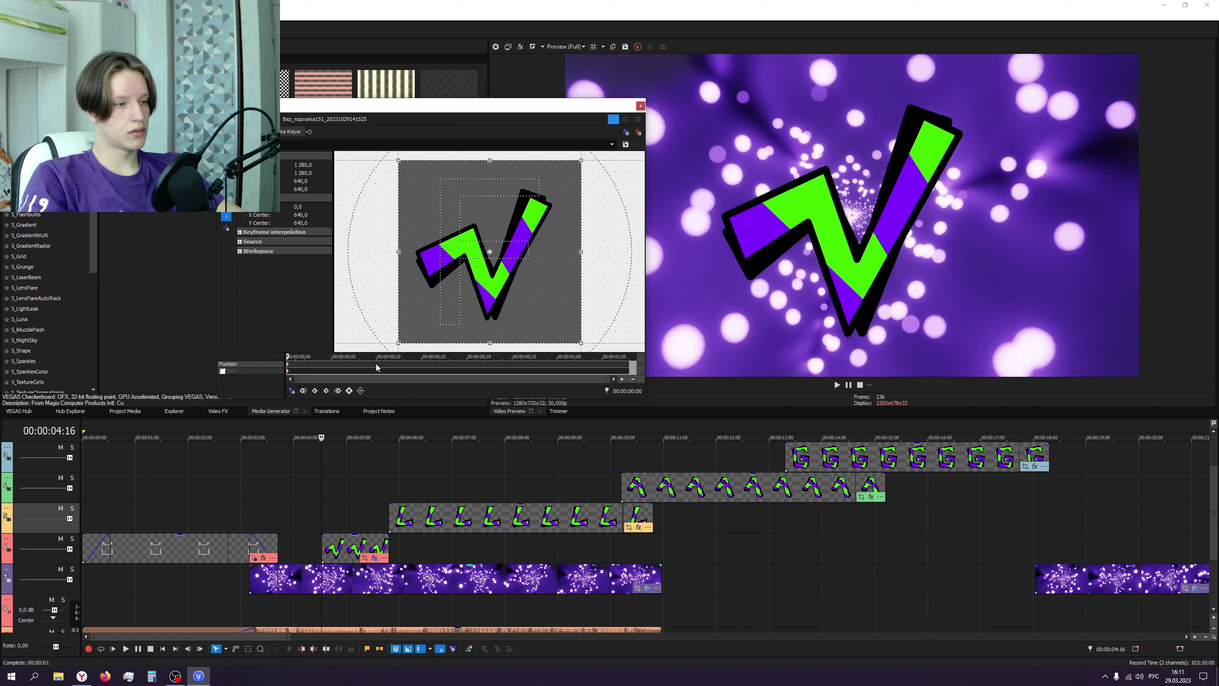
left_click_drag(578, 344, 611, 374)
left_click(361, 505)
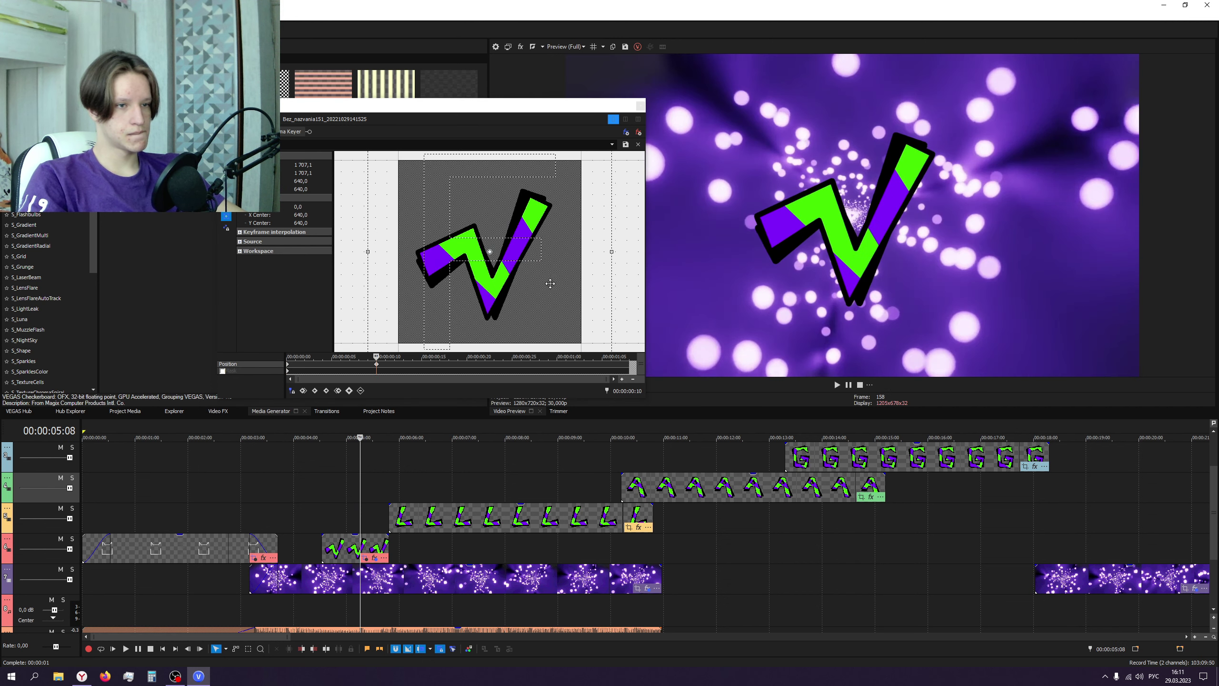
- Match the keyframe's crop frame to the output aspect and move its centre to about X 1187, Y 696
scroll(534, 294, "down", 5)
left_click_drag(520, 281, 529, 291)
left_click_drag(500, 250, 516, 252)
right_click(514, 253)
left_click(553, 302)
left_click_drag(529, 267, 531, 267)
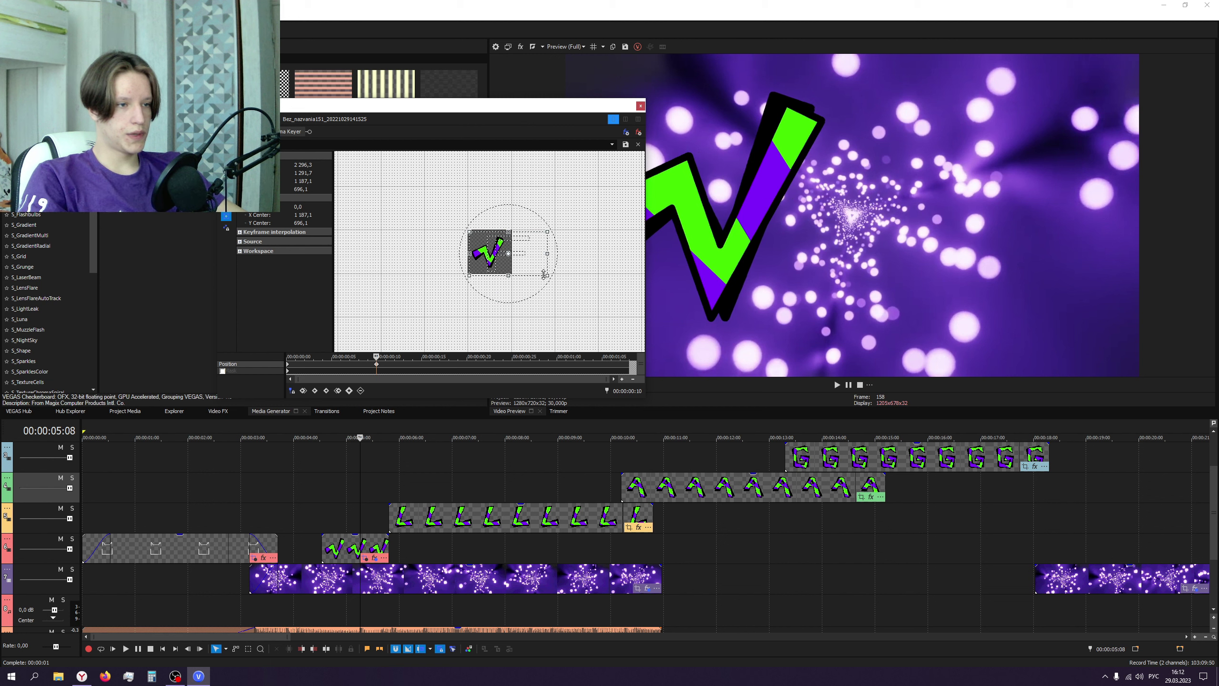
- Enlarge the 00:00:00:10 keyframe's crop frame and recentre it at about X 1846, Y 668, shrinking the V on the picture's left side
left_click(290, 368)
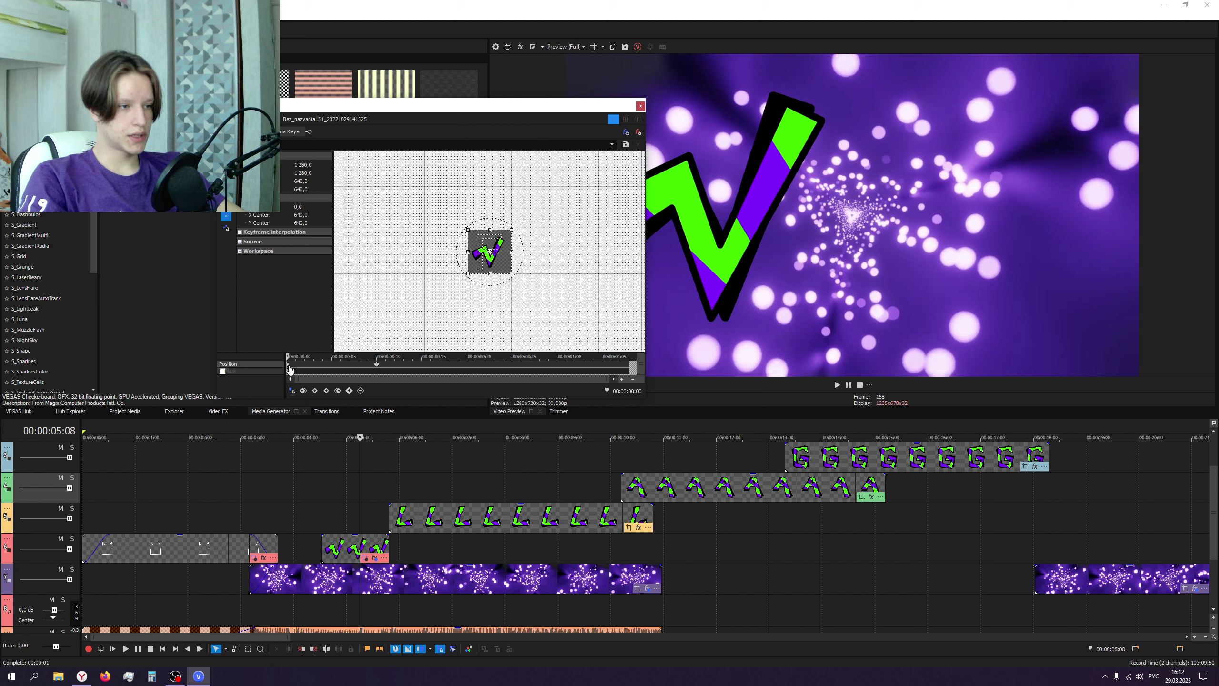
left_click(377, 366)
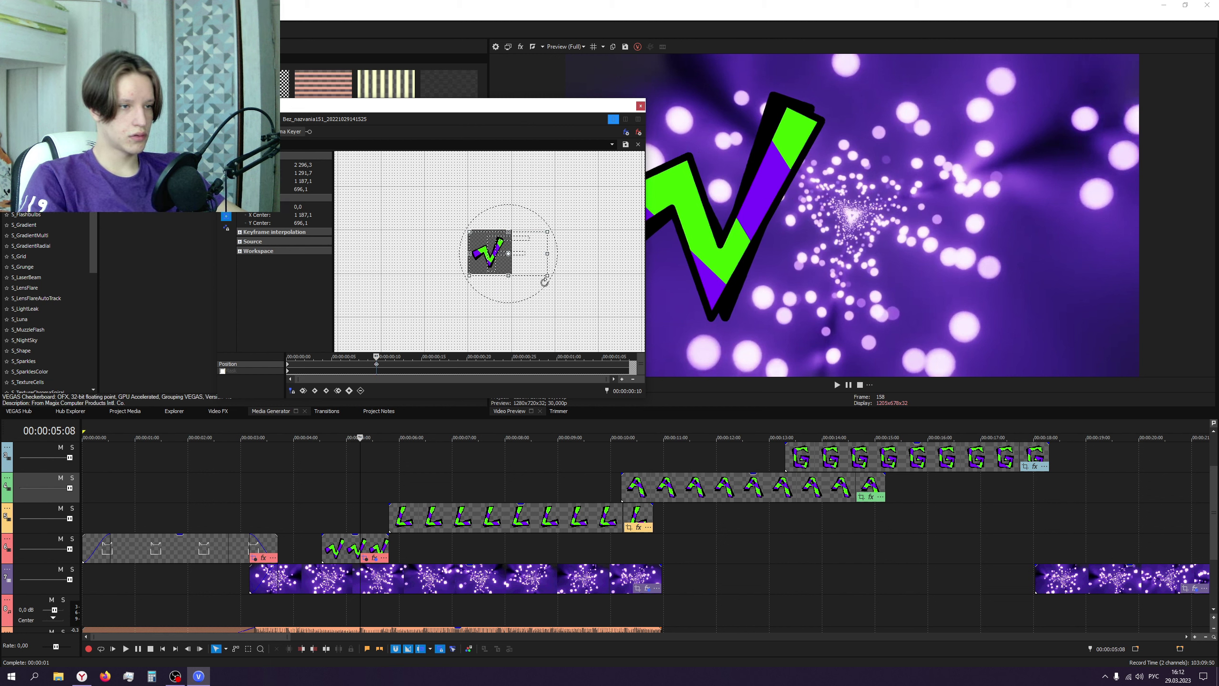
mouse_move(549, 276)
left_mouse_down()
mouse_move(577, 311)
mouse_move(550, 267)
left_mouse_up()
left_click_drag(534, 106, 327, 129)
left_click_drag(336, 269, 345, 270)
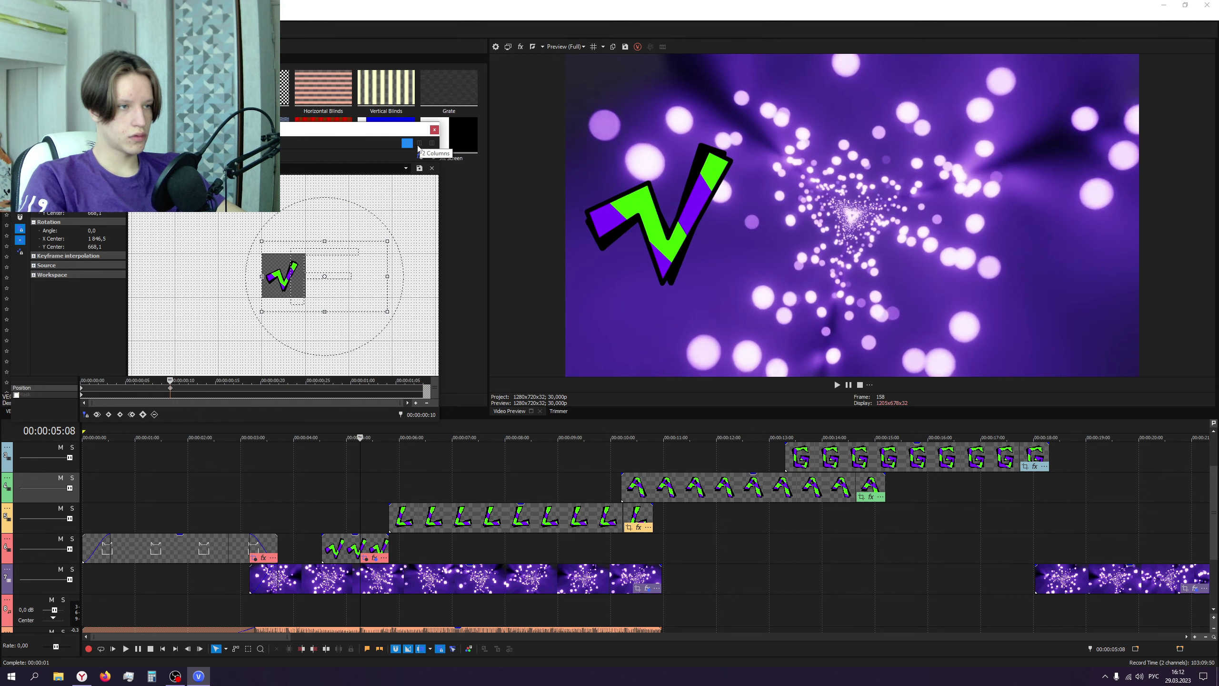
- Close the pan/crop settings and play the V letter's movement from 00:00:04:16
left_click(434, 130)
left_click(322, 509)
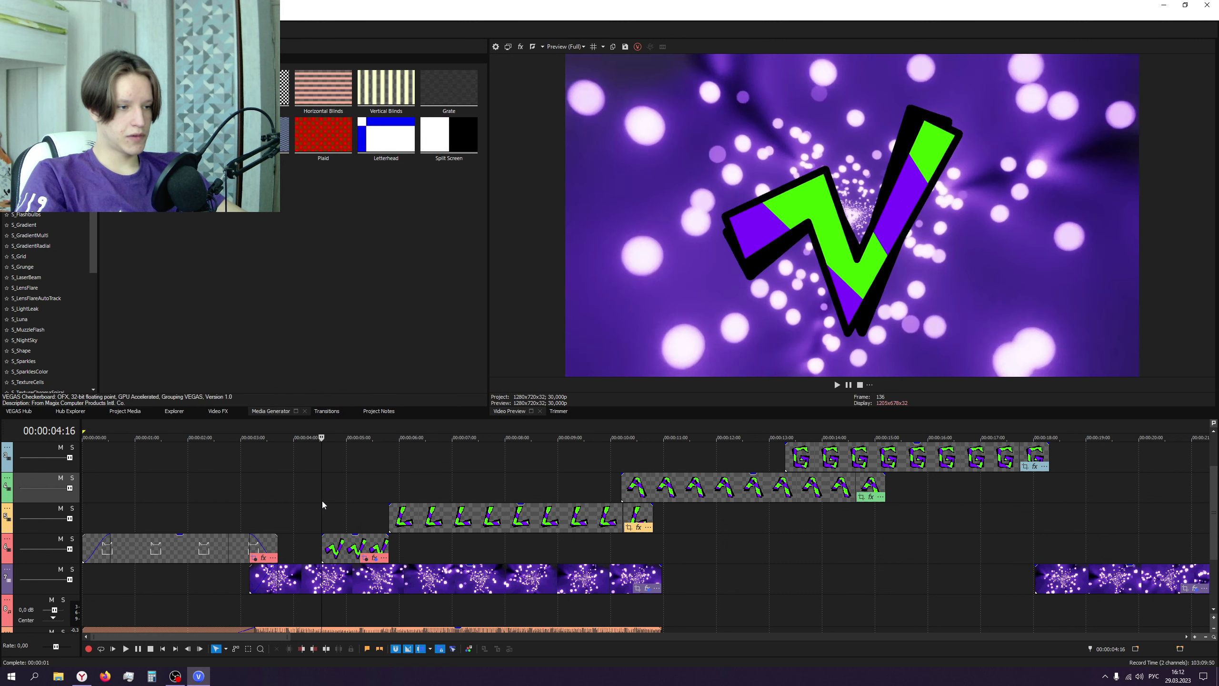
left_click(837, 385)
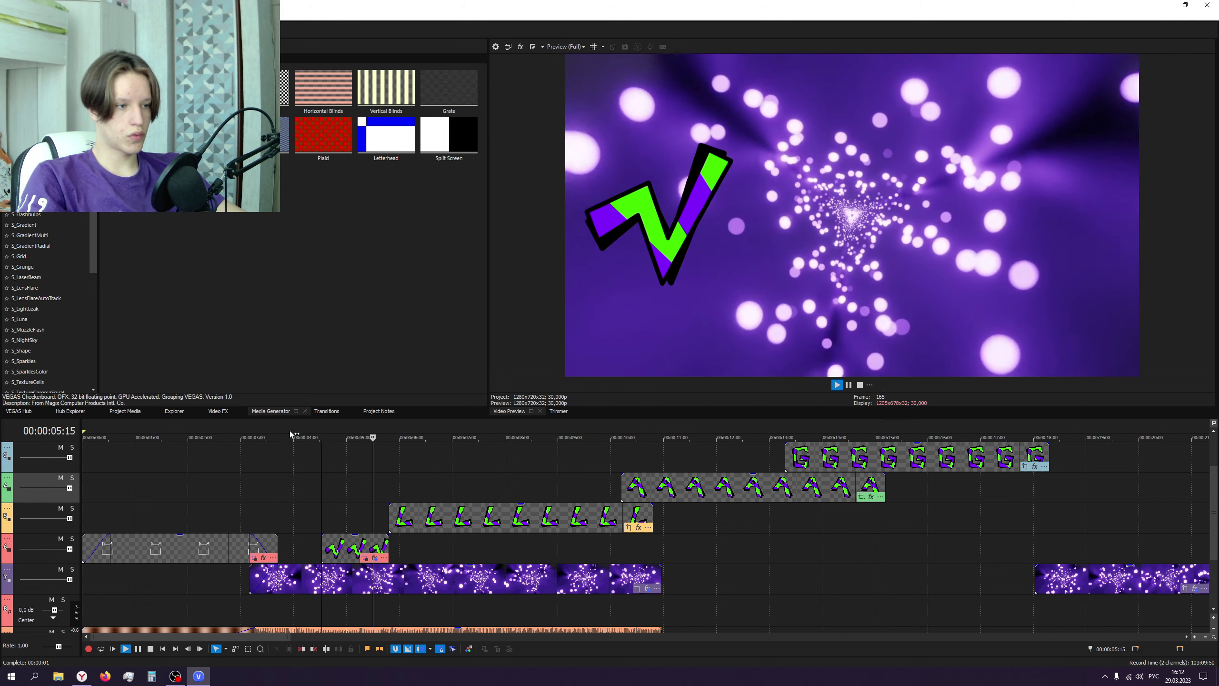
- Add a short fade-in at the start of the V clip and replay the section
scroll(519, 523, "up", 5)
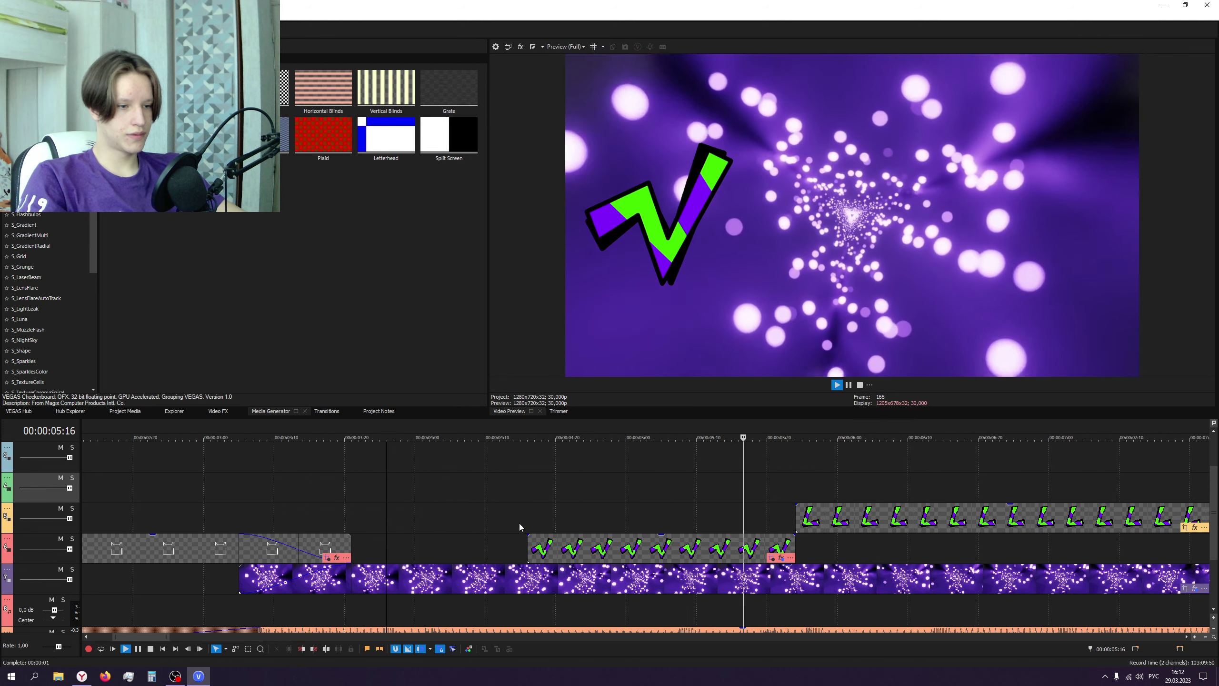
left_click(524, 534)
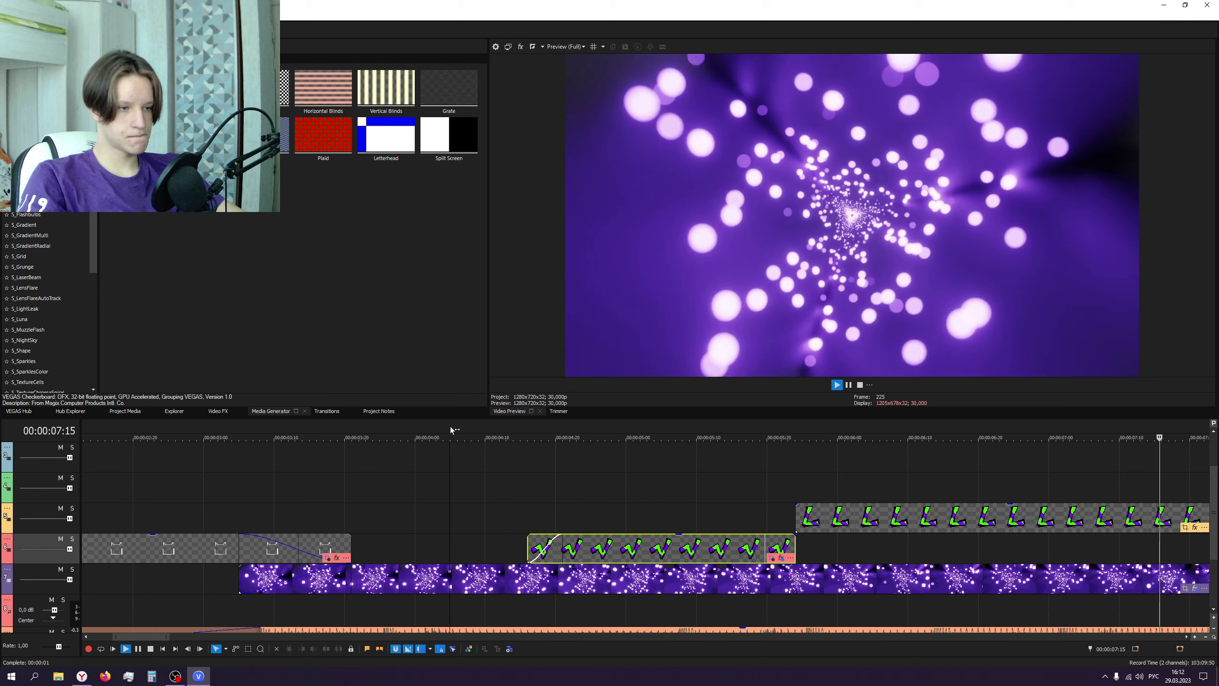
left_click(450, 426)
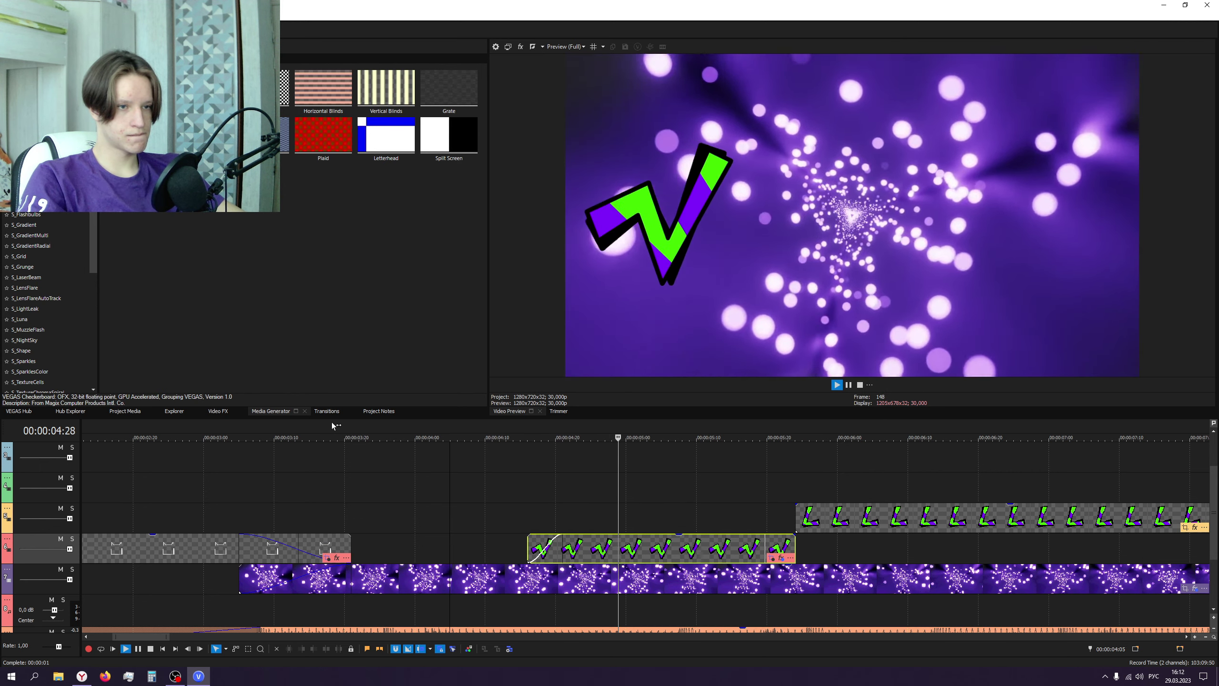
left_click(331, 422)
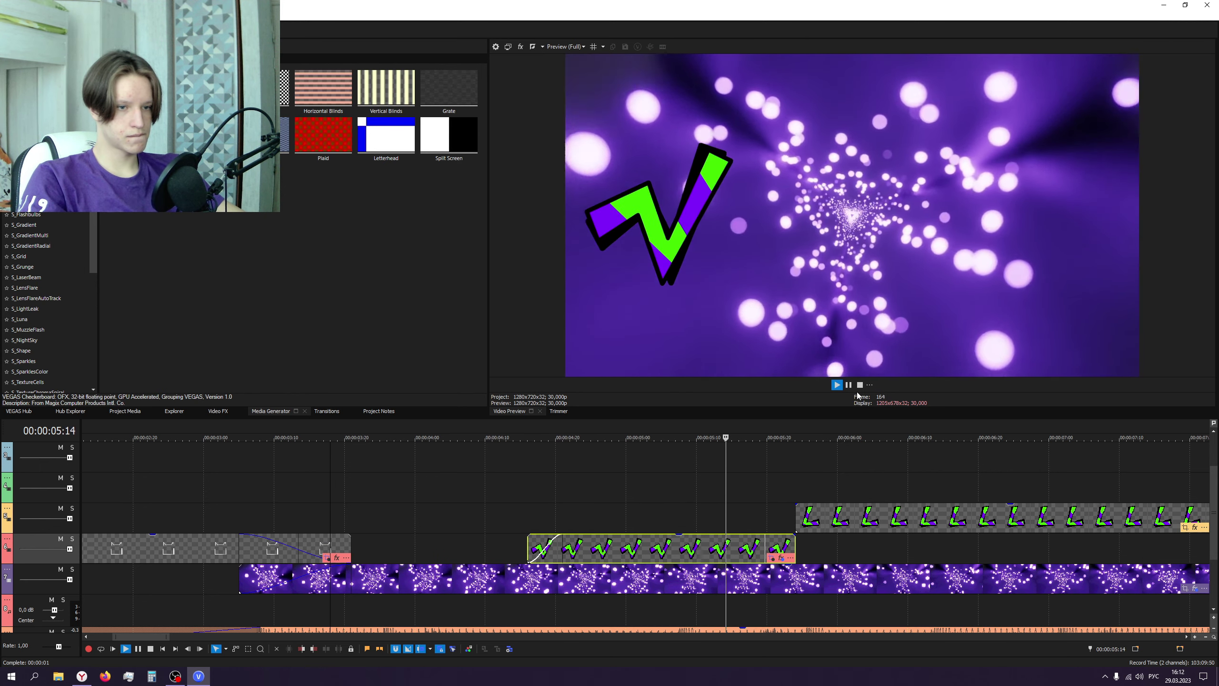
key("Return")
- Adjust the V clip's pan/crop animation so the letter settles into its final position slightly later
left_click(619, 548)
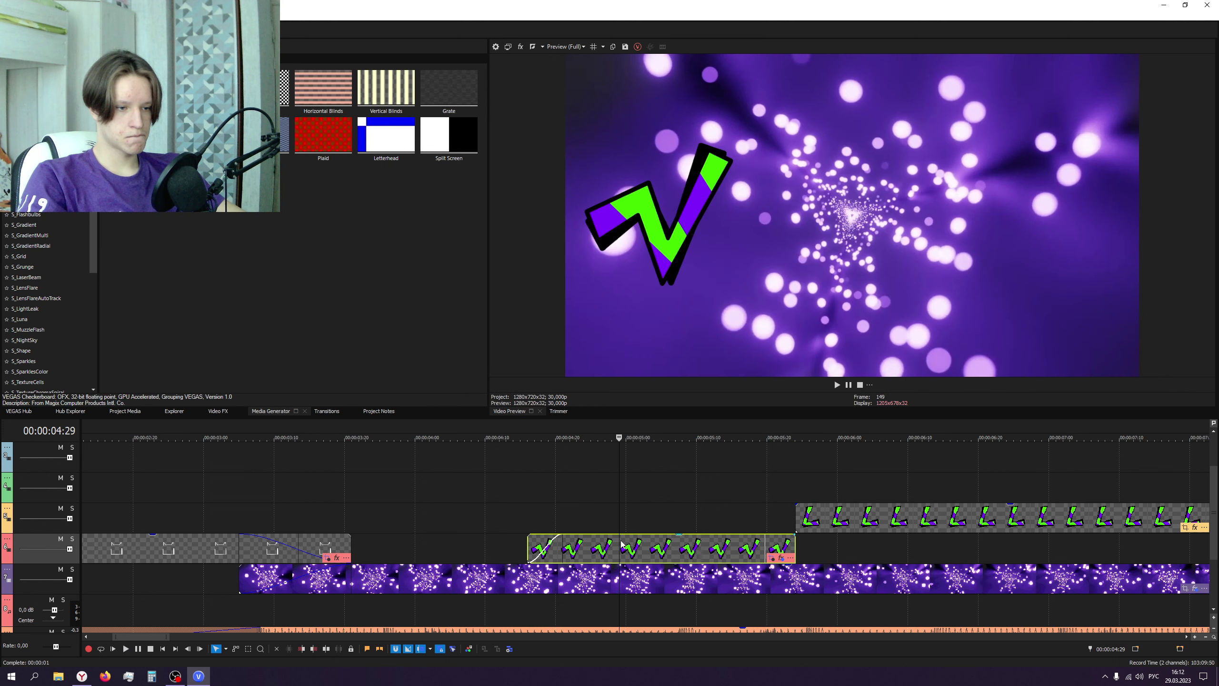
left_click(770, 559)
left_click_drag(307, 332, 280, 329)
left_click(434, 130)
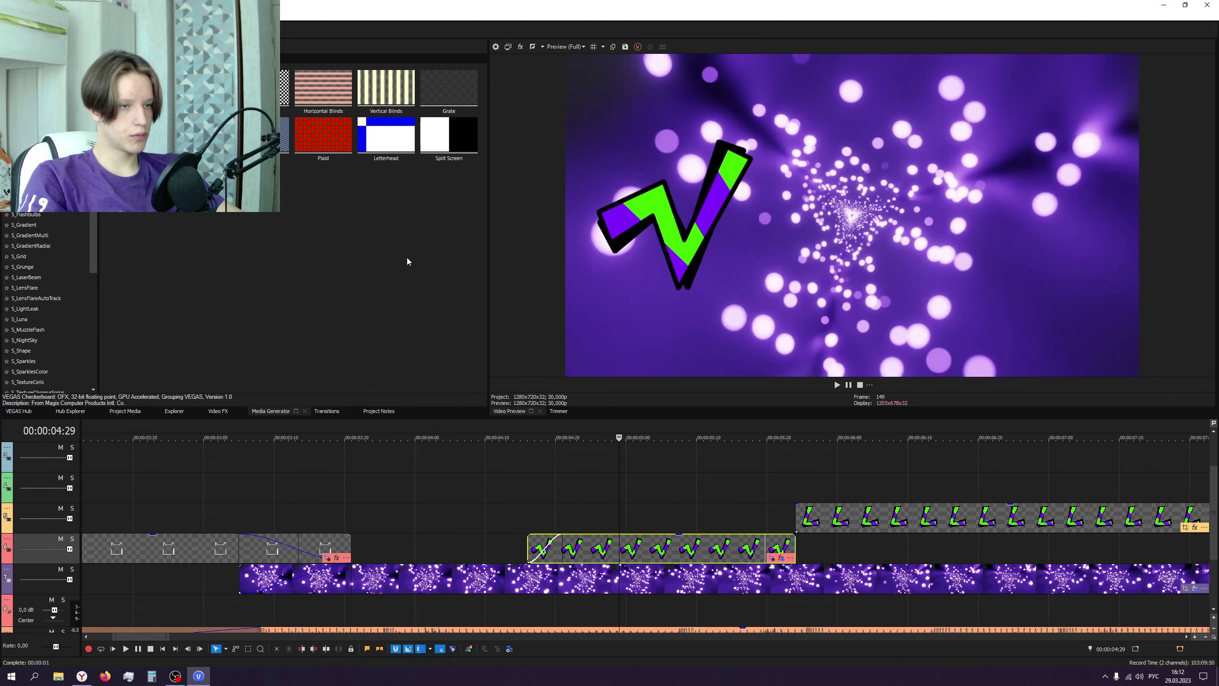
- Replay the V letter's entrance several times to check its fade-in and movement
left_click(275, 425)
left_click(836, 386)
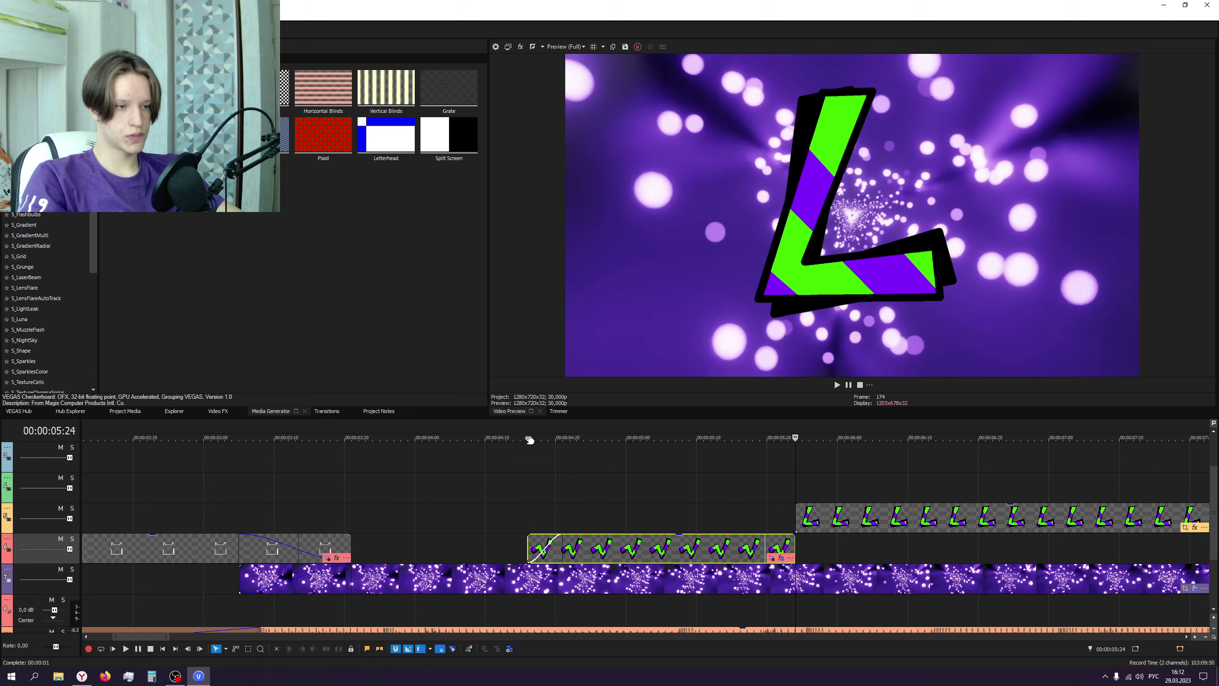
left_click(520, 438)
left_click(836, 385)
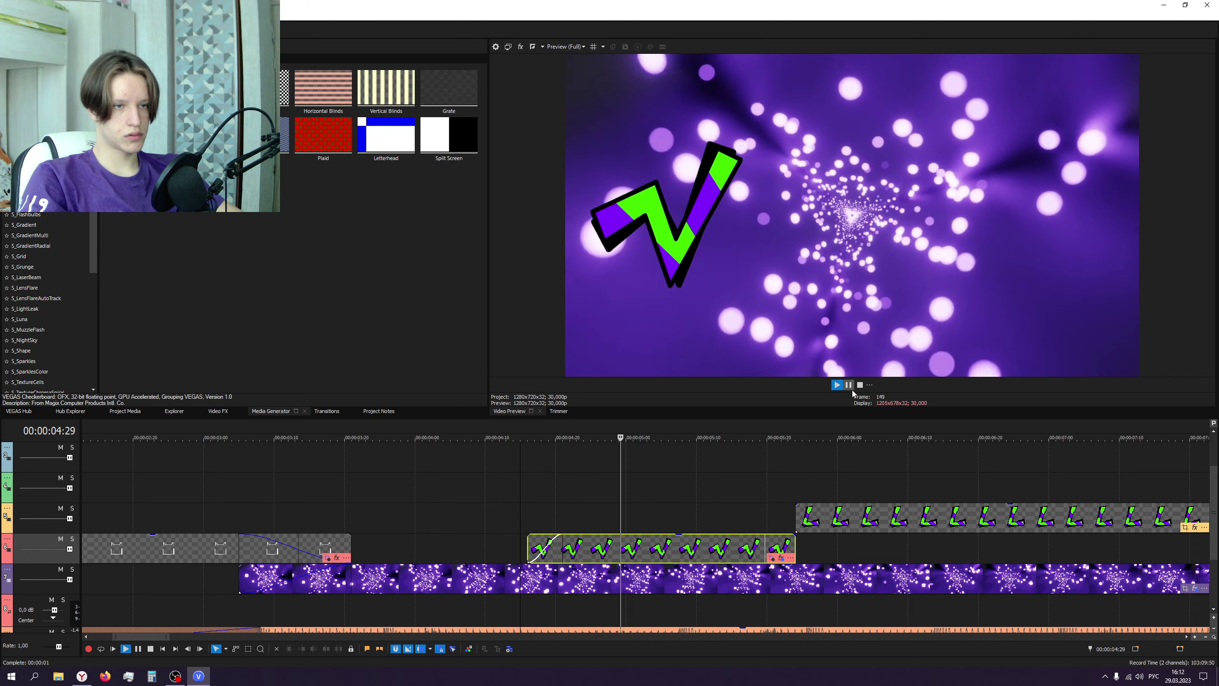
left_click(527, 437)
left_click(838, 385)
left_click(849, 386)
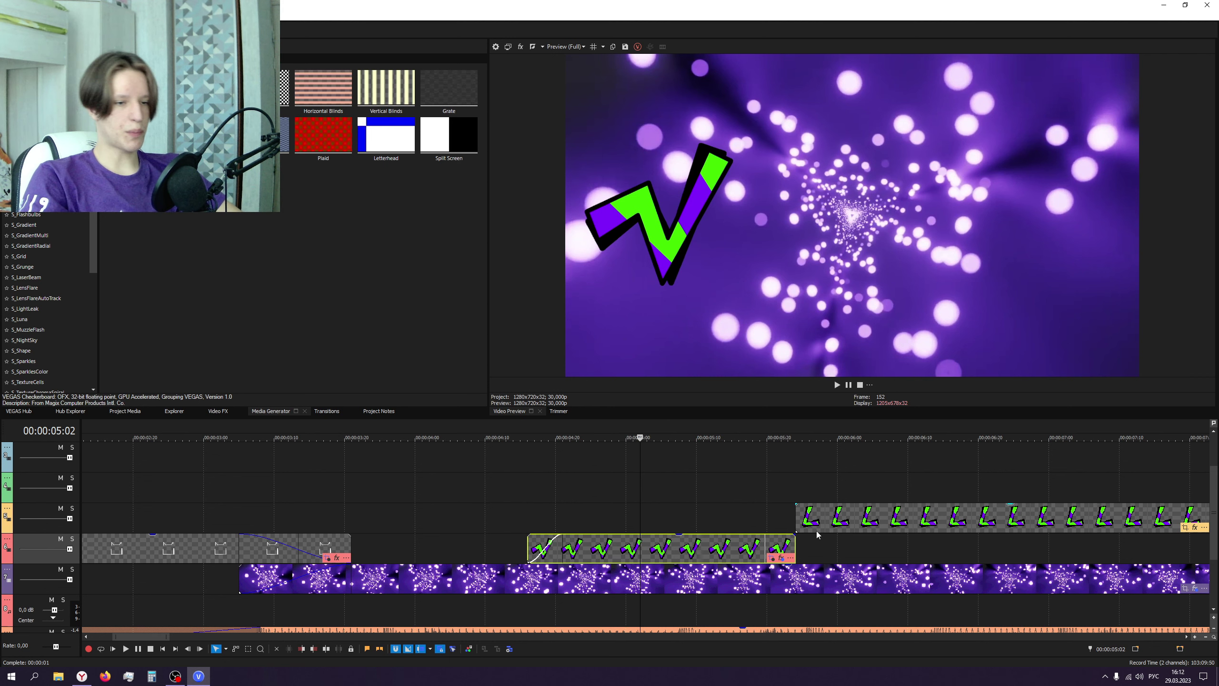
scroll(770, 528, "down", 6)
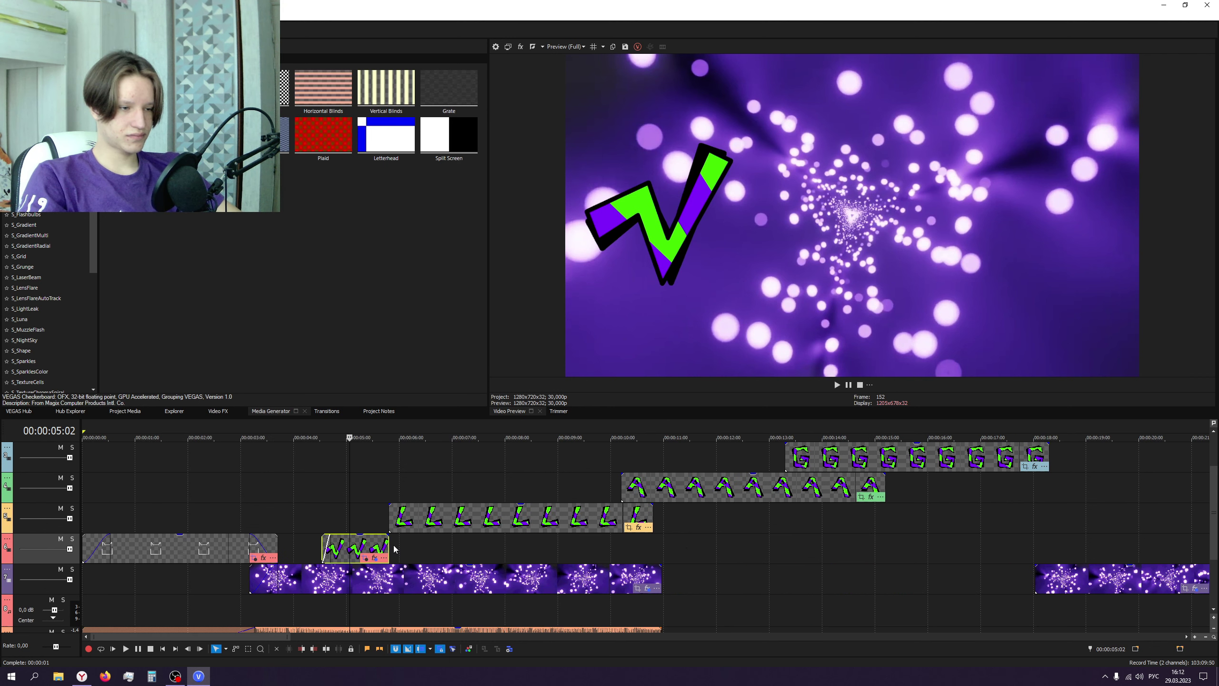
- Extend the V clip to just before the 12-second mark and move the L clip slightly earlier so the two overlap
left_click_drag(389, 543, 704, 543)
left_click_drag(464, 526, 442, 526)
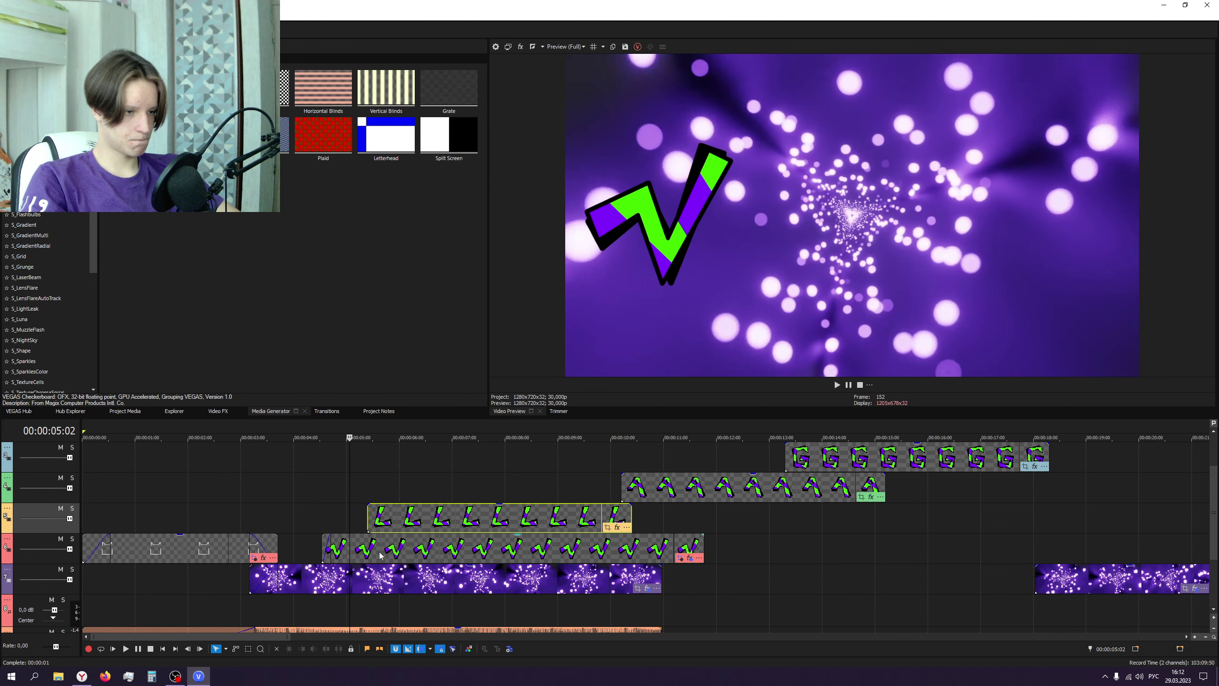
- Copy the V clip's final pan/crop keyframe into the L clip's pan/crop at 00:00:00:15
left_click(681, 559)
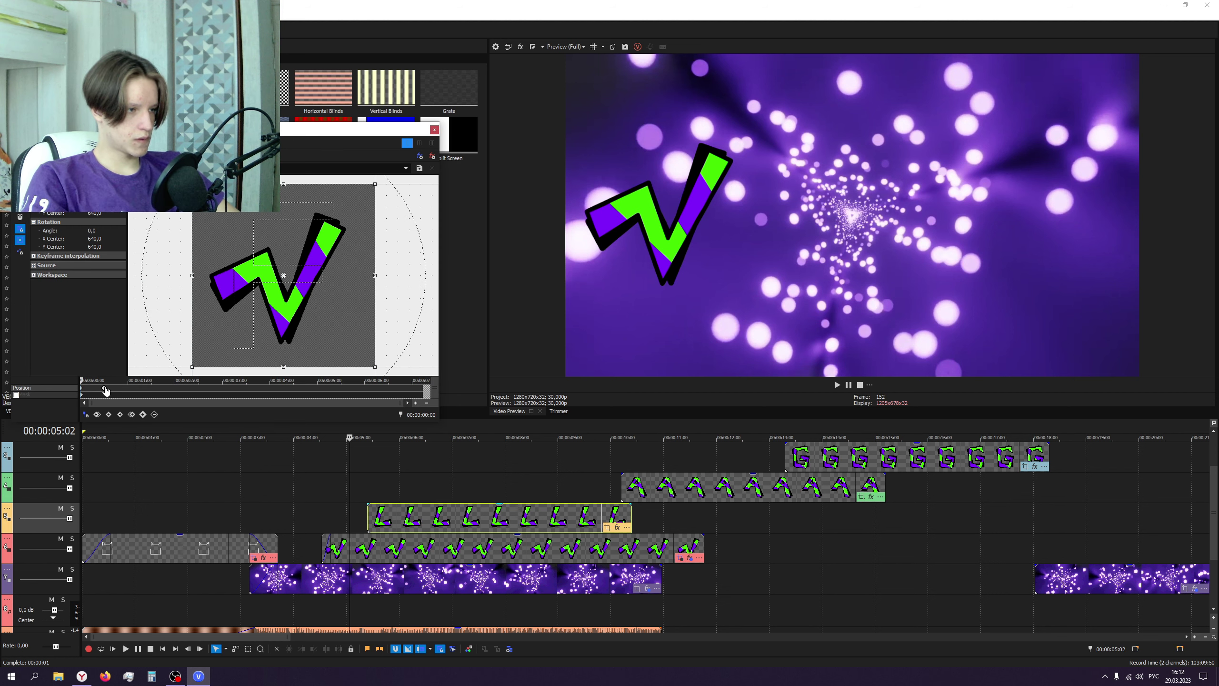
left_click(434, 129)
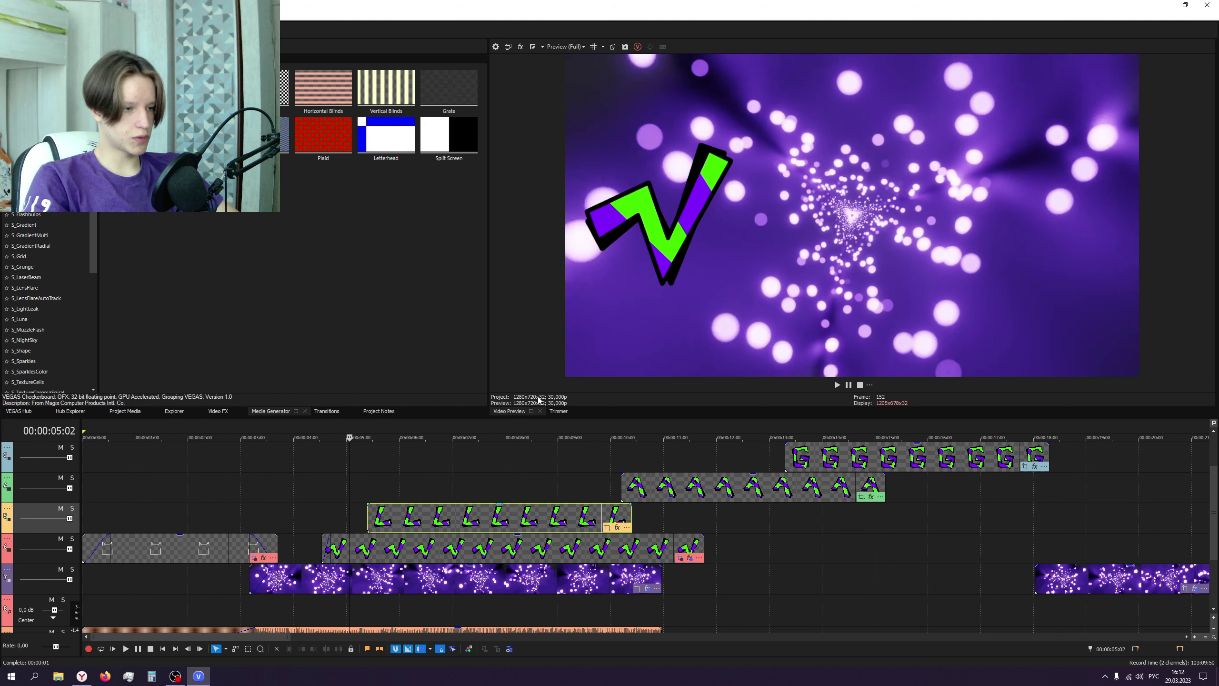
left_click(606, 528)
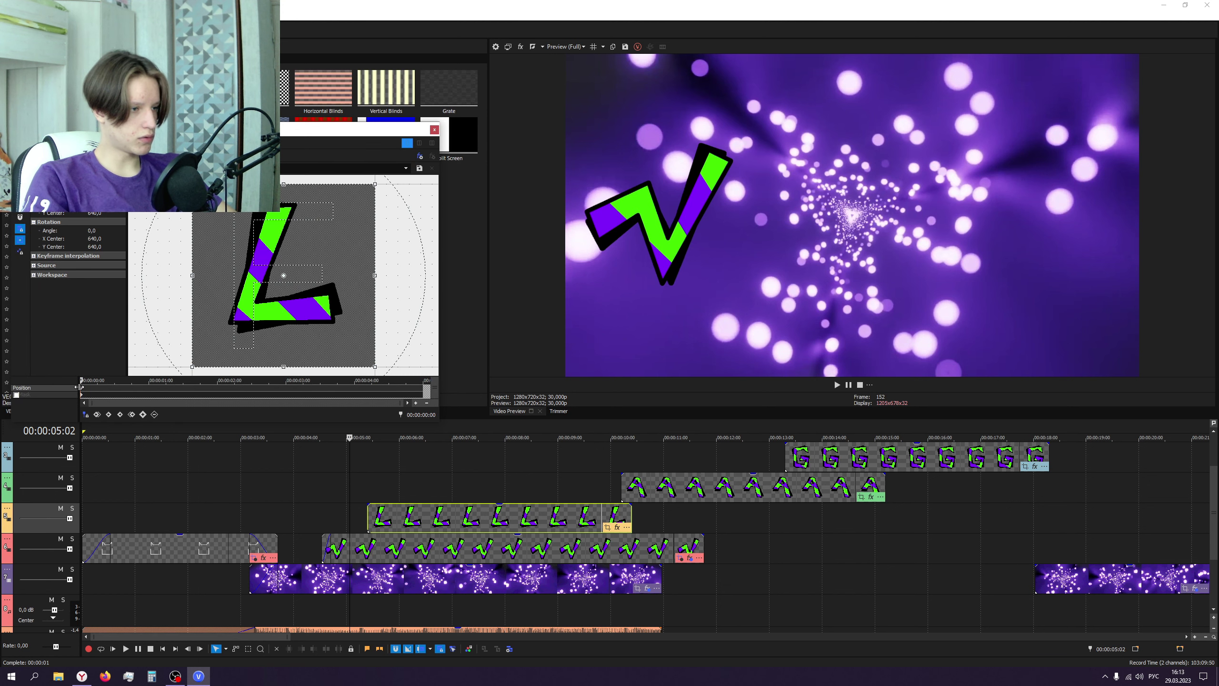
left_click(114, 388)
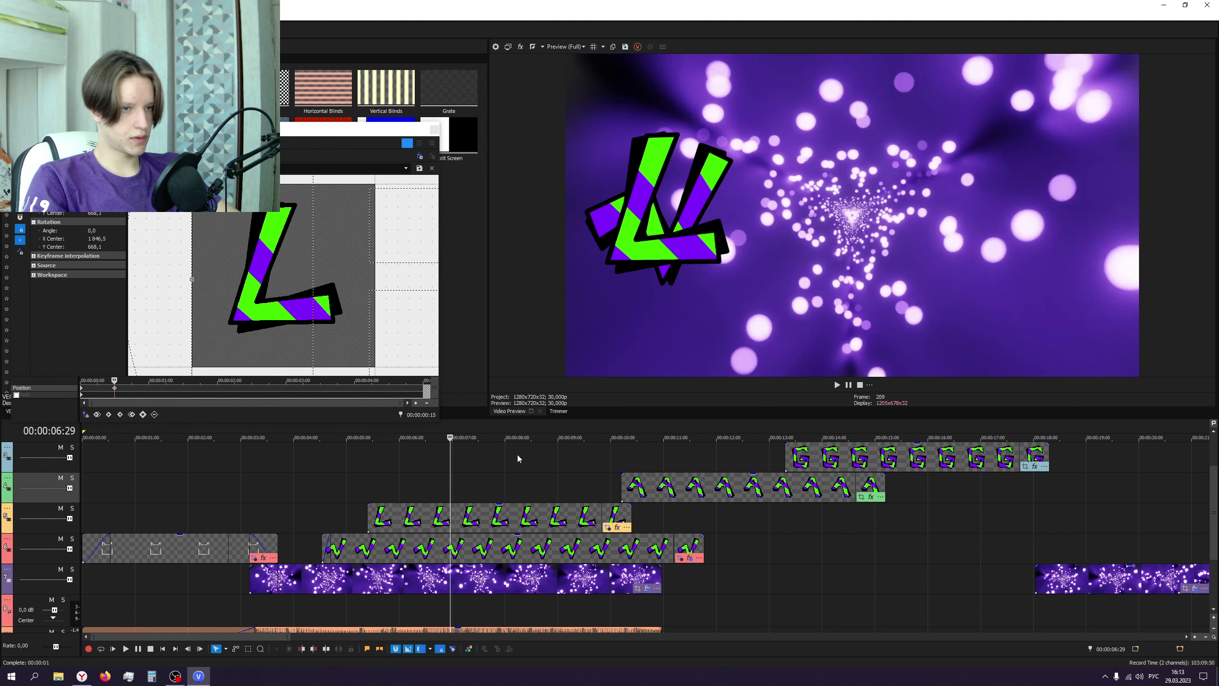
- Place the L beside the V in pan/crop, tilt it to an angle of about -12.7, and undo the last shift
left_click_drag(374, 308, 287, 294)
left_click_drag(346, 231, 328, 231)
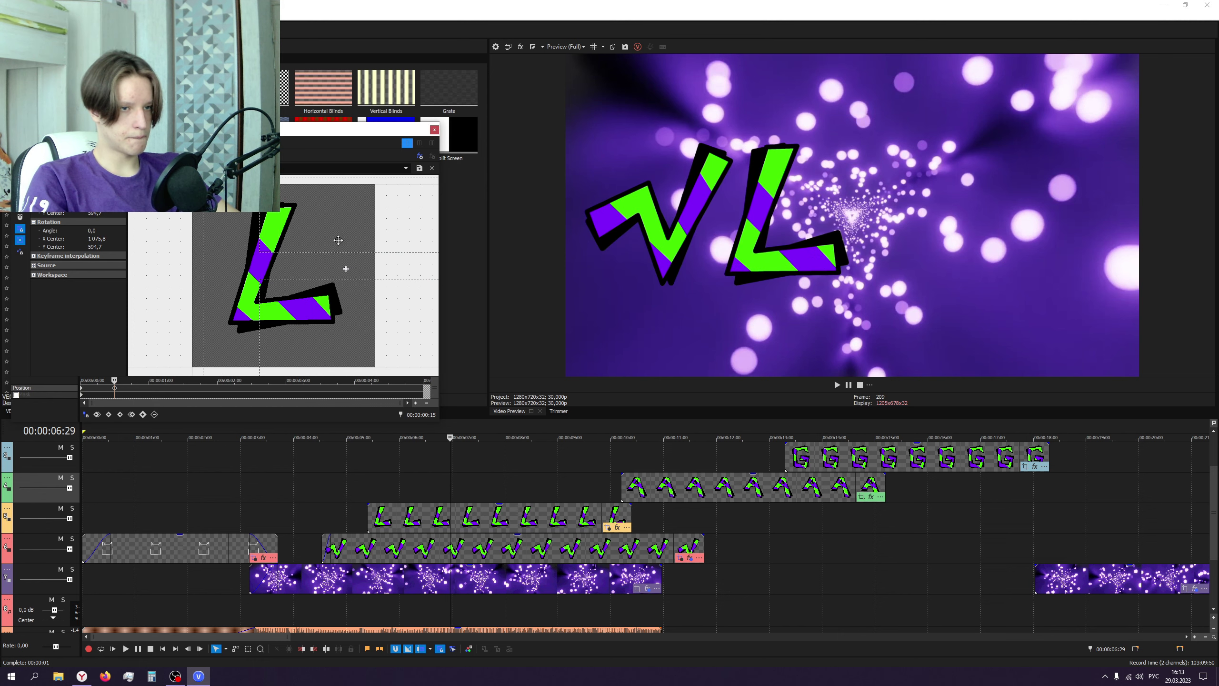
scroll(338, 240, "down", 5)
left_click_drag(416, 231, 409, 218)
left_click_drag(299, 275, 306, 272)
left_click_drag(424, 249, 422, 239)
left_click_drag(350, 262, 349, 254)
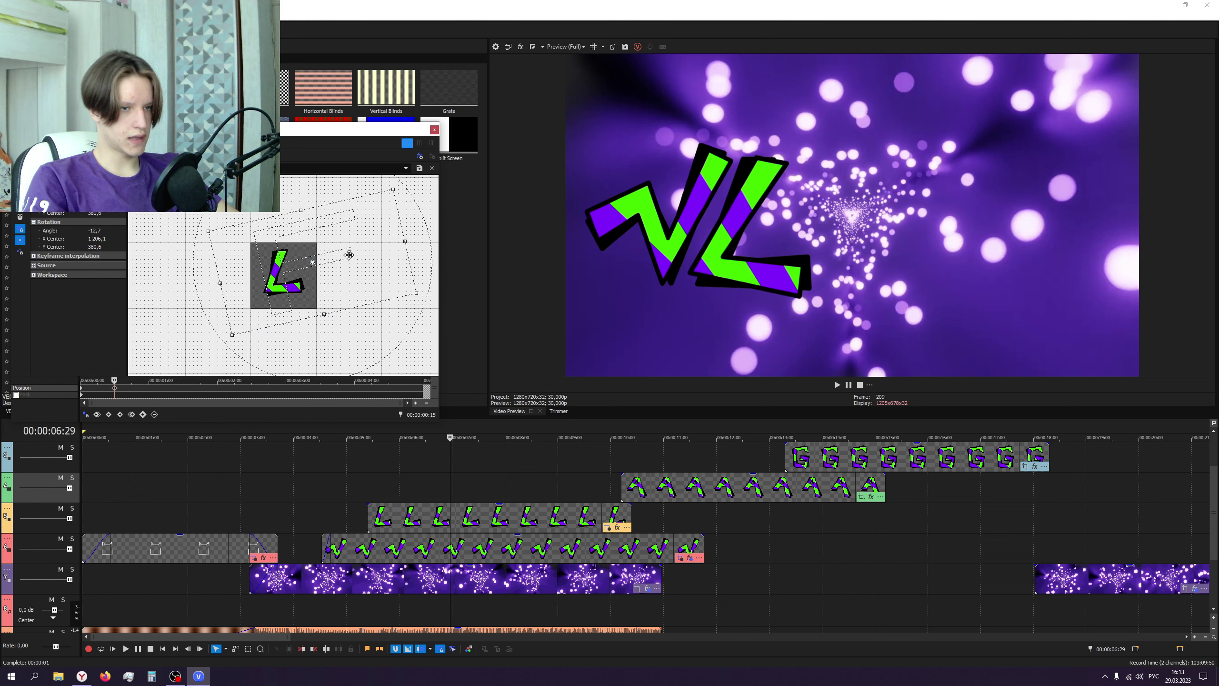
left_click(434, 130)
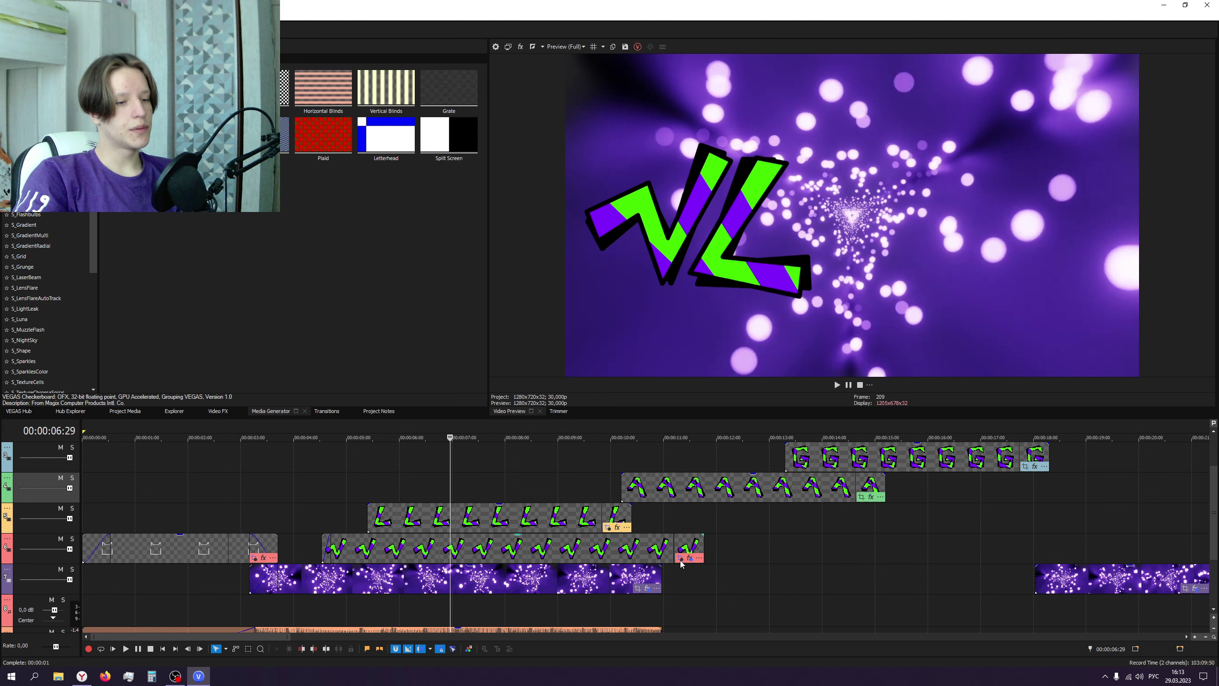
key("ctrl+z")
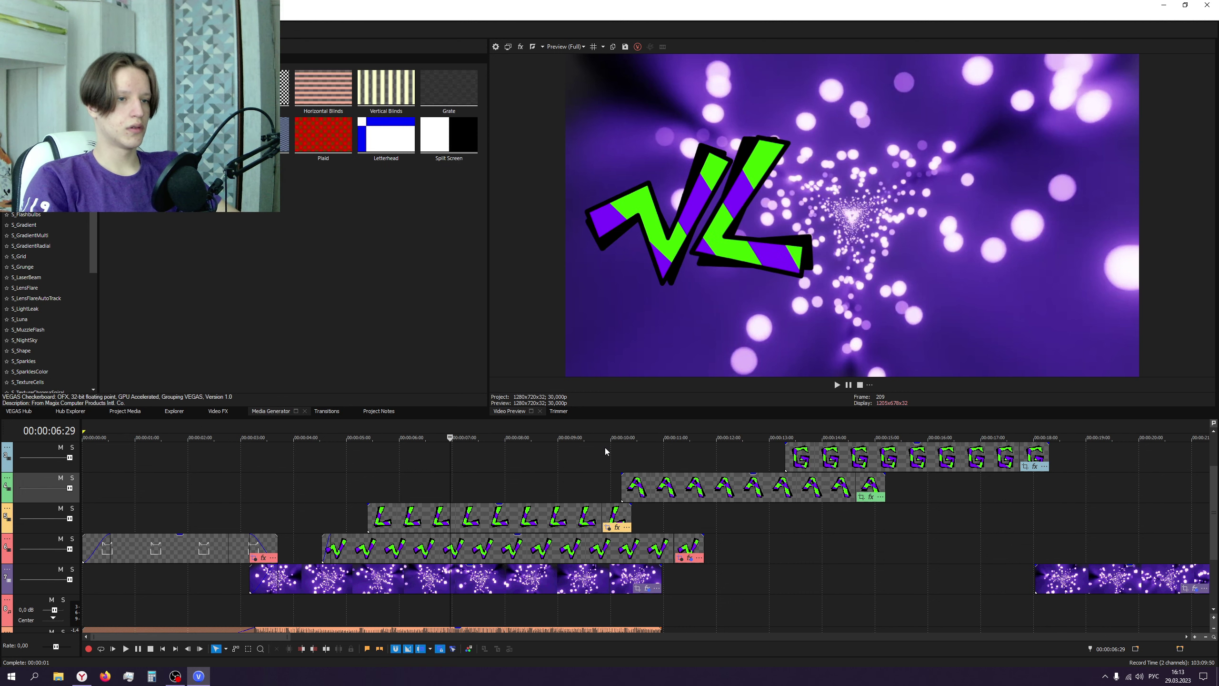
- Add a short fade-in at the start of the L clip and play the letters' entrance from 00:00:04:14
left_click(318, 516)
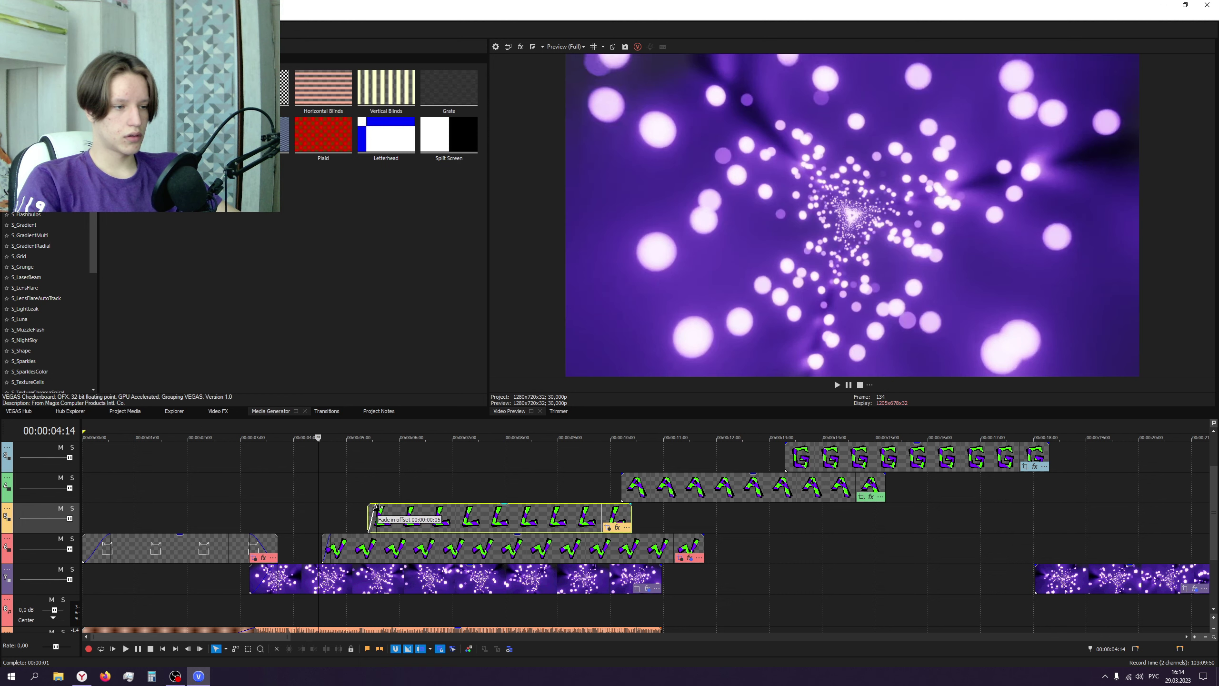
left_click(837, 385)
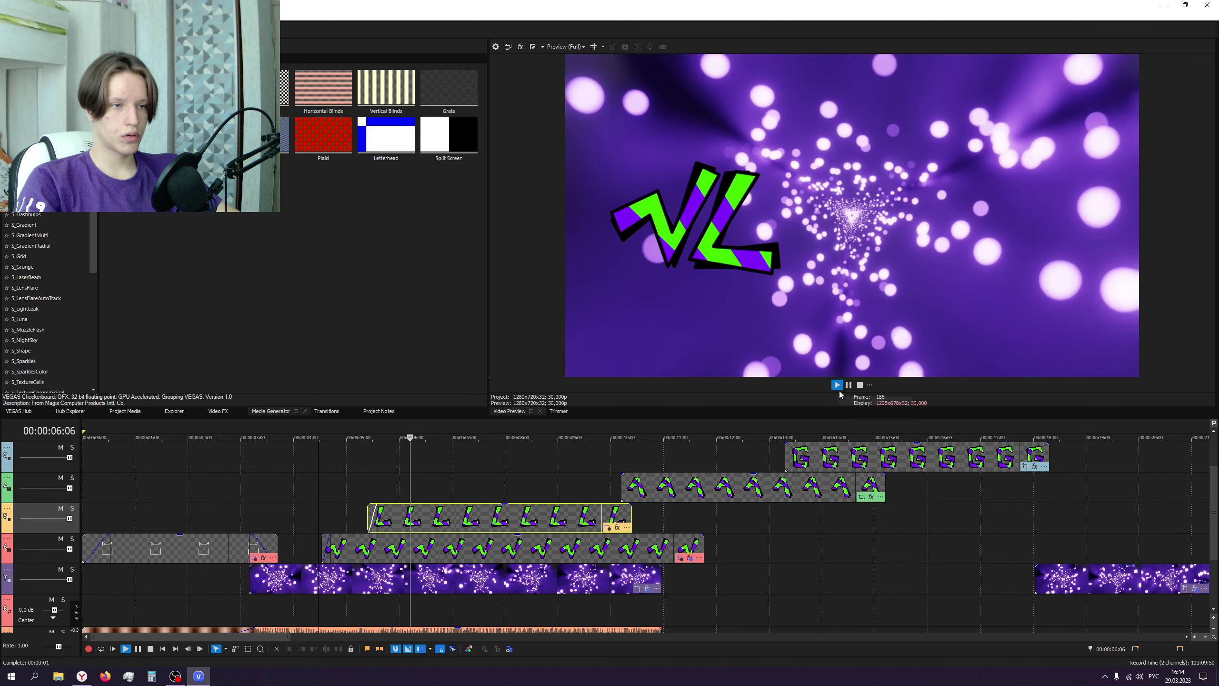
left_click(848, 384)
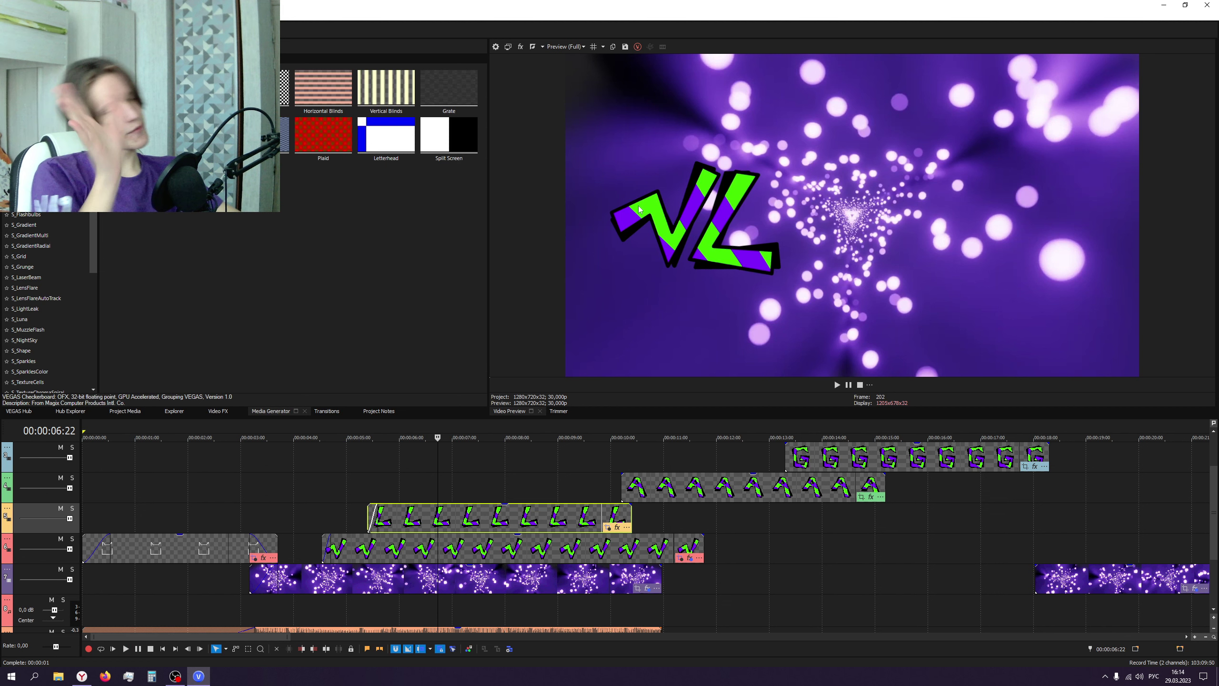
- Move the L clip slightly earlier so it starts soon after the V clip, and replay the section
left_click_drag(475, 523, 459, 523)
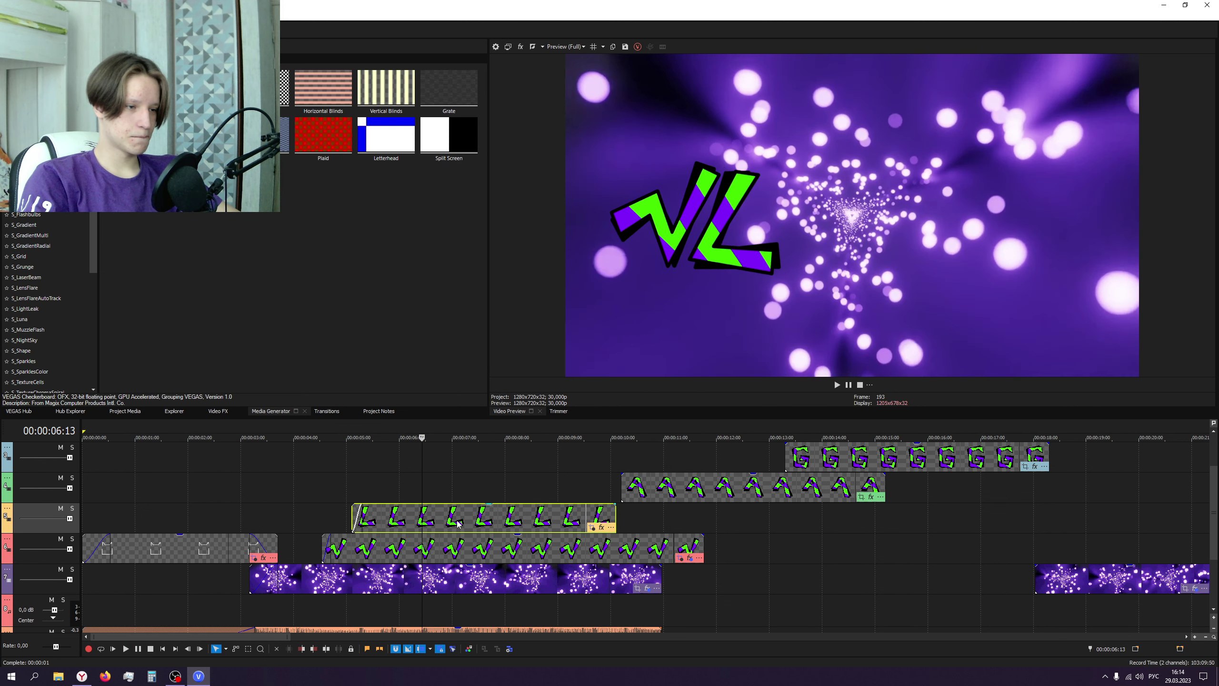
left_click(174, 432)
key("shift+space")
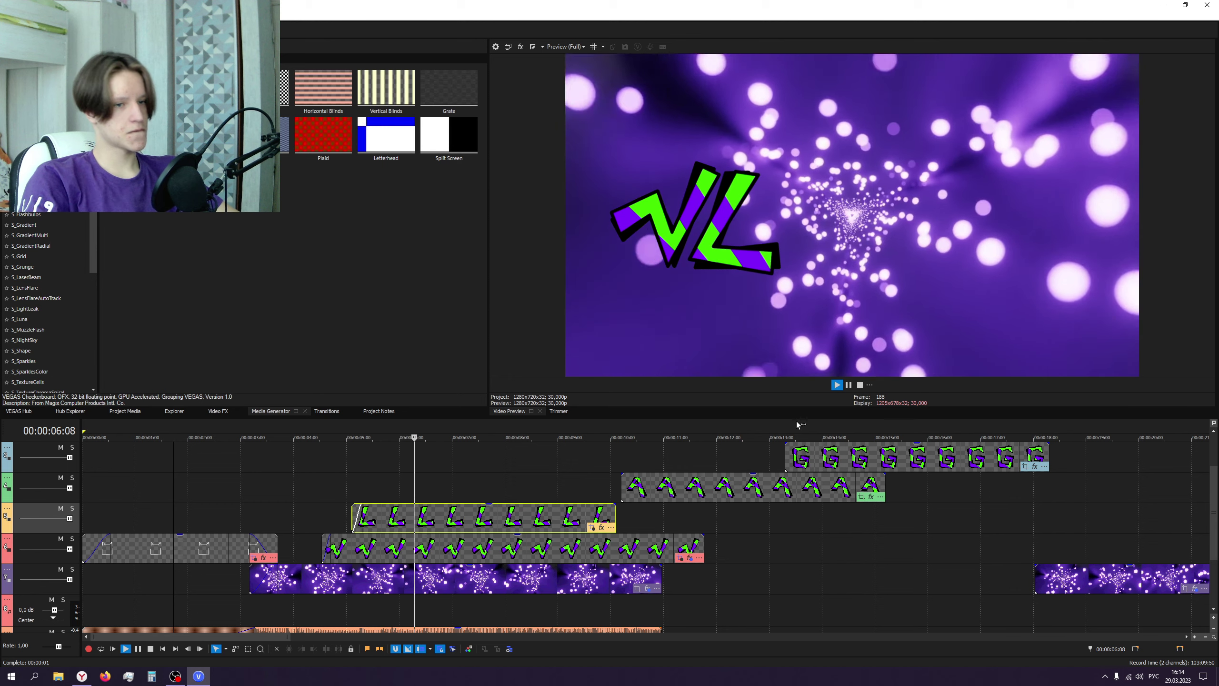
left_click(848, 384)
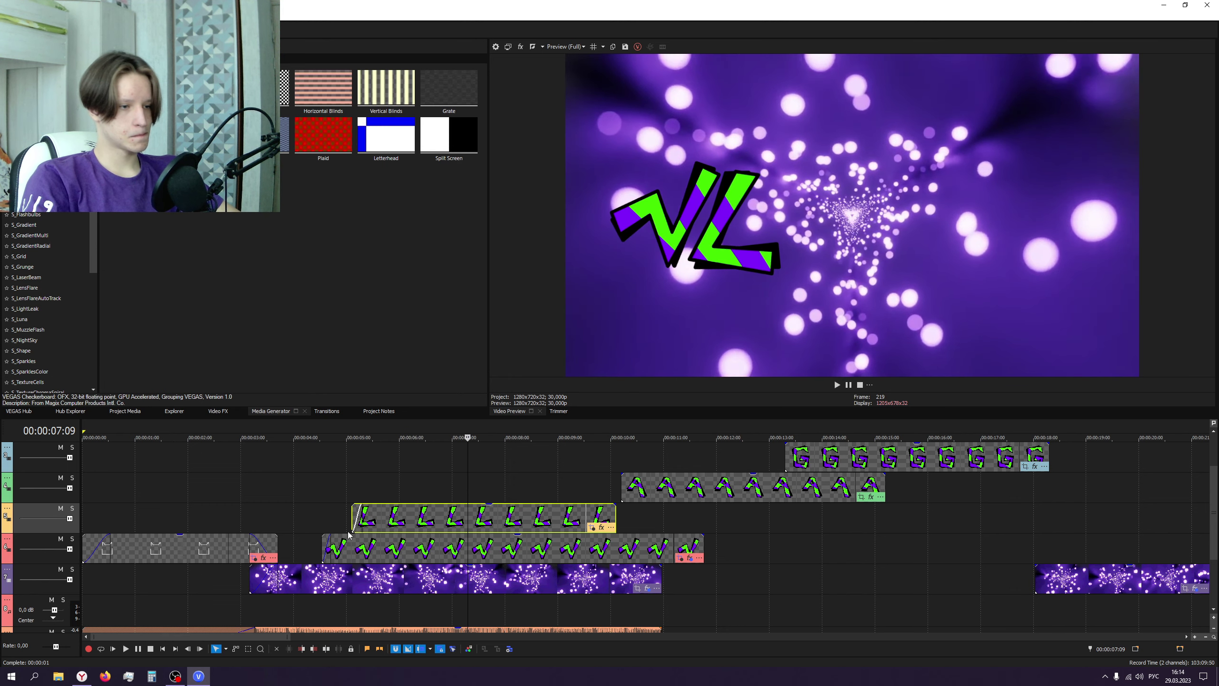
- Move the A clip to start at 00:00:05:21 and extend the L and A clips to end together with the V clip
left_click(324, 527)
left_click_drag(653, 499, 361, 495)
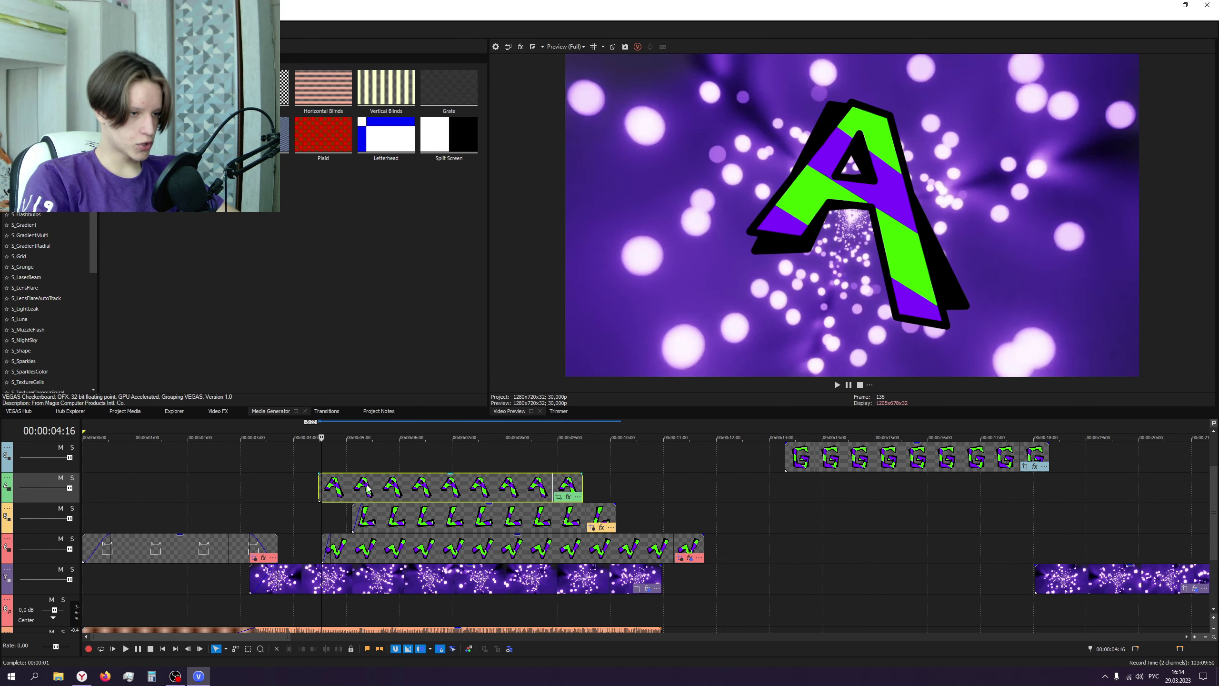
key("ctrl+alt+Right")
key("ctrl+alt+Left")
left_click_drag(351, 483, 413, 489)
left_click(386, 488)
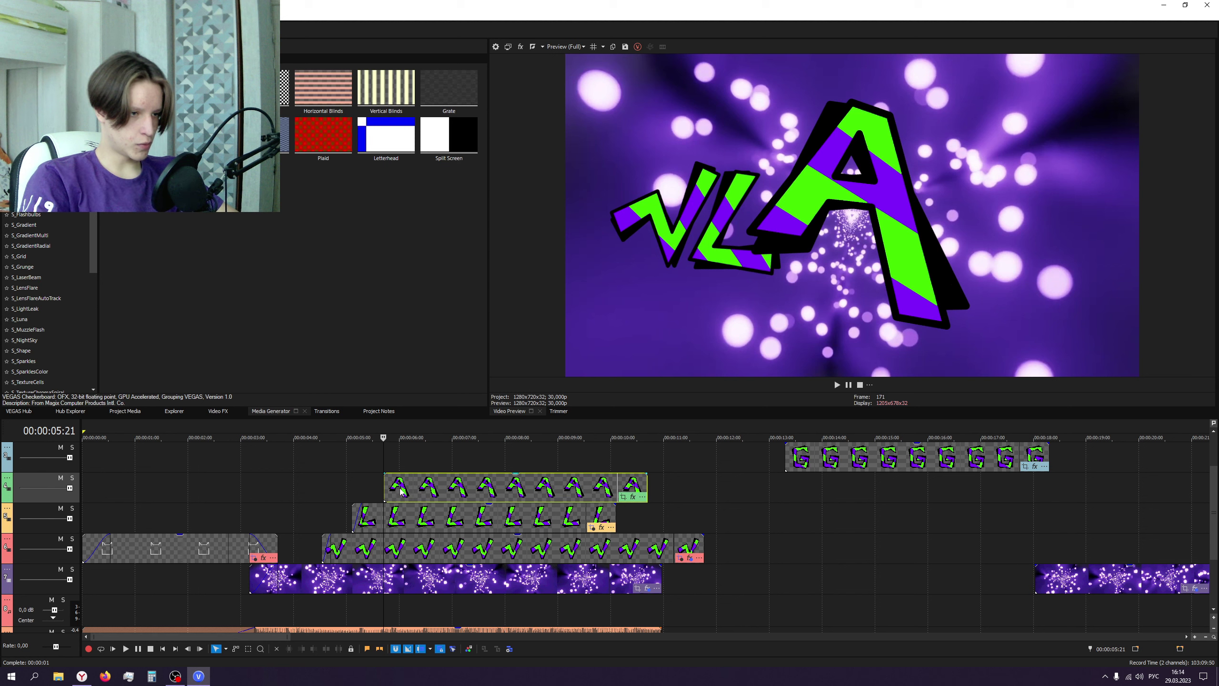
left_click_drag(614, 513, 697, 522)
left_click_drag(646, 484, 704, 490)
- Paste the final pan/crop keyframe at 00:00:00:15 in the A clip and position the A beside the L
left_click(679, 498)
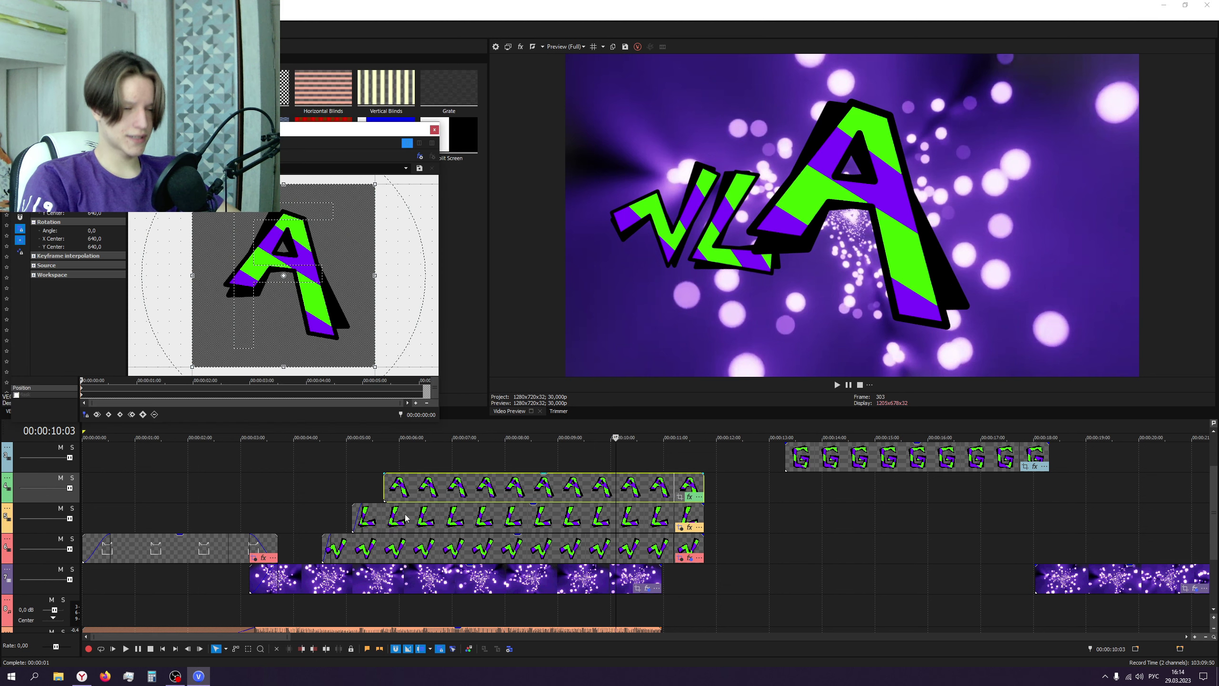
left_click(108, 388)
left_click(505, 459)
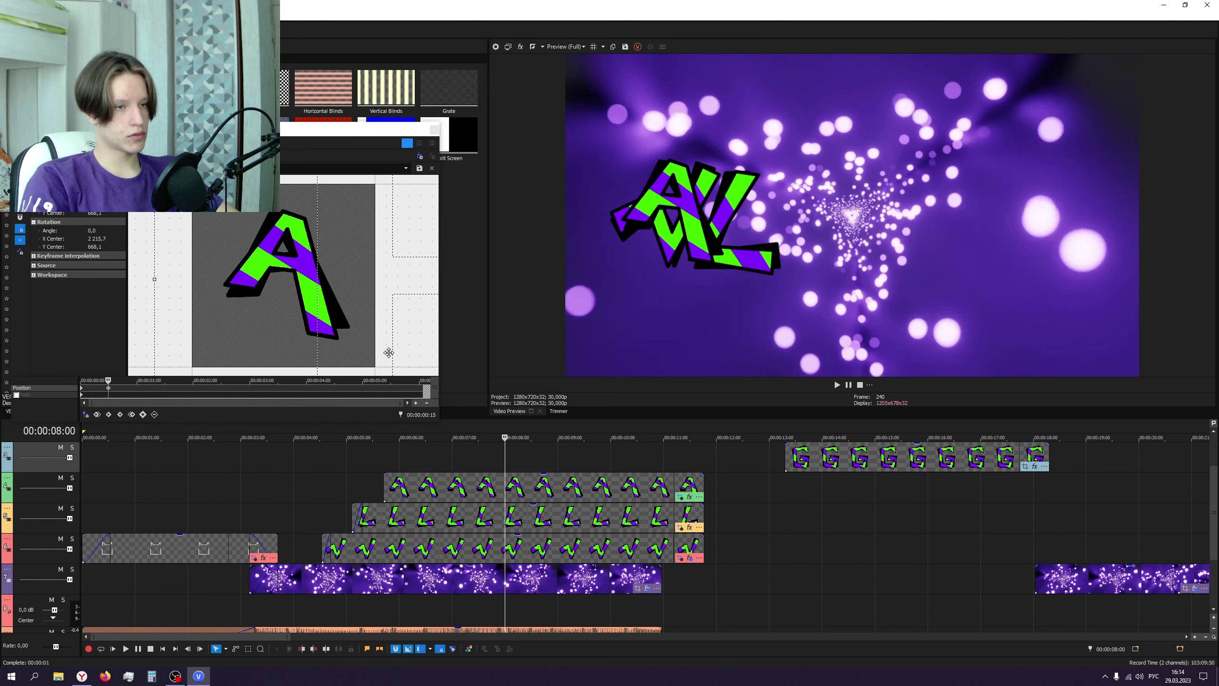
left_click(584, 453)
left_click_drag(308, 301, 164, 294)
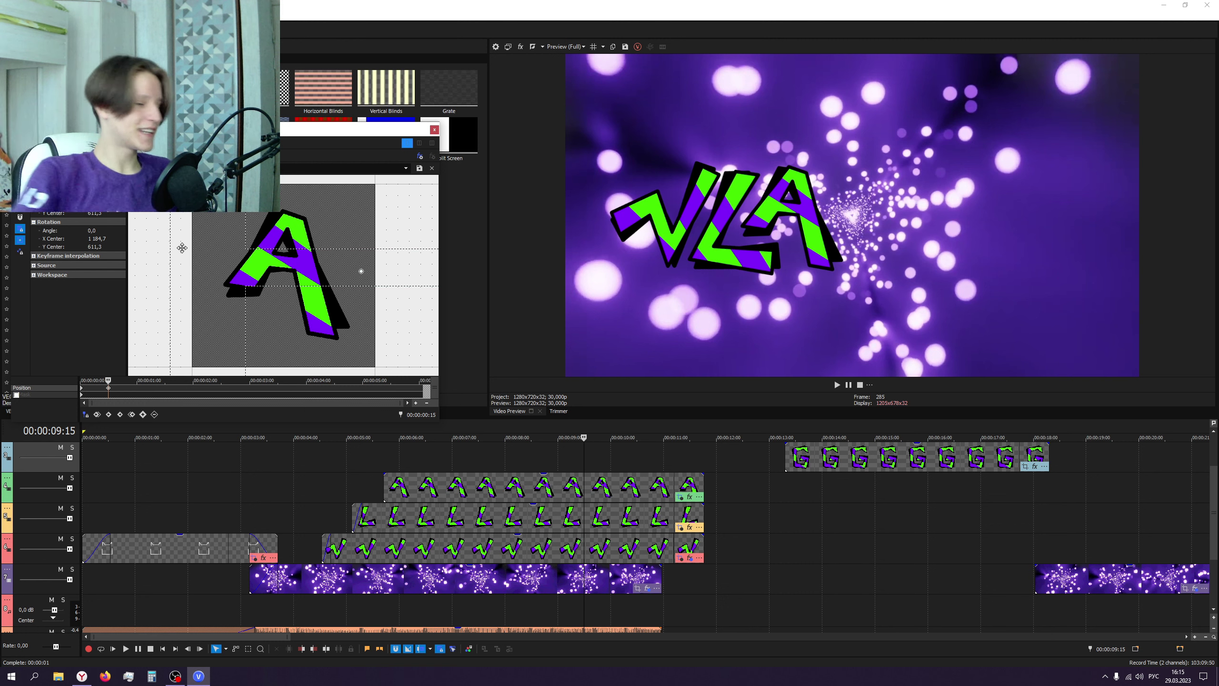
left_click(434, 129)
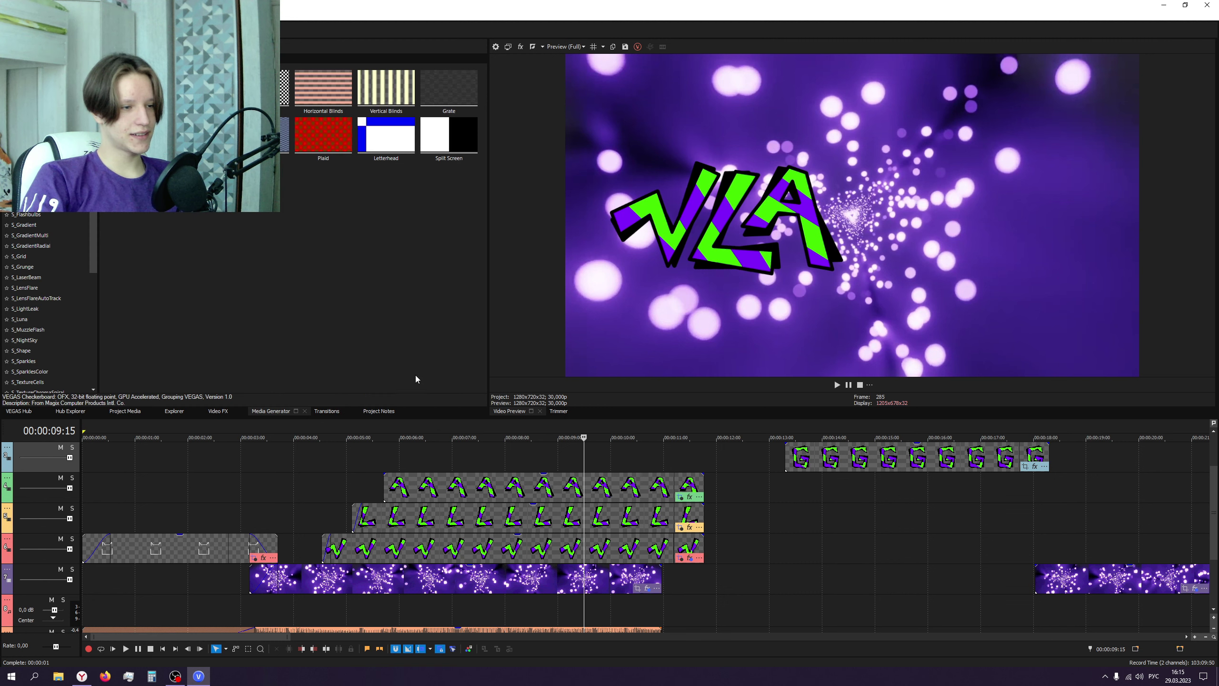
- Add a short fade-in at the start of the A clip and play the letters' entrance from 00:00:04:12
left_click(381, 474)
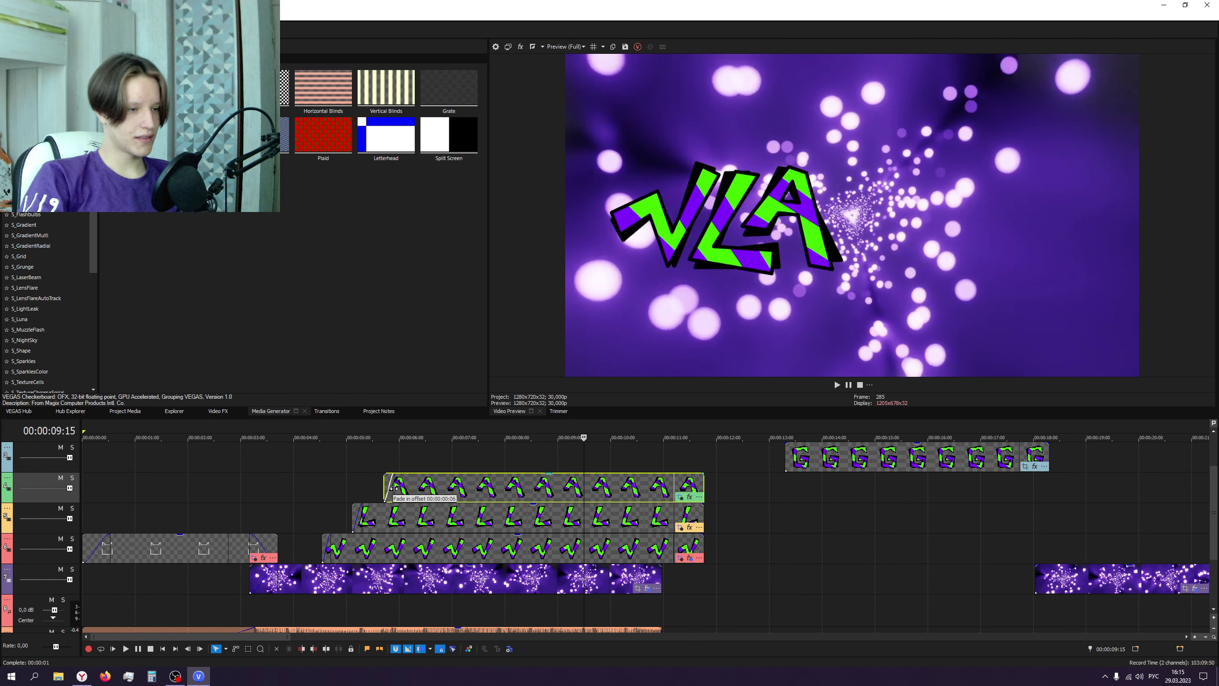
left_click(314, 475)
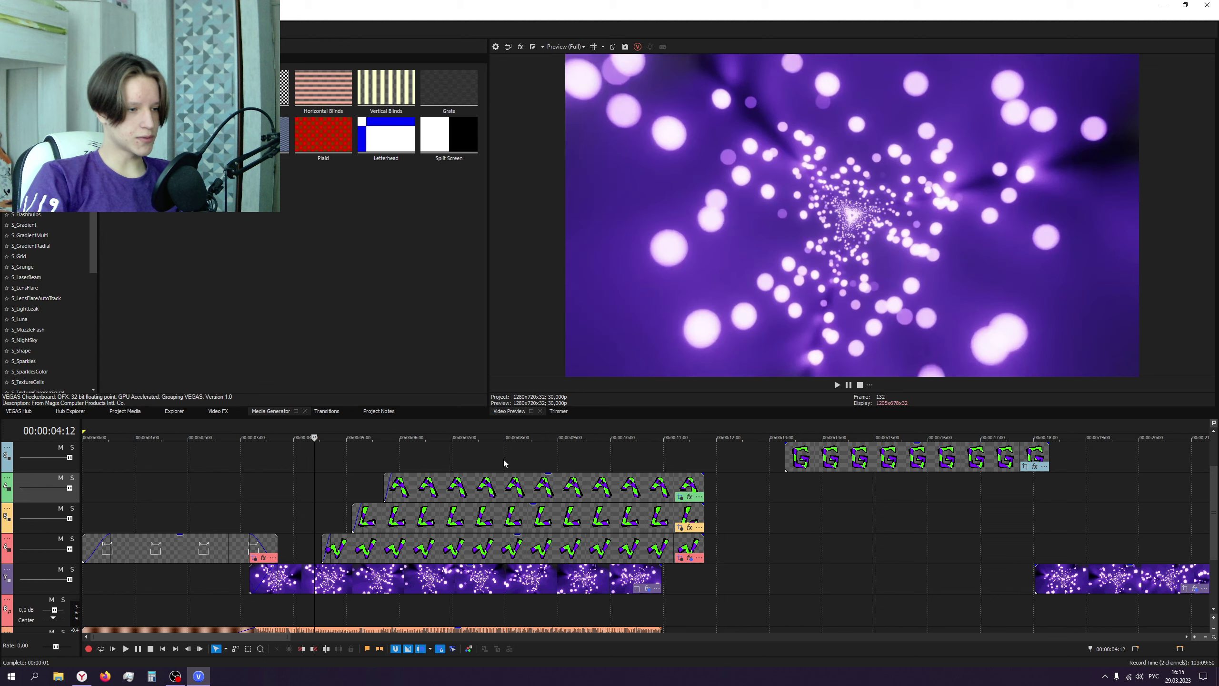
left_click(845, 385)
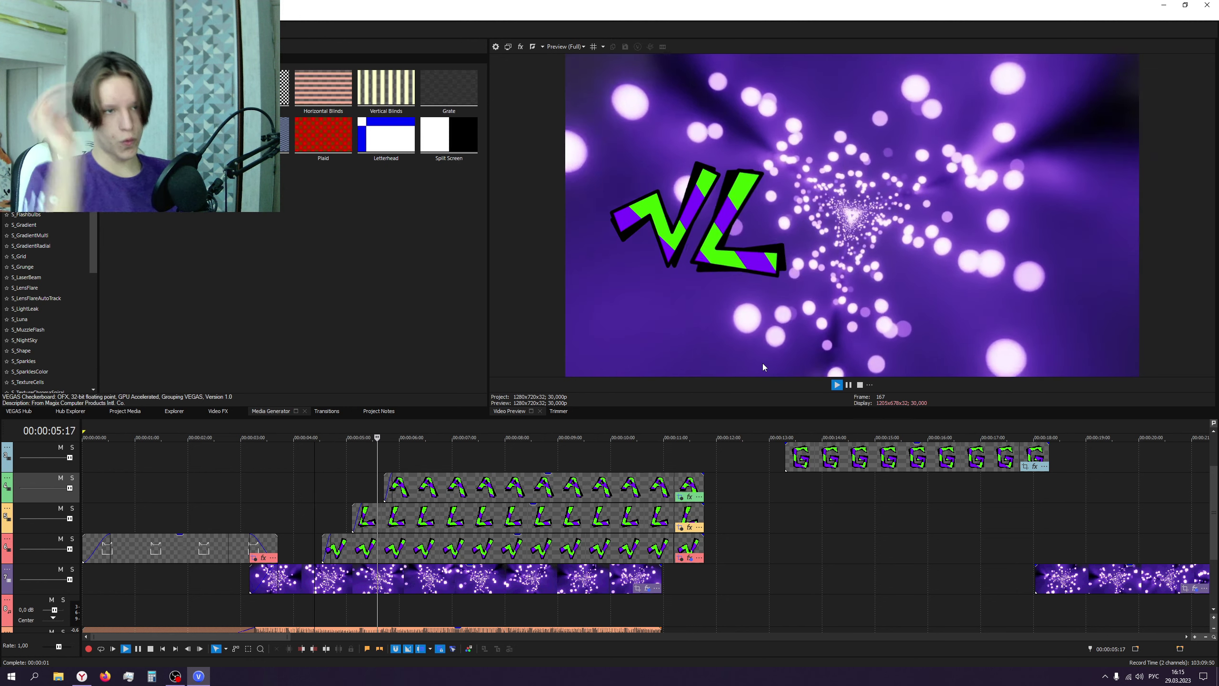
left_click(849, 386)
- Stagger the G clip after the A clip with a fade-in and a pan/crop entrance beside the A, and play it from 00:00:04:13
left_click_drag(812, 454, 449, 454)
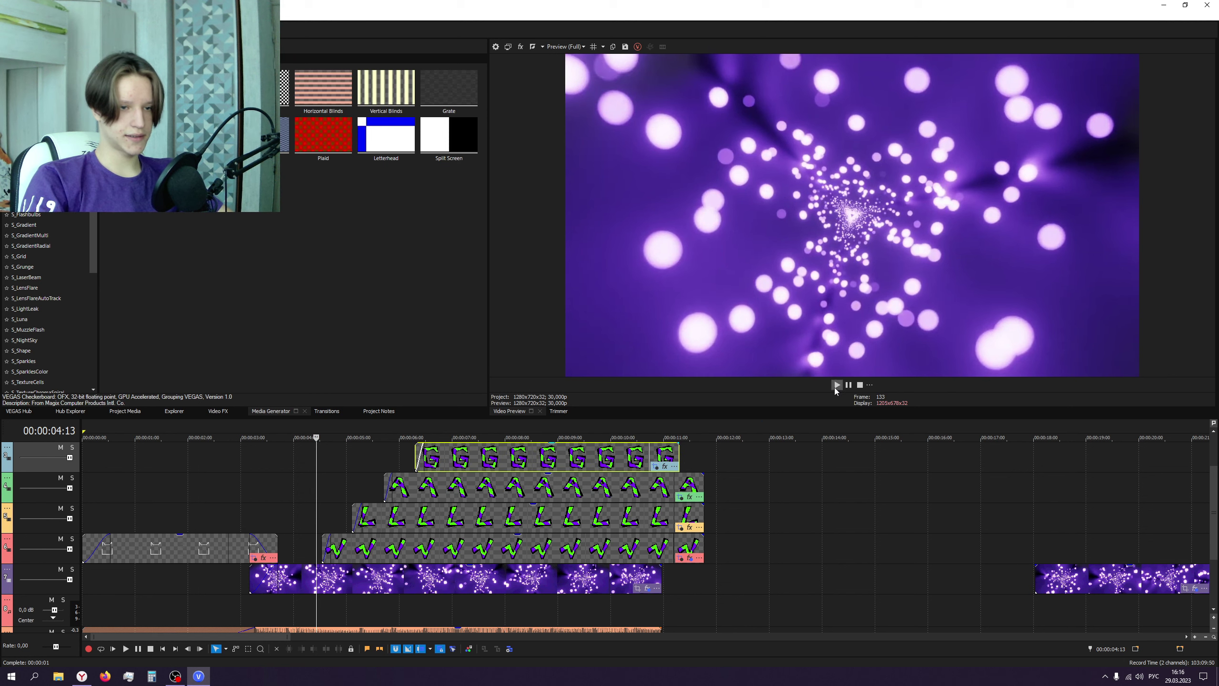
left_click(835, 385)
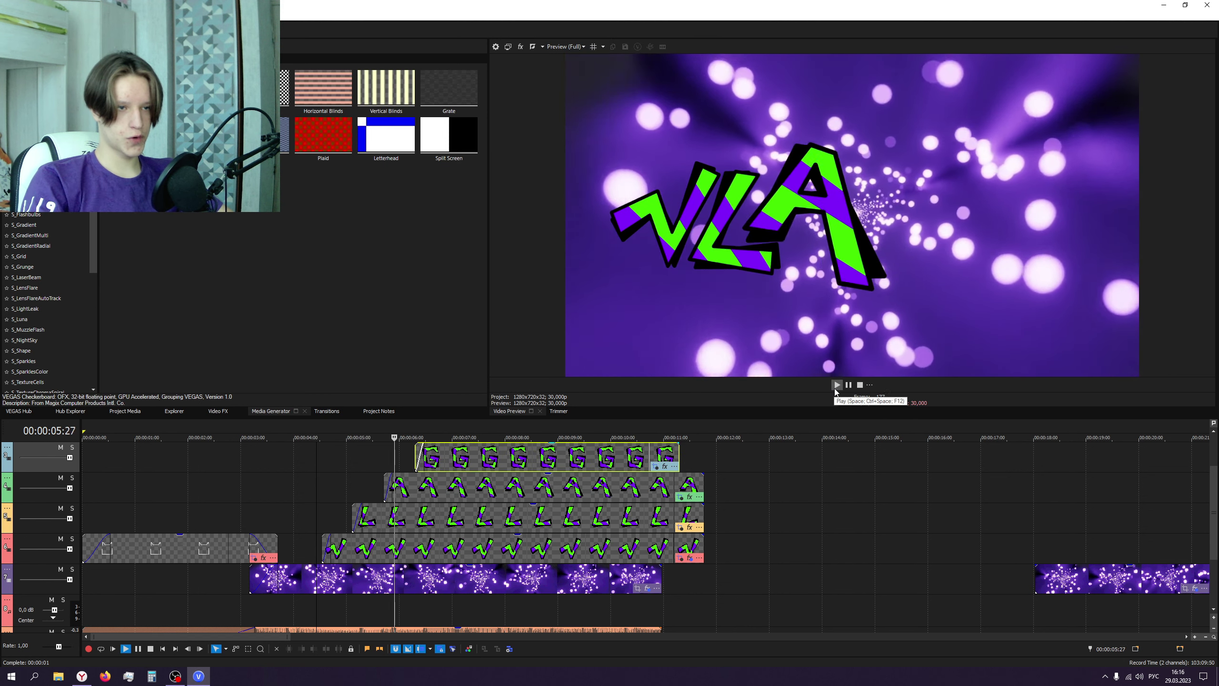
left_click(848, 385)
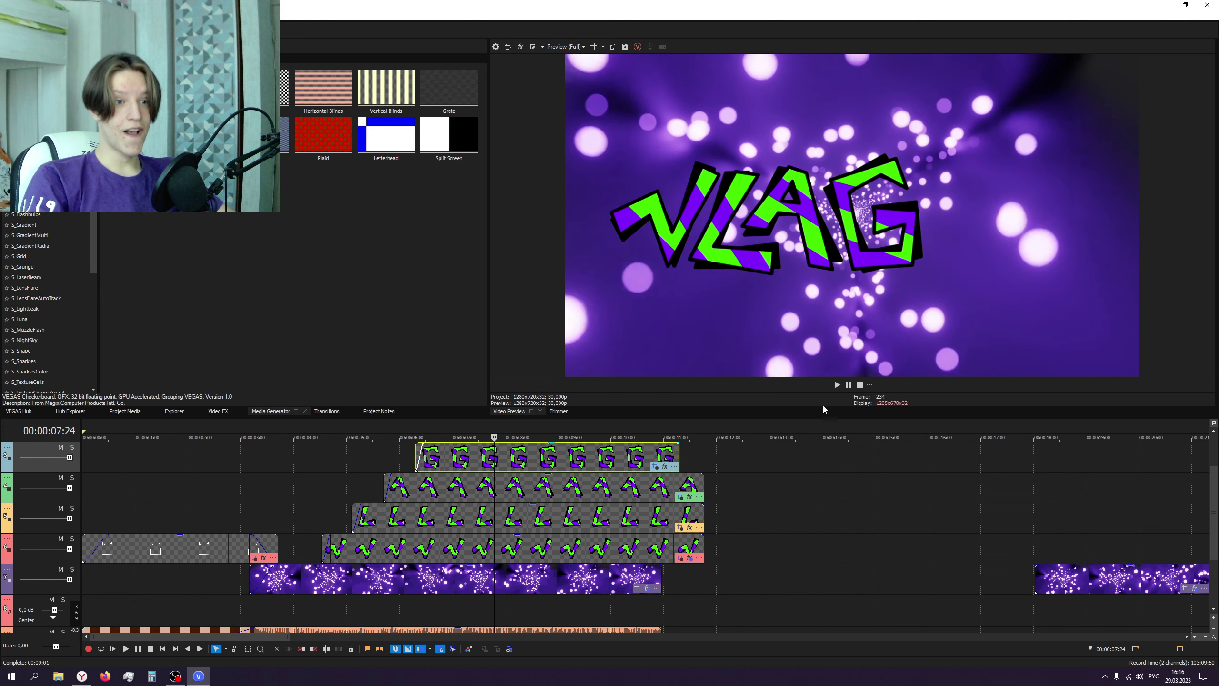
- Extend the G clip to end with the other letters and move the E clip to start shortly after the G clip
scroll(767, 502, "up", 2)
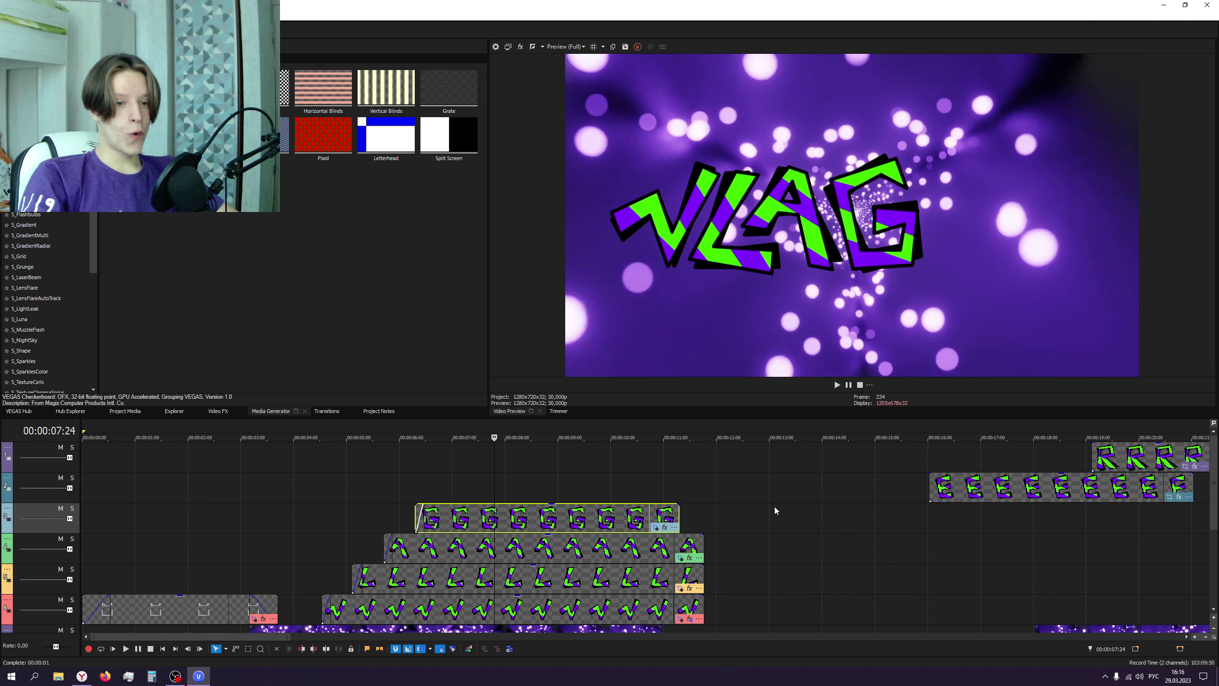
left_click_drag(677, 512, 703, 513)
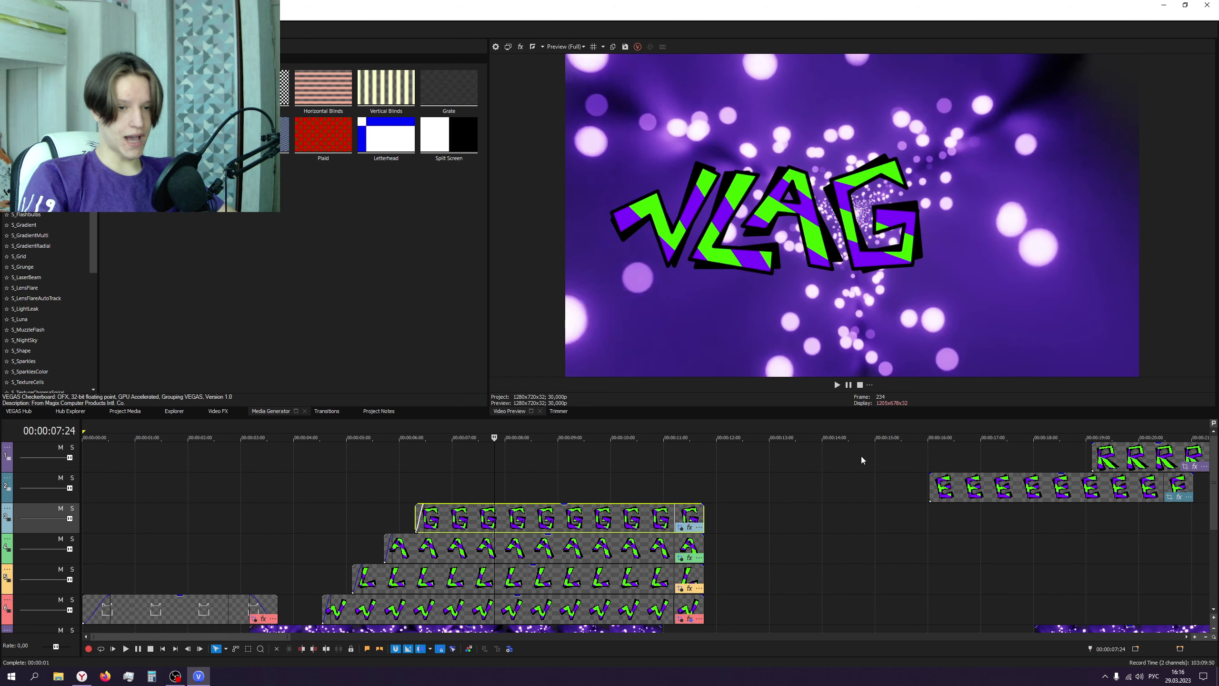
left_click_drag(994, 486, 508, 487)
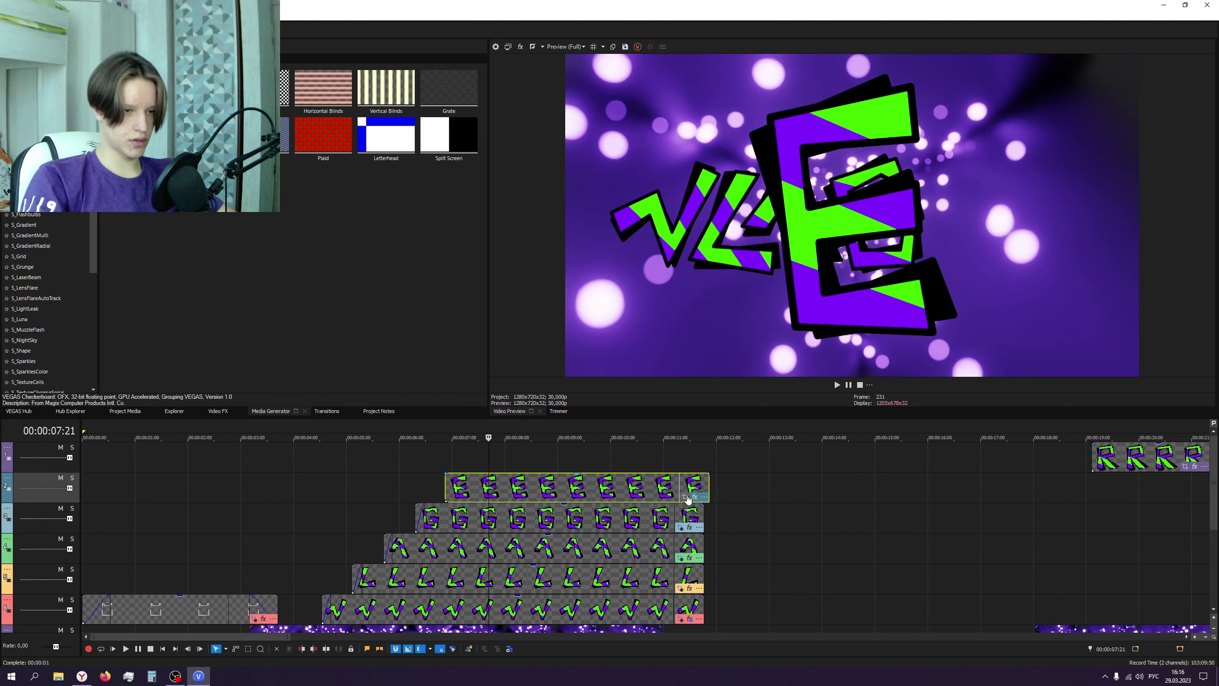
- Give the E and R clips staggered pan/crop entrances that complete the word VLAGER, and play the sequence from 00:00:04:12
left_click(686, 496)
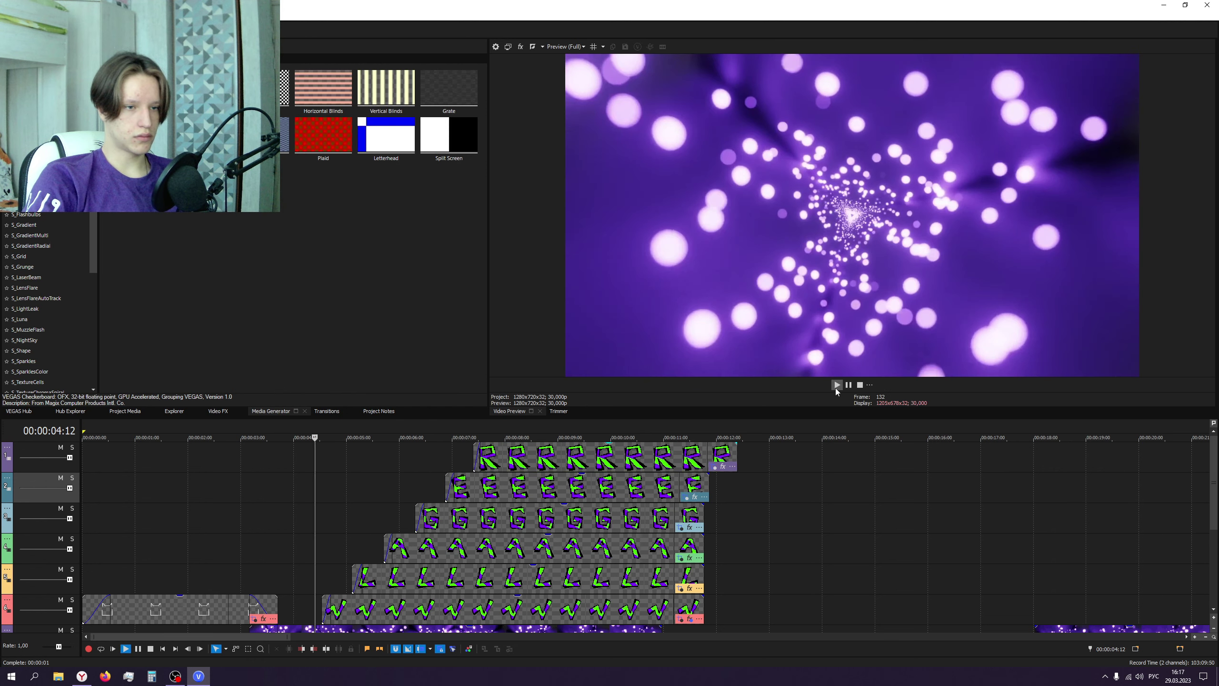
left_click(836, 384)
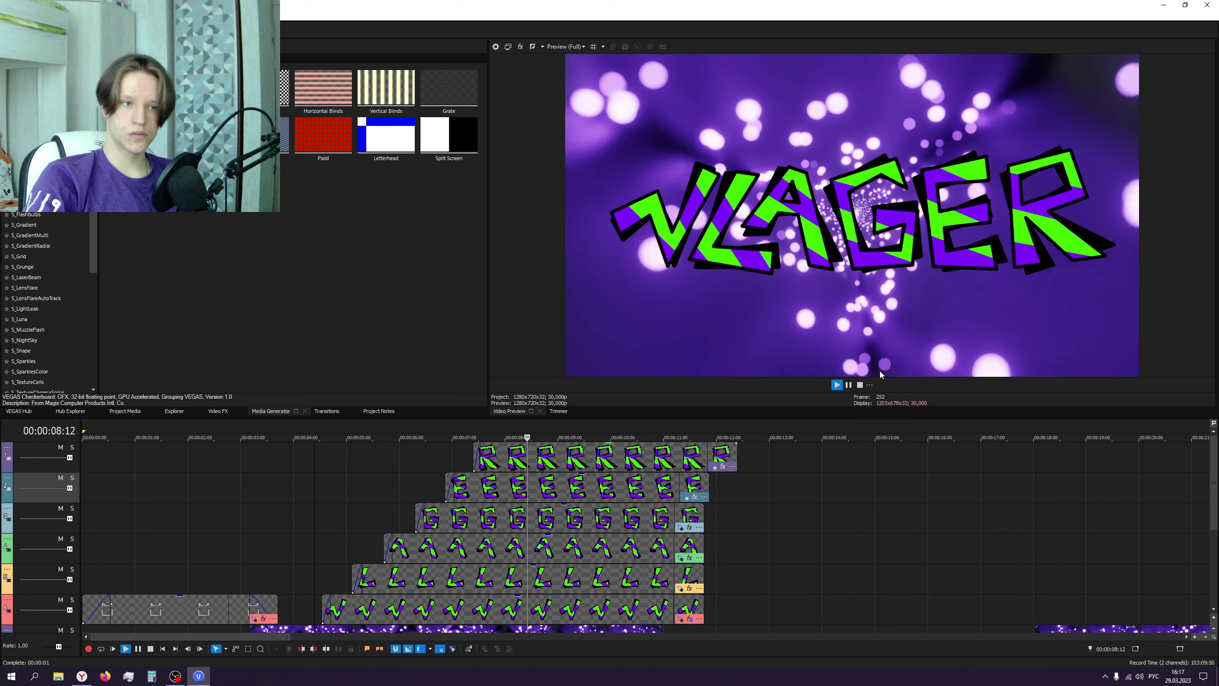
left_click(850, 384)
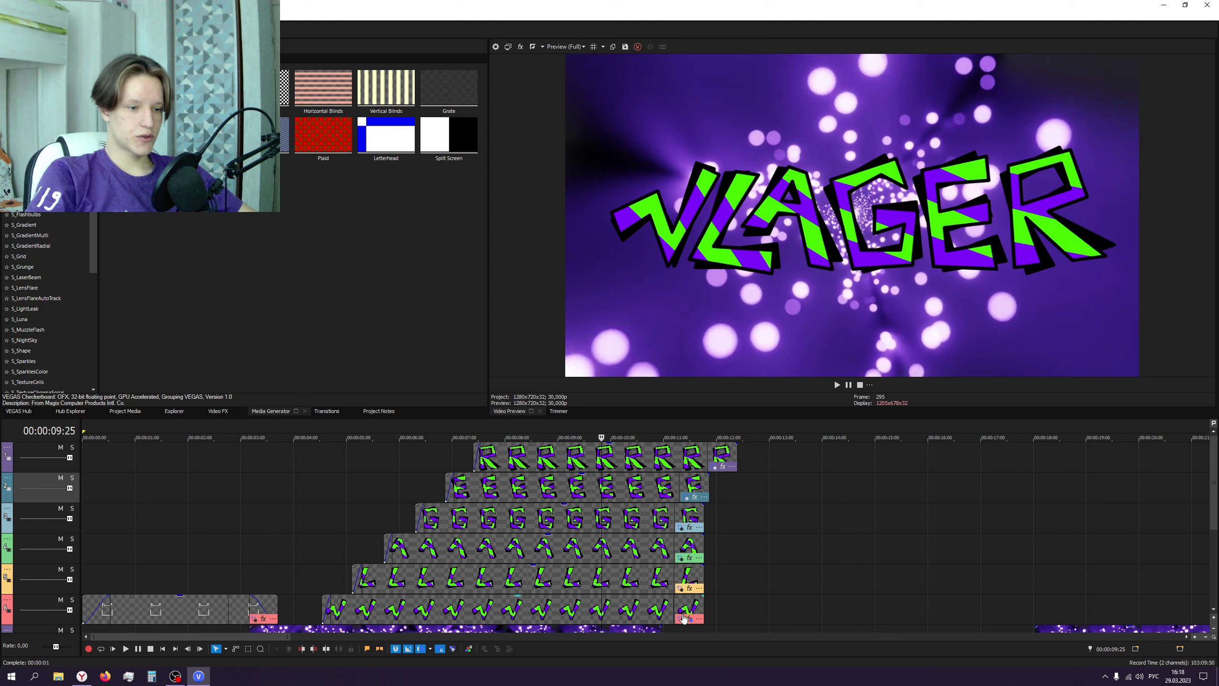
- Open the V clip's pan/crop settings and examine the assembled word frame by frame around 00:00:08:05
left_click(684, 619)
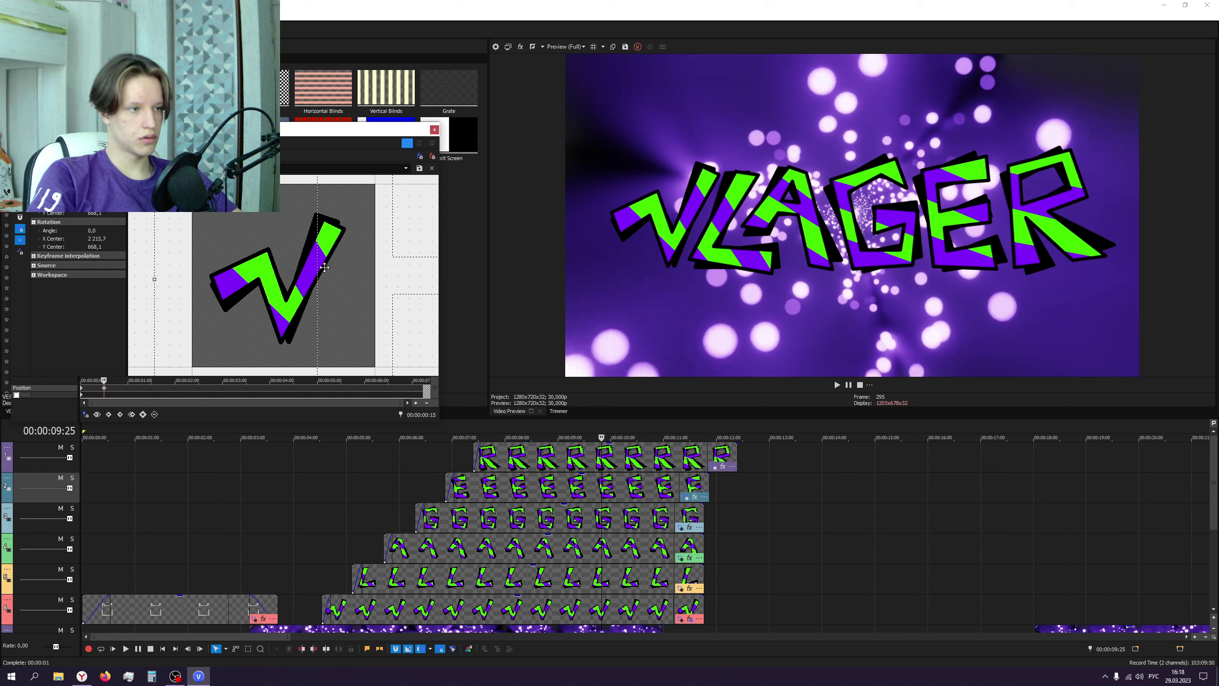
left_click(514, 438)
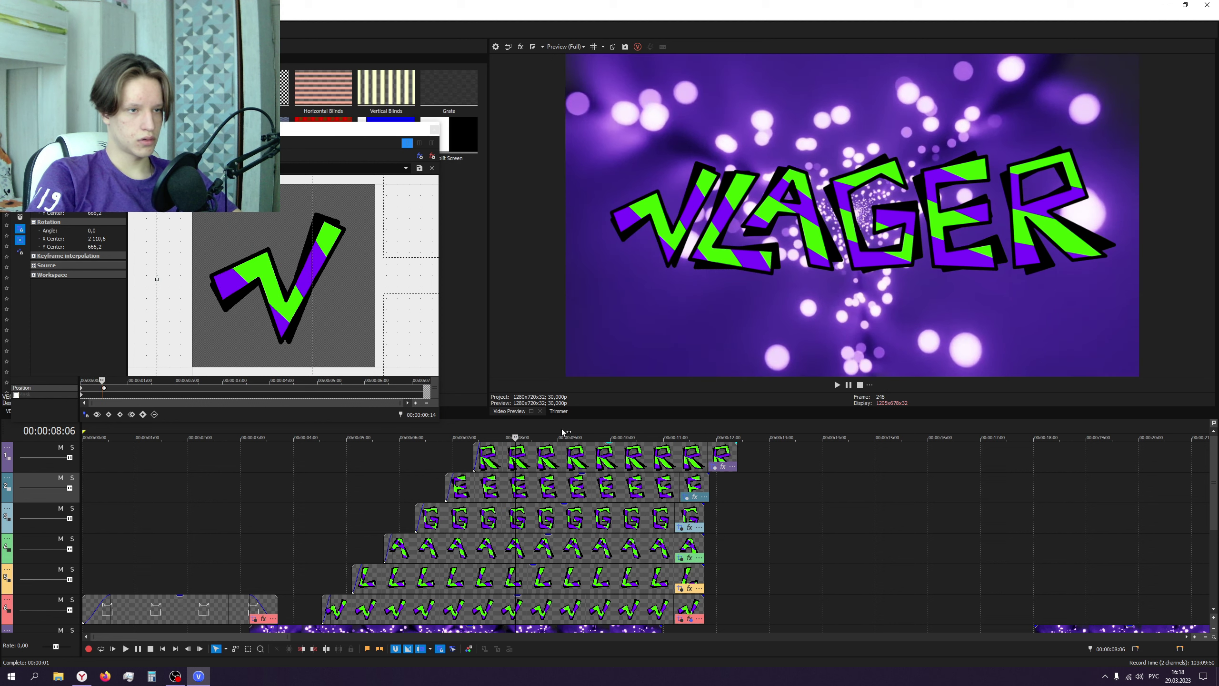
key("Left")
key("Right")
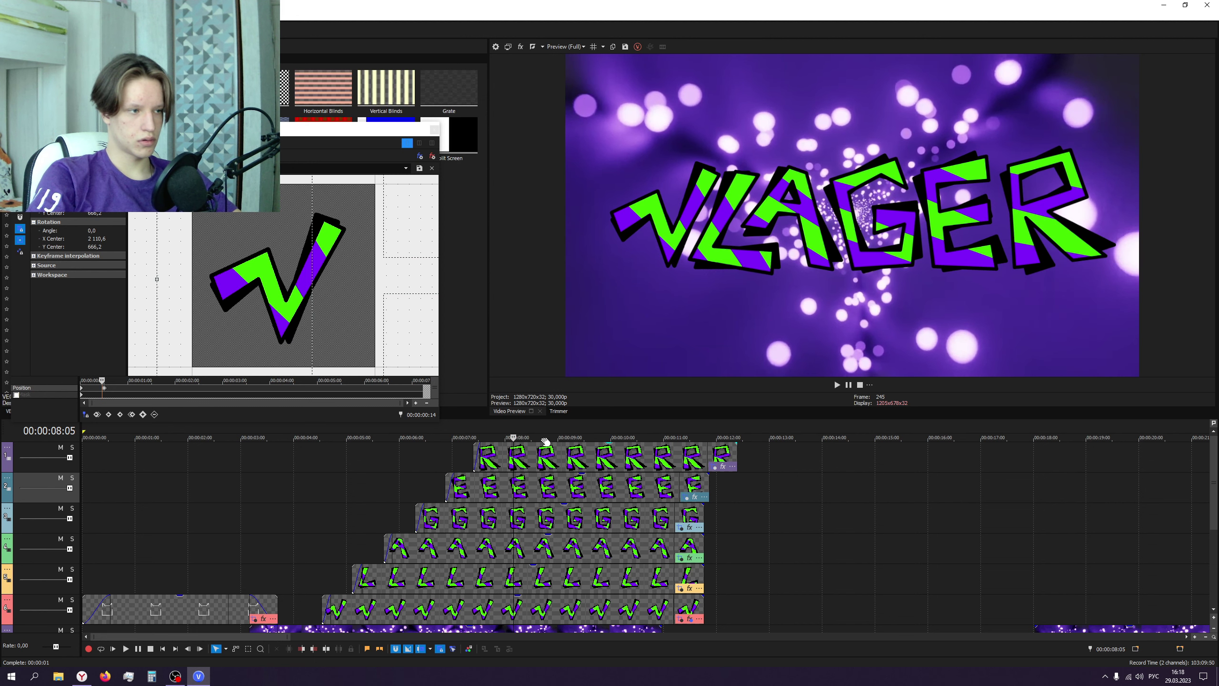
key("Left")
key("Right")
key("Left")
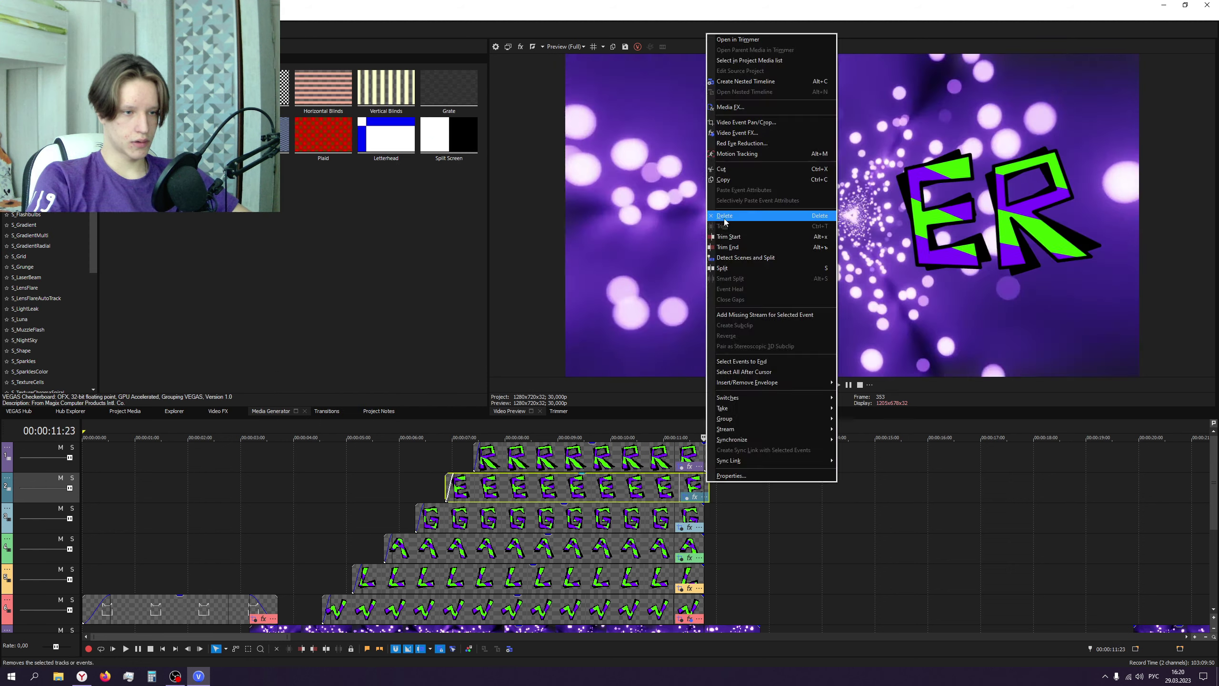
left_click(724, 219)
key("ctrl+z")
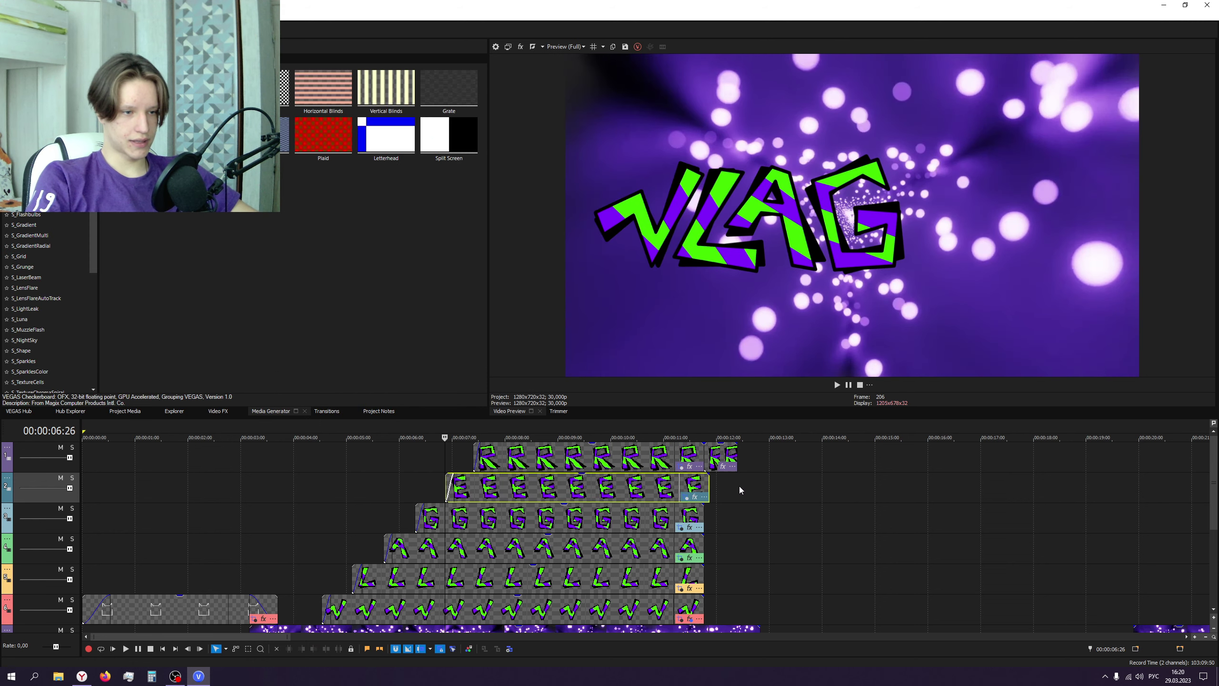
- Trim the E and R clips to end at 00:00:11:23 with the other letters, deleting the leftover pieces
left_click(703, 491)
key("s")
right_click(708, 484)
left_click(716, 219)
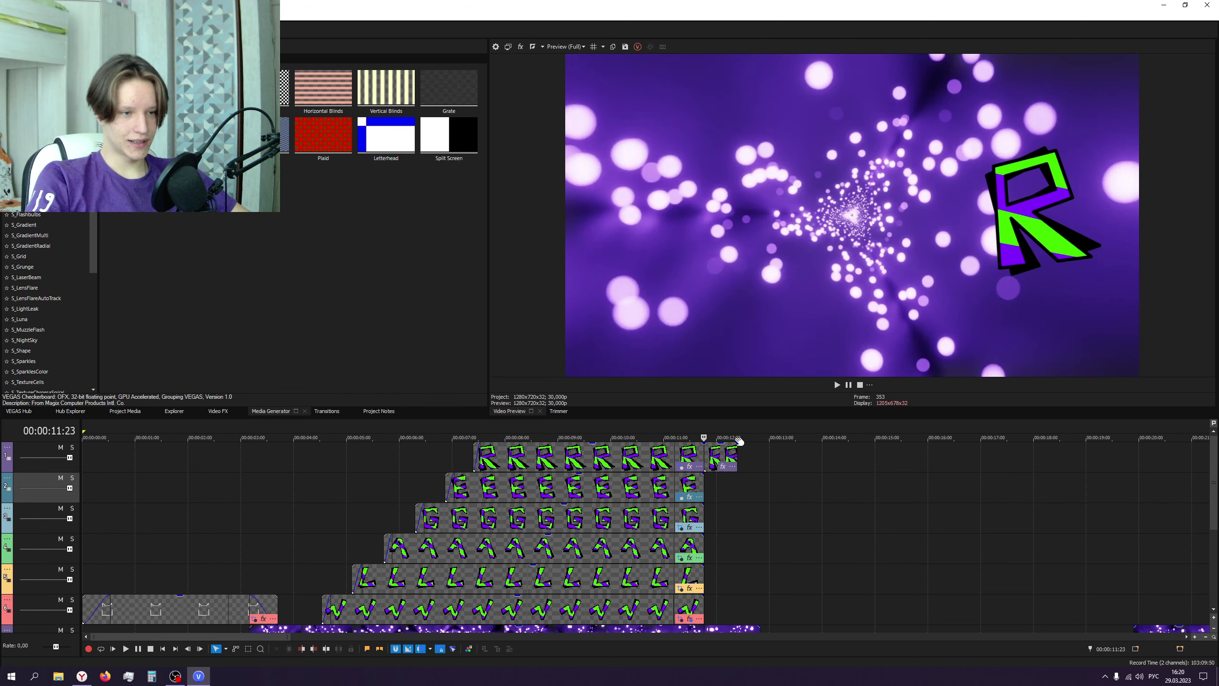
right_click(718, 446)
left_click(750, 355)
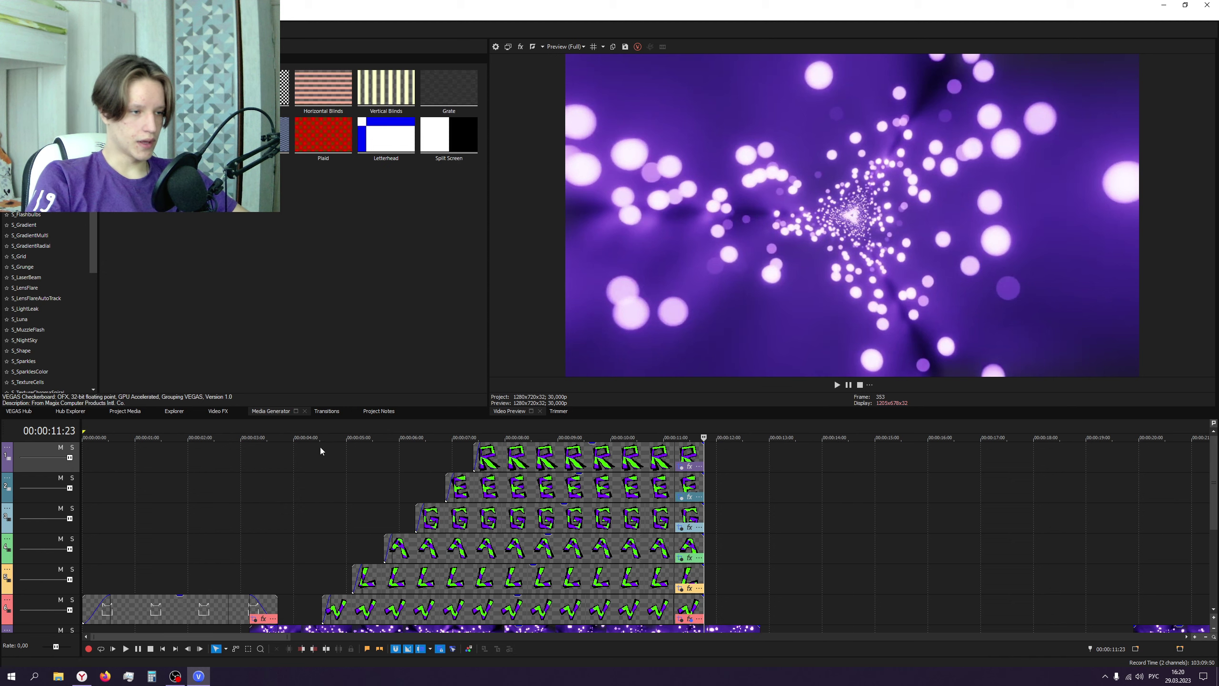
- Play the letters' entrance from before the V clip through to the complete word VLAGER
left_click(284, 434)
left_click(837, 385)
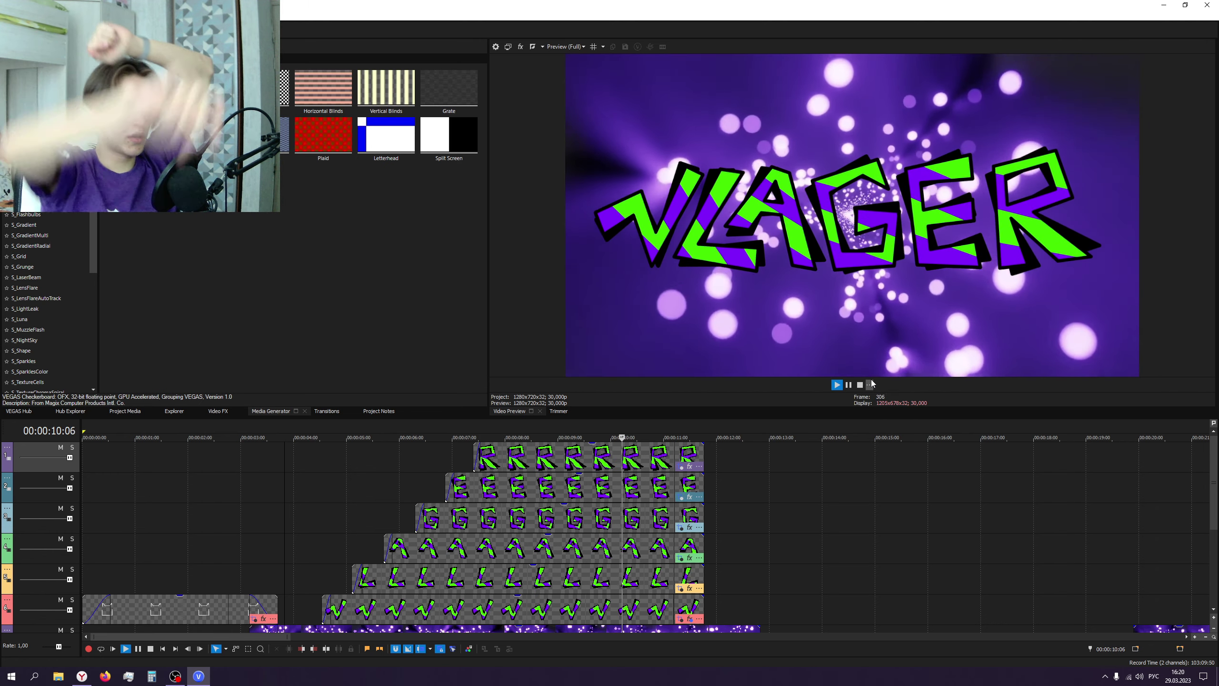
left_click(848, 385)
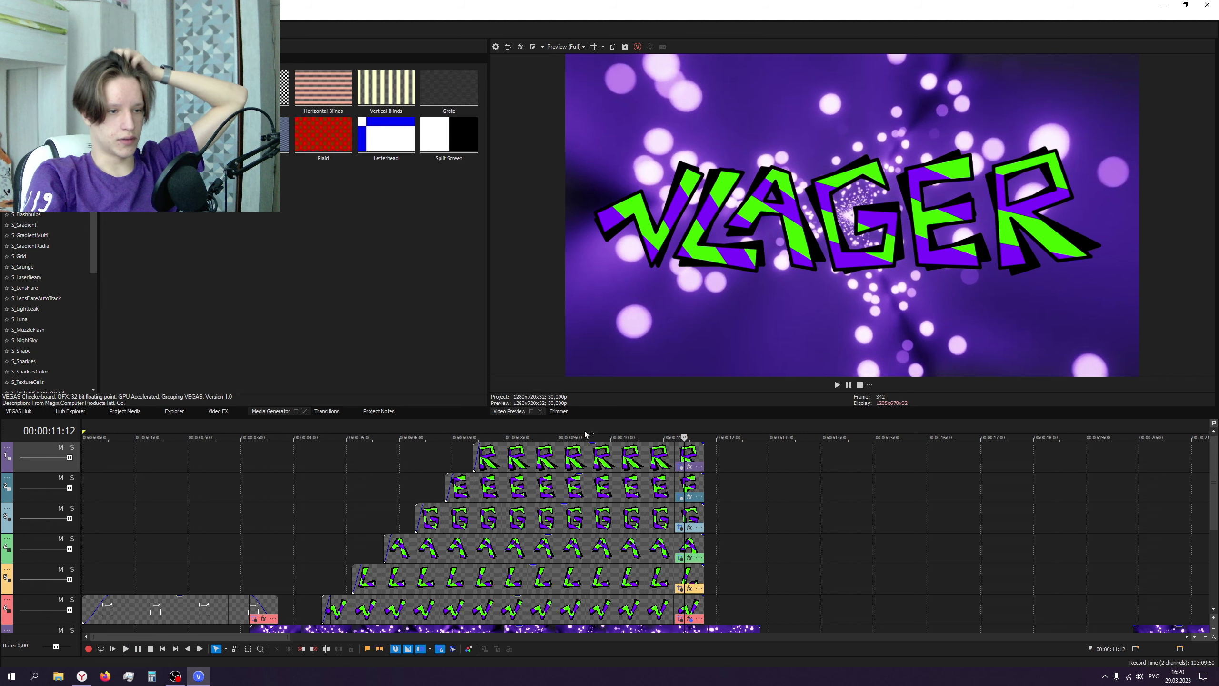
- Extend the music clip on the audio track so it ends just before 00:00:16:00
left_click(585, 435)
scroll(708, 518, "down", 4)
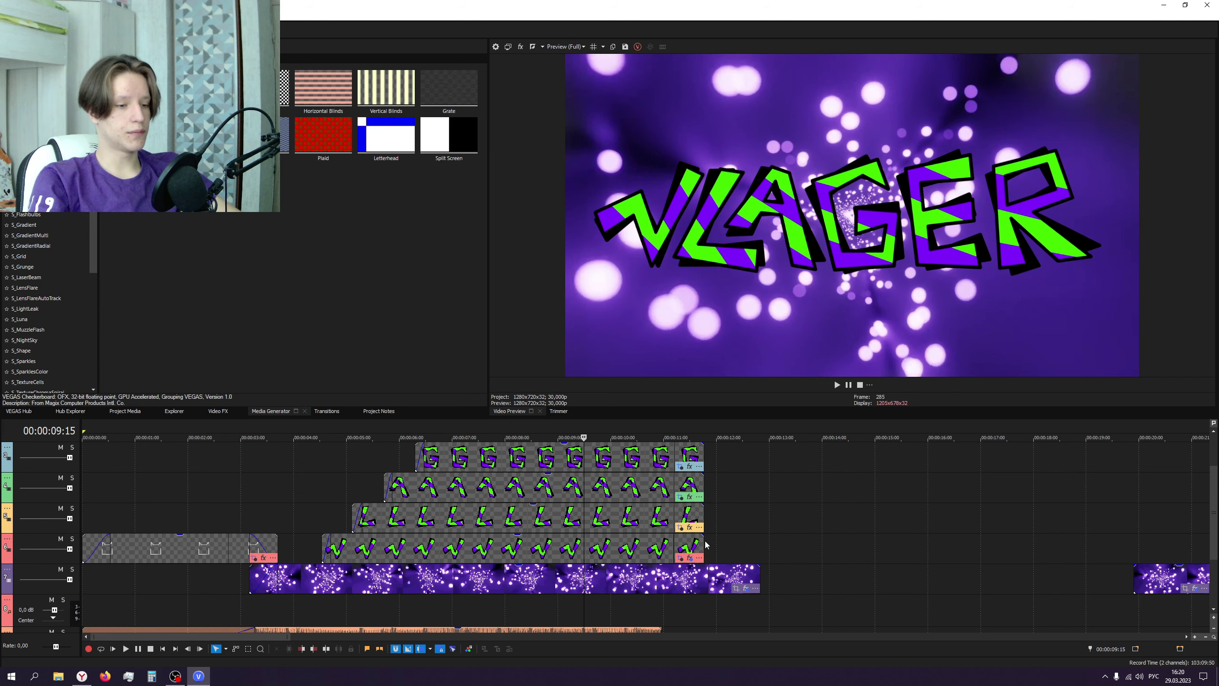
left_click_drag(660, 580, 783, 580)
left_click_drag(661, 572, 914, 566)
- Play the complete word with the extended music from 00:00:08:15 to find the point where the letters should end
left_click(531, 434)
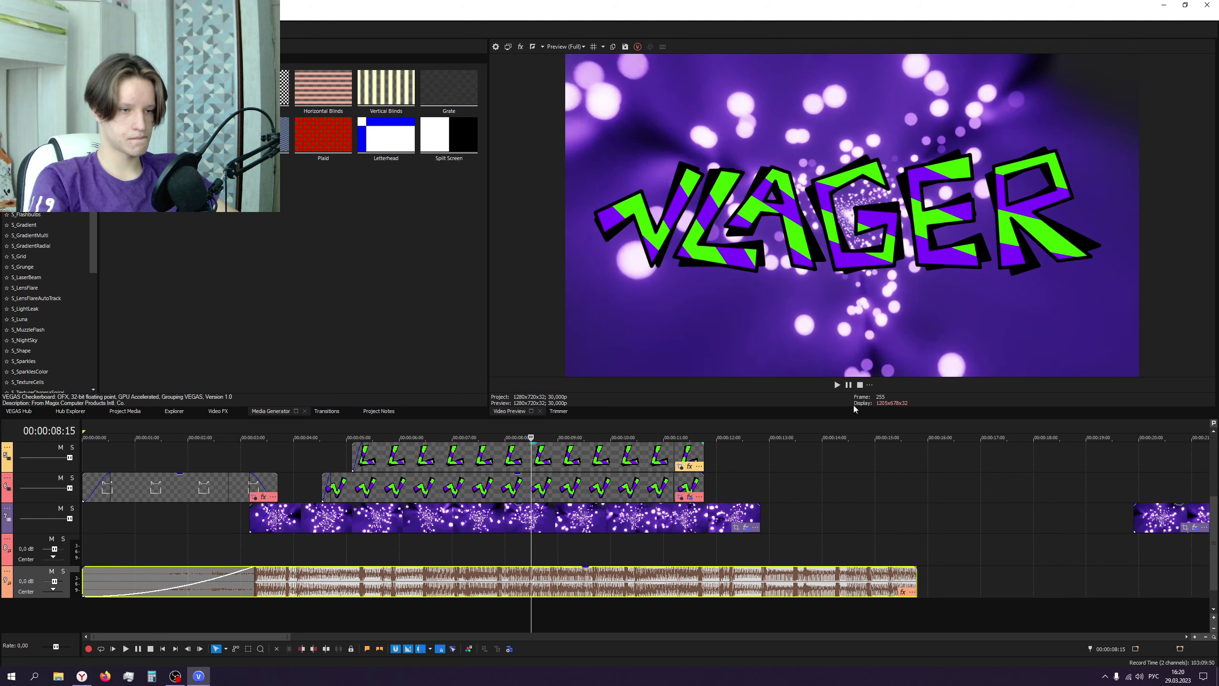
left_click(838, 385)
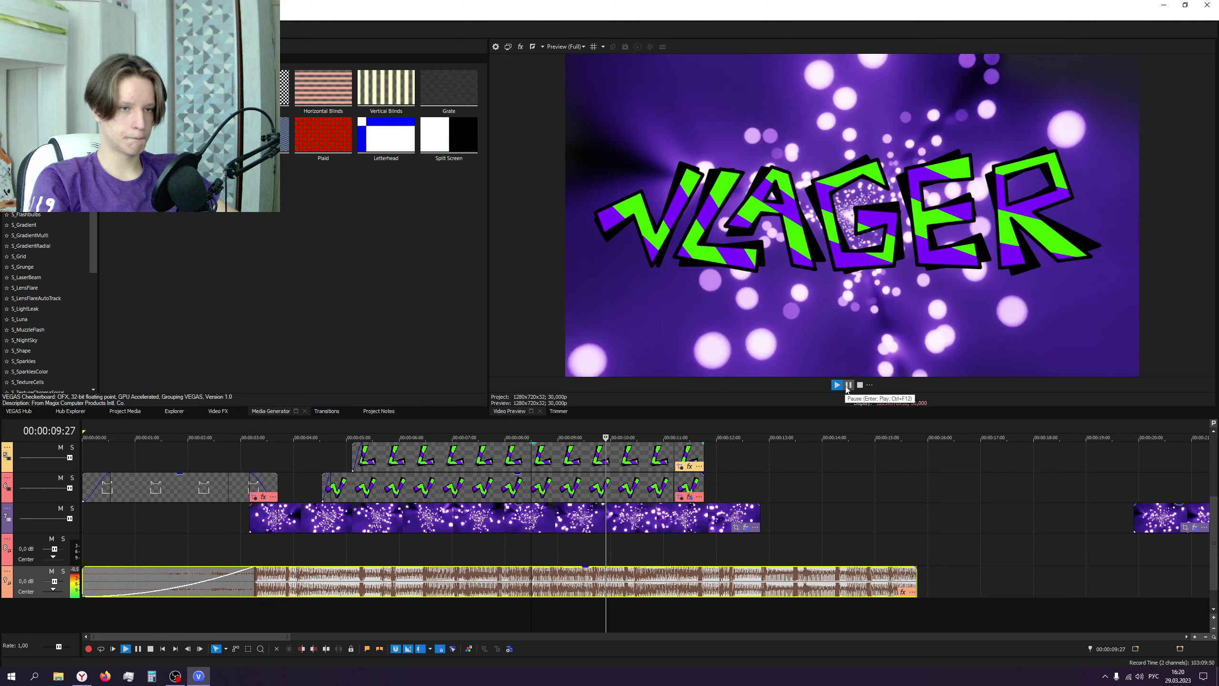
left_click(371, 431)
left_click(338, 426)
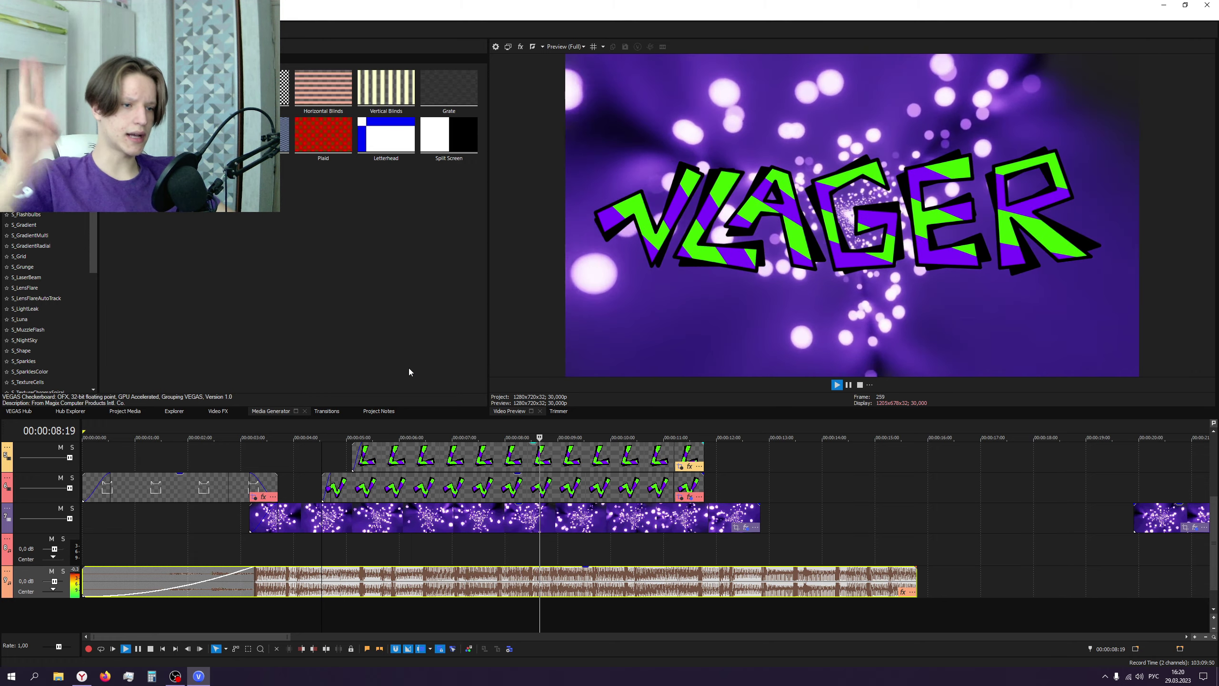
- Split the V, L, A, G, E and R letter clips at 00:00:09:26
left_click(604, 457)
key("s")
left_click(603, 486)
key("s")
scroll(605, 500, "up", 4)
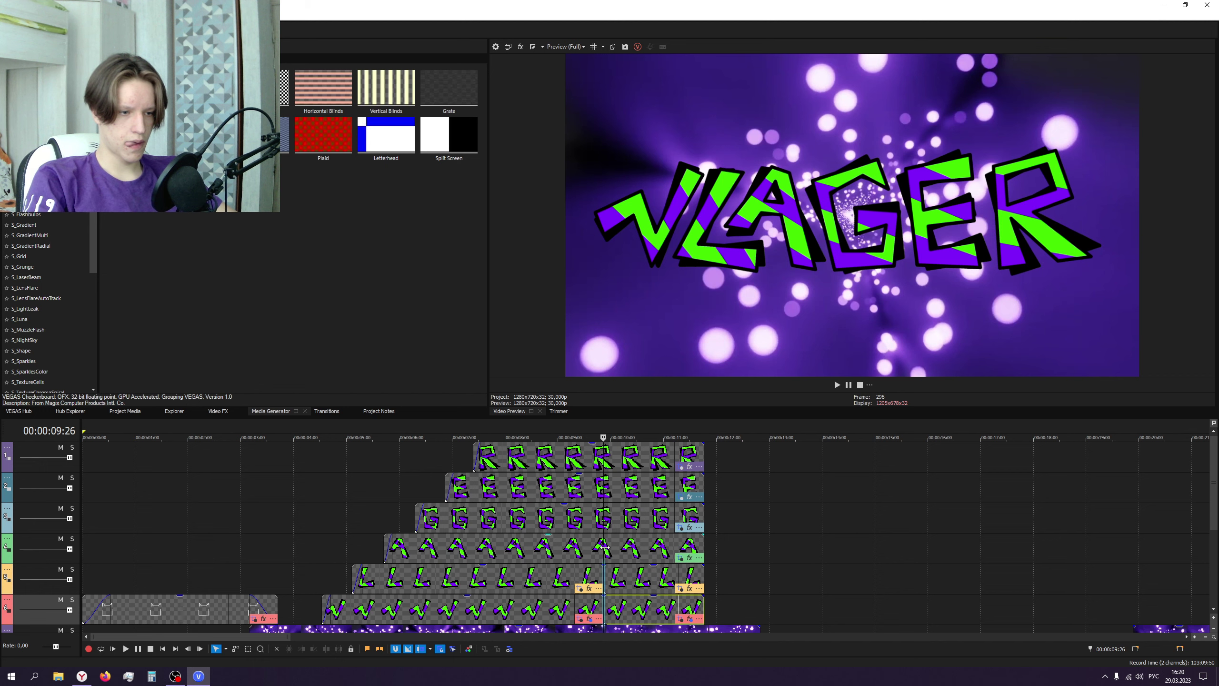
left_click(605, 548)
key("s")
left_click(605, 518)
key("s")
left_click(606, 488)
key("s")
left_click(607, 466)
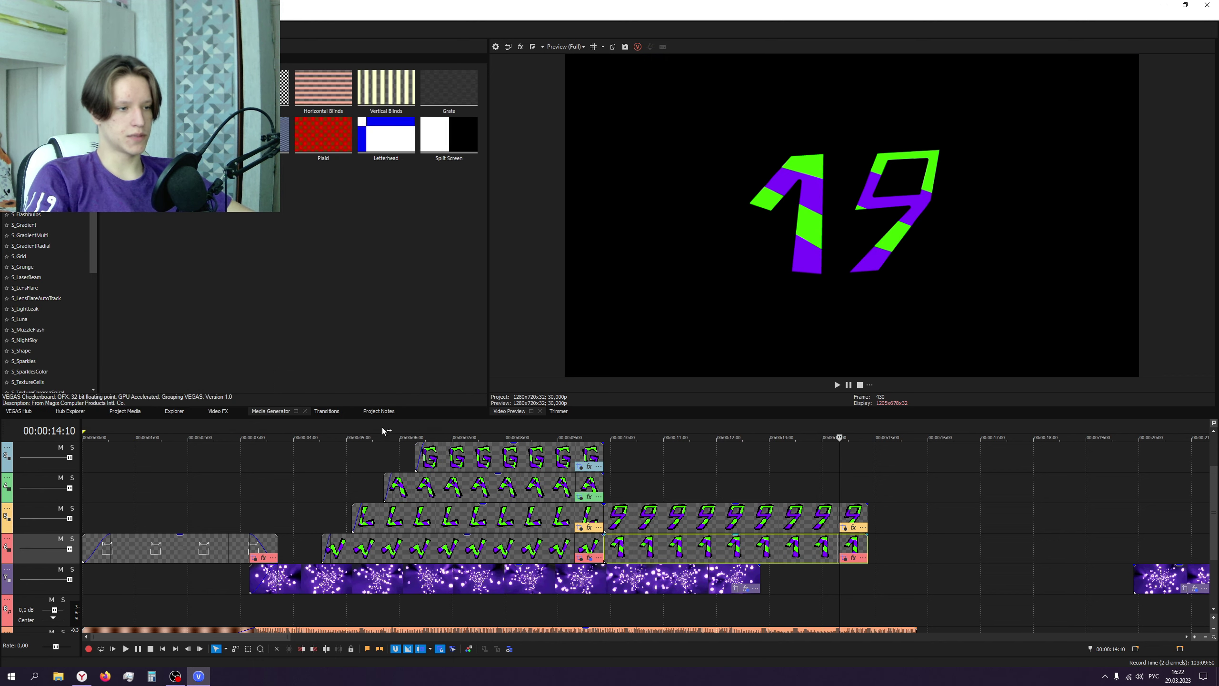
- Play the letter animation from 00:00:04:02 and replay it to check the staggered entrances
left_click(298, 427)
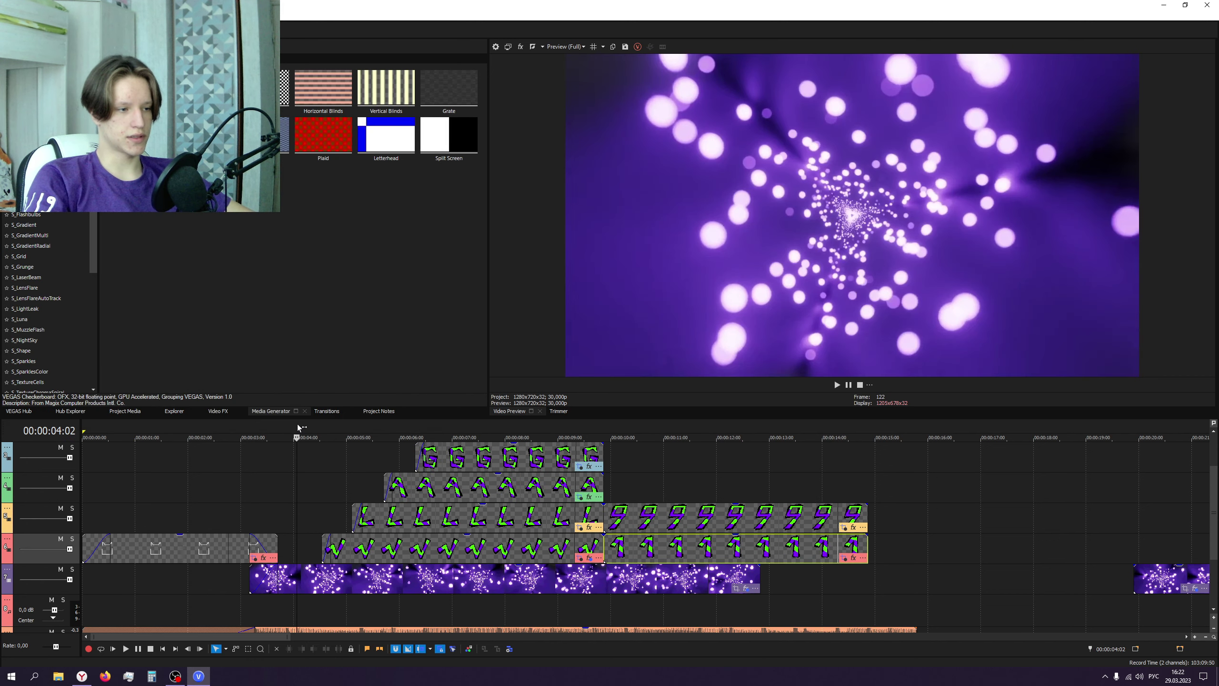
left_click(840, 384)
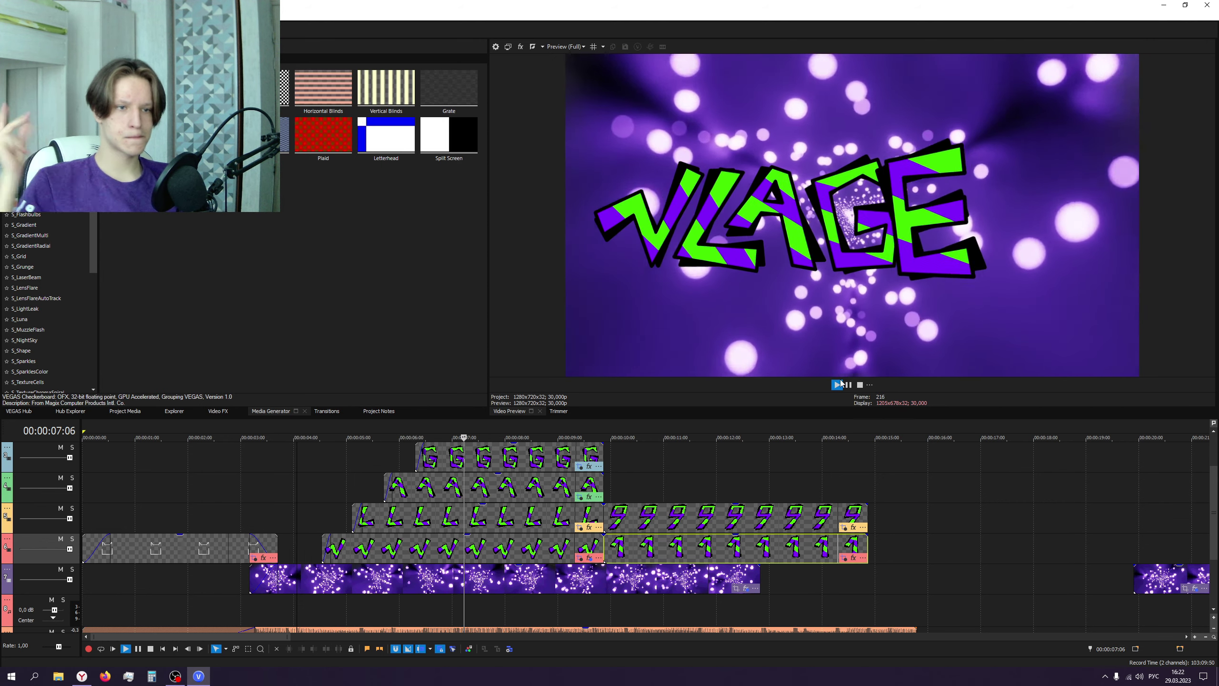
left_click(307, 427)
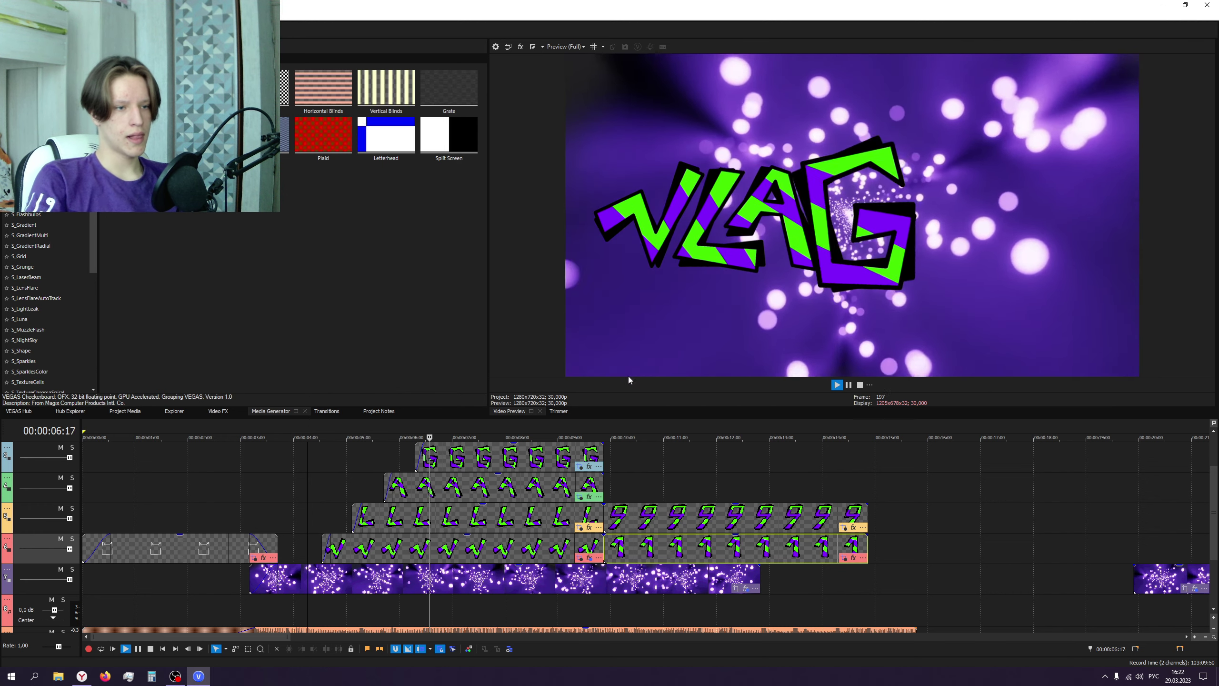
left_click(848, 384)
- Try repositioning the L in the clip's pan/crop settings and undo the change
left_click(584, 529)
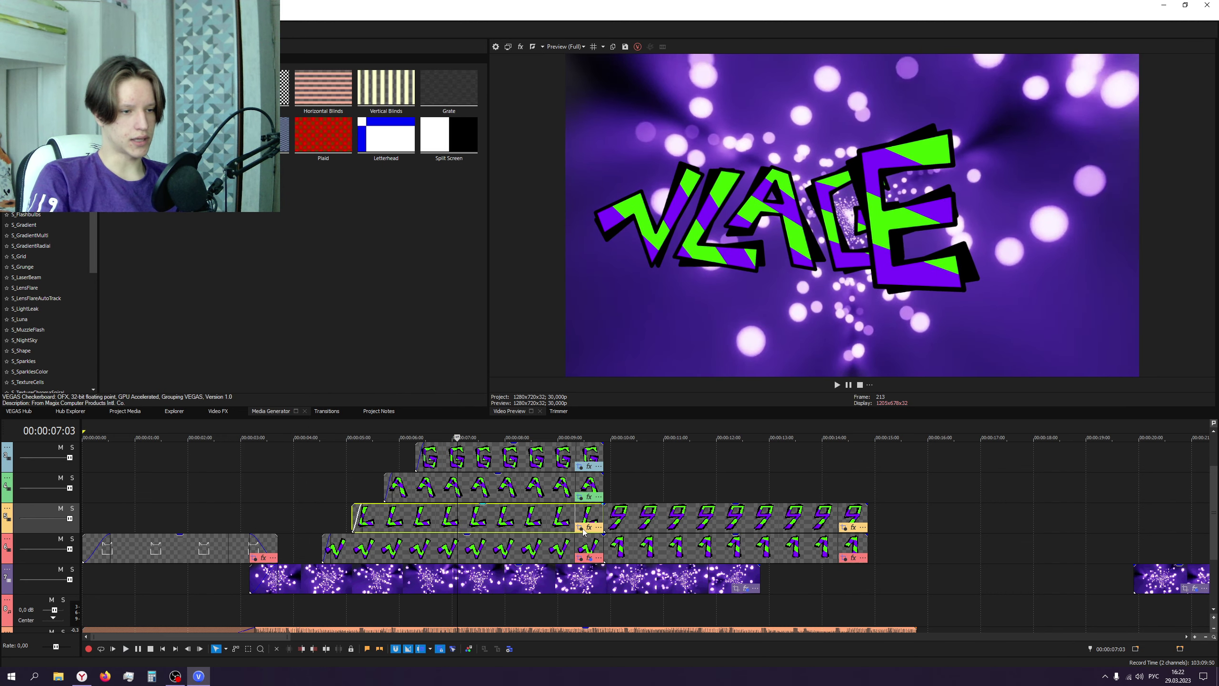
left_click(579, 527)
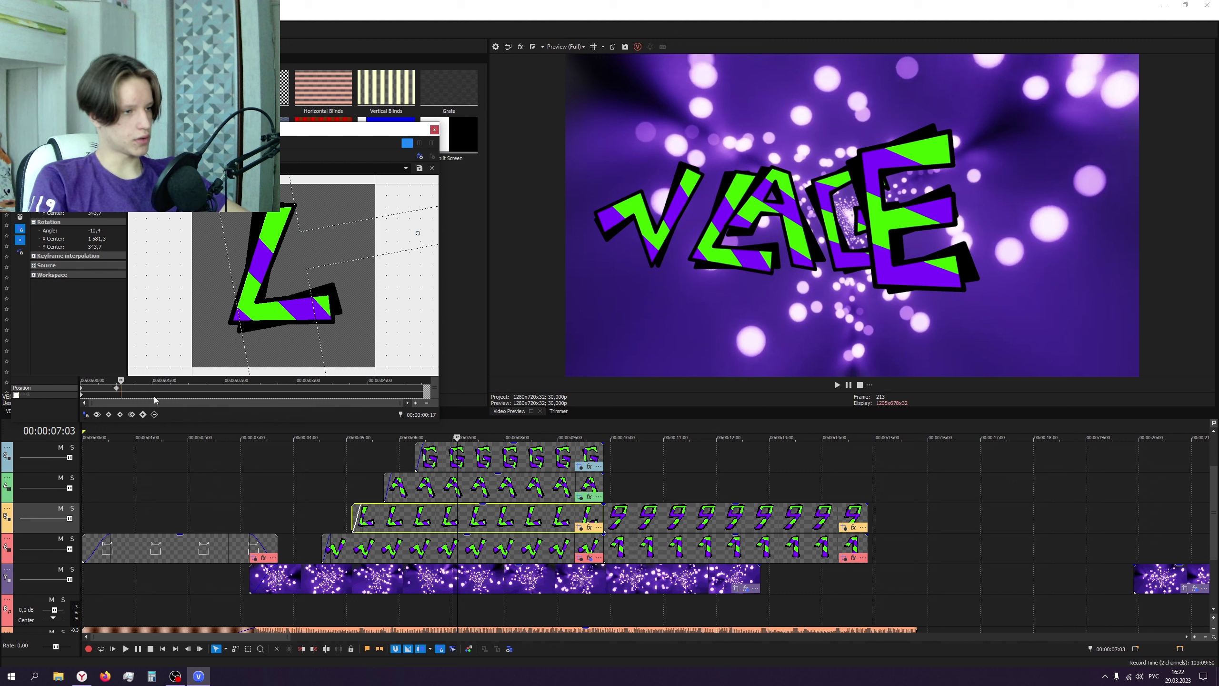
key("ctrl+z")
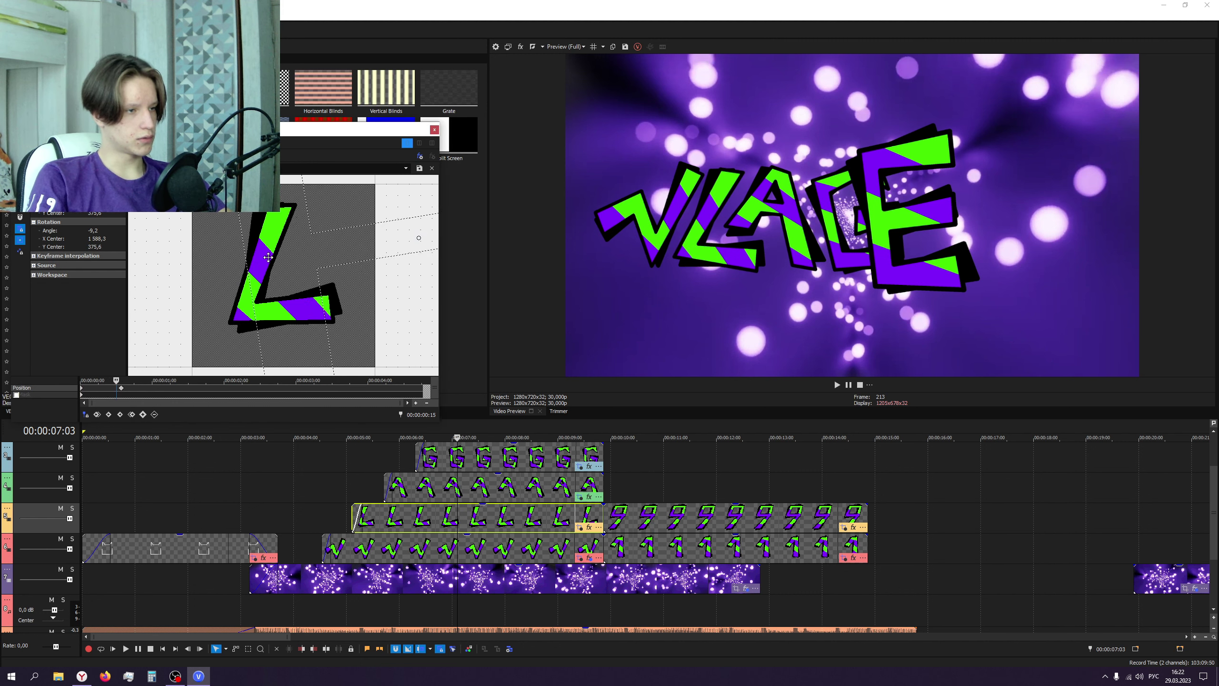
left_click(434, 130)
- Play the sequence from 00:00:04:10 through the change from VLAGER to the number 19
left_click(312, 430)
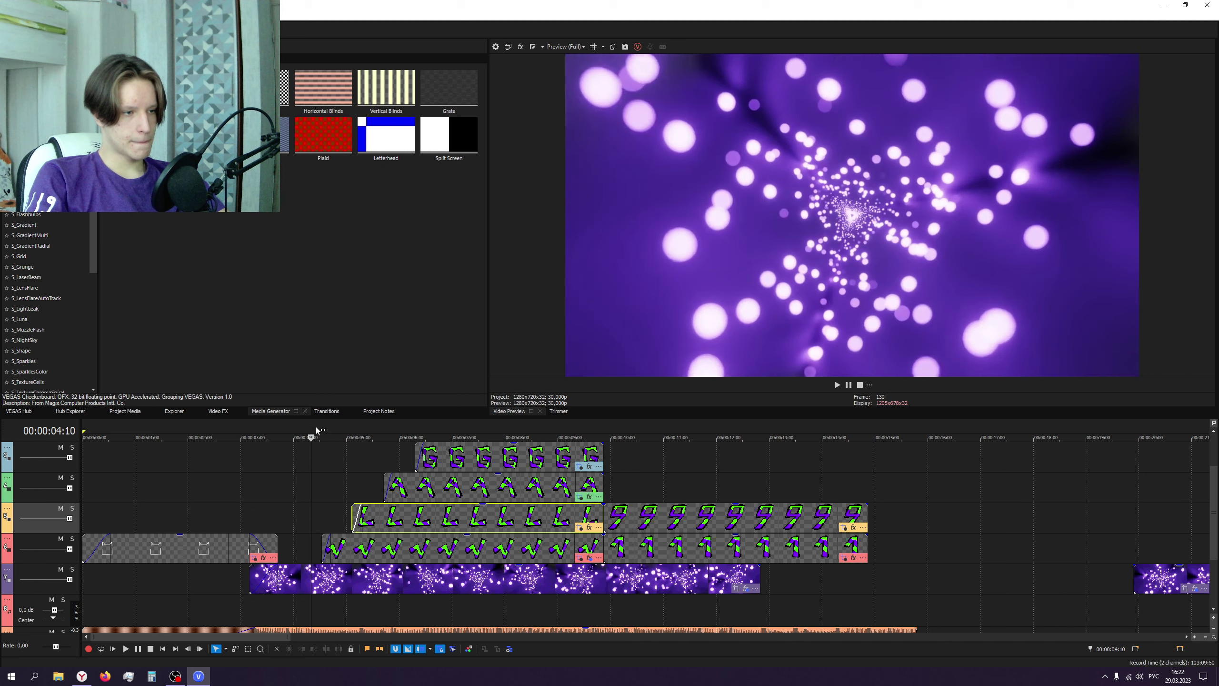
left_click(837, 385)
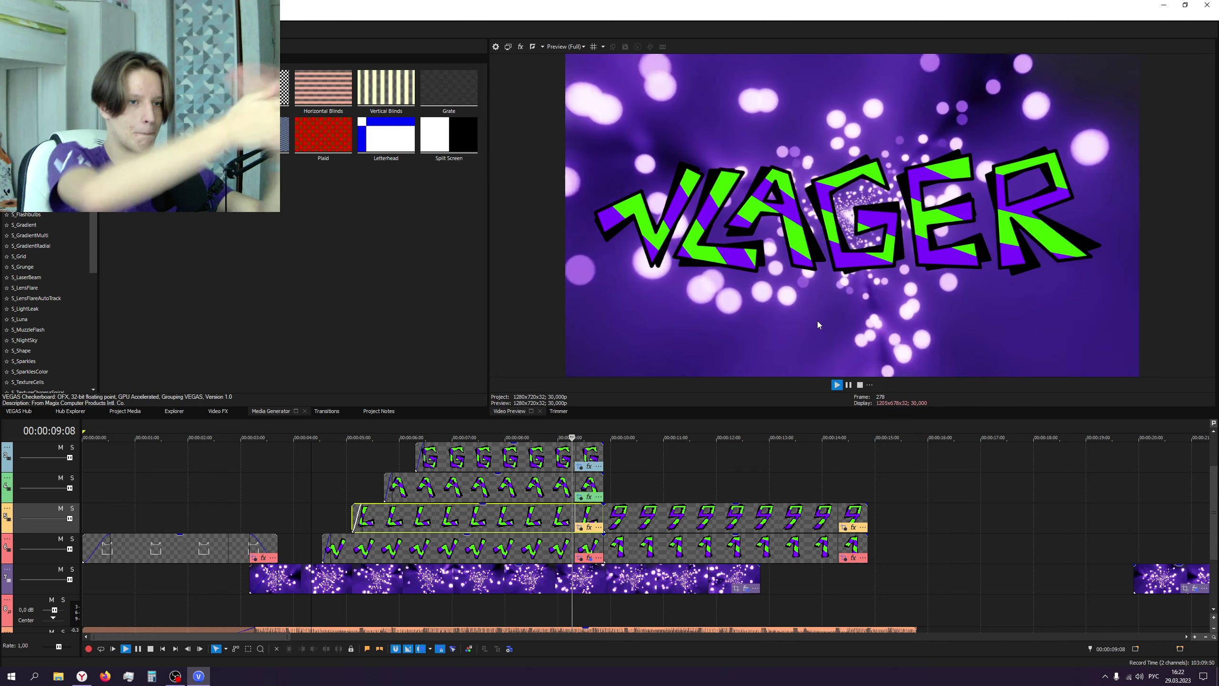
left_click(387, 436)
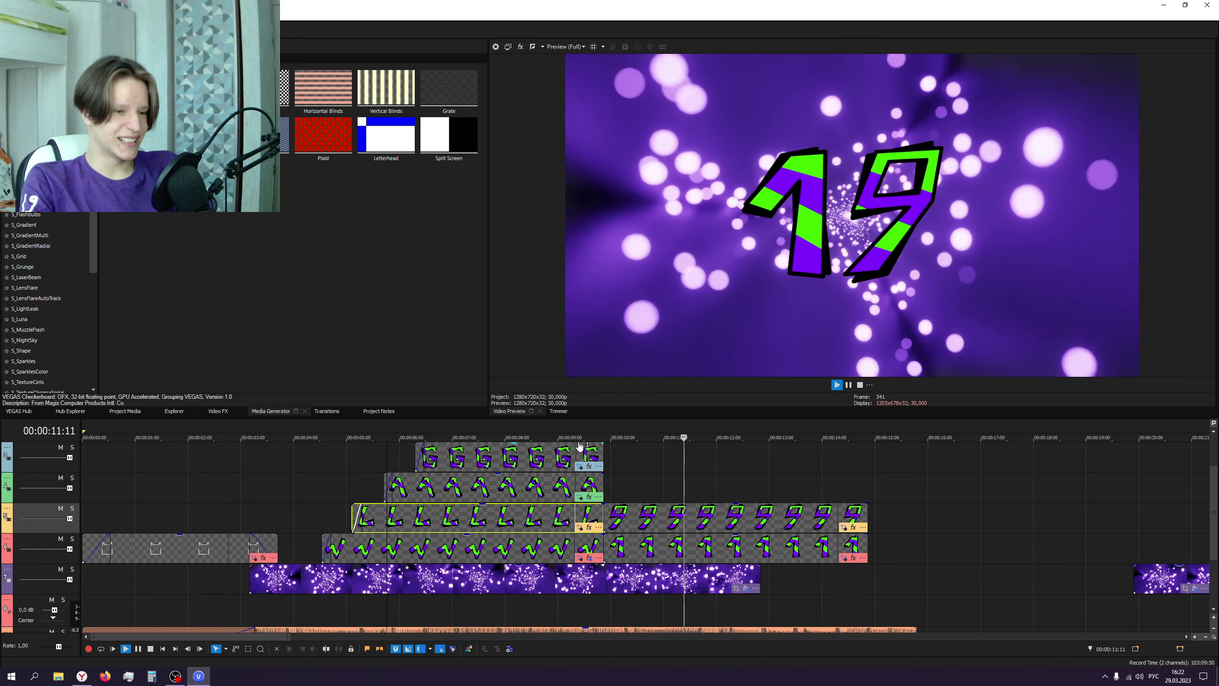
left_click(579, 427)
key("space")
- Locate the music beat near the end of the letter clips and split the music clip at 00:00:09:21
scroll(587, 545, "down", 1)
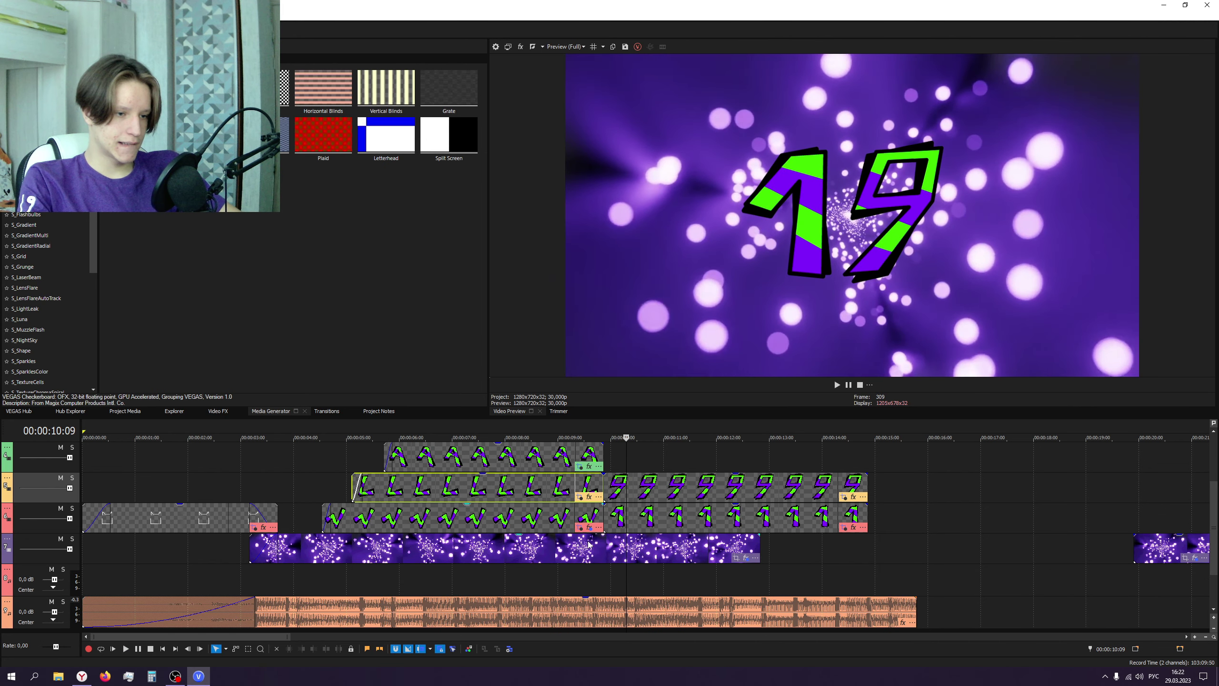
left_click(590, 585)
key("space")
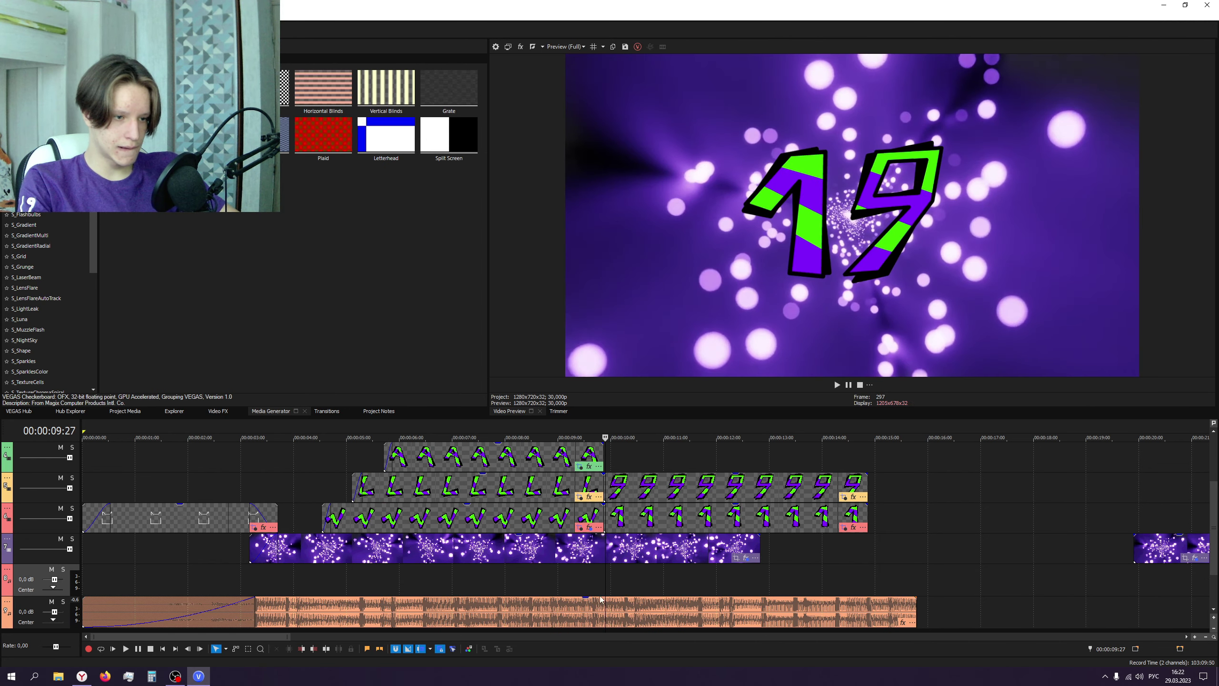
left_click(595, 609)
key("s")
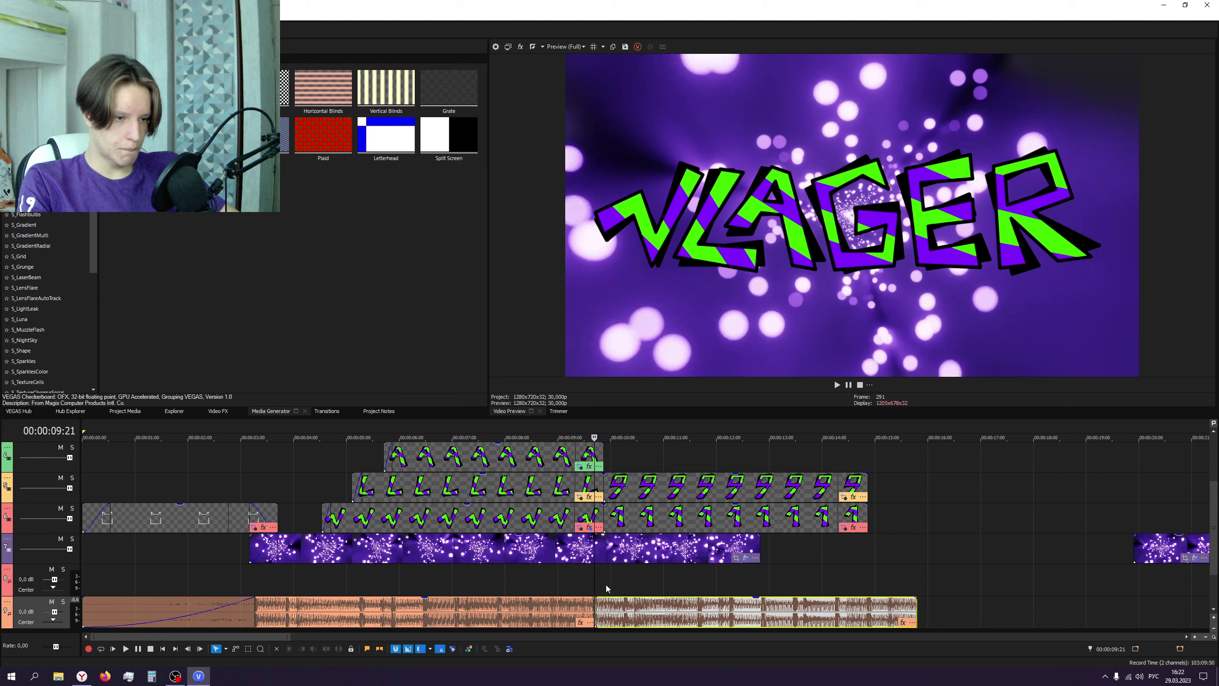
- Trim all six VLAGER letter clips to end at 00:00:09:21 and close the gap before the 1 and 9 clips
scroll(605, 586, "up", 2)
left_click(595, 572)
key("s")
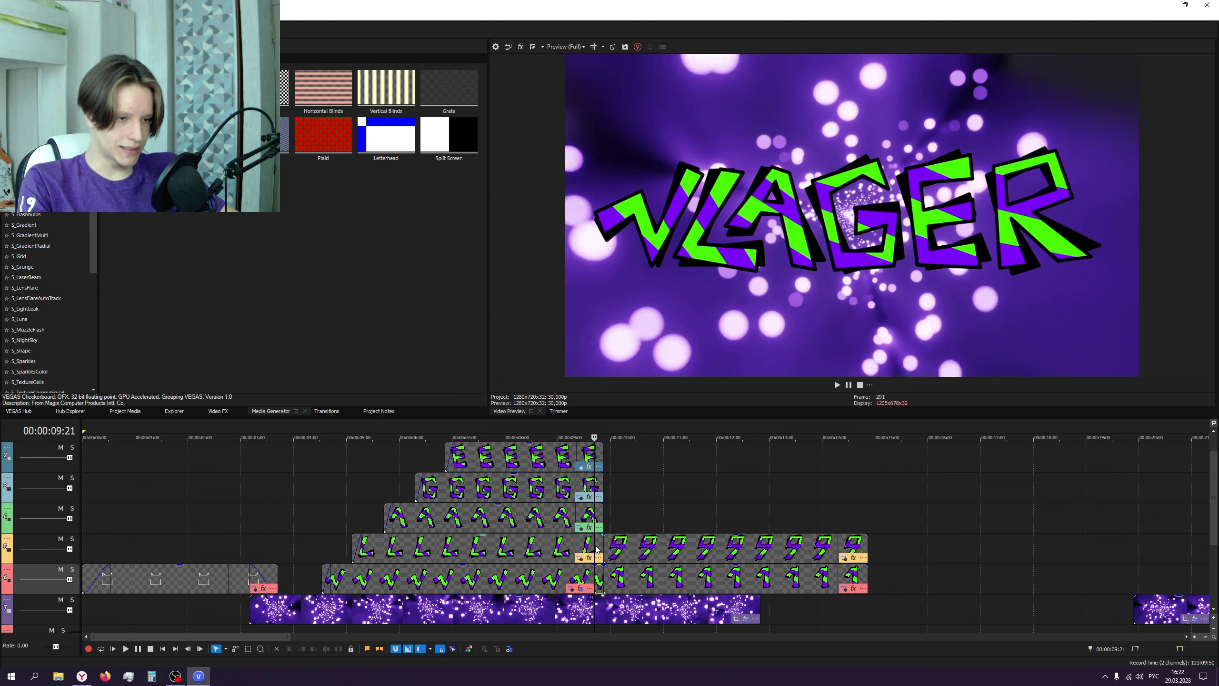
left_click(594, 541)
key("s")
left_click(595, 514)
key("s")
left_click(595, 484)
key("s")
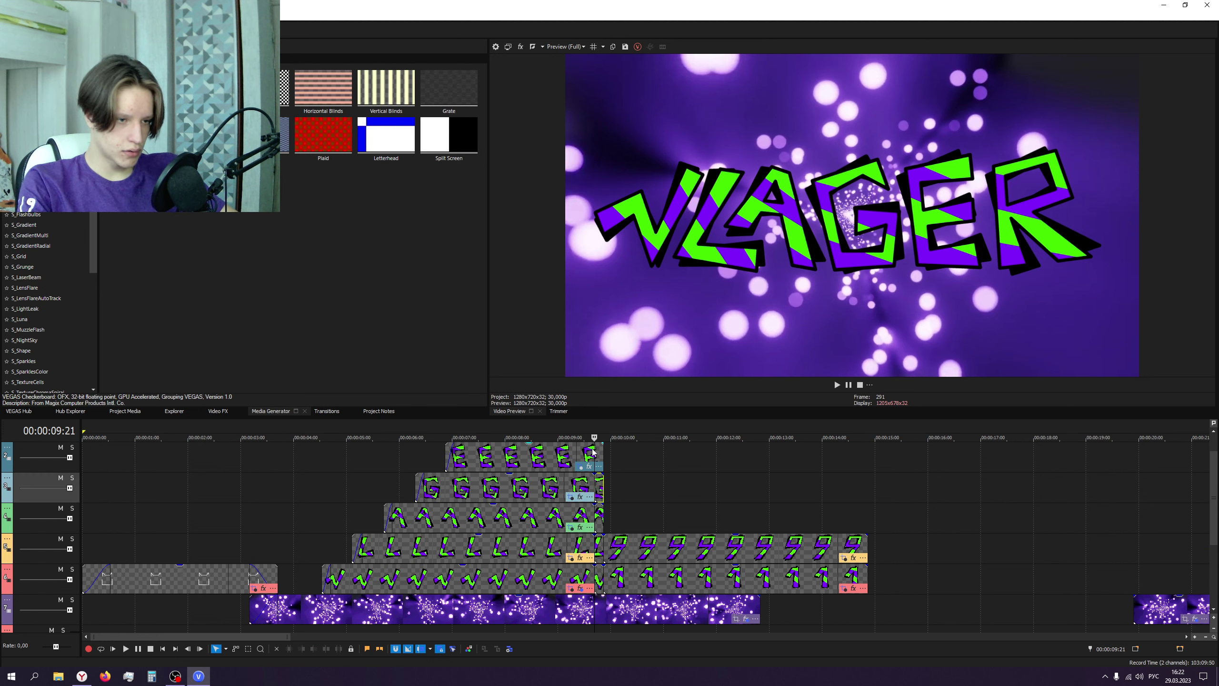
left_click(595, 453)
key("s")
scroll(626, 485, "up", 1)
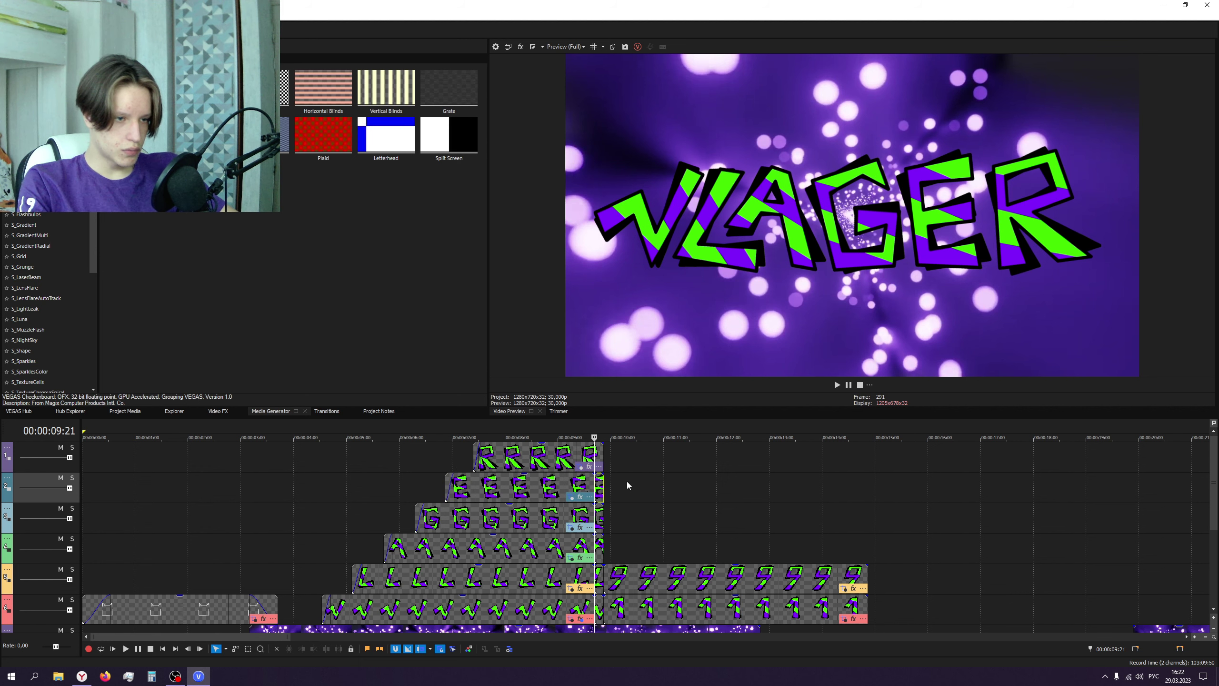
left_click(598, 459)
key("s")
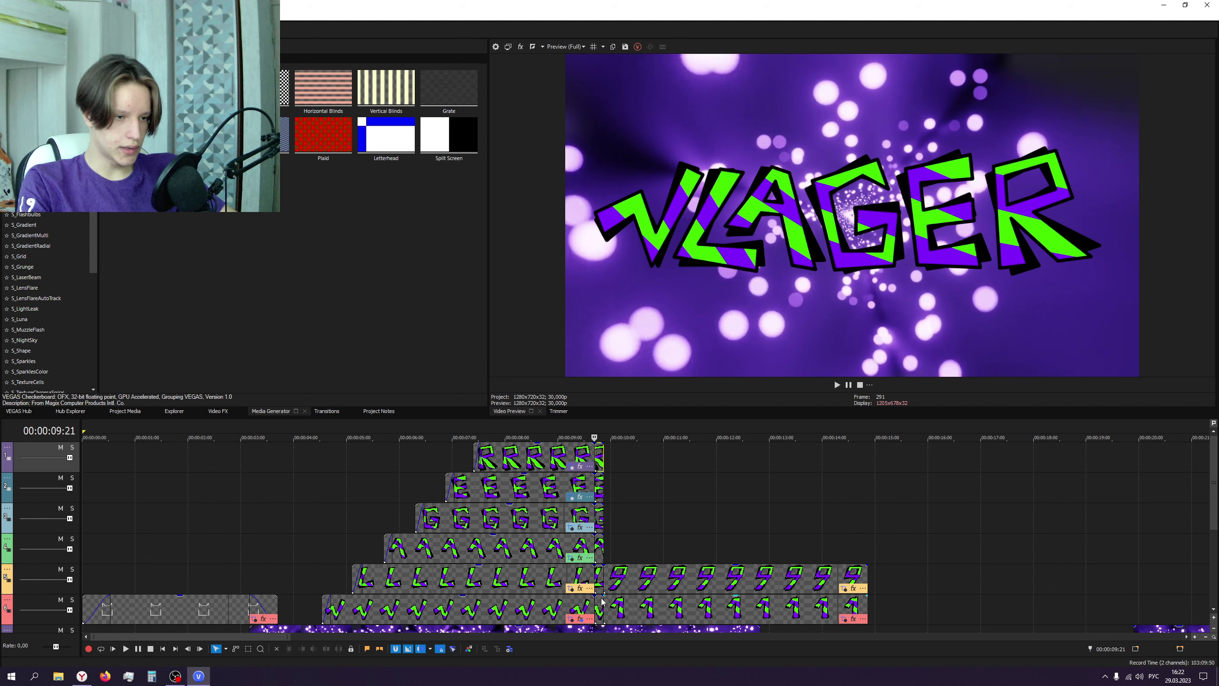
key("Delete")
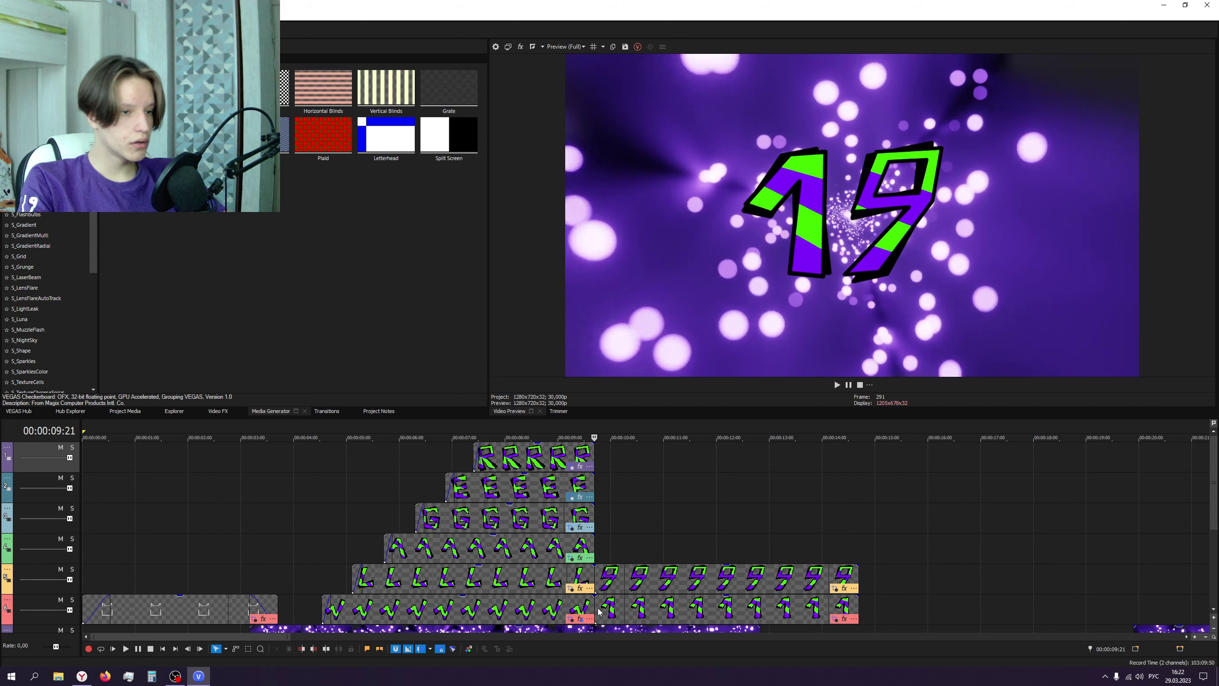
- Play the retimed change from VLAGER to 19 against the music and check where the particle background ends
left_click(517, 436)
left_click(836, 385)
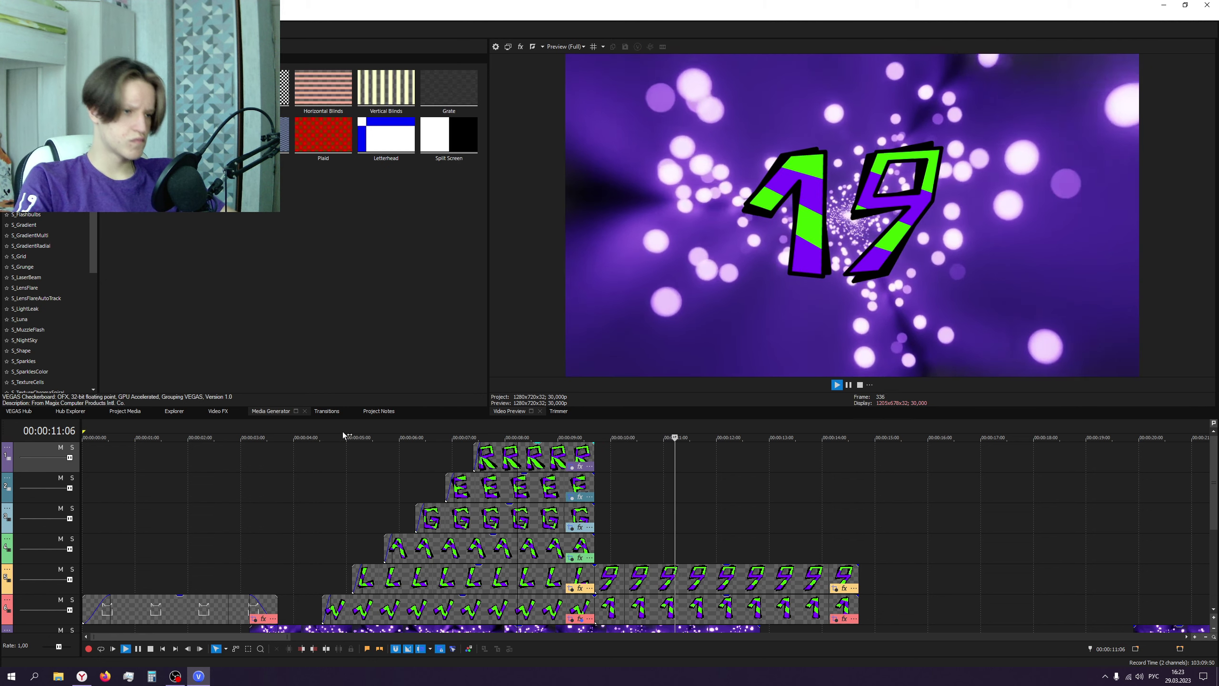
left_click(344, 435)
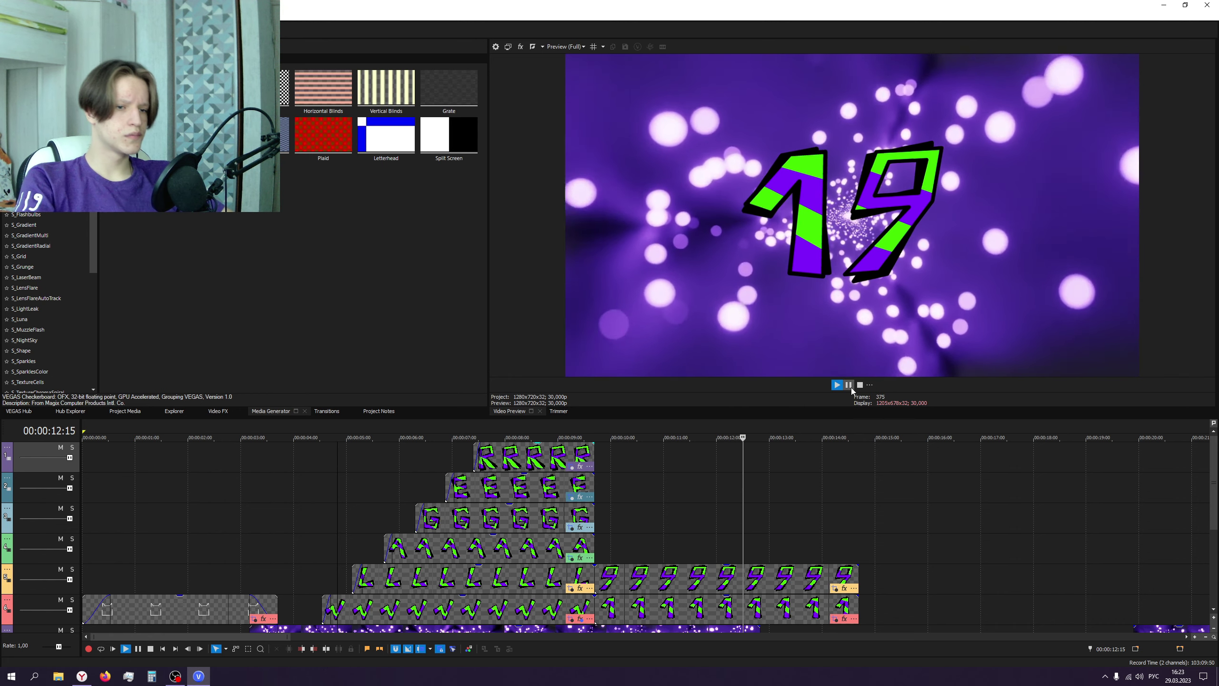
scroll(806, 510, "down", 3)
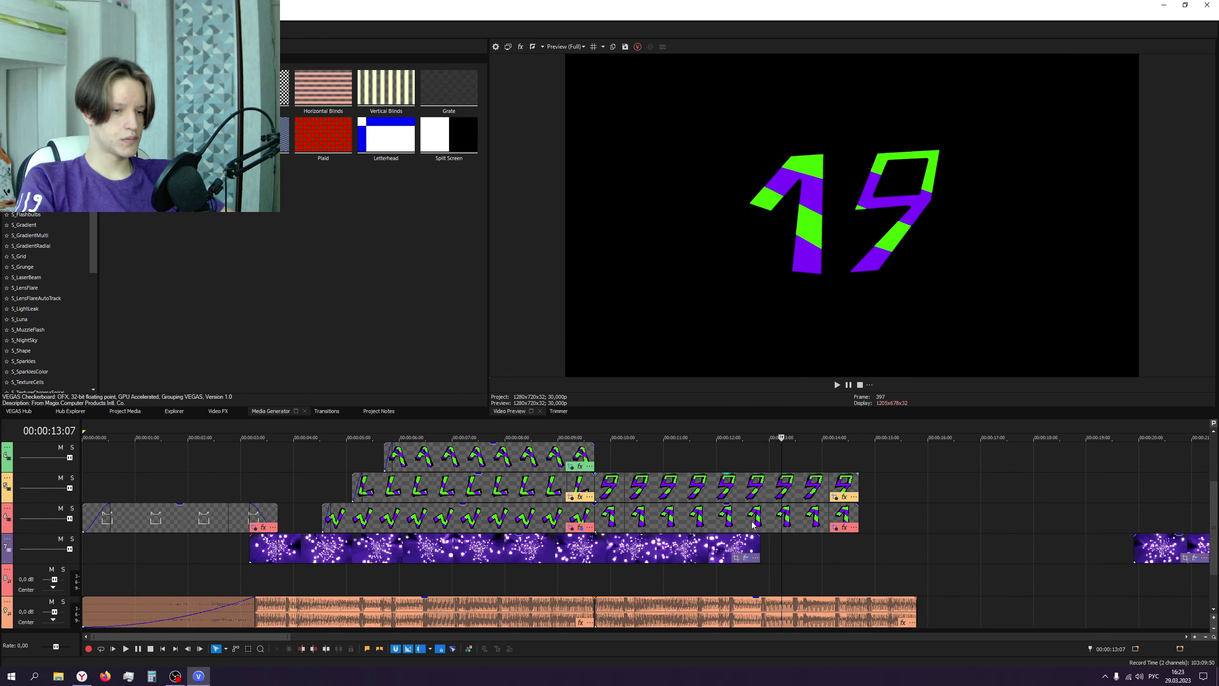
- Extend the purple particle background to the end of the 1 and 9 clips and play from 00:00:08:20
left_click_drag(759, 541, 858, 541)
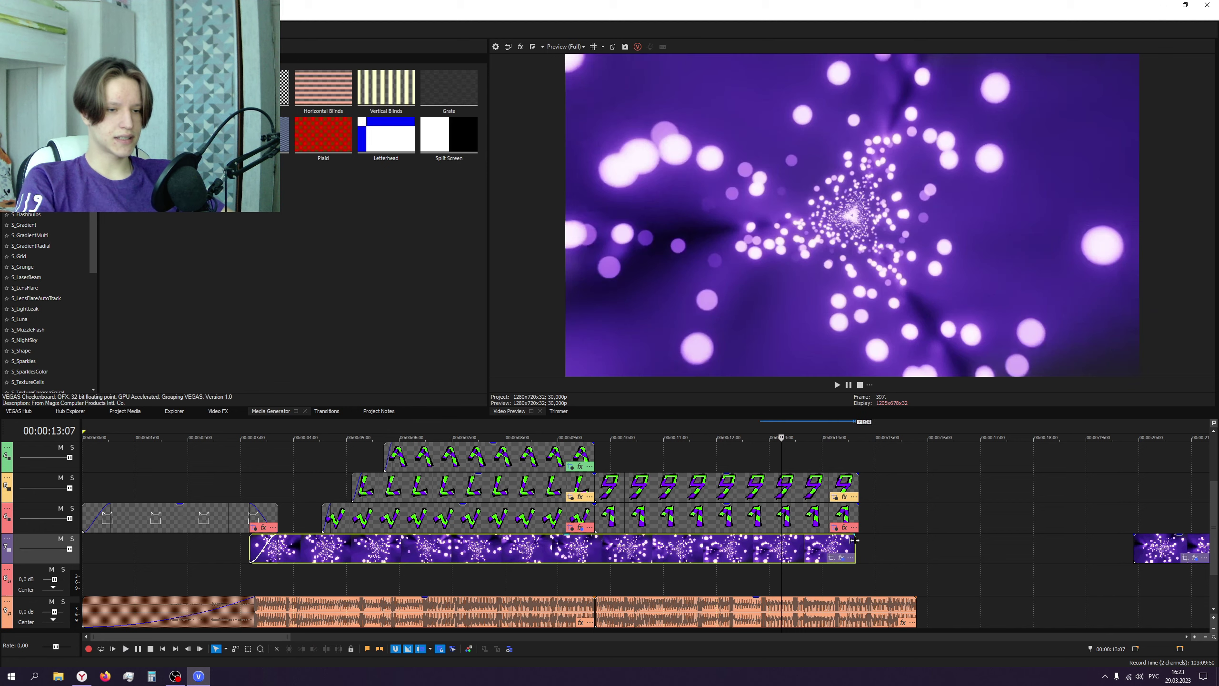
left_click(541, 435)
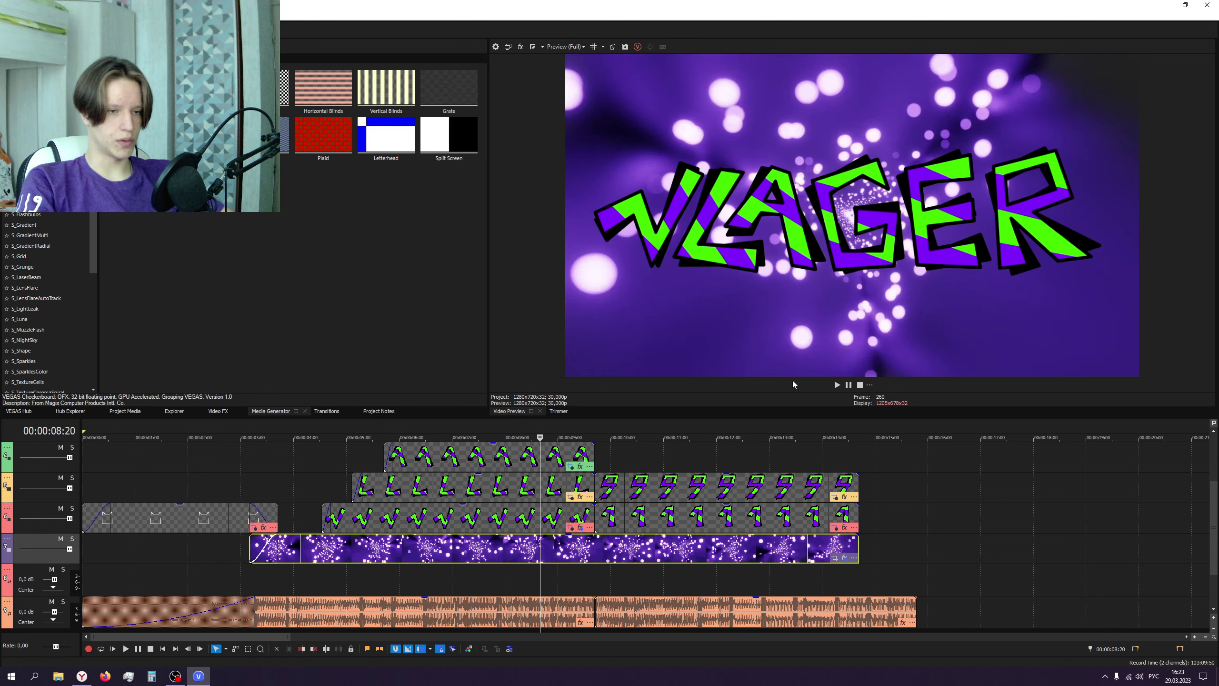
left_click(846, 386)
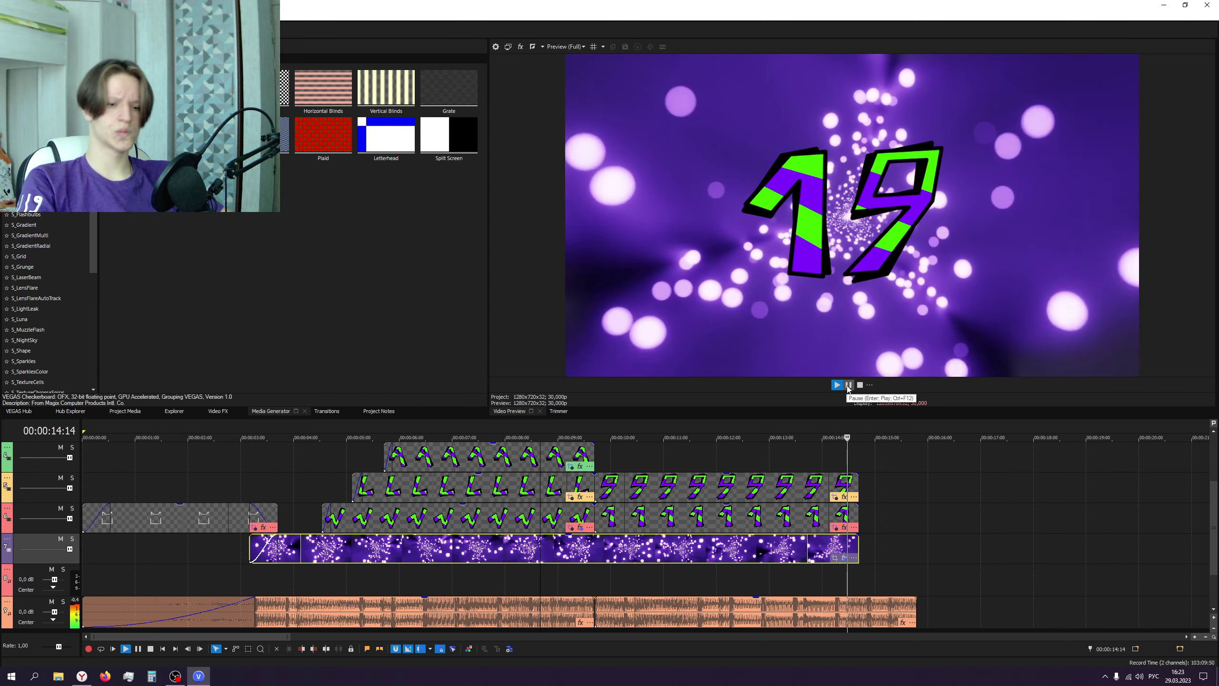
- Try to lengthen all six VLAGER letter clips to a shared later end point, directly before the shifted 1 and 9 clips
left_click_drag(595, 524, 760, 524)
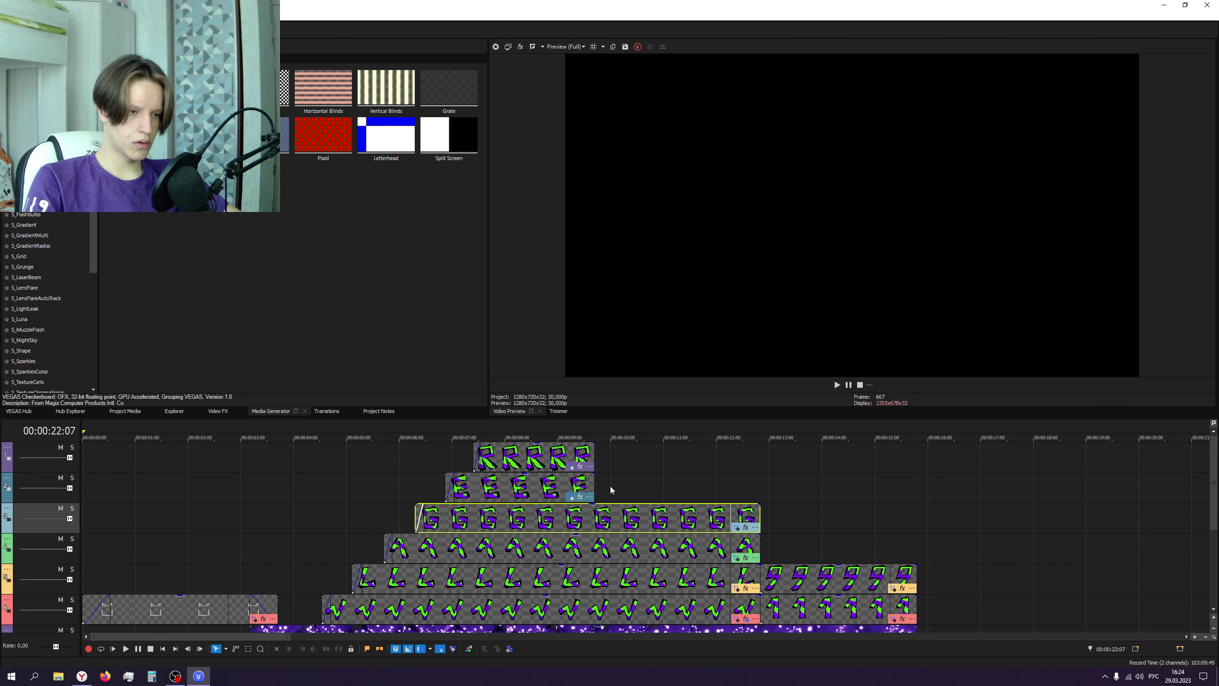
left_click(551, 481)
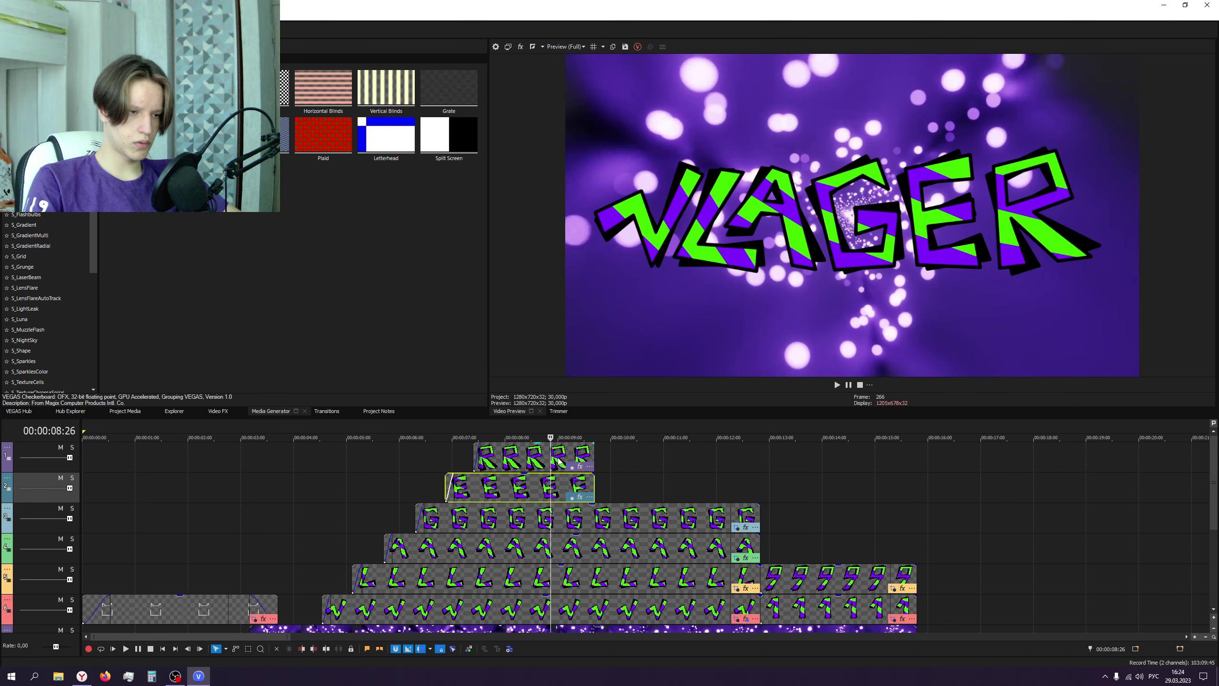
left_click_drag(593, 457, 758, 467)
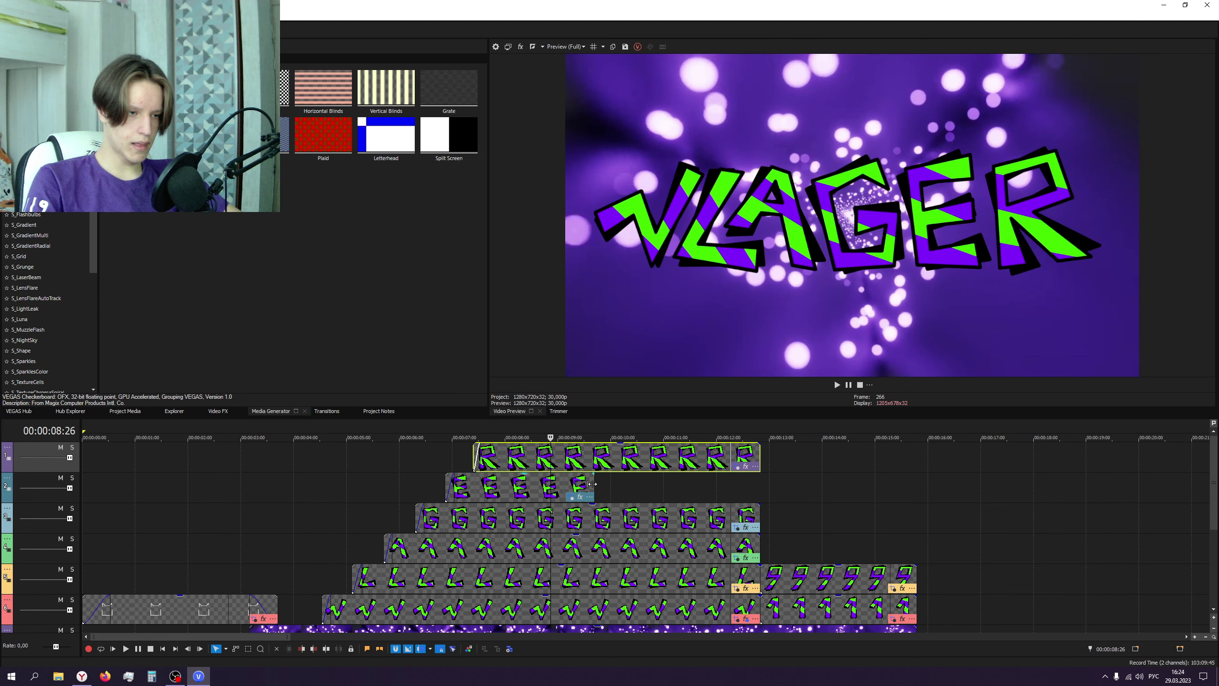
left_click_drag(595, 483, 760, 483)
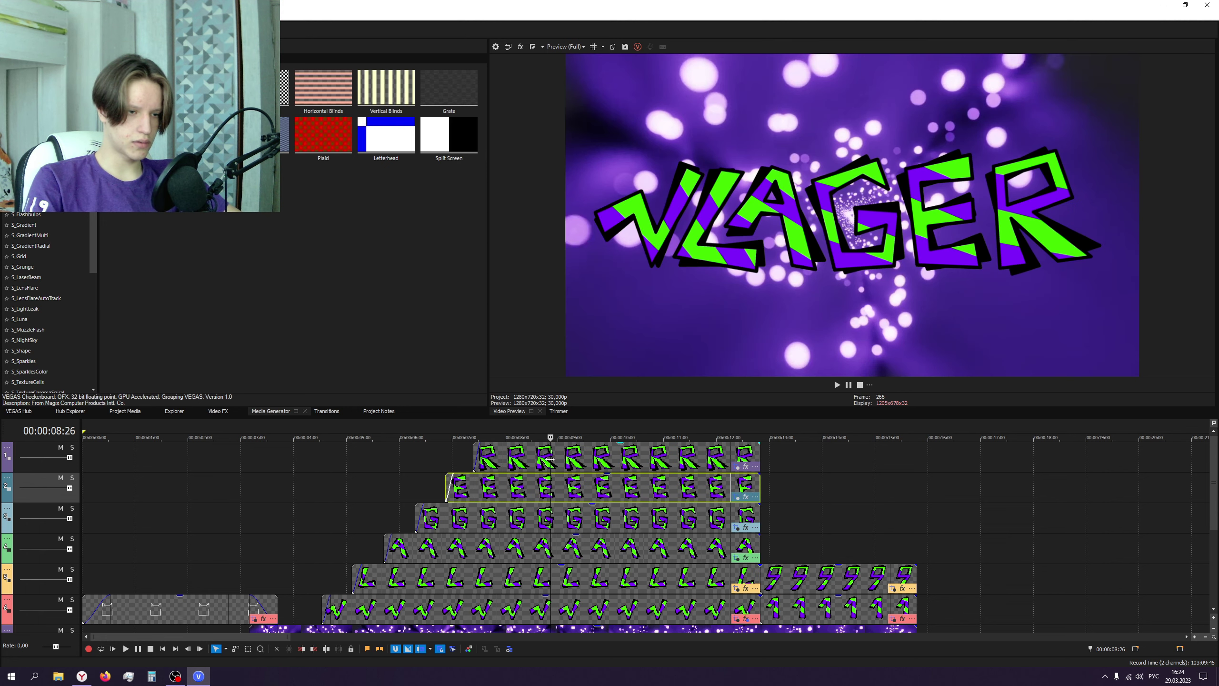
- Play the sequence with the lengthened letter clips and check its timing against the music
left_click(296, 492)
left_click(836, 385)
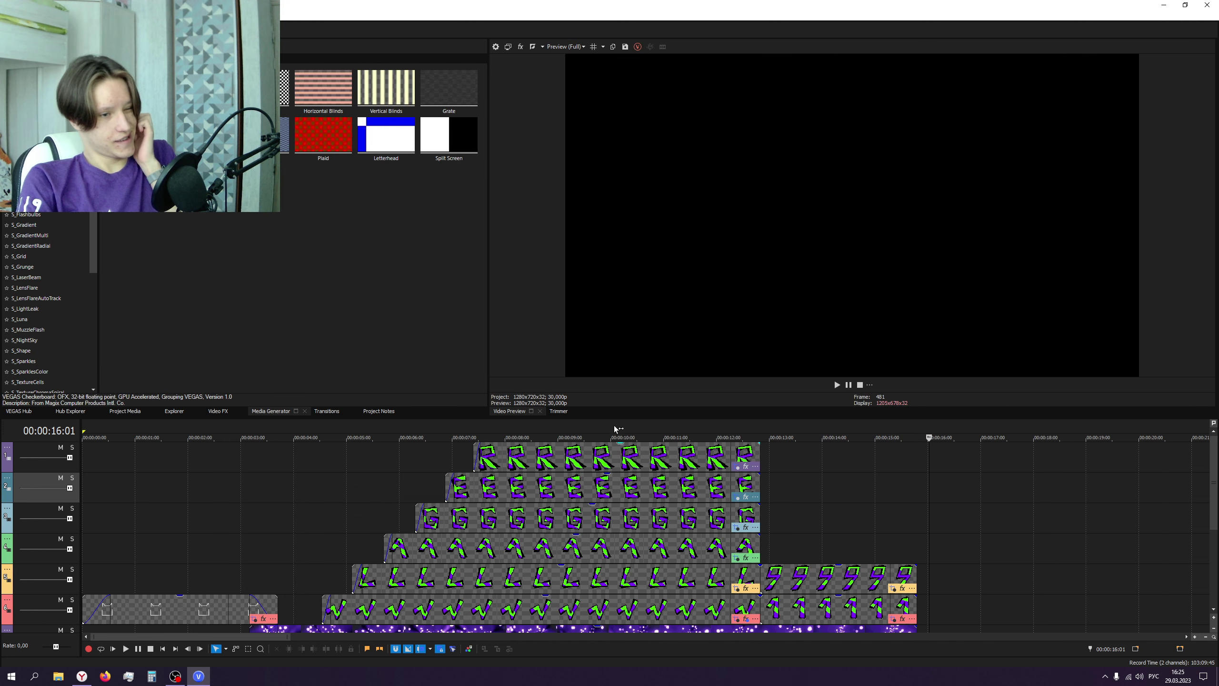
left_click(583, 432)
key("space")
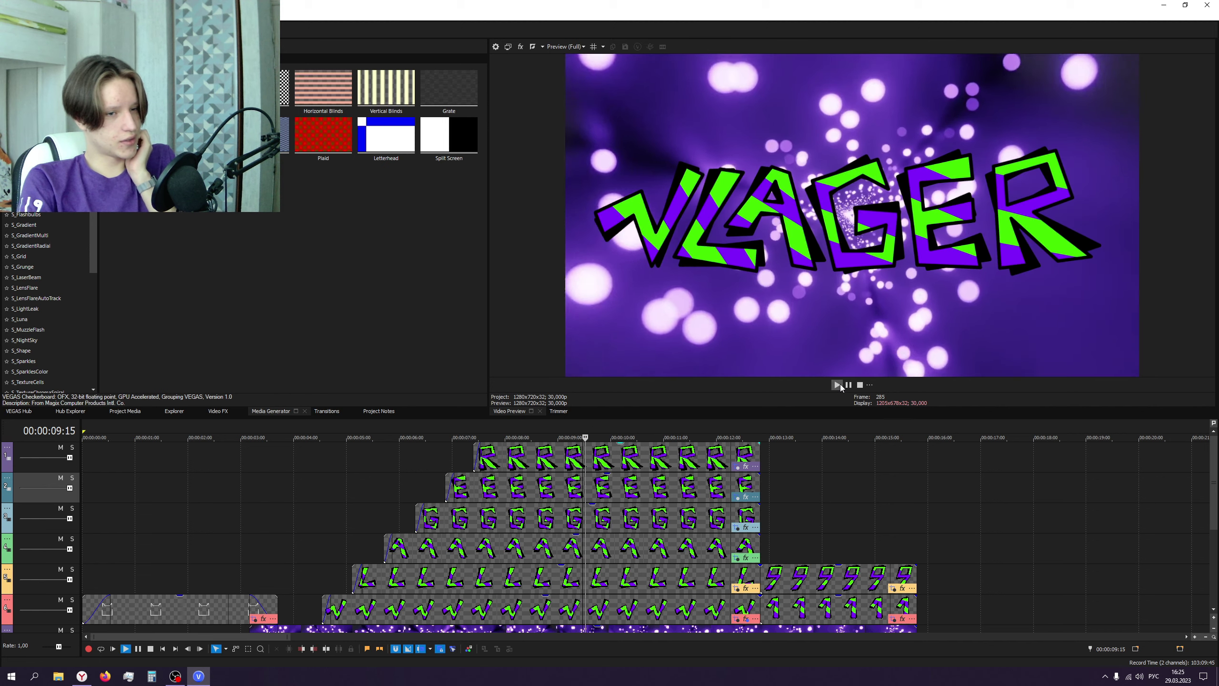
left_click(470, 438)
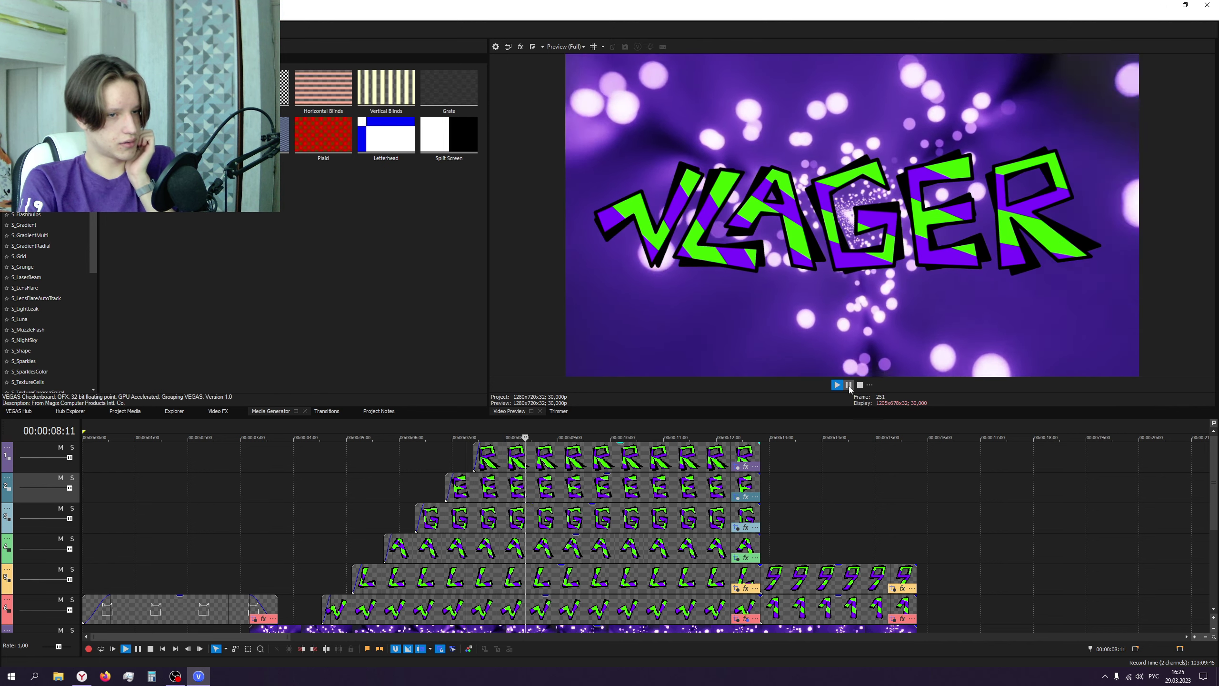
left_click(849, 387)
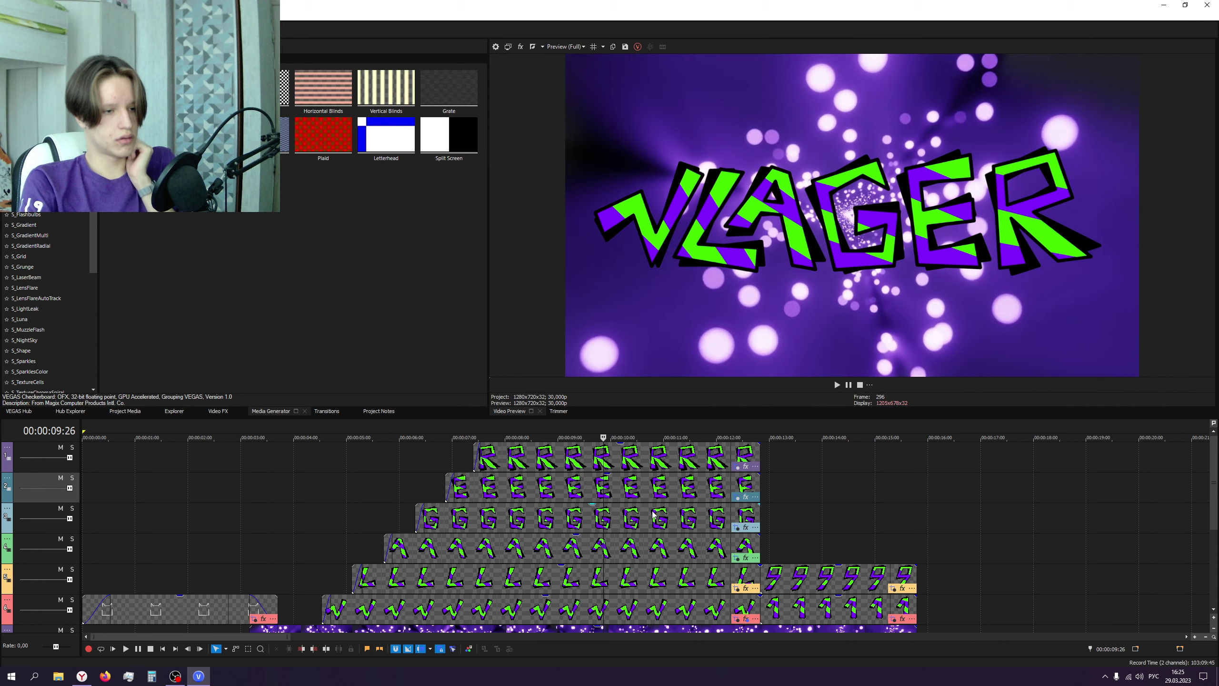
- Undo the lengthening of the VLAGER letter clips and the shift of the 1 and 9 clips
scroll(603, 539, "up", 2)
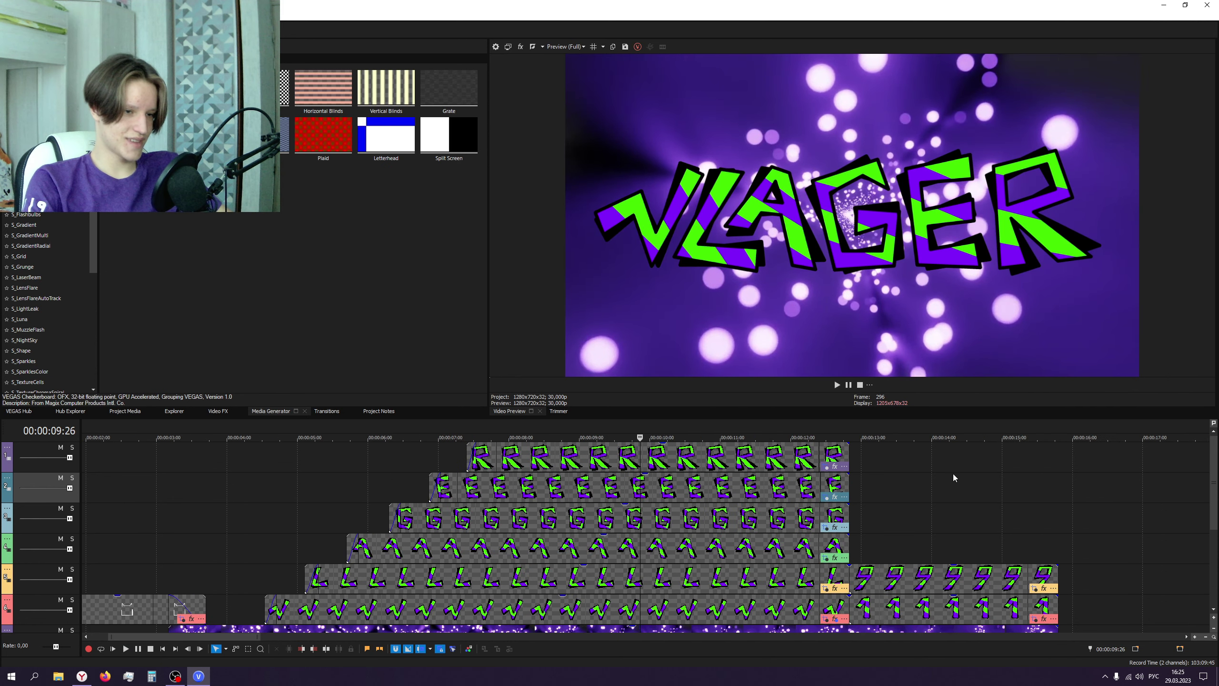
key("ctrl+z")
key("ctrl+z")
key("ctrl+z")
key("ctrl+z")
key("ctrl+z")
key("ctrl+z")
key("ctrl+z")
key("ctrl+z")
key("ctrl+z")
key("ctrl+z")
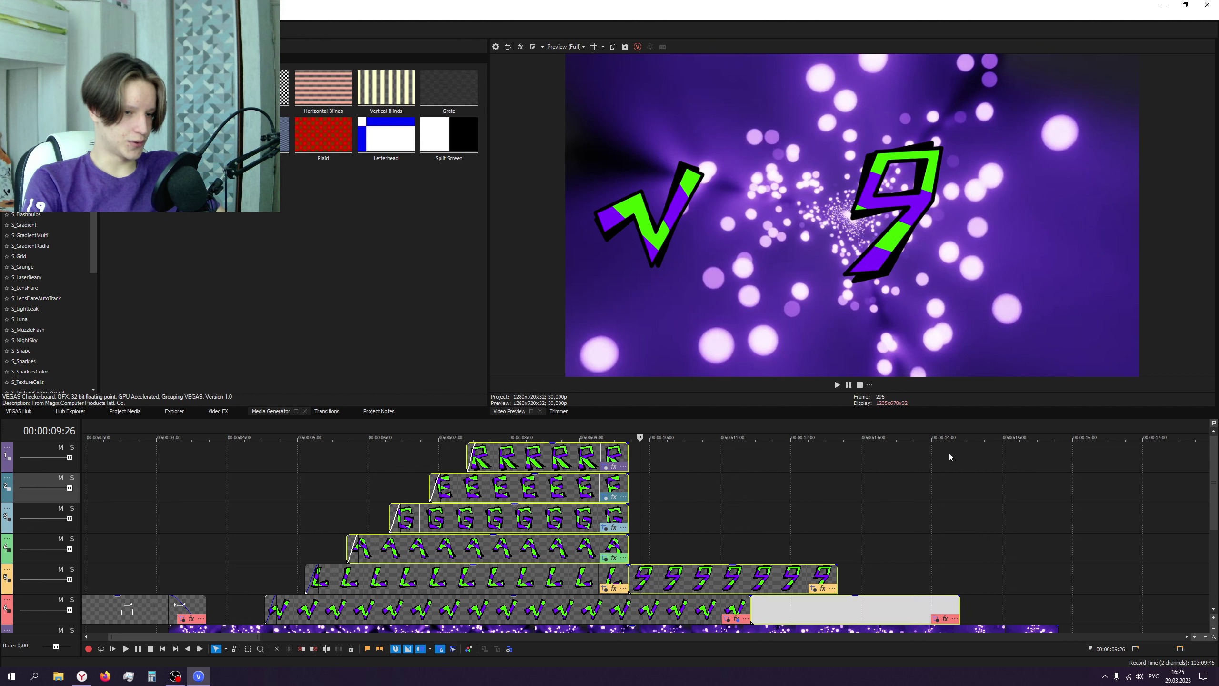
key("ctrl+z")
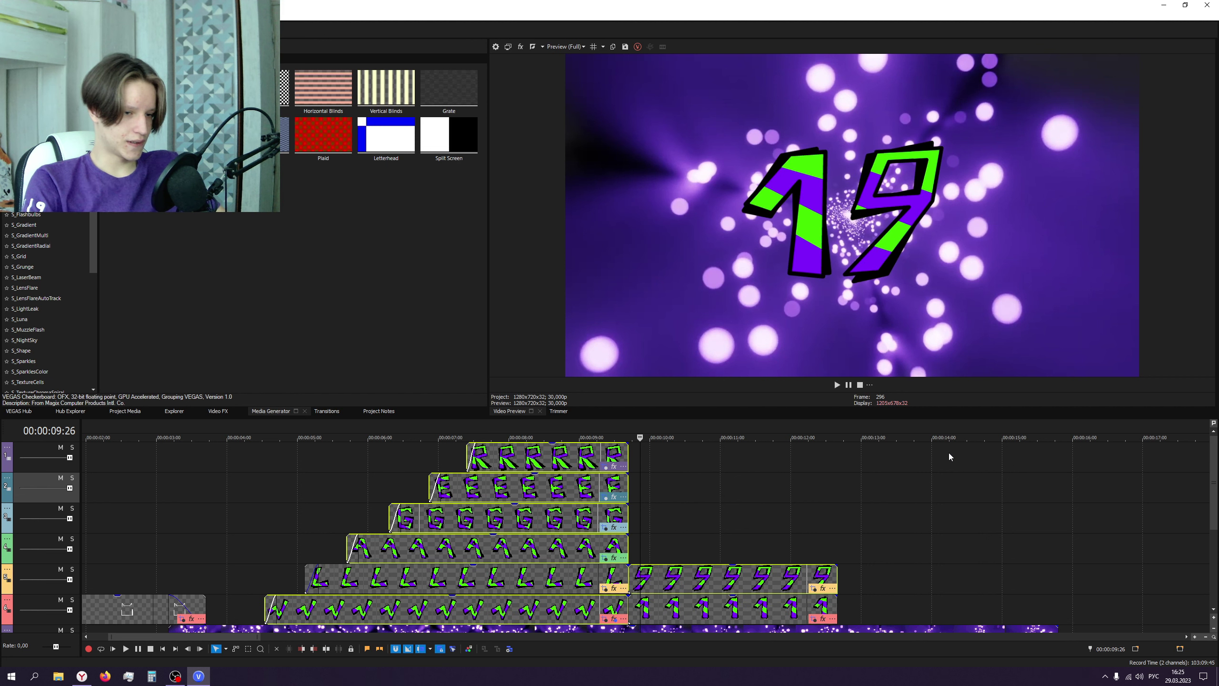
- Play the restored sequence from 00:00:04:16 through the number 19 to the end of the particle background
left_click(378, 430)
left_click(267, 427)
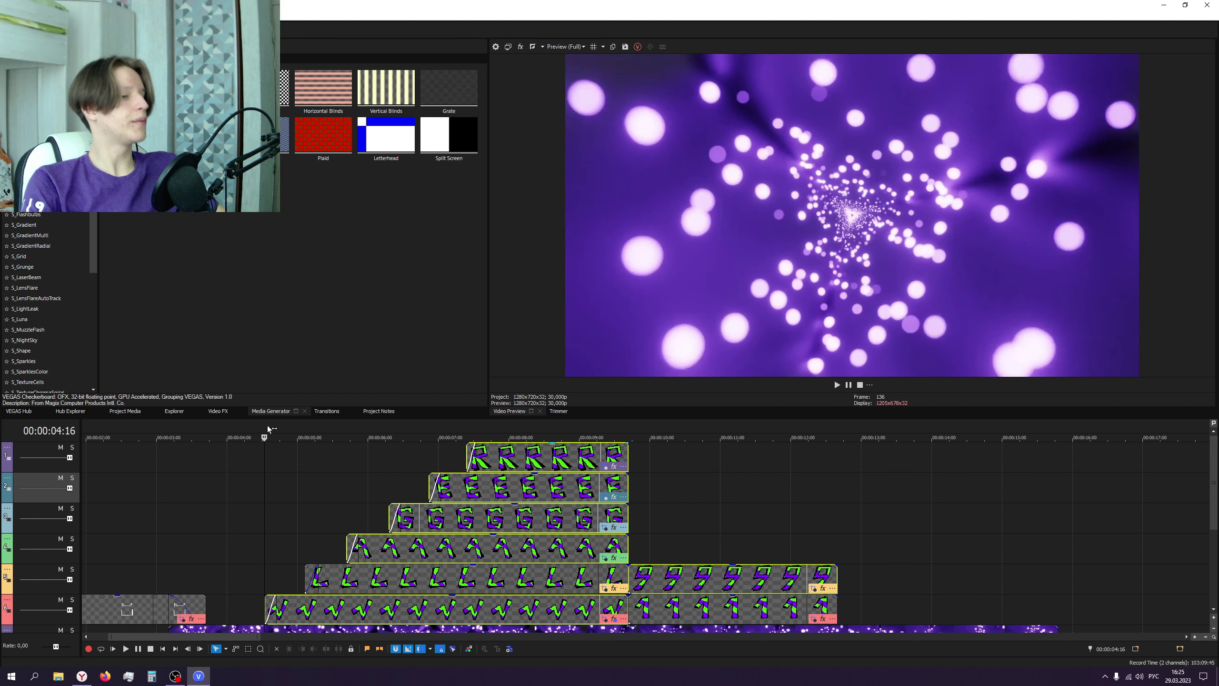
left_click(836, 388)
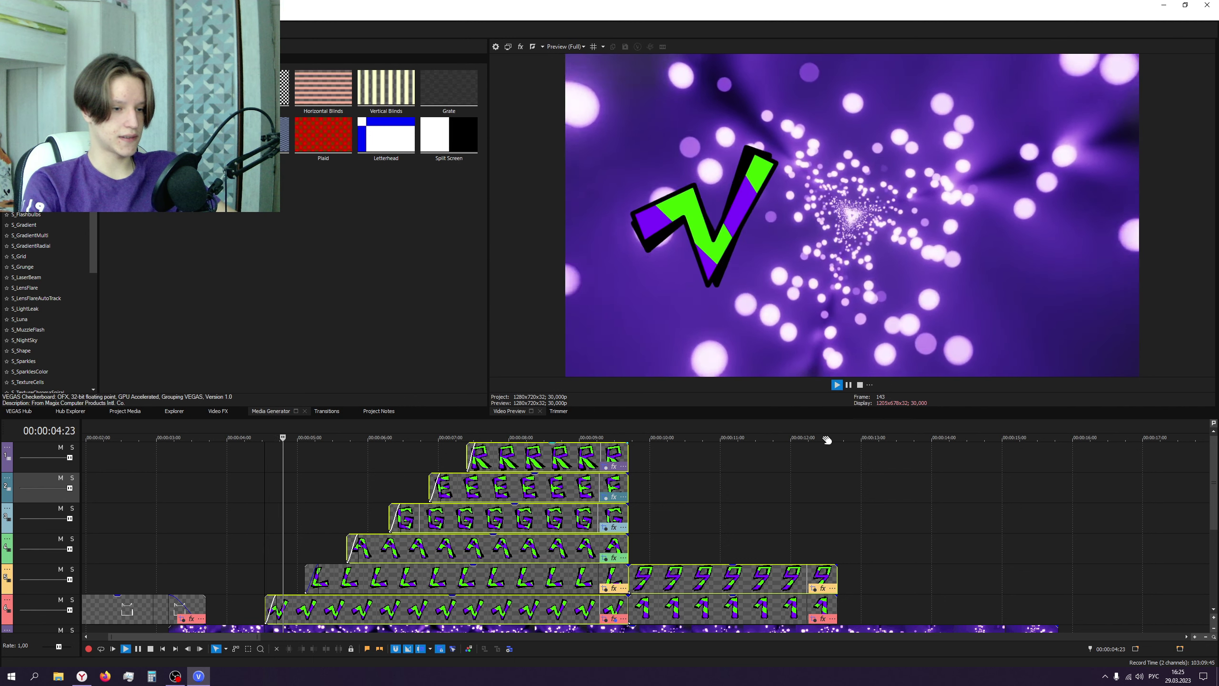
scroll(888, 505, "down", 3)
scroll(892, 501, "up", 3)
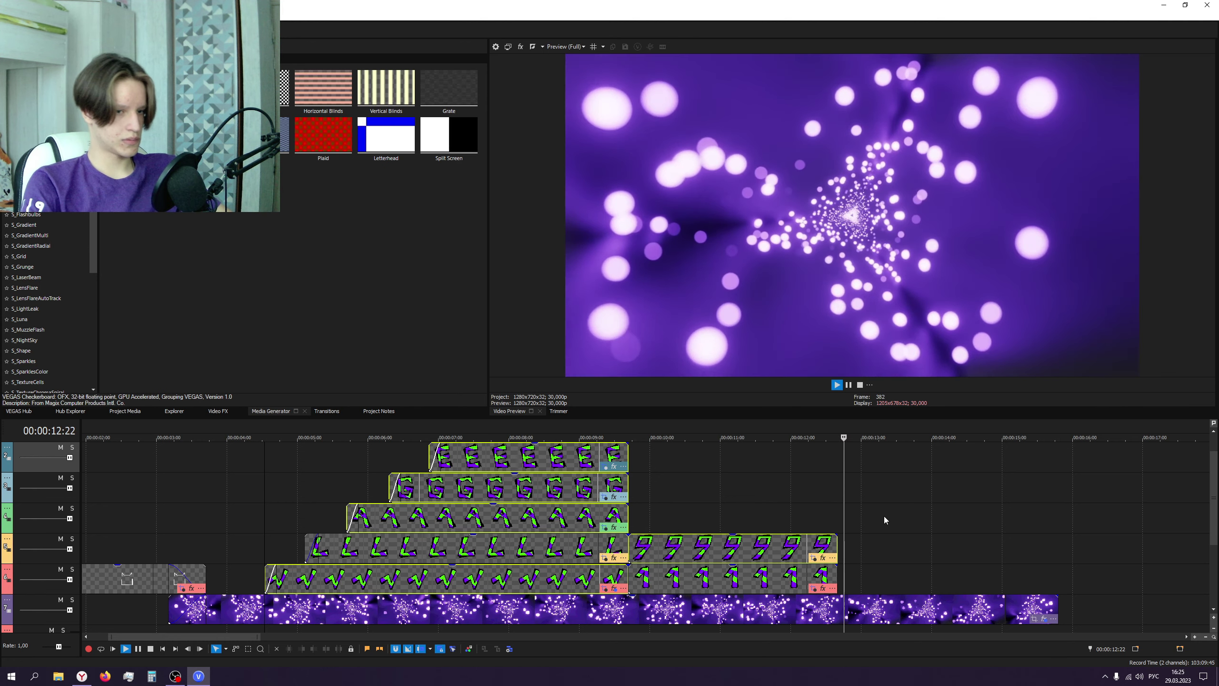
scroll(859, 538, "down", 2)
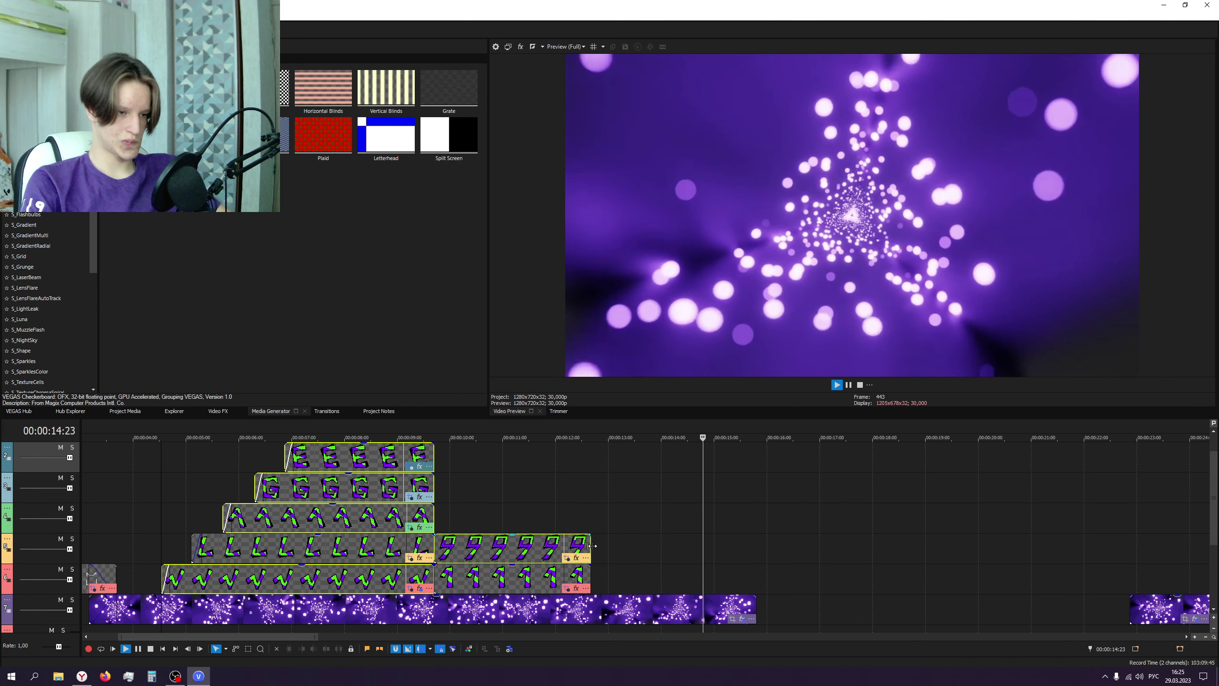
- Extend the 9 and 1 clips to the end of the particle background and pause playback
left_click_drag(590, 547, 758, 561)
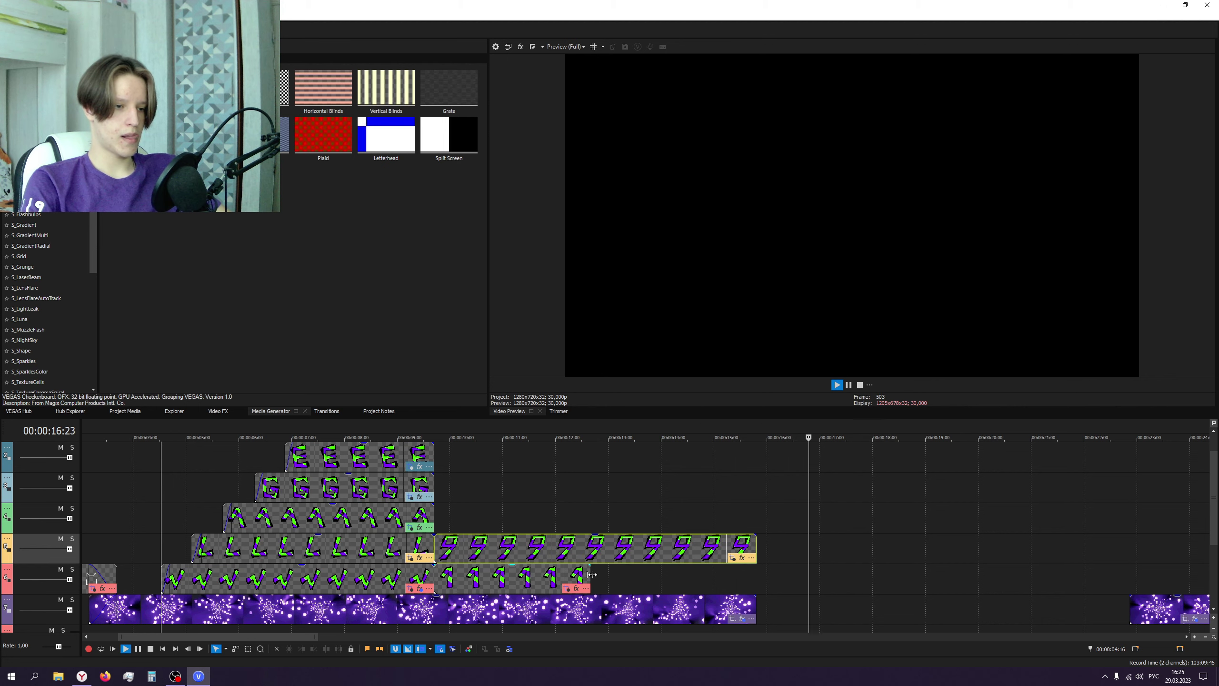
left_click_drag(592, 575, 757, 576)
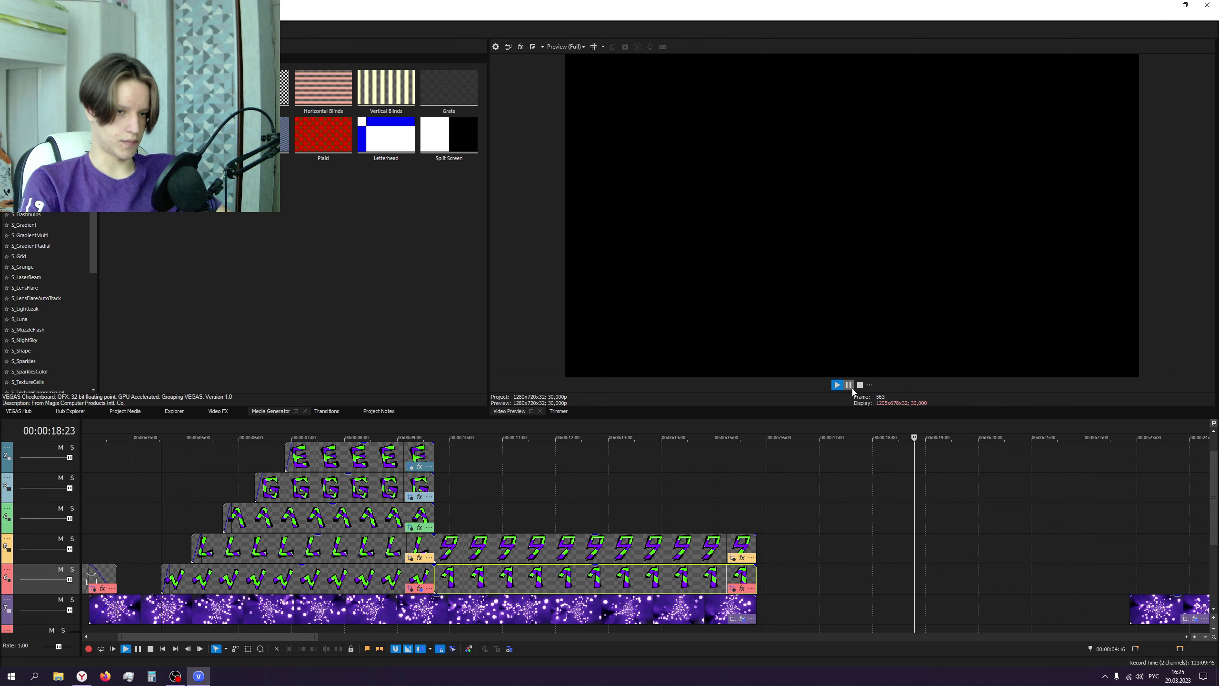
left_click(849, 384)
- Select the time range of the whole intro from 00:00:00:00 to 00:00:16:16, including the closing error-figure clip
scroll(772, 564, "down", 2)
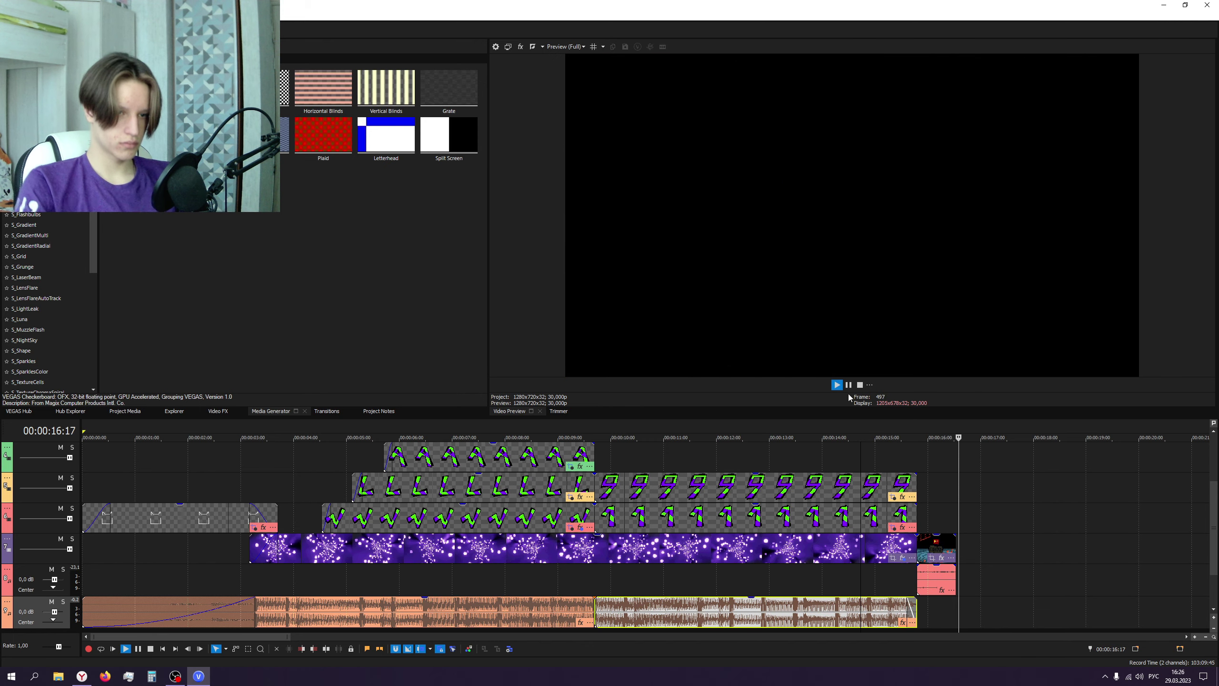
scroll(799, 556, "down", 5)
scroll(414, 596, "up", 2)
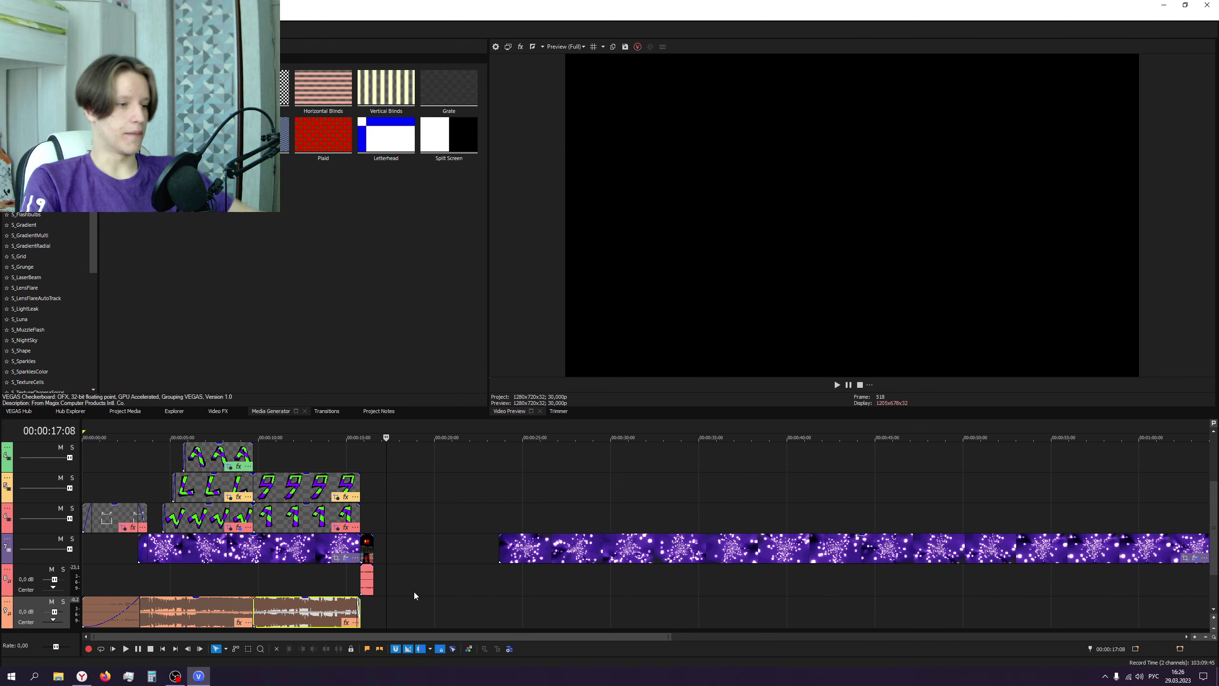
scroll(224, 557, "down", 1)
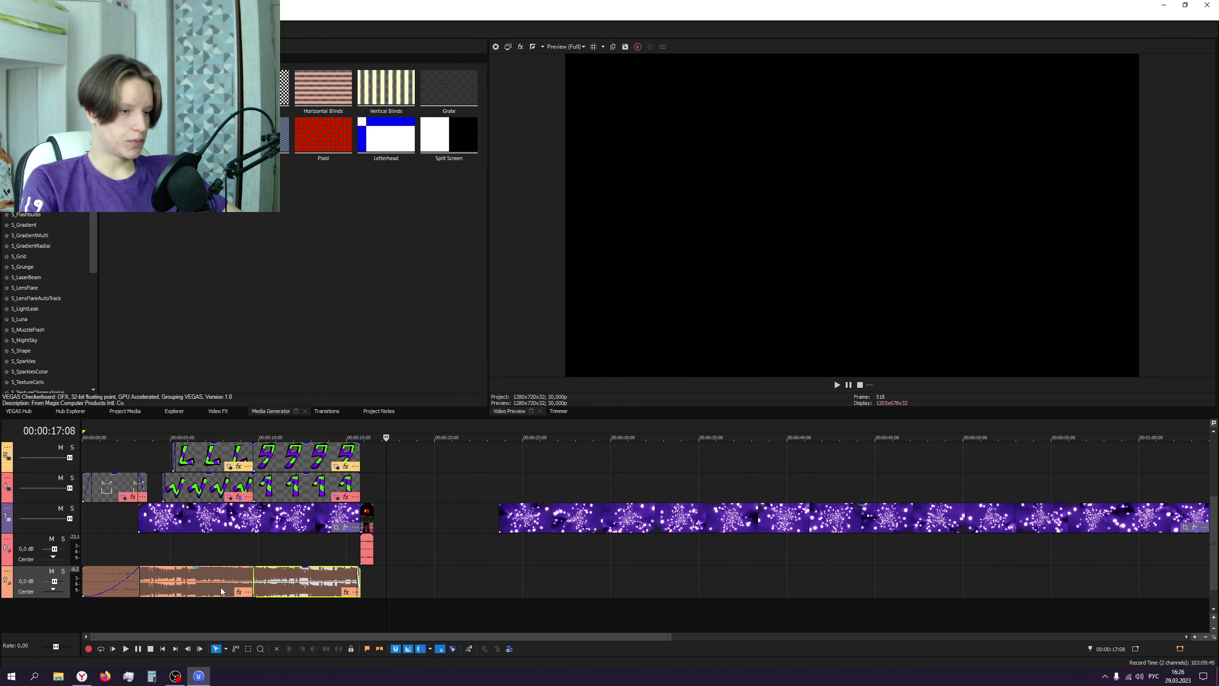
double_click(110, 583)
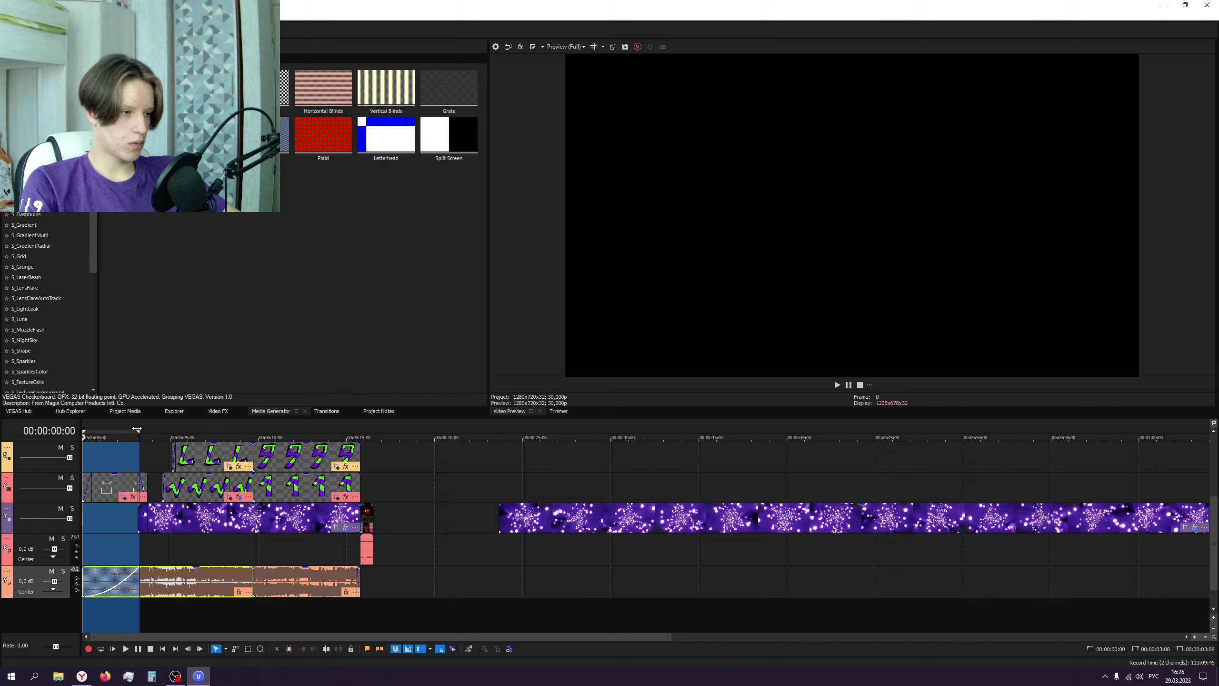
left_click_drag(144, 432, 374, 432)
scroll(383, 523, "up", 4)
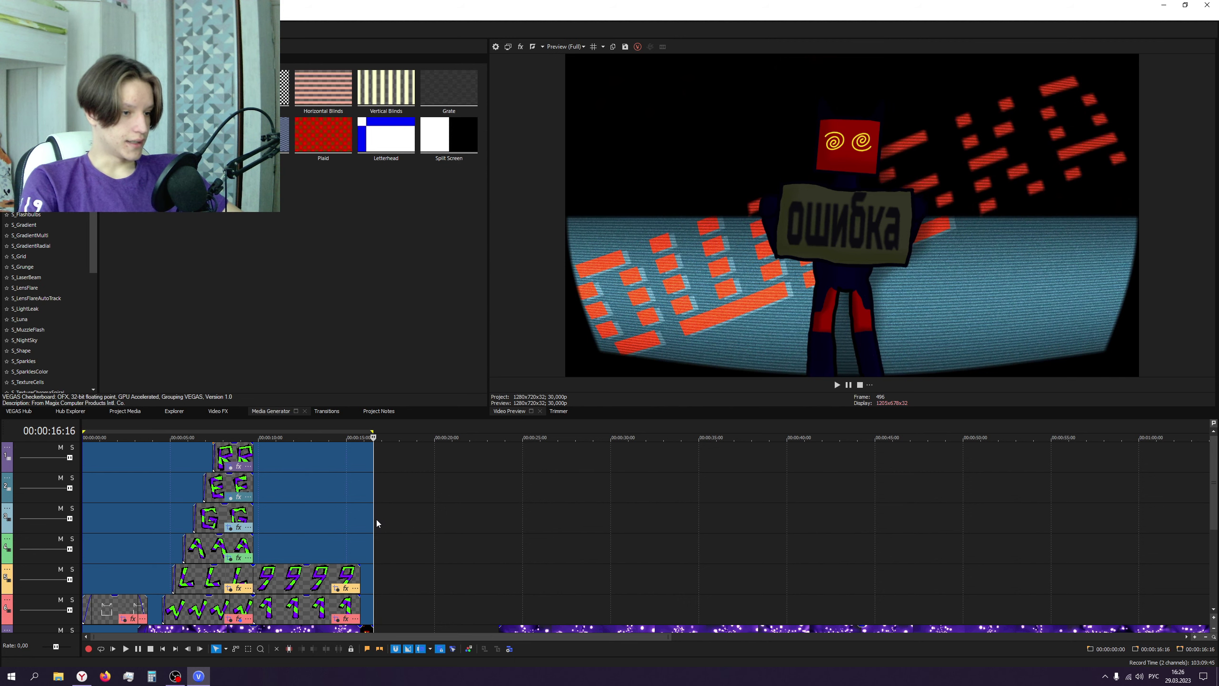
scroll(376, 519, "down", 2)
scroll(384, 524, "down", 2)
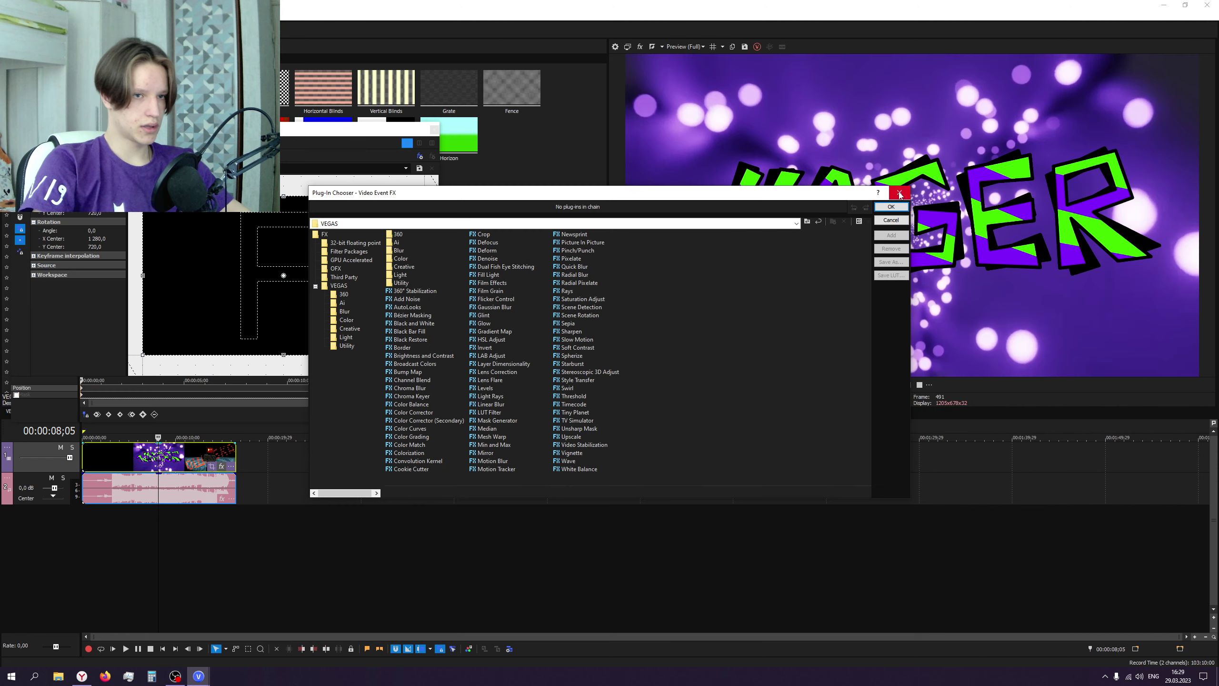
- Close the open event windows and play the finished intro clip from its start
left_click(434, 129)
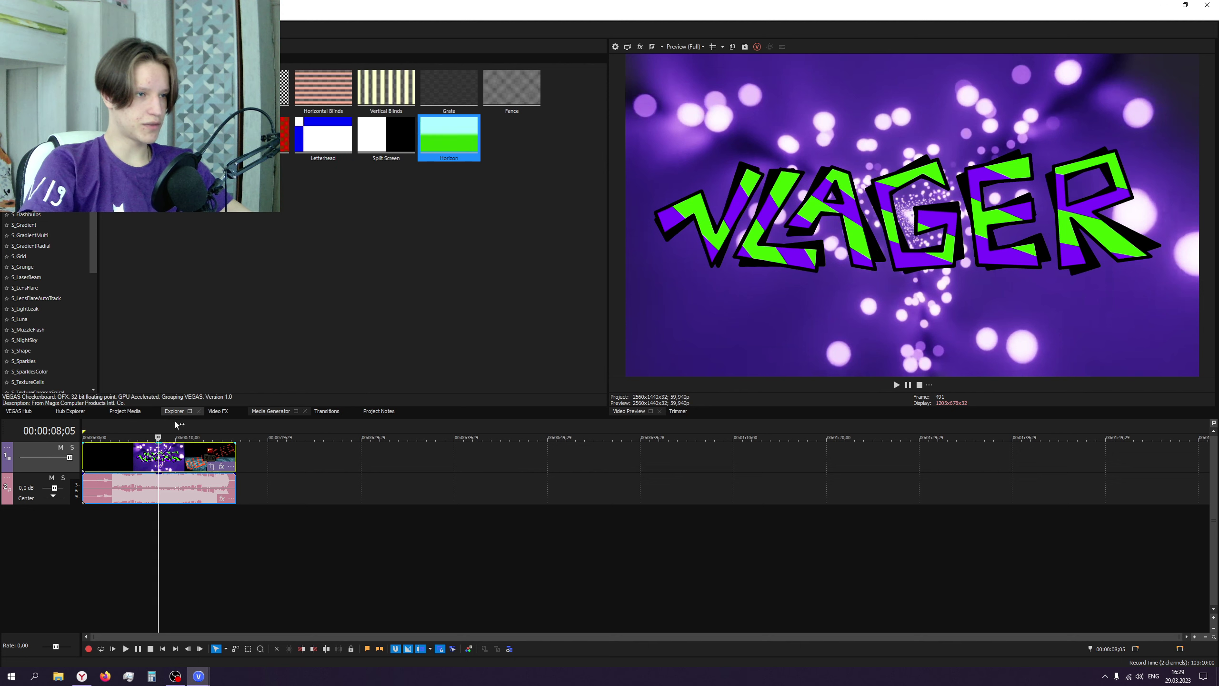
key("Home")
left_click(897, 385)
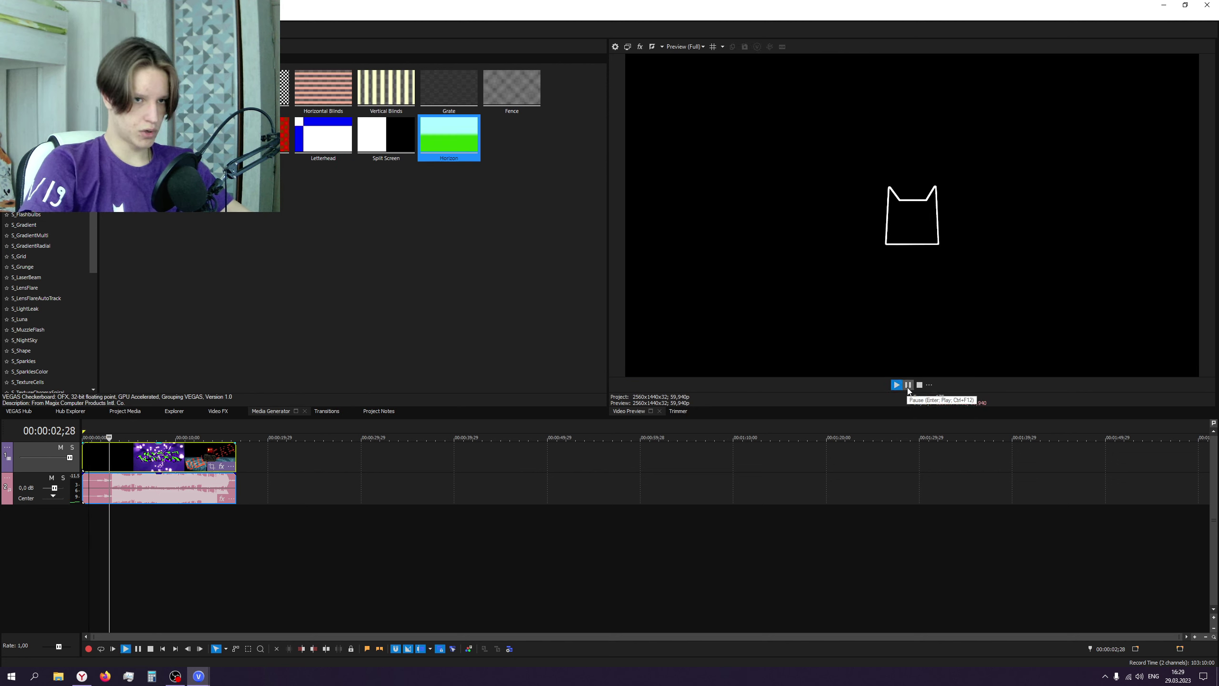
left_click(908, 389)
left_click(897, 386)
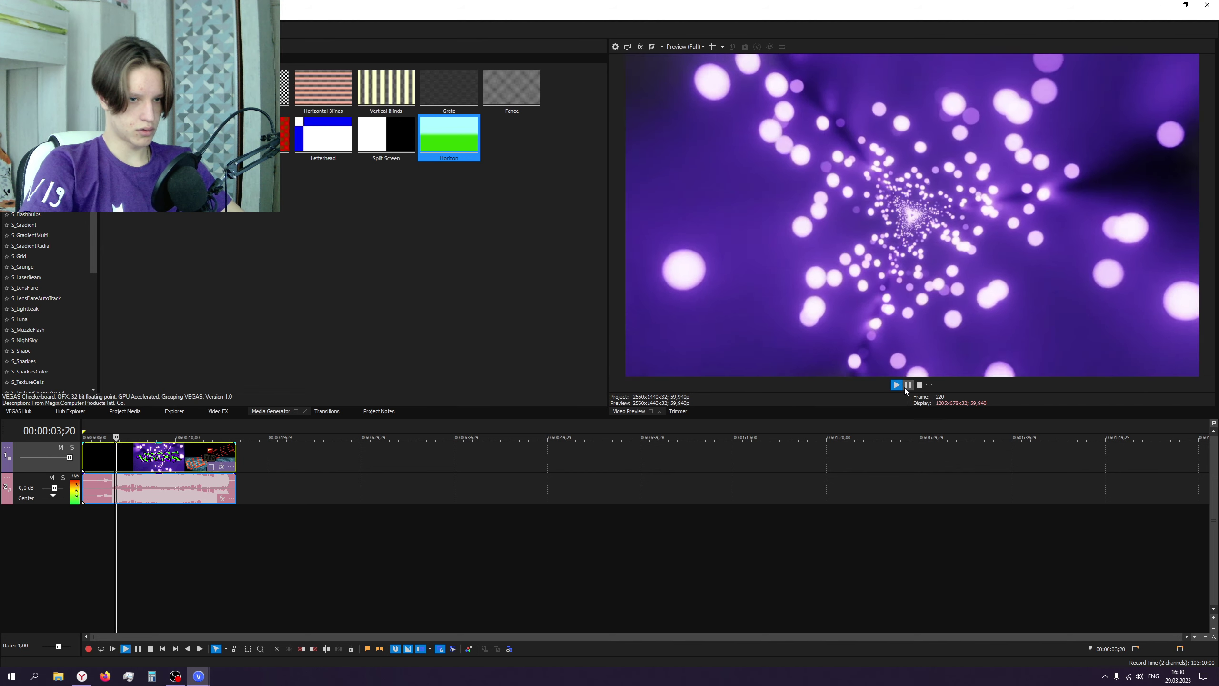
- Split the finished intro clip and its audio at about 00:00:04 and play the rest up to the number 19
left_click(908, 387)
key("s")
left_click(907, 387)
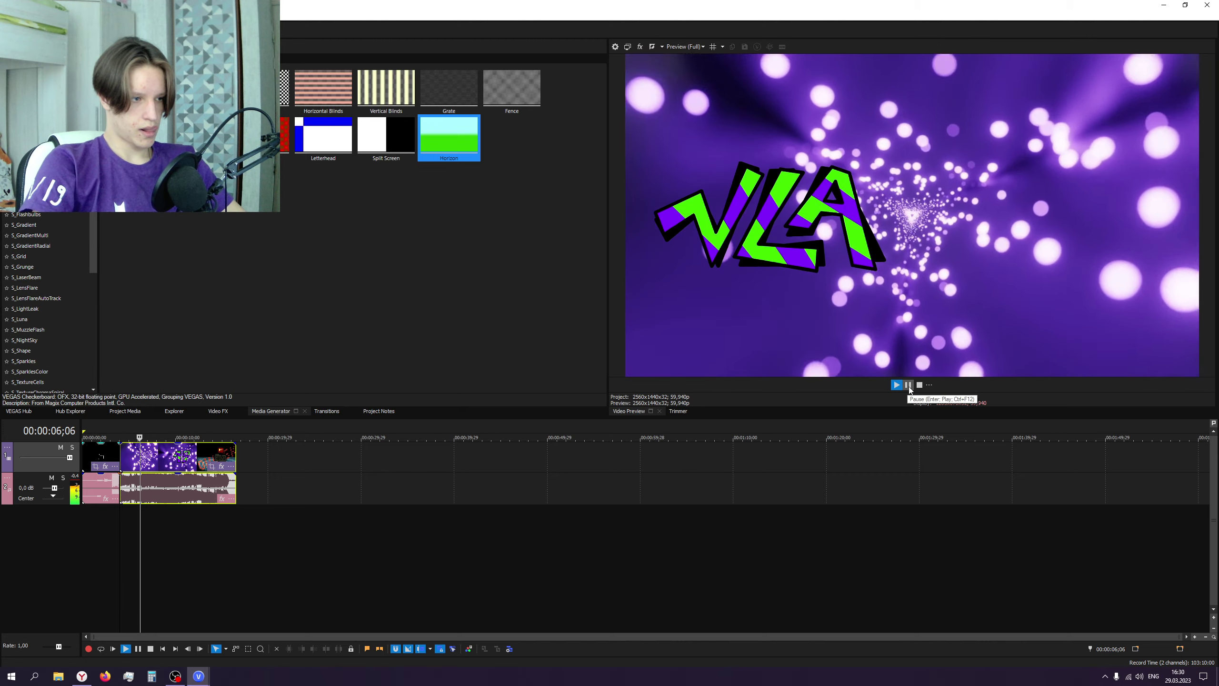
scroll(305, 526, "up", 3)
scroll(639, 545, "up", 2)
scroll(675, 544, "down", 3)
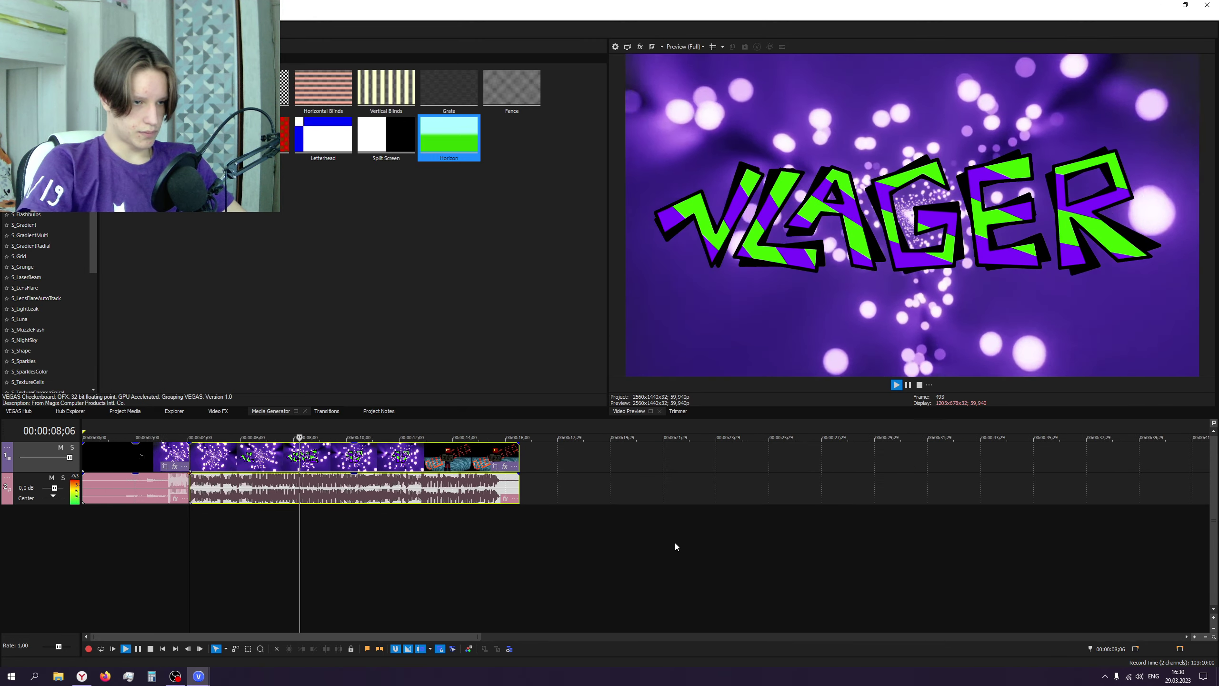
scroll(674, 546, "up", 3)
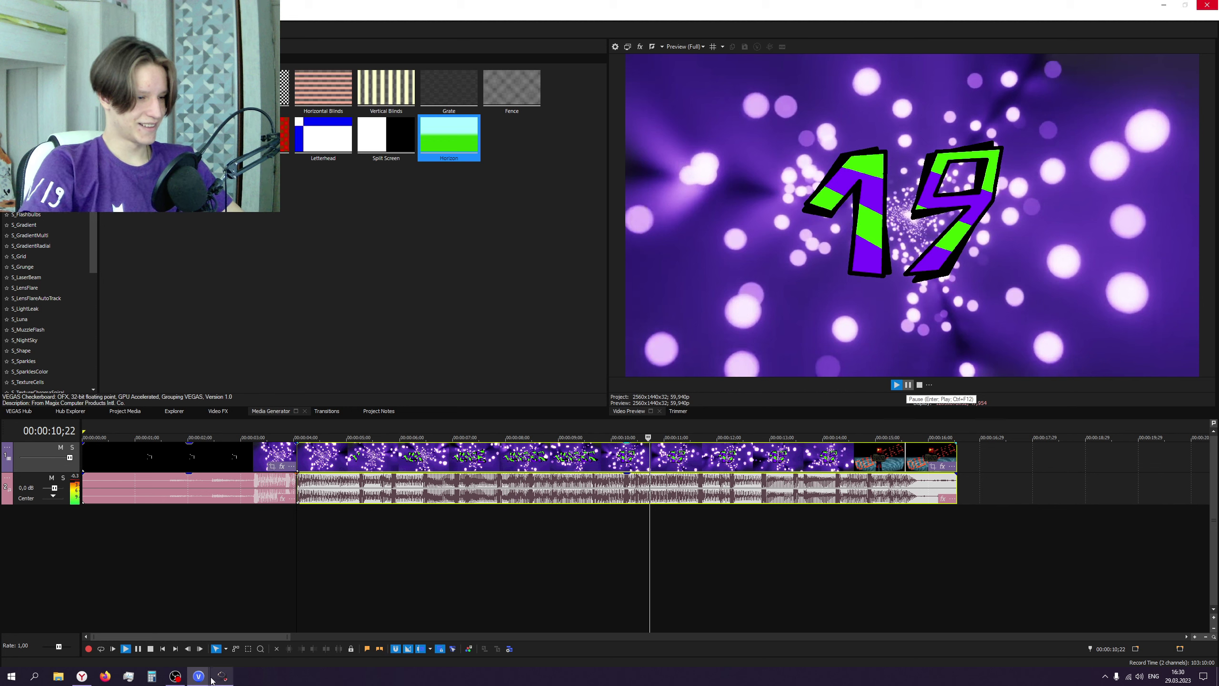
- Leave the unresponsive editor and relaunch VEGAS Pro from the desktop shortcut
left_click(212, 678)
left_click(717, 327)
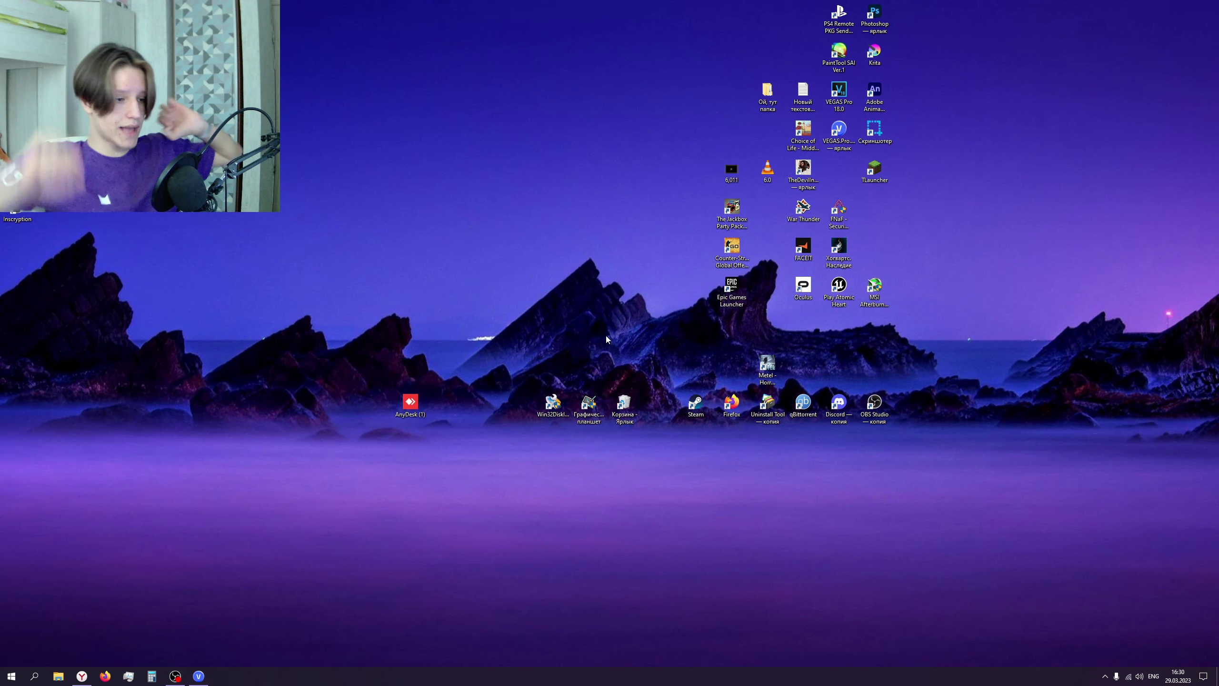
left_click(837, 132)
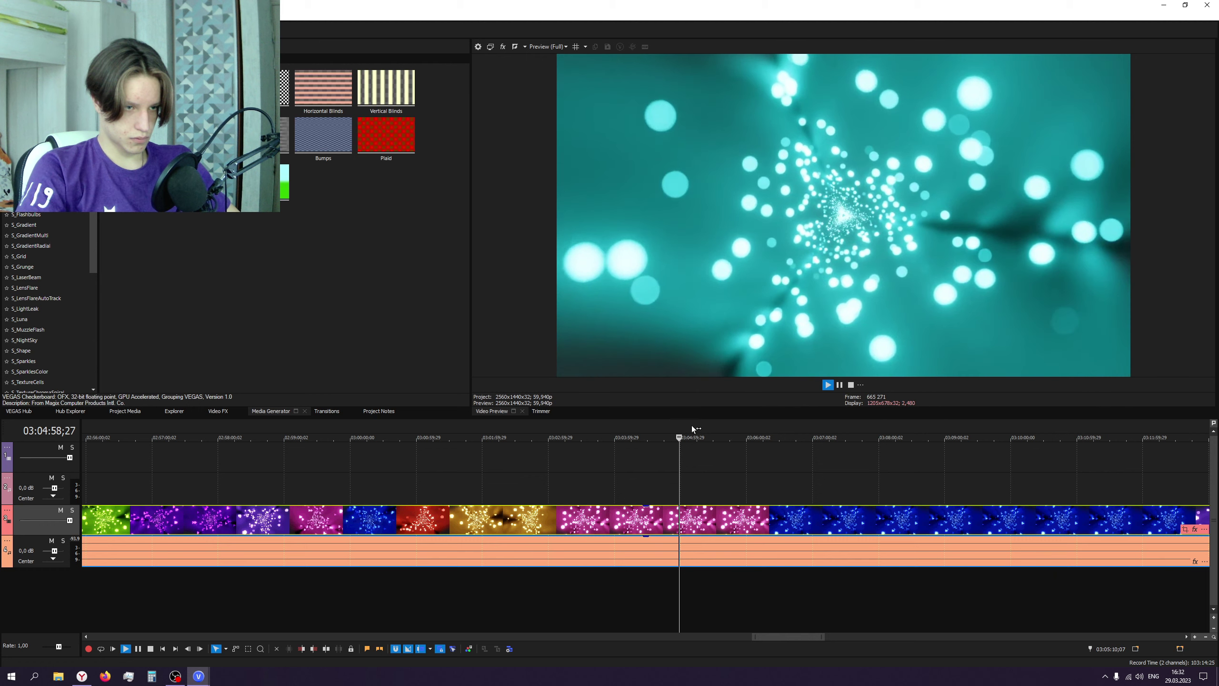
- Split the long coloured particle video and its audio at about 03:05:07 and move playback to about 03:05:45
left_click(691, 426)
left_click(716, 429)
left_click(688, 423)
key("s")
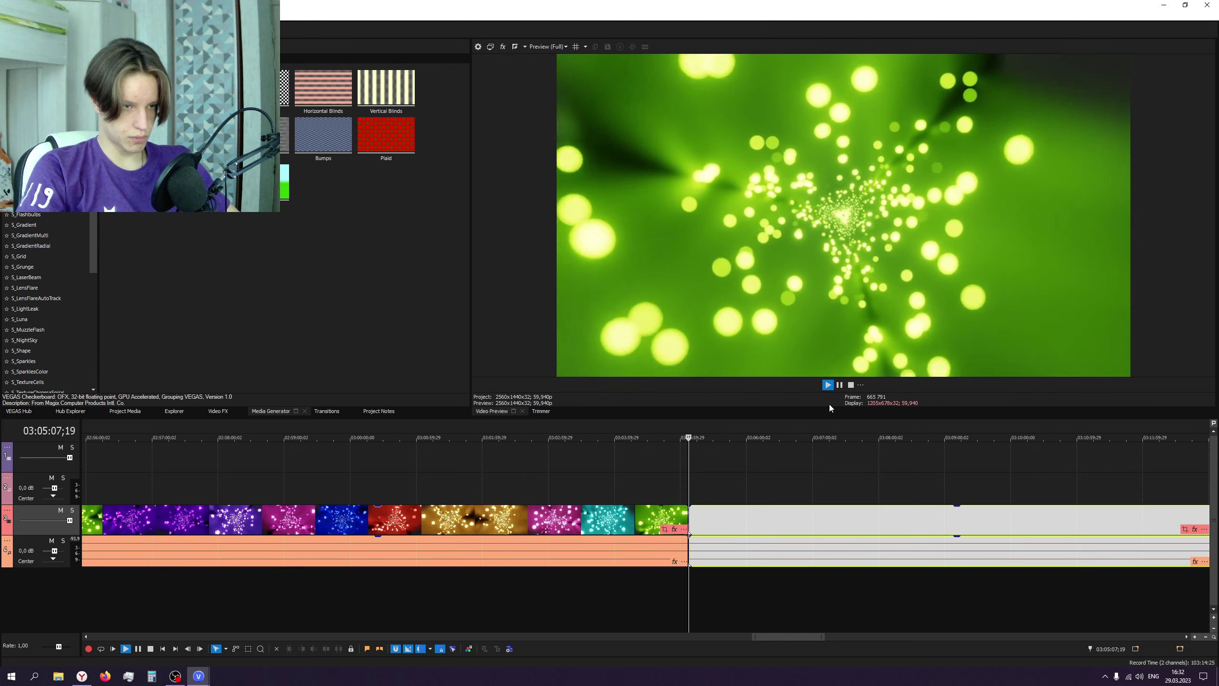
left_click(729, 426)
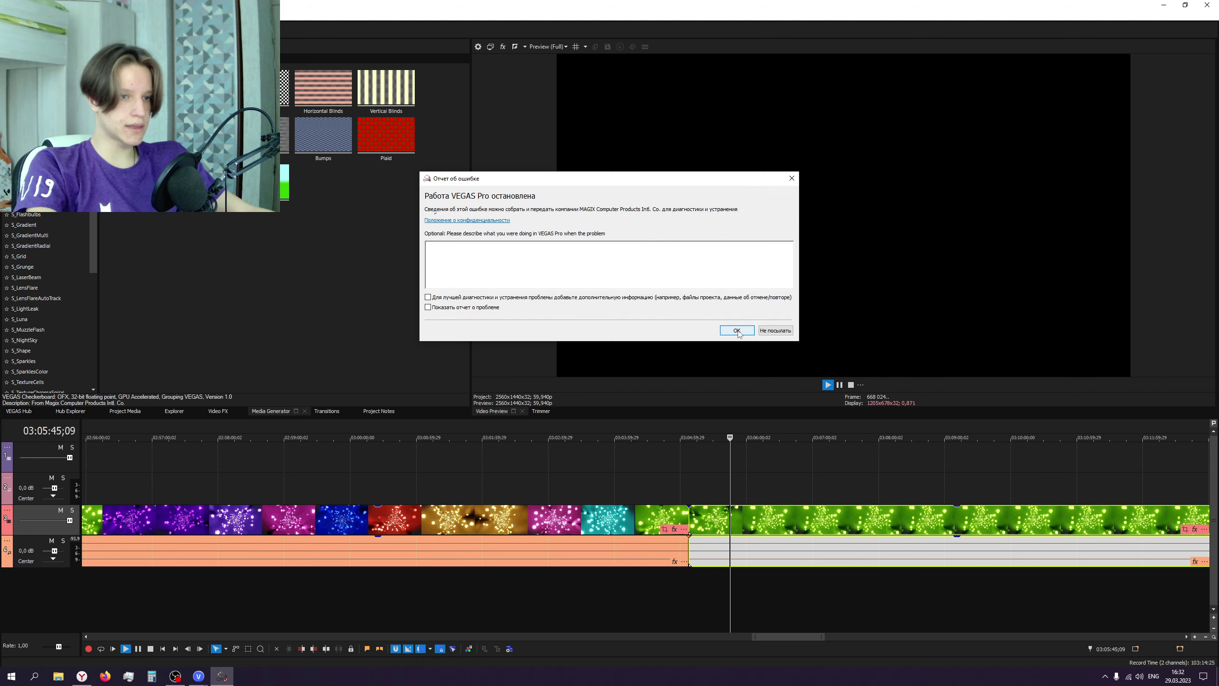
- Dismiss the crash report, relaunch VEGAS Pro and place the finished intro clip at the very start of the timeline
left_click(735, 331)
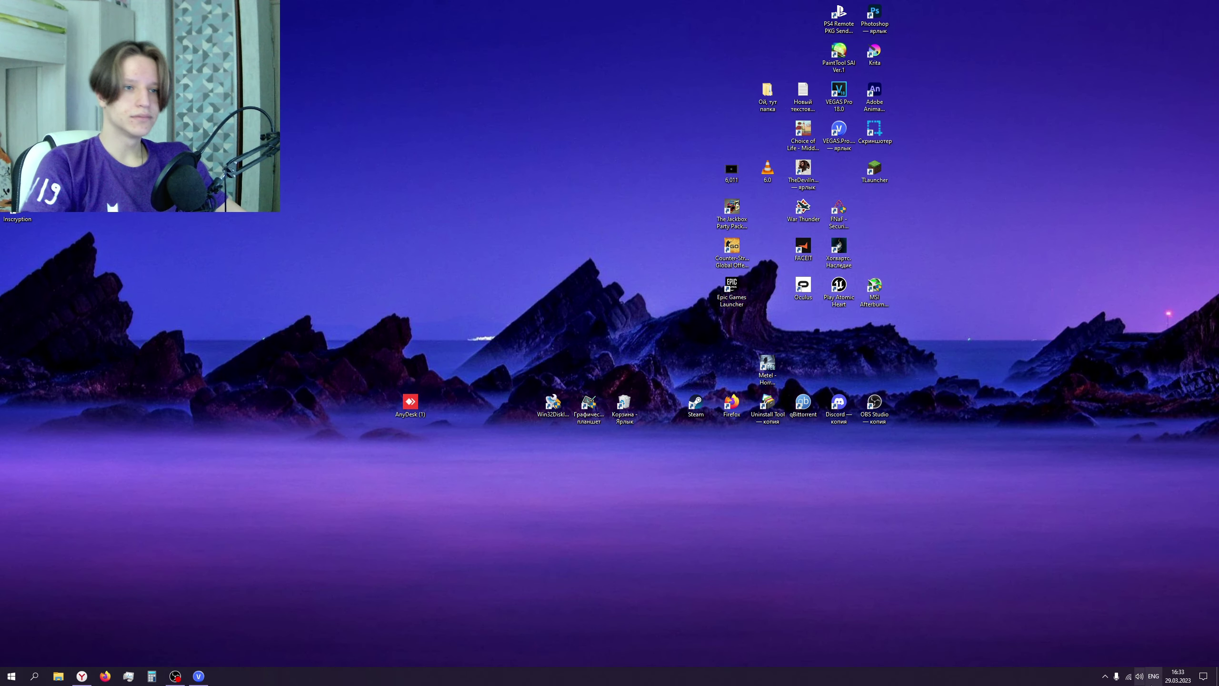
double_click(840, 144)
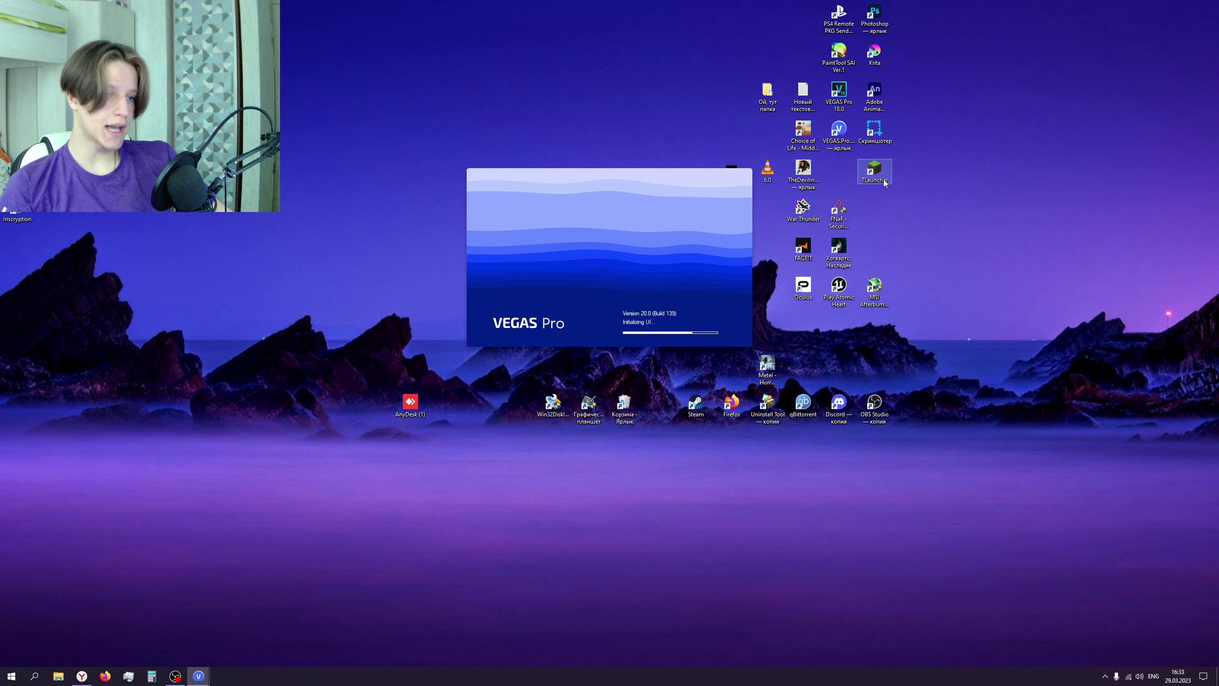
left_click_drag(725, 463, 95, 471)
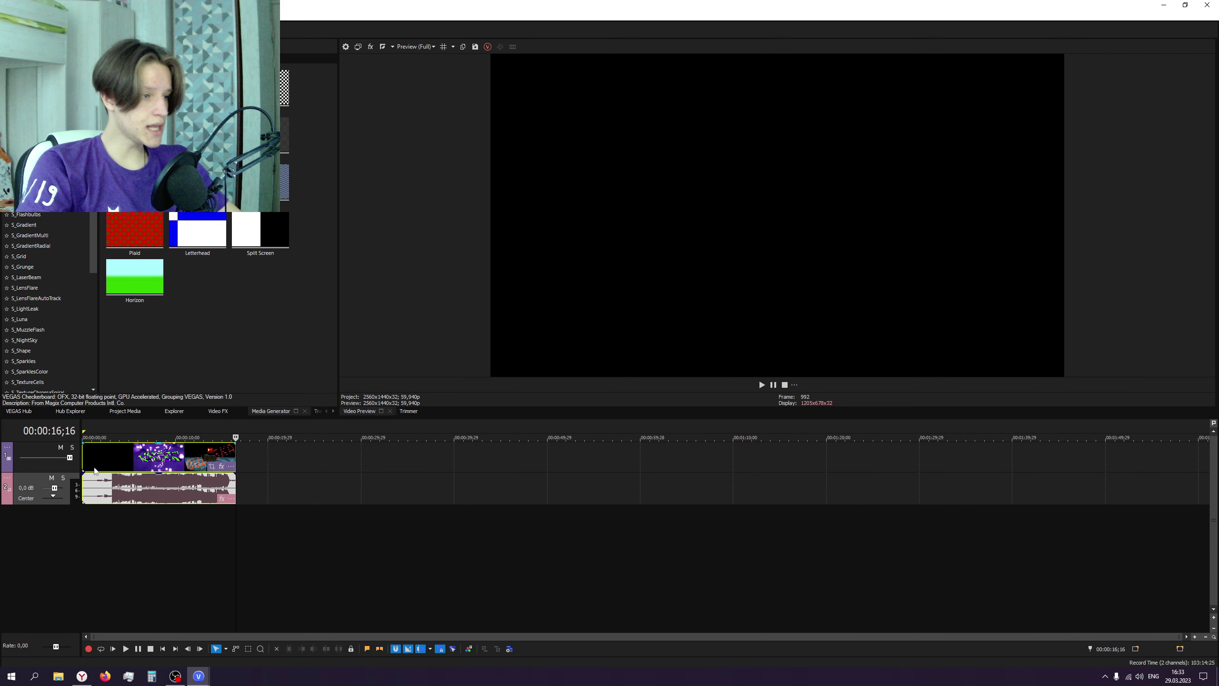
left_click(83, 524)
left_click(56, 462)
scroll(149, 519, "up", 3)
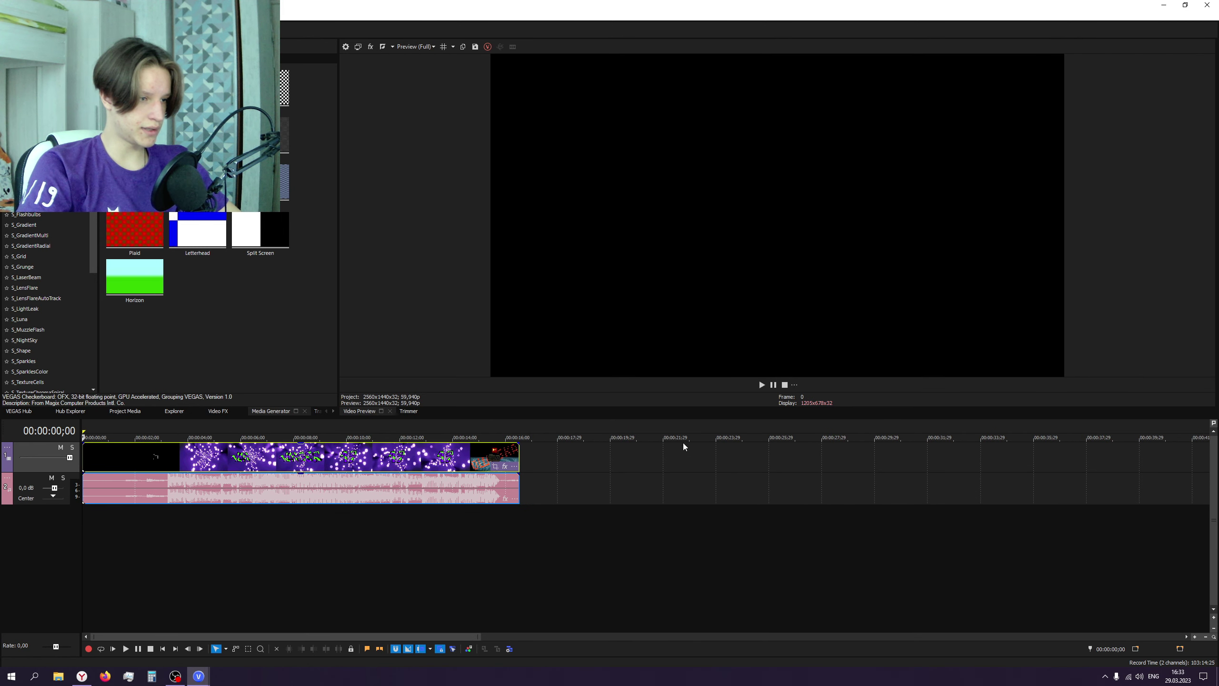
- Play the start of the intro and split the clip and its audio at 00:00:03;20, where the purple particles appear
left_click(757, 384)
scroll(420, 486, "up", 3)
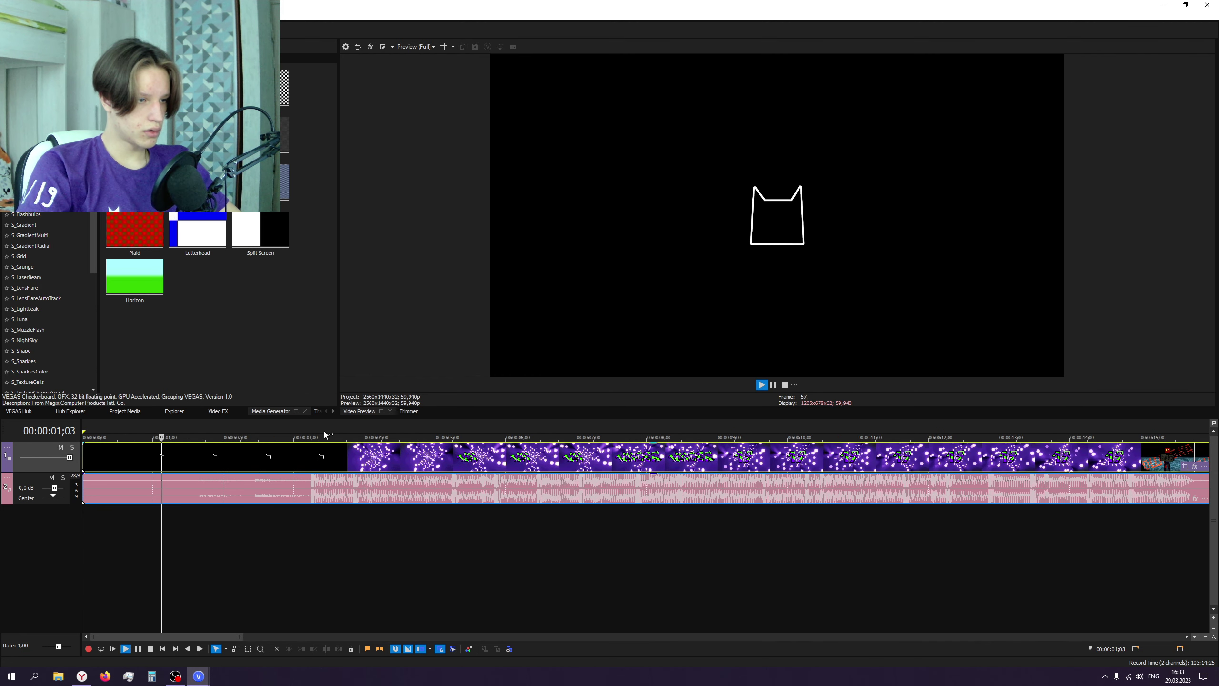
left_click(324, 433)
left_click(773, 384)
mouse_move(347, 427)
left_mouse_down()
mouse_move(315, 431)
mouse_move(343, 429)
left_mouse_up()
key("d")
left_click(341, 454)
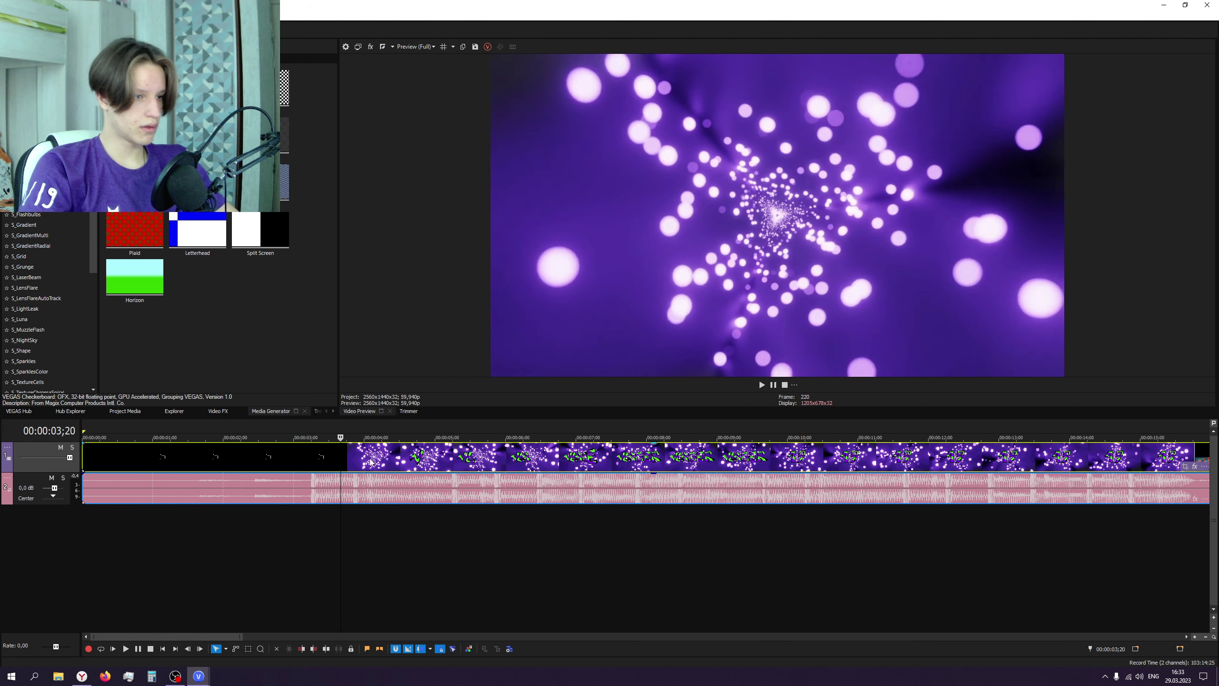
key("s")
- Split the intro clip and its audio at 00:00:15;24, where the error scene begins
scroll(1089, 459, "down", 1)
left_click(613, 427)
left_click(617, 427)
scroll(660, 471, "up", 1)
scroll(661, 472, "up", 3)
left_click_drag(640, 426, 819, 429)
scroll(593, 446, "down", 6)
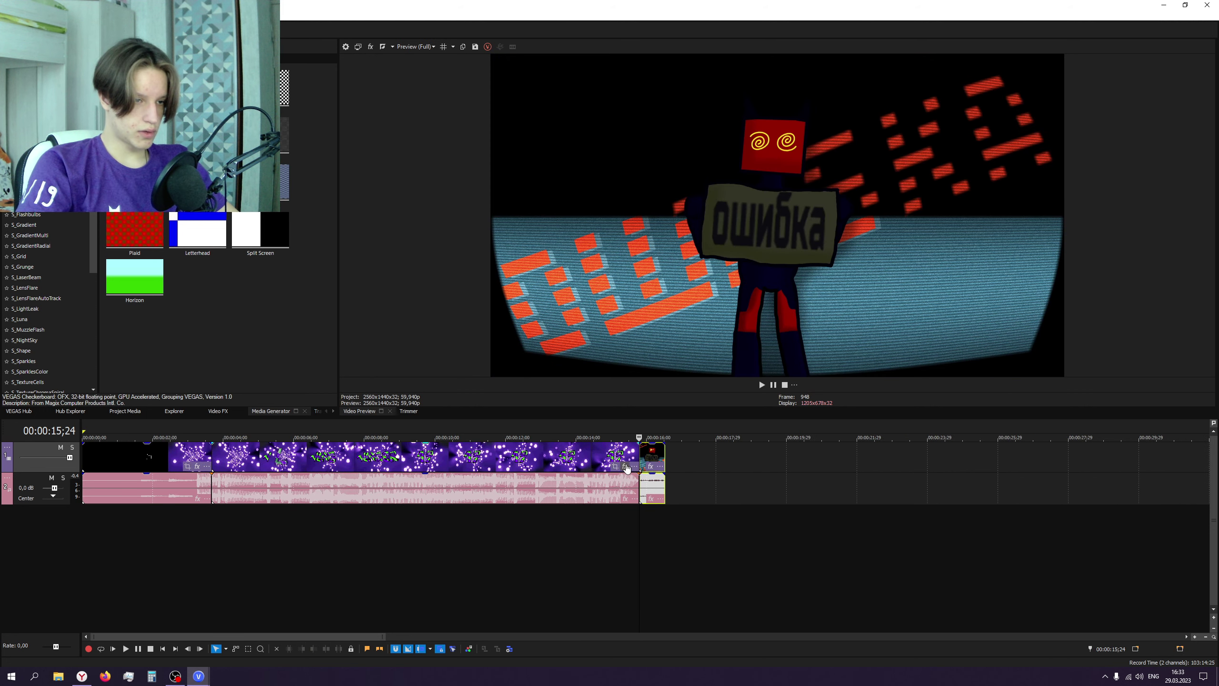
- Apply the Chroma Keyer to the intro's middle section, sampling the green of the number 19 at 00:00:11;00 as the key colour
left_click(614, 465)
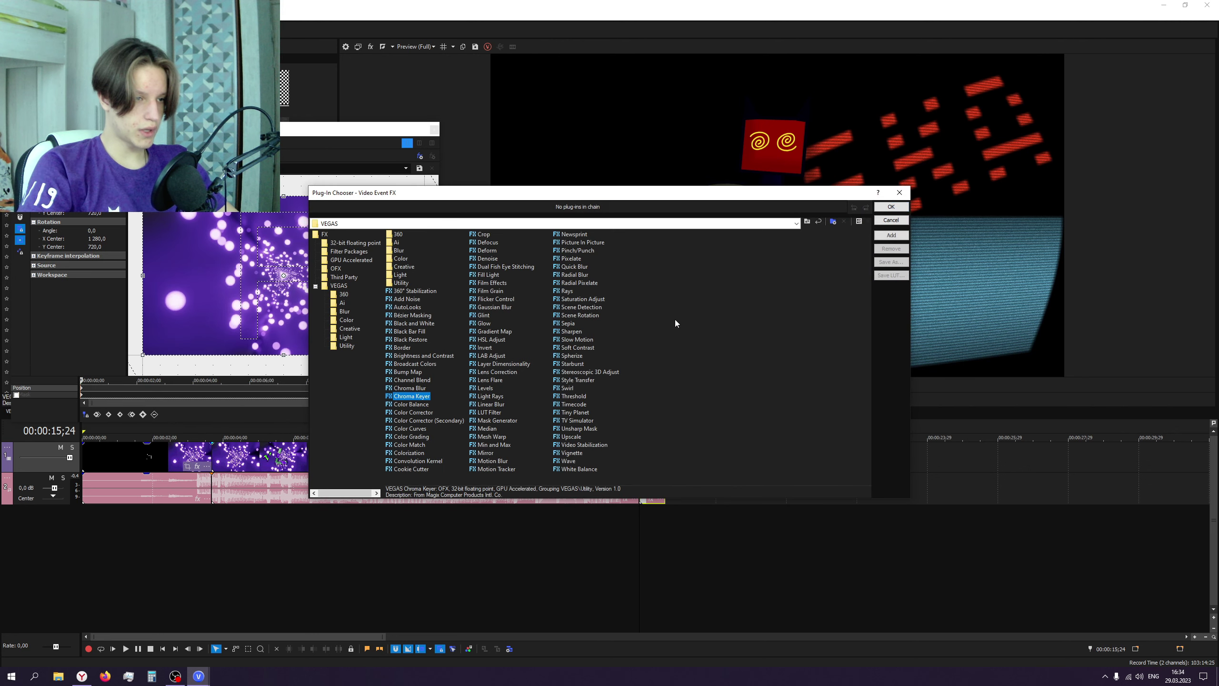
left_click(882, 210)
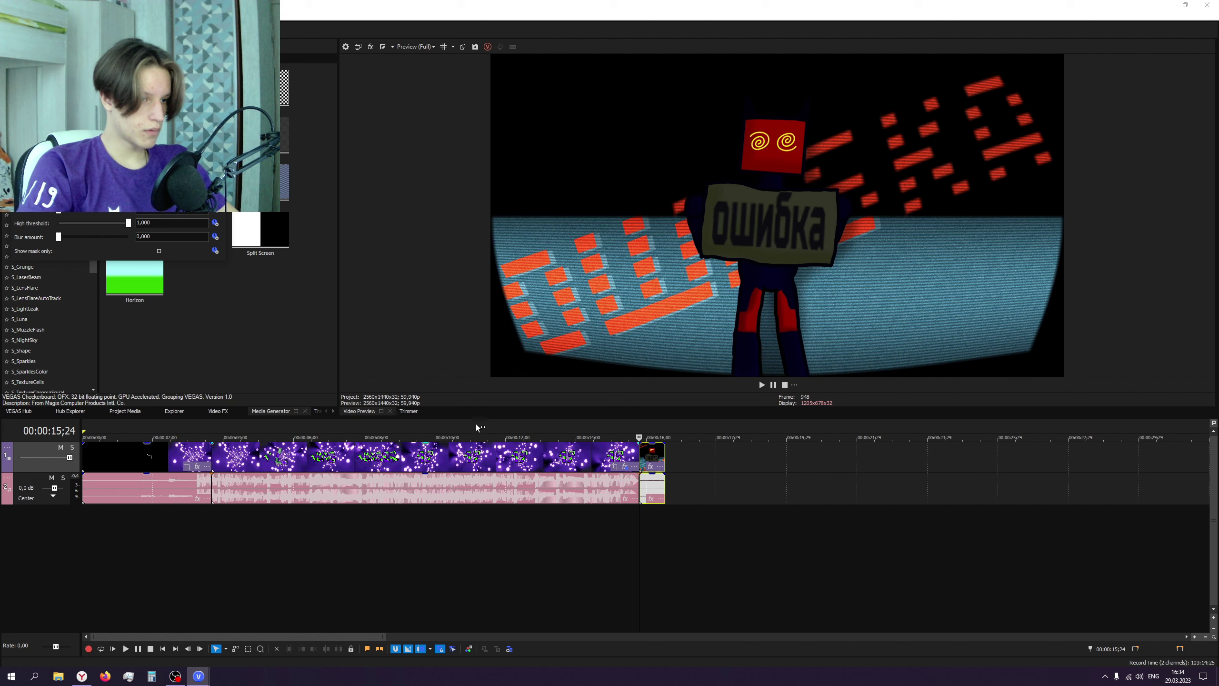
left_click(471, 427)
left_click(98, 209)
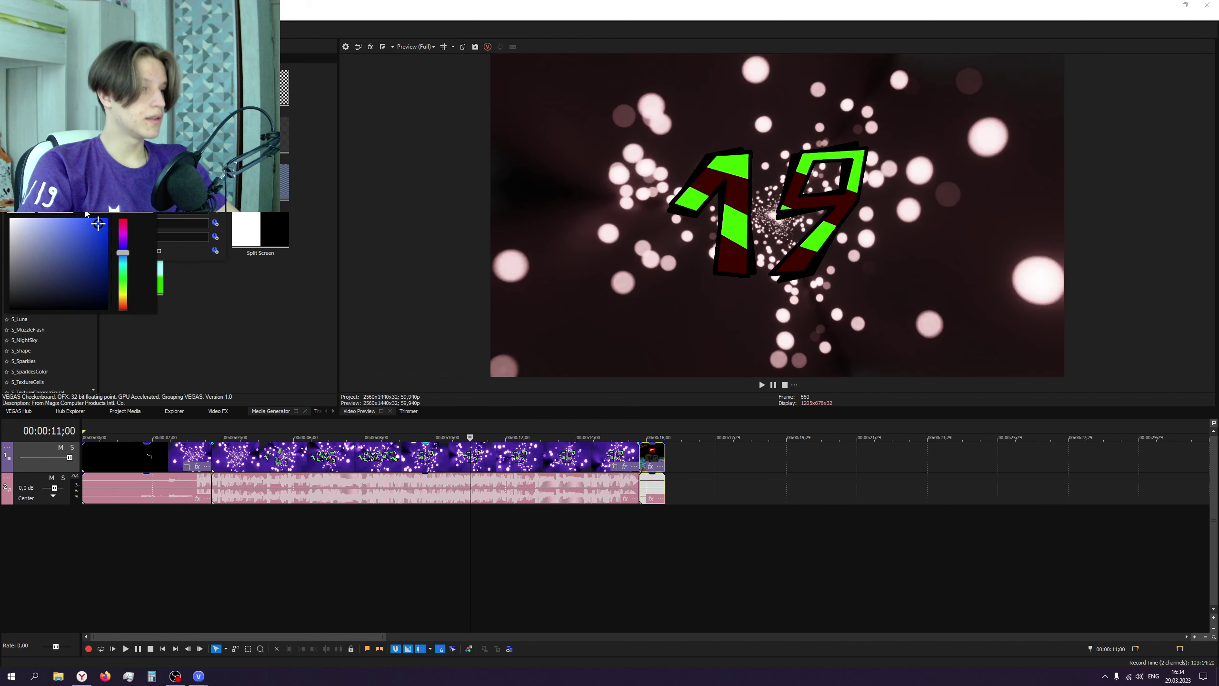
left_click(732, 163)
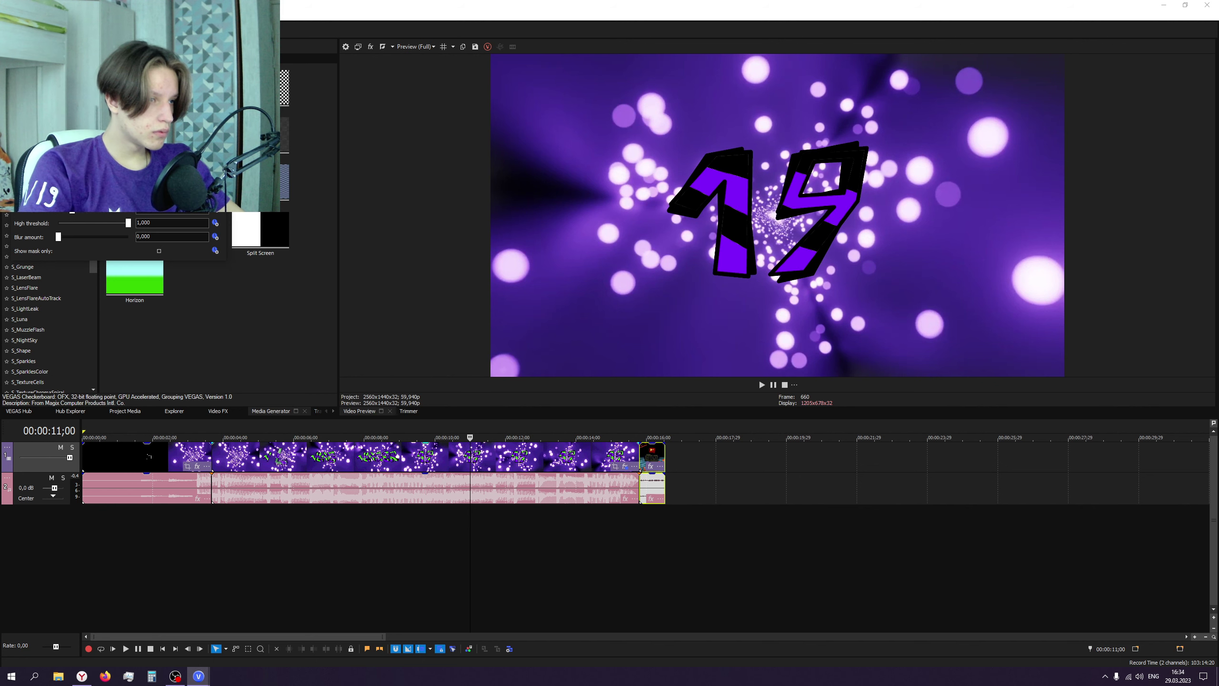
key("alt+F4")
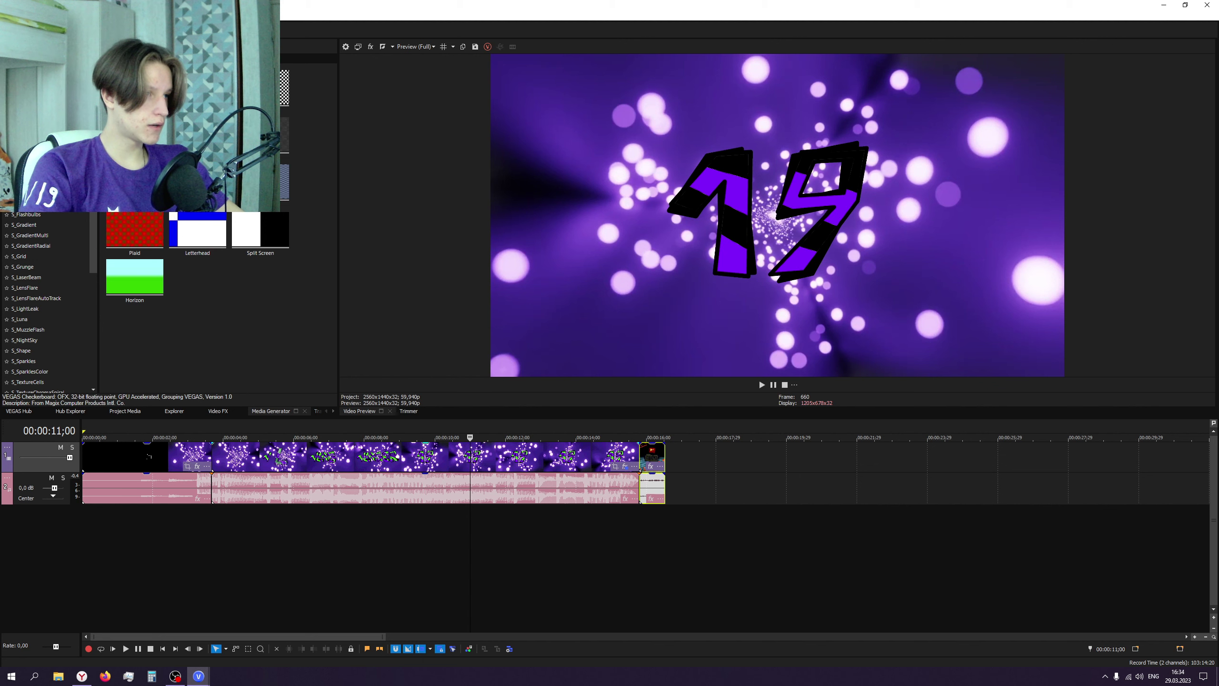
- Save the project as 79
key("ctrl+s")
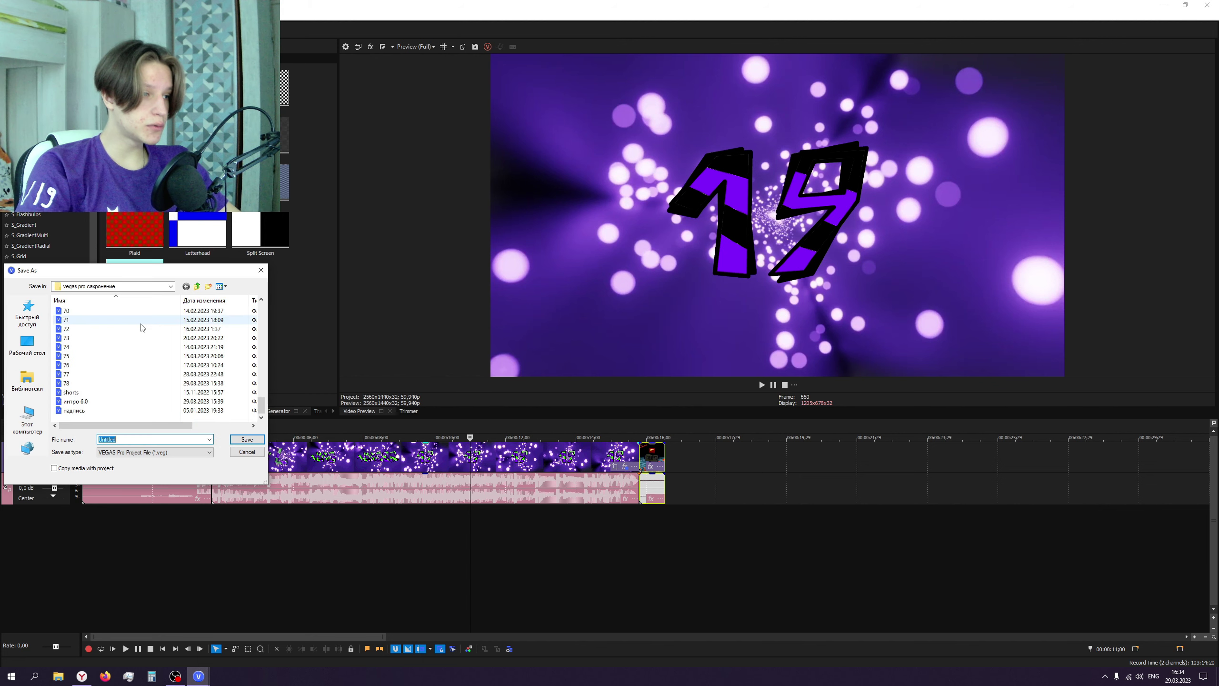
type("79")
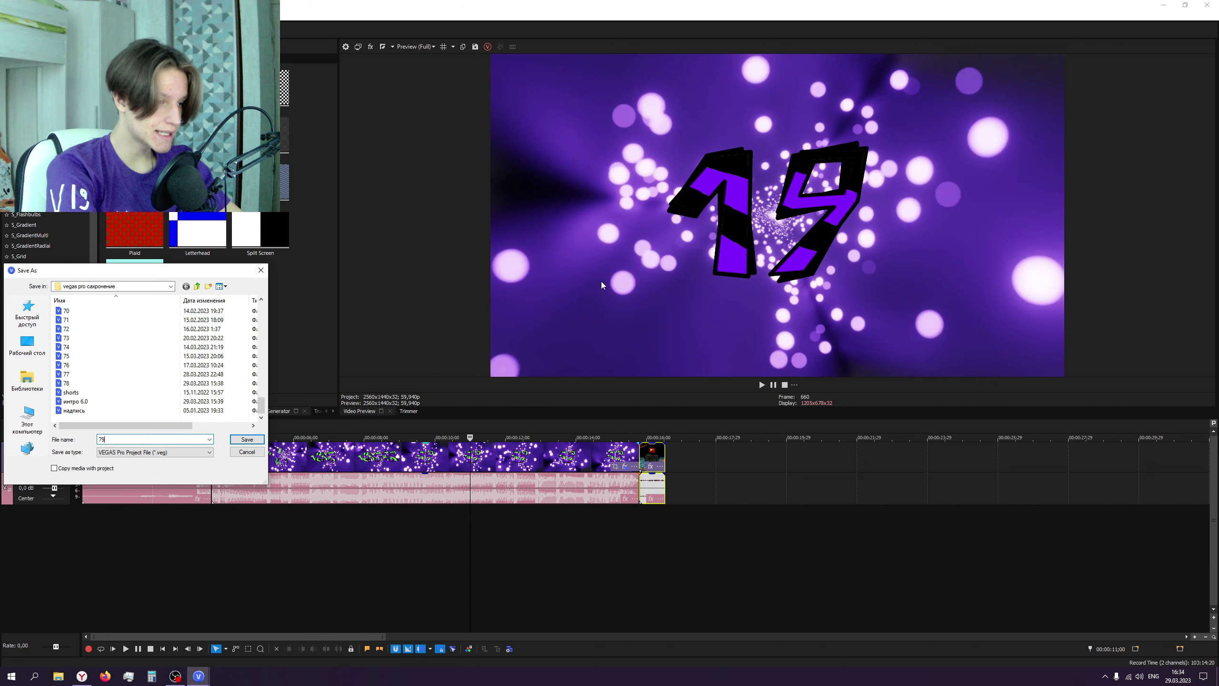
key("Return")
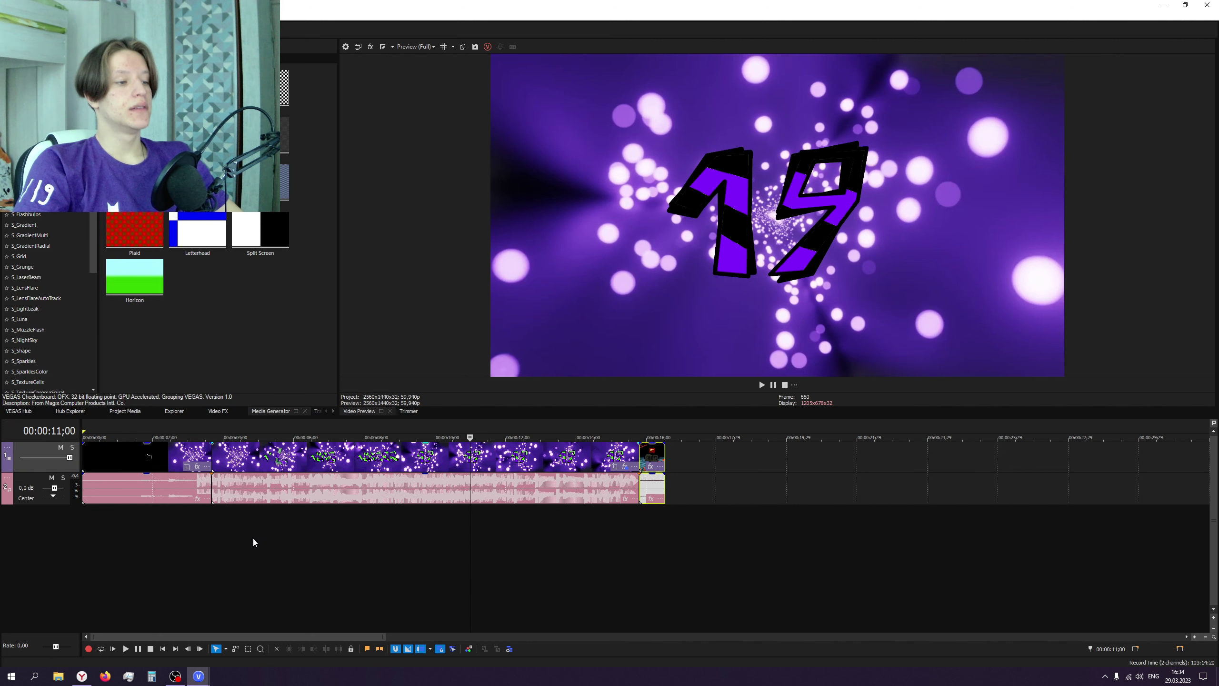
- Copy the long purple particle clip from the untitled project and paste it at the end of the intro in 79.veg
mouse_move(198, 676)
left_click(178, 627)
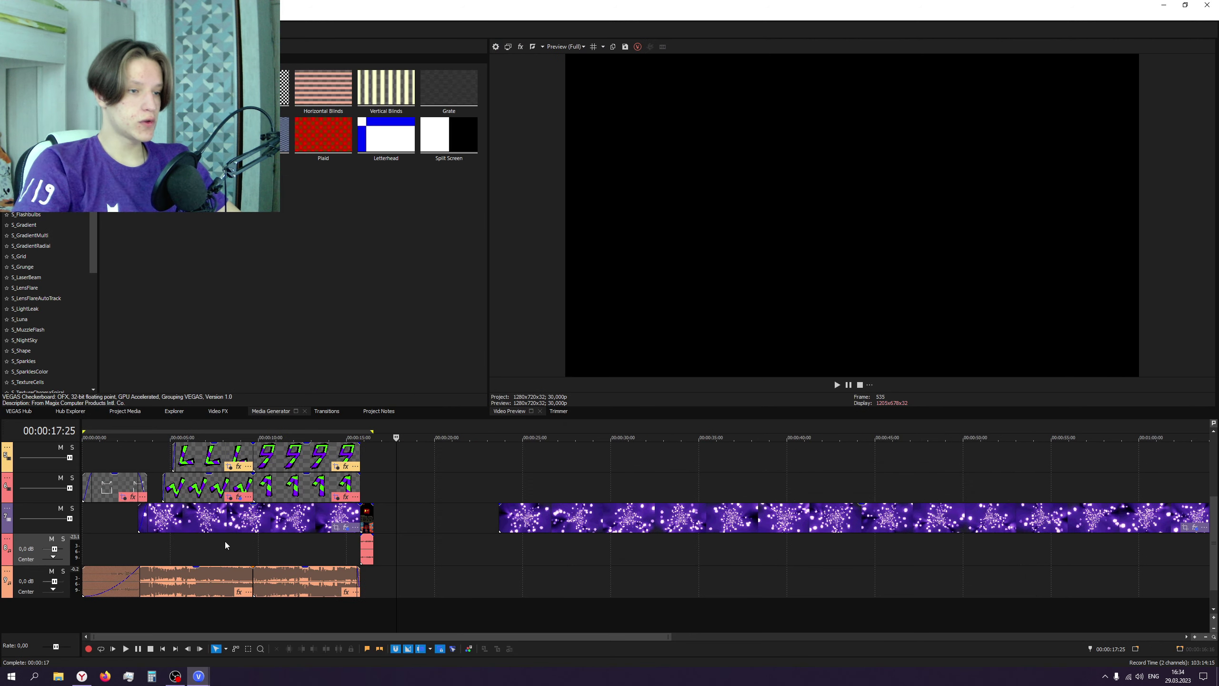
left_click(260, 523)
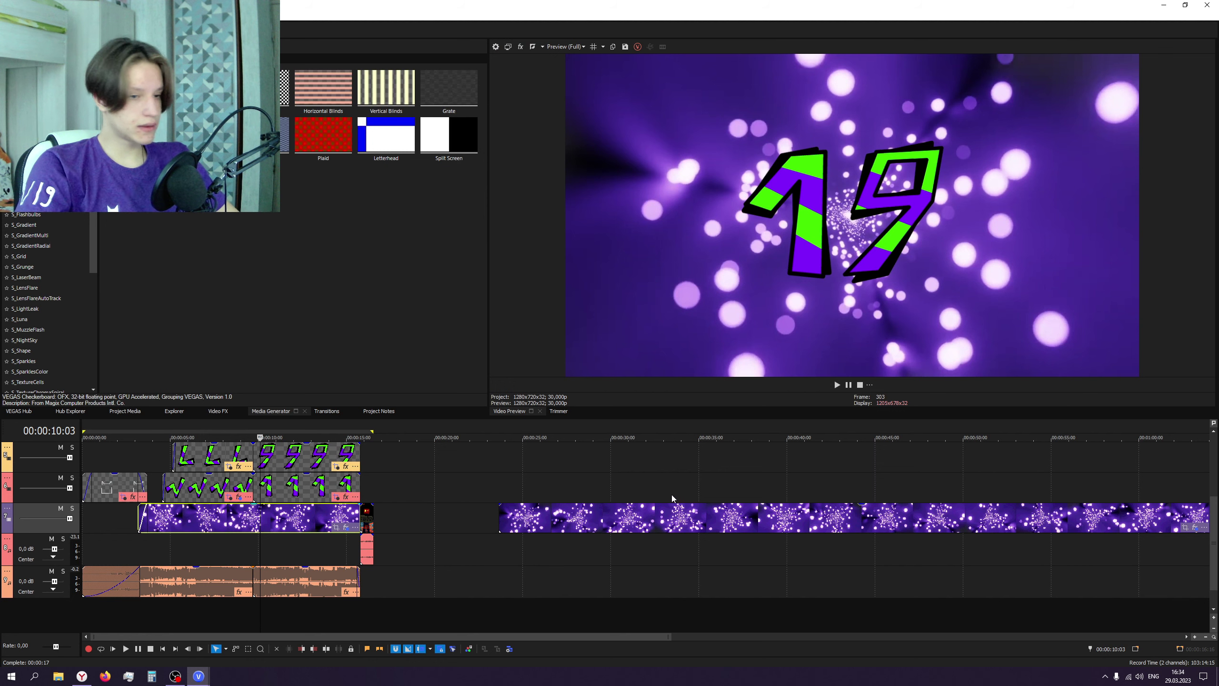
left_click(656, 519)
mouse_move(202, 675)
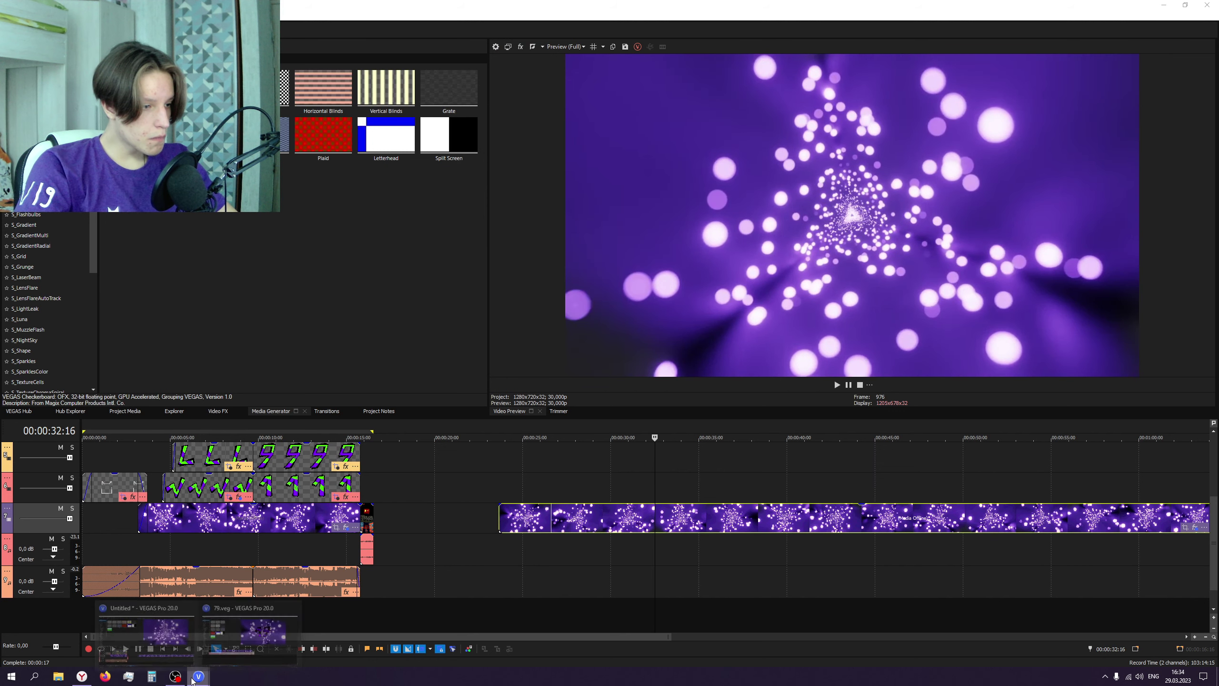
left_click(250, 622)
left_click(677, 487)
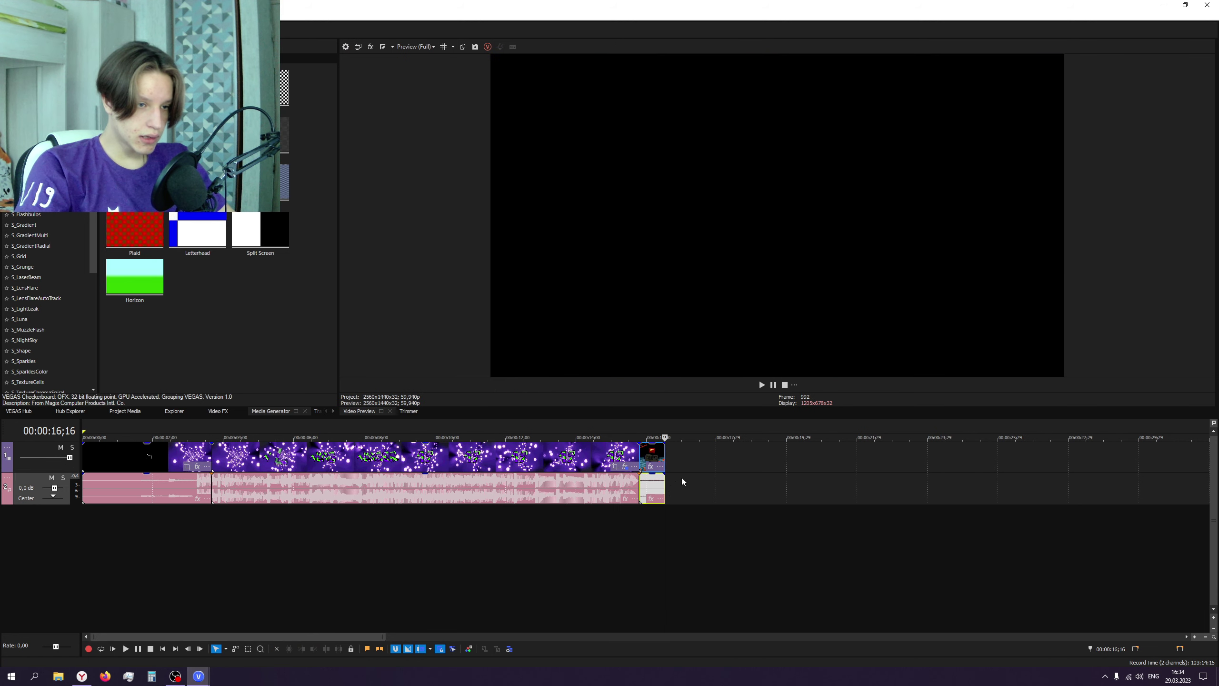
key("ctrl+v")
scroll(520, 490, "down", 4)
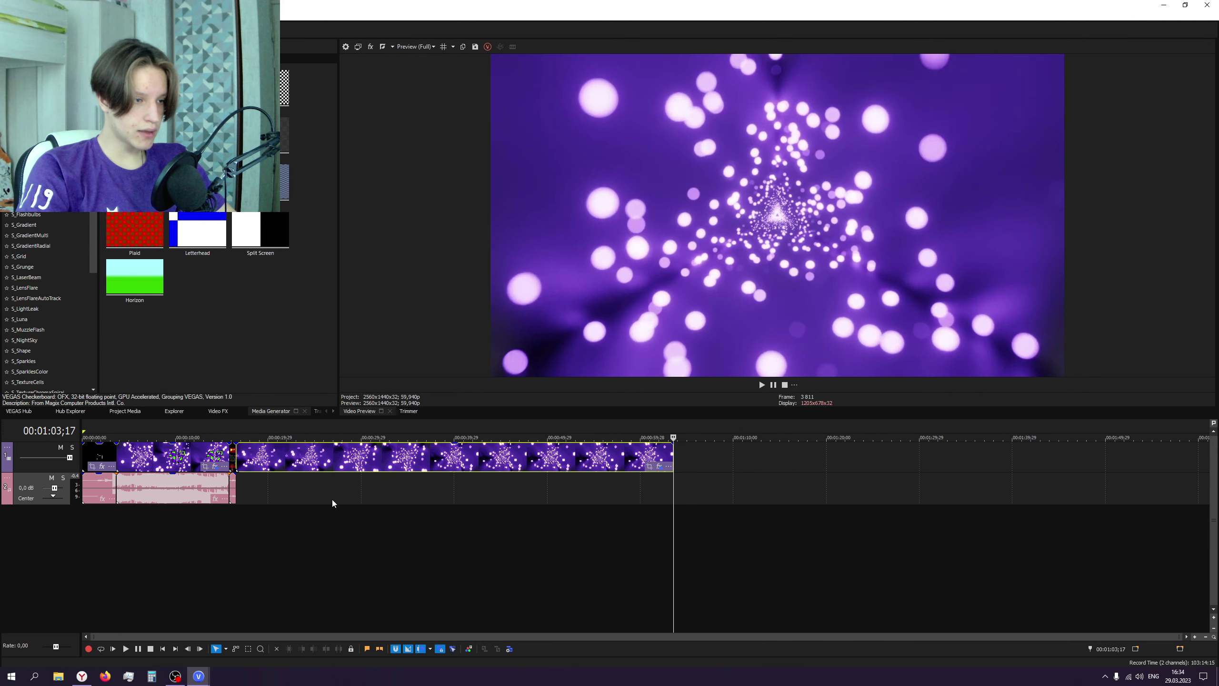
- Move the pasted particle clip away from the intro so that it starts at about 00:00:38
left_click(321, 491)
left_click_drag(429, 461, 863, 460)
left_click_drag(669, 461, 300, 461)
scroll(585, 468, "down", 2)
left_click_drag(326, 460, 512, 473)
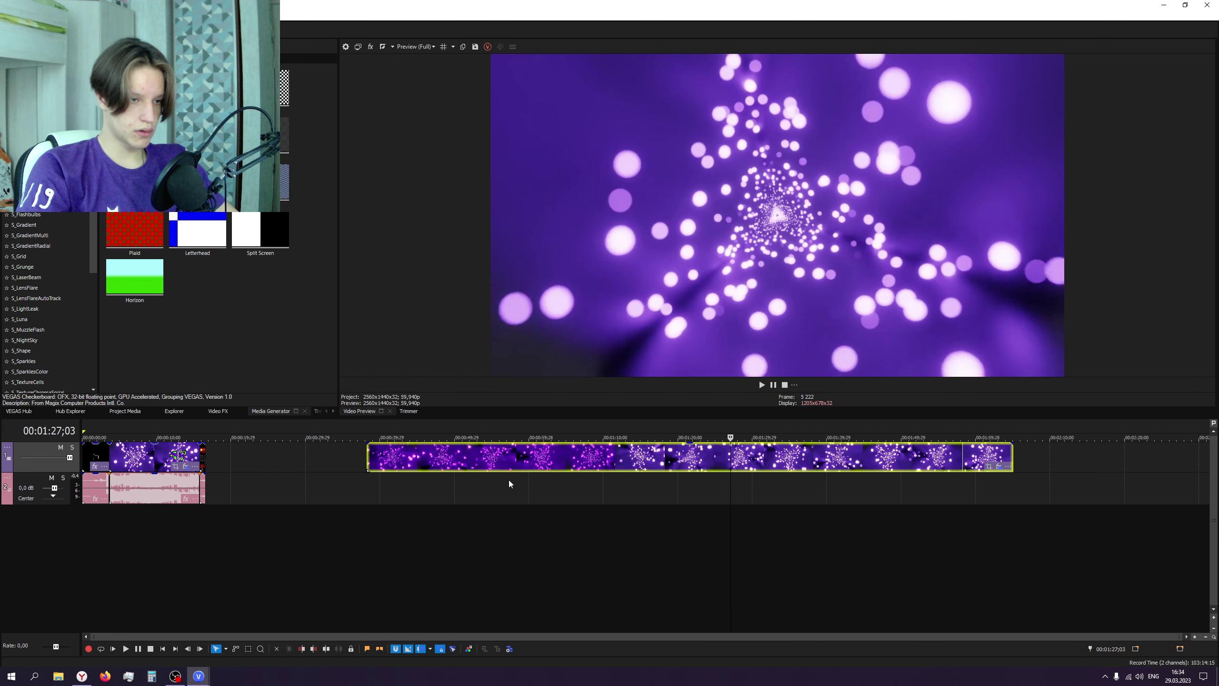
left_click(508, 478)
- Extend the beginning of the particle clip backwards until it includes the green particle section
left_click(343, 465)
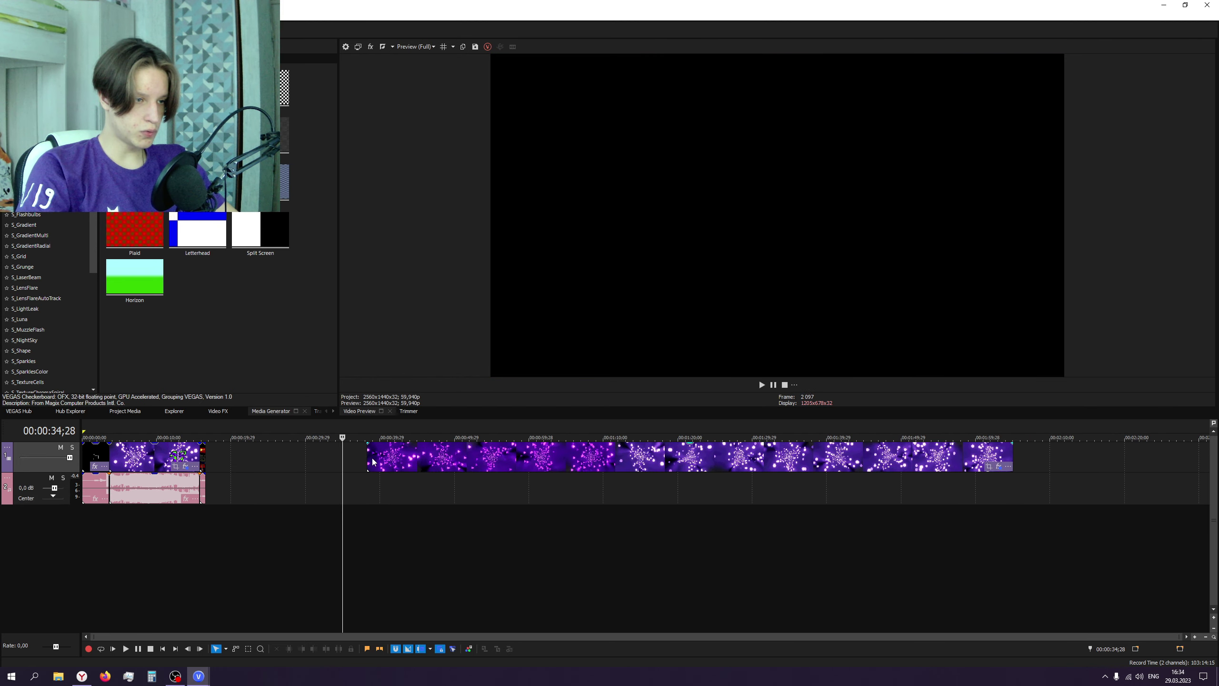
left_click_drag(368, 455, 268, 456)
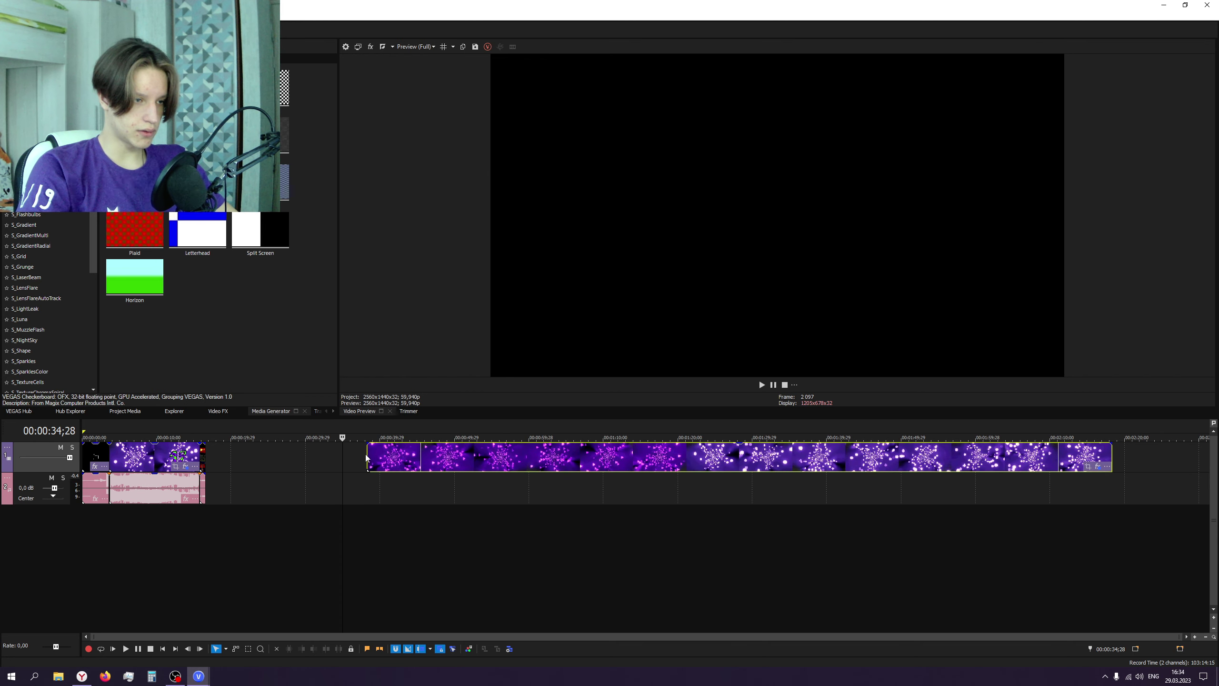
left_click_drag(366, 454, 269, 455)
left_click_drag(364, 455, 303, 457)
scroll(233, 462, "down", 2)
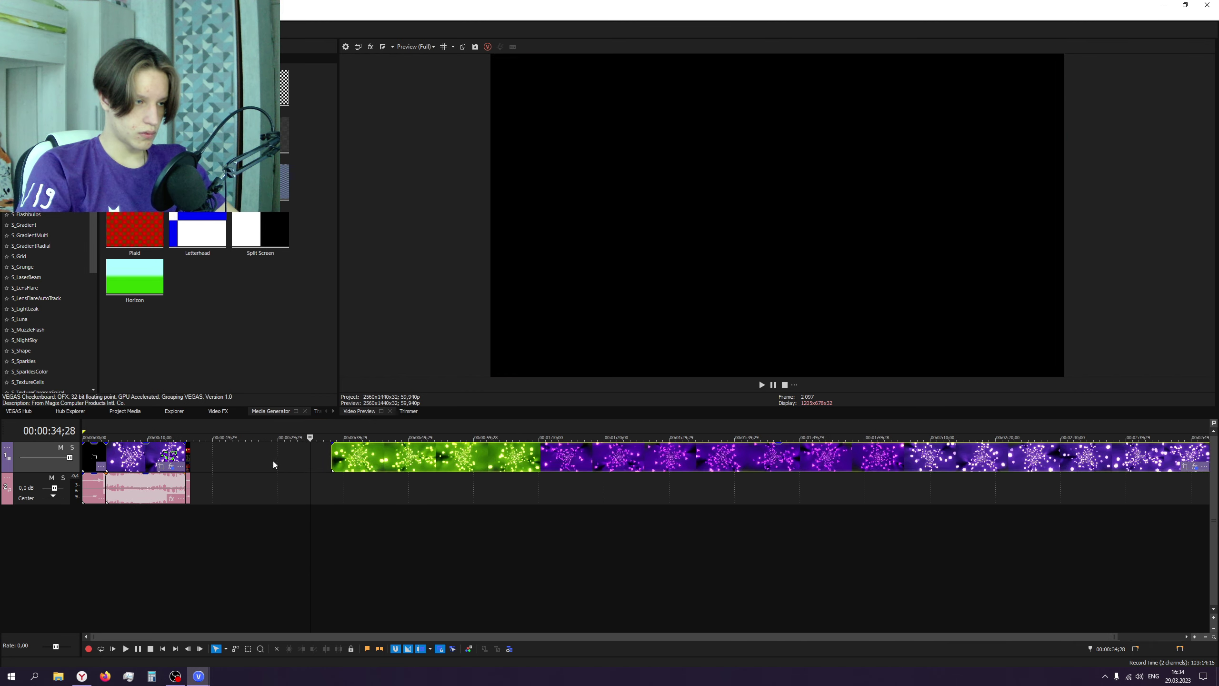
- Split the particle clip within its green section at 00:01:02;10 and delete the part after the cut
left_click(362, 464)
left_click(506, 462)
left_click(486, 462)
left_click(465, 462)
key("s")
right_click(486, 460)
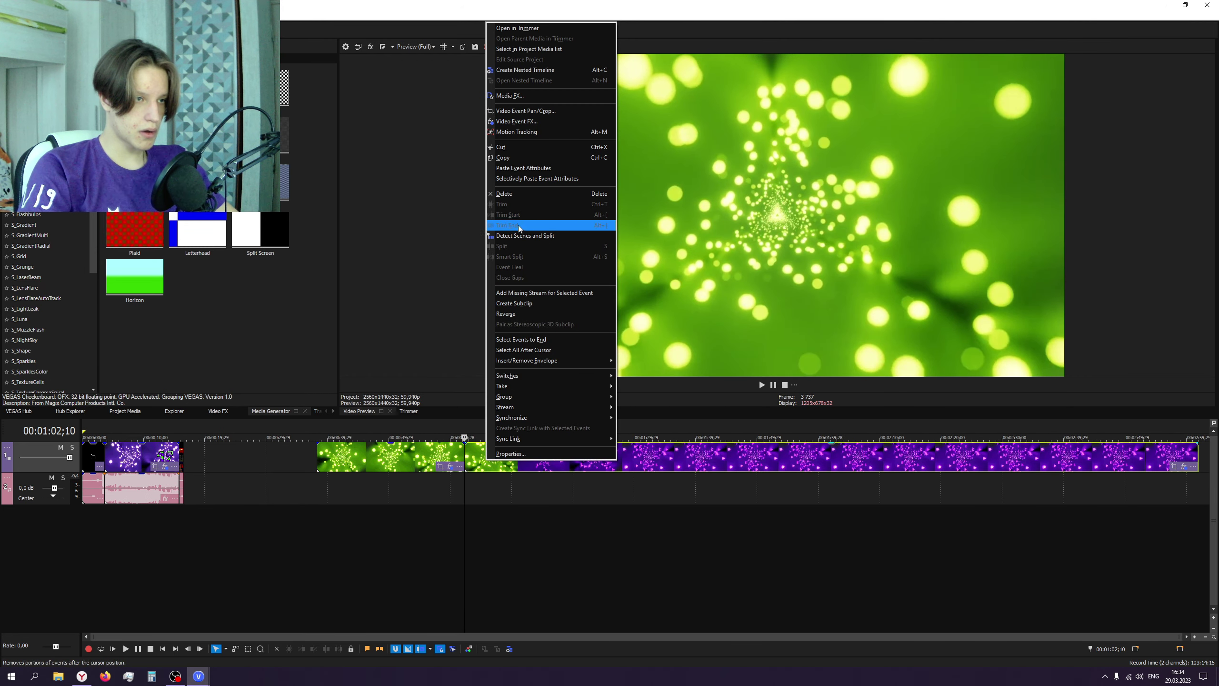
left_click(504, 194)
- Add a new video track, move it below the audio track and place the green particle clip there beneath the keyed intro
key("ctrl+shift+q")
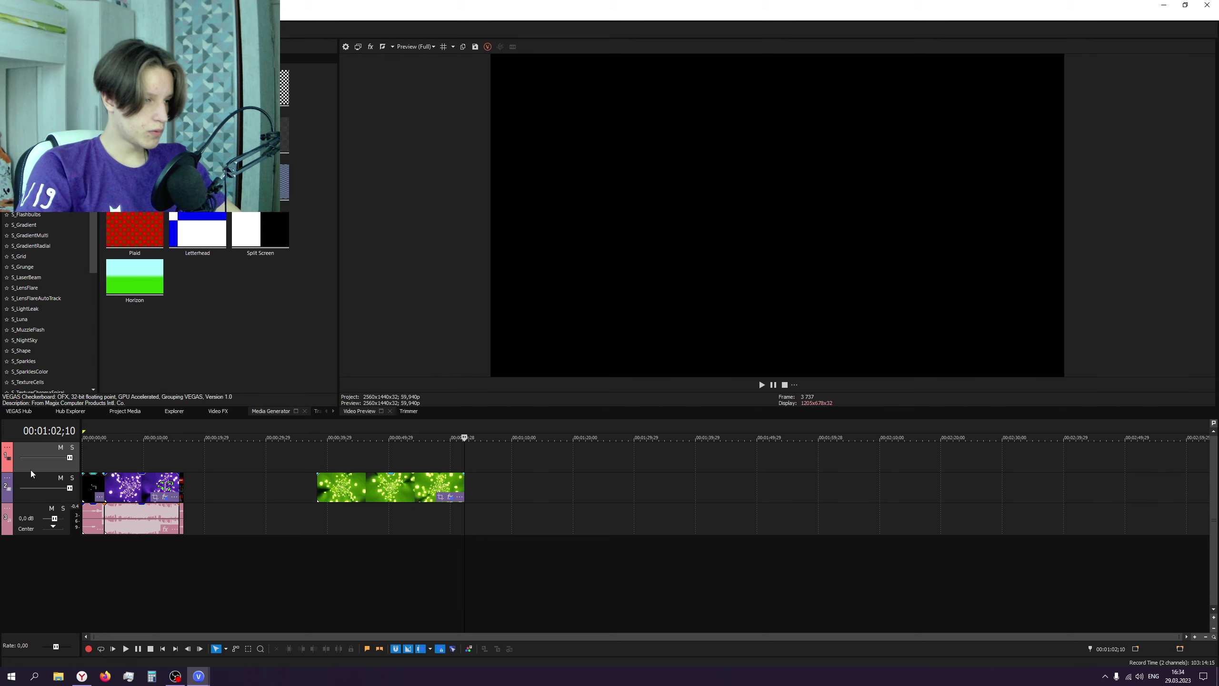
left_click_drag(36, 506, 36, 530)
left_click_drag(357, 457, 132, 519)
left_click(132, 523)
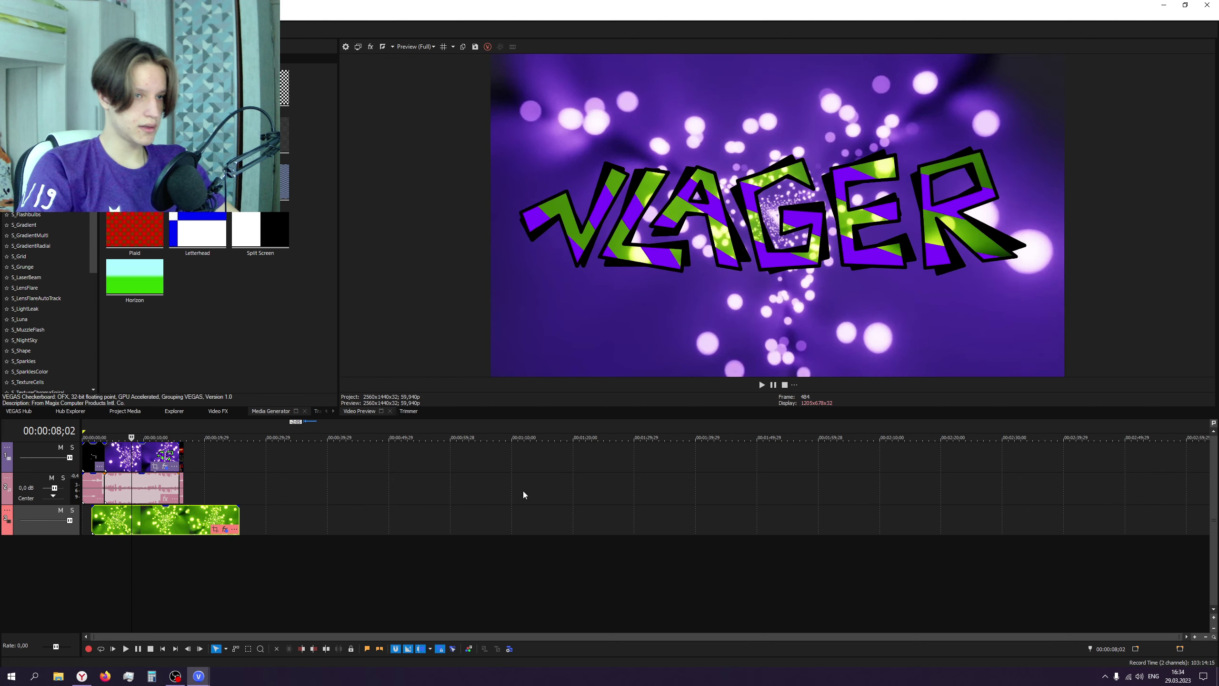
scroll(373, 493, "up", 5)
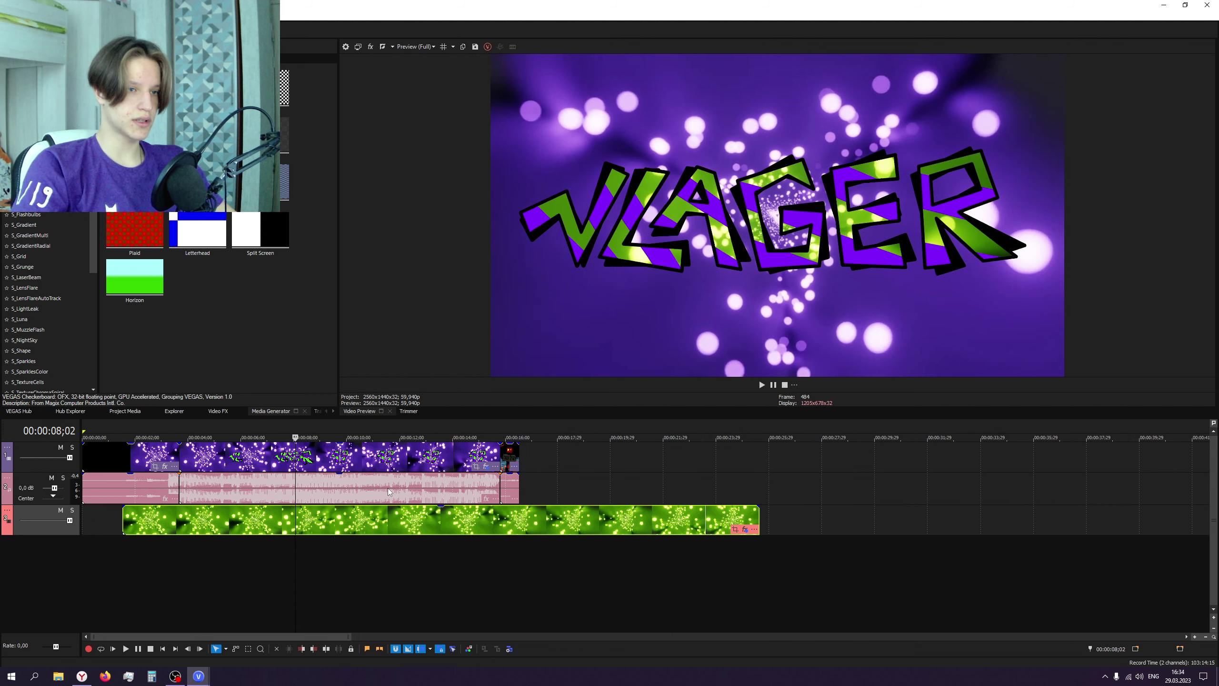
left_click(735, 529)
left_click_drag(440, 364, 419, 379)
left_click_drag(299, 302, 300, 302)
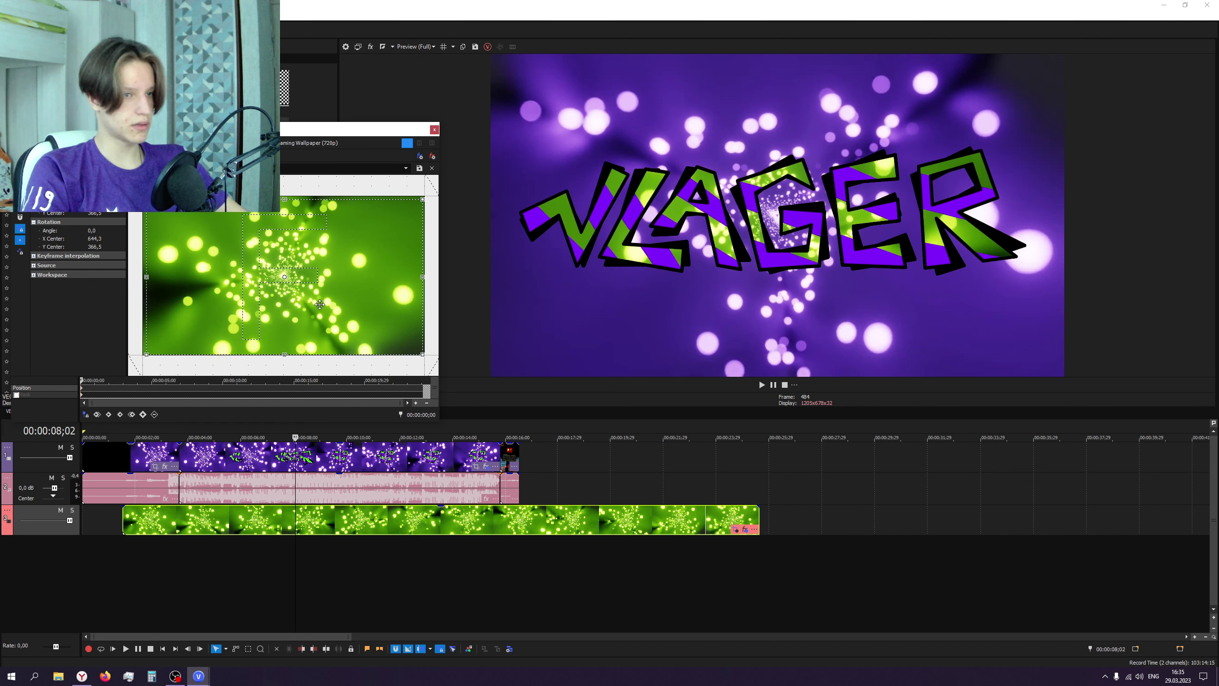
key("ctrl+z")
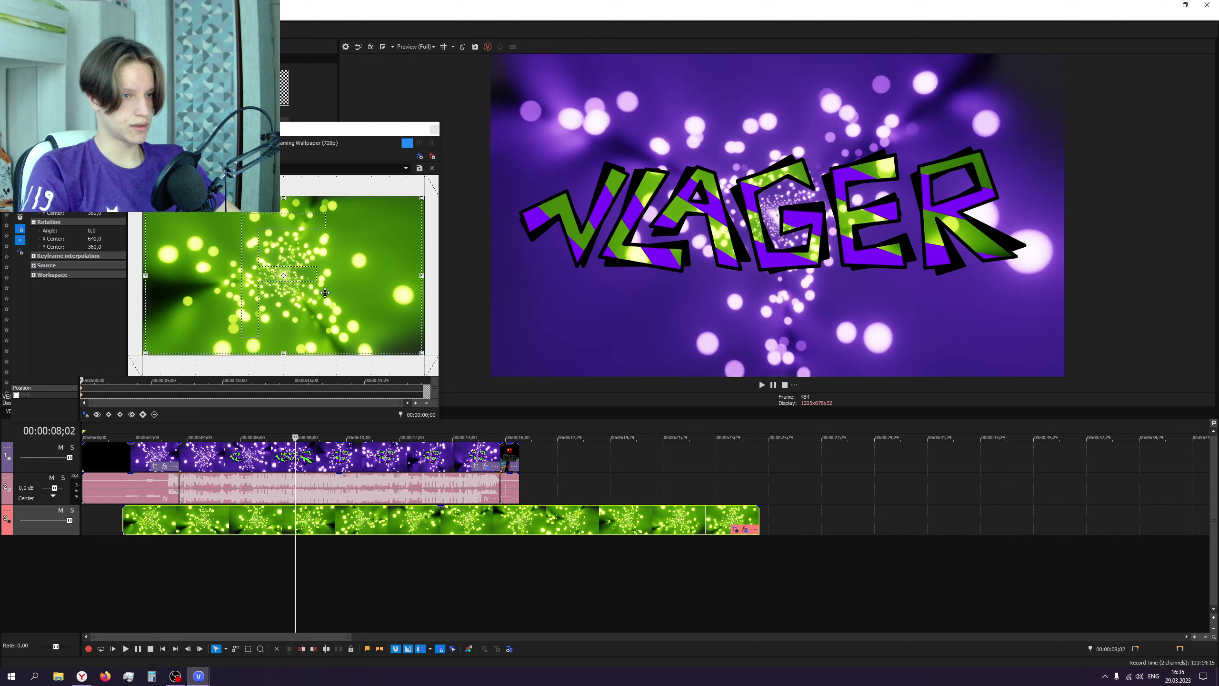
left_click(434, 130)
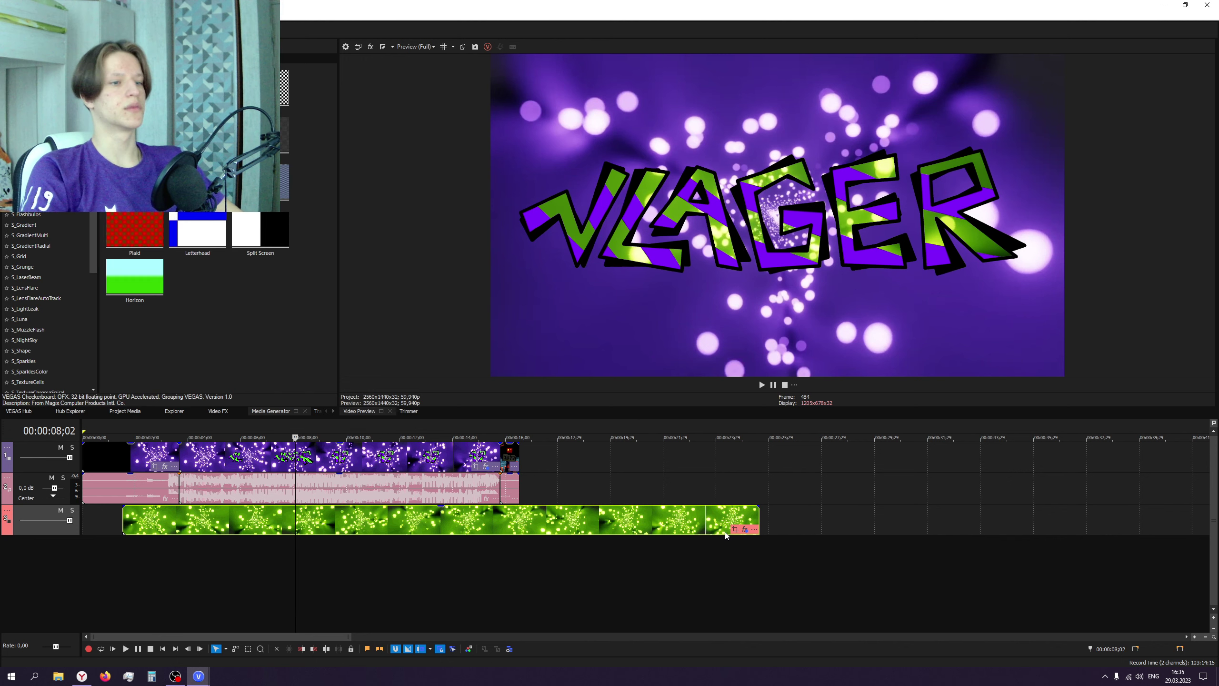
- Play the intro with the green particle background from the start
key("Home")
key("space")
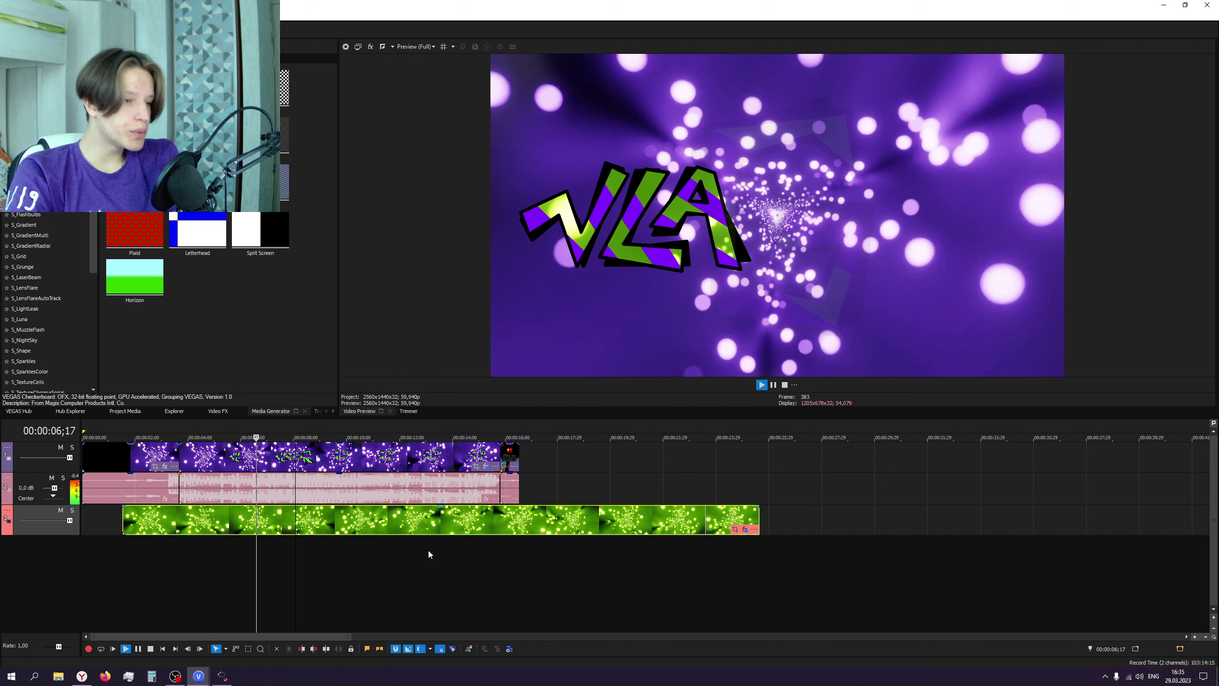
- Dismiss the crash report and close the remaining untitled project window
left_click(222, 676)
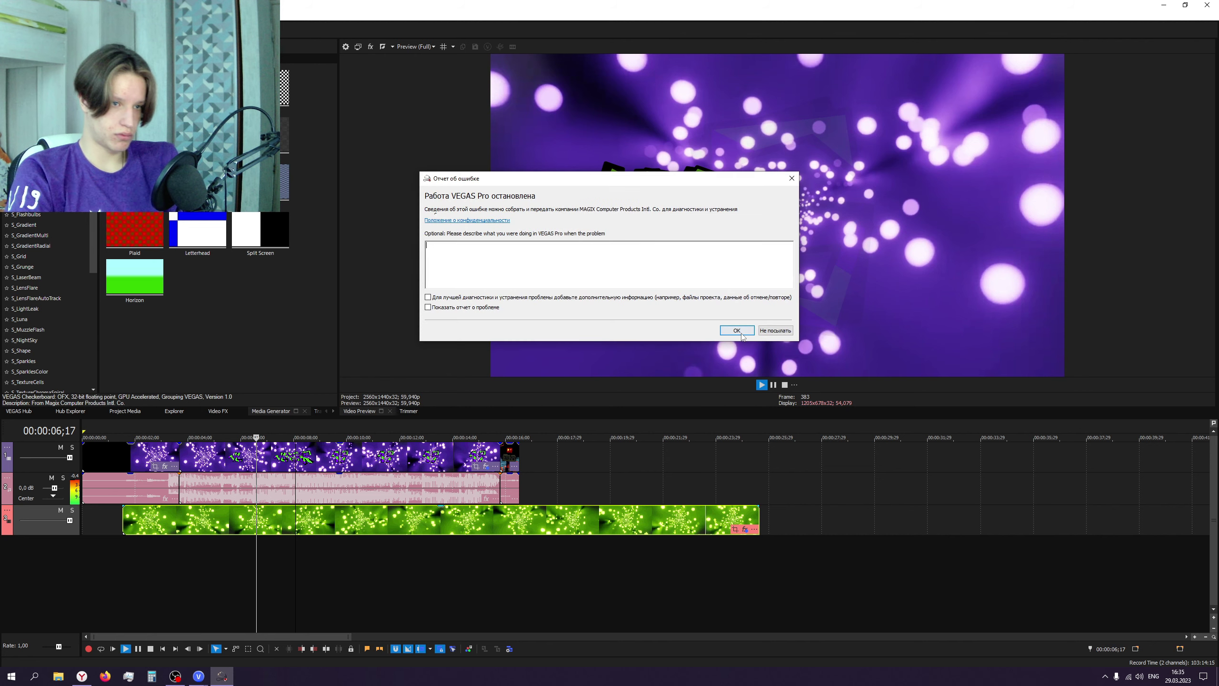
left_click(741, 332)
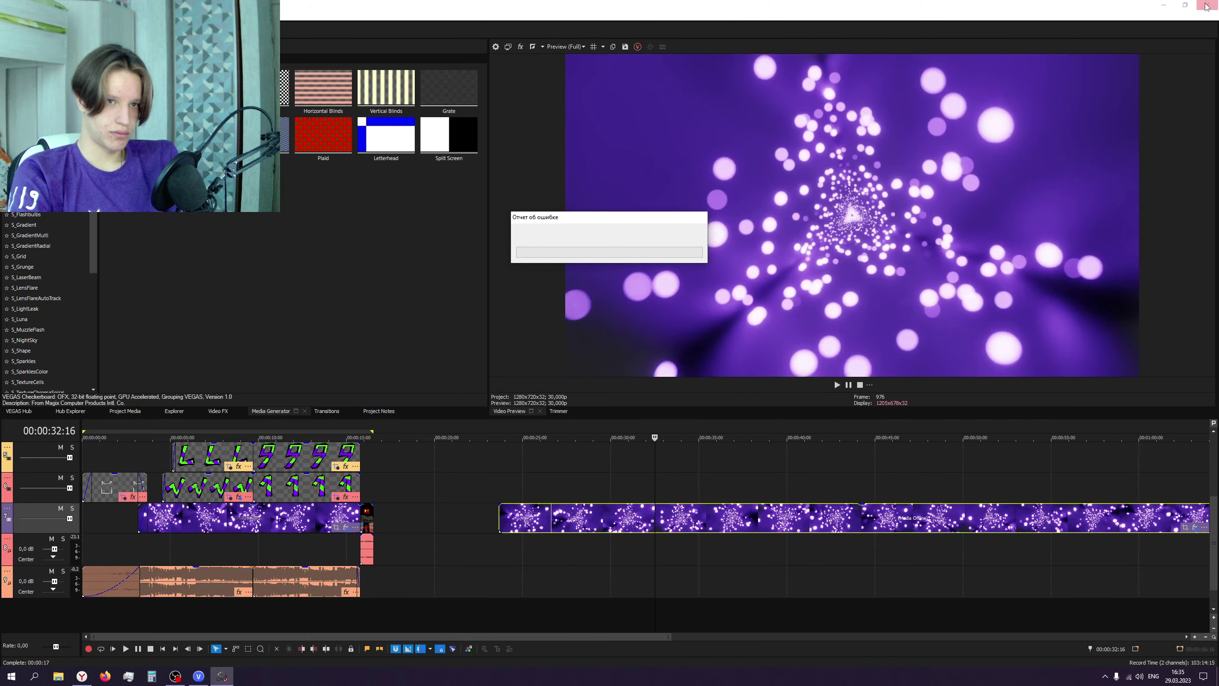
left_click(1206, 5)
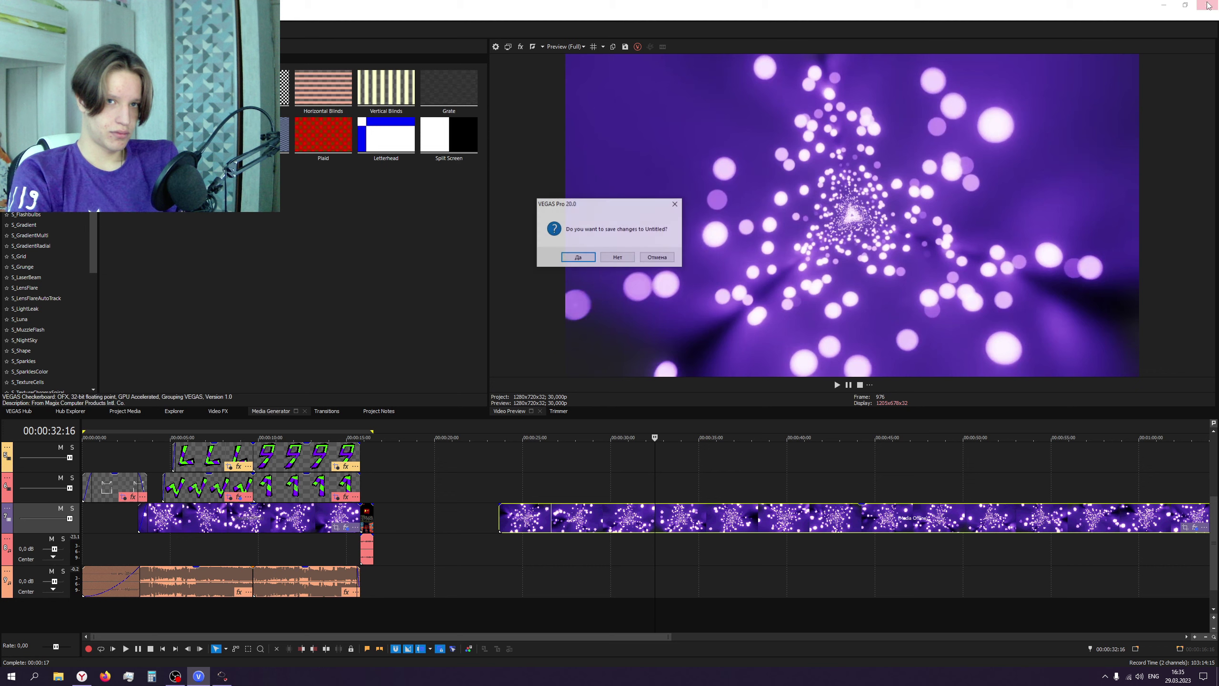
left_click(676, 203)
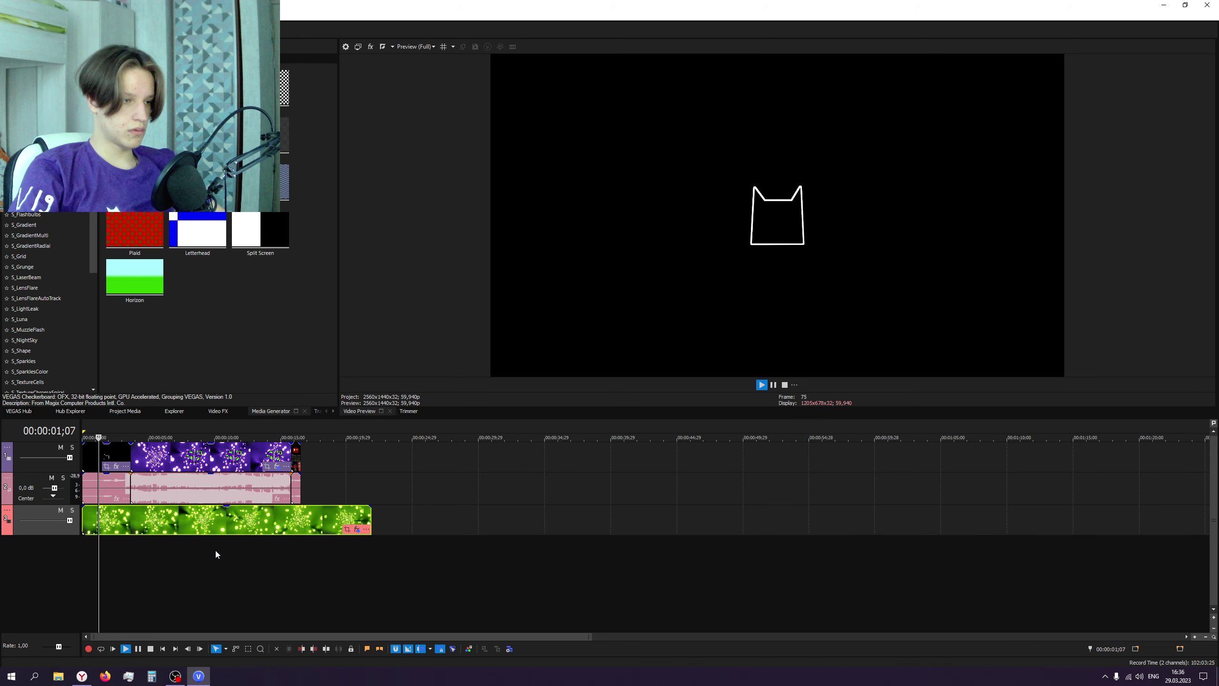
- Move the green particle clip on the lowest track slightly later so it starts after the beginning of the intro
scroll(599, 552, "up", 3)
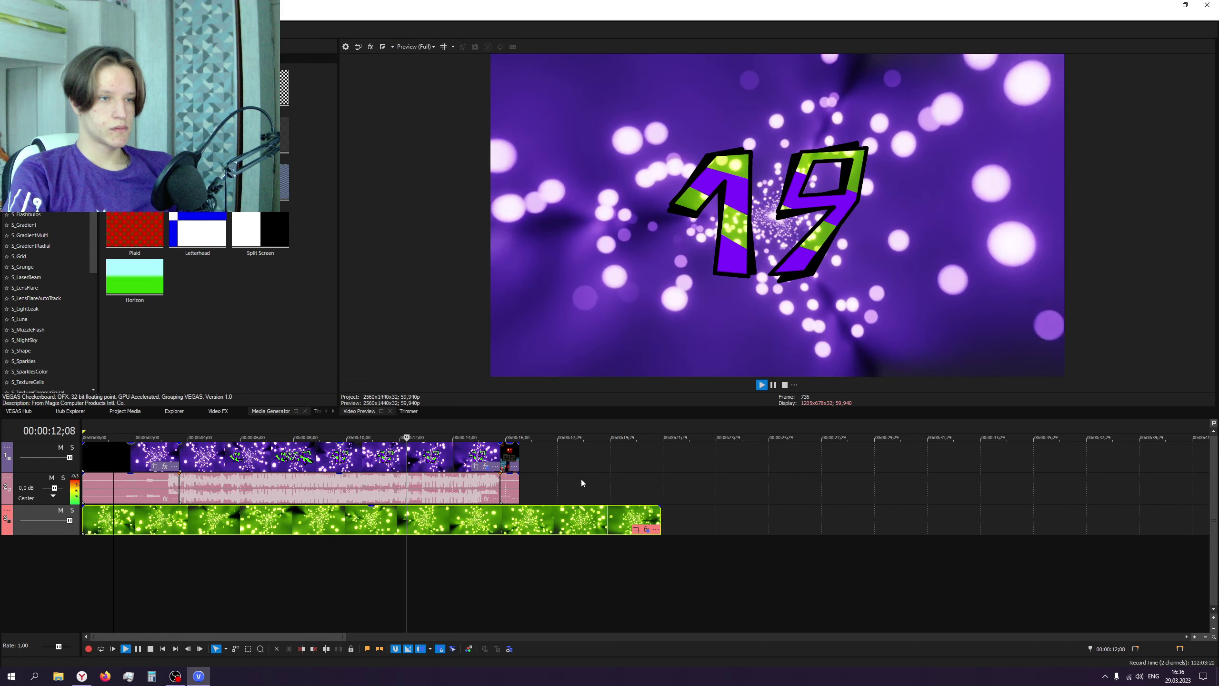
left_click(205, 434)
left_click_drag(263, 520, 284, 518)
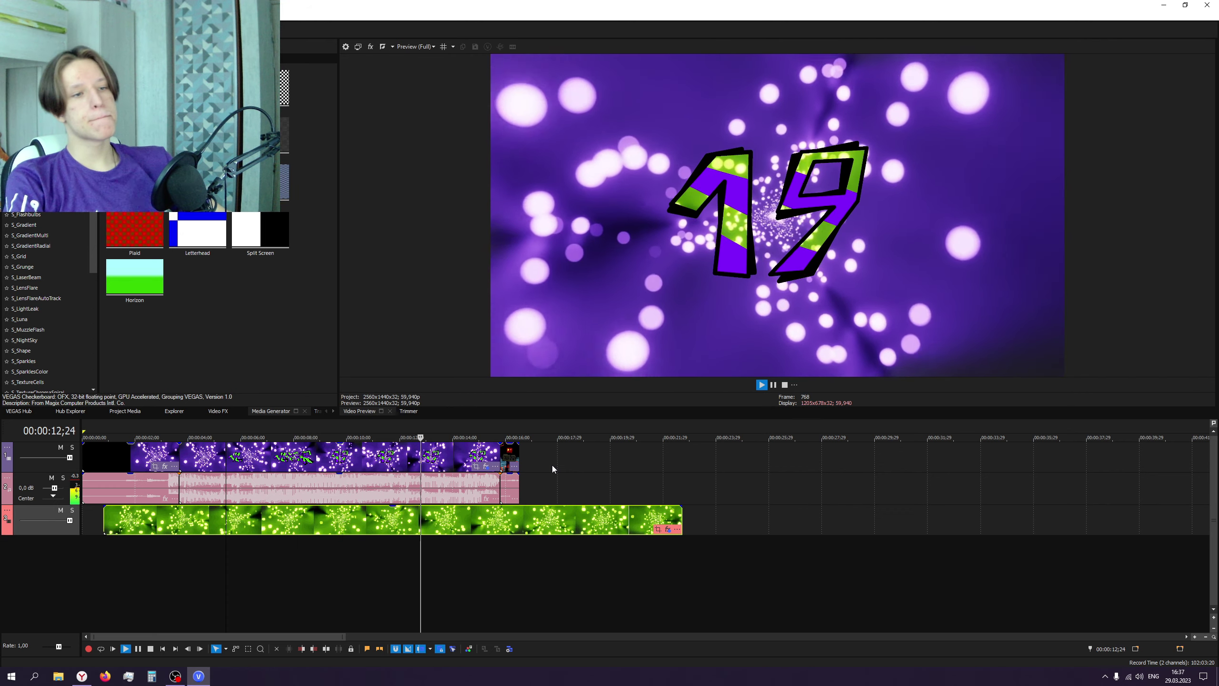
- Narrow the track headers and replay the "19" section and the ending of the intro several times
mouse_move(82, 464)
left_mouse_down()
mouse_move(185, 466)
mouse_move(70, 466)
left_mouse_up()
left_click(415, 430)
left_click(528, 435)
left_click(392, 434)
left_click(519, 434)
left_click(414, 434)
left_click(522, 431)
left_click(404, 432)
left_click(519, 431)
left_click(390, 431)
left_click(499, 431)
key("space")
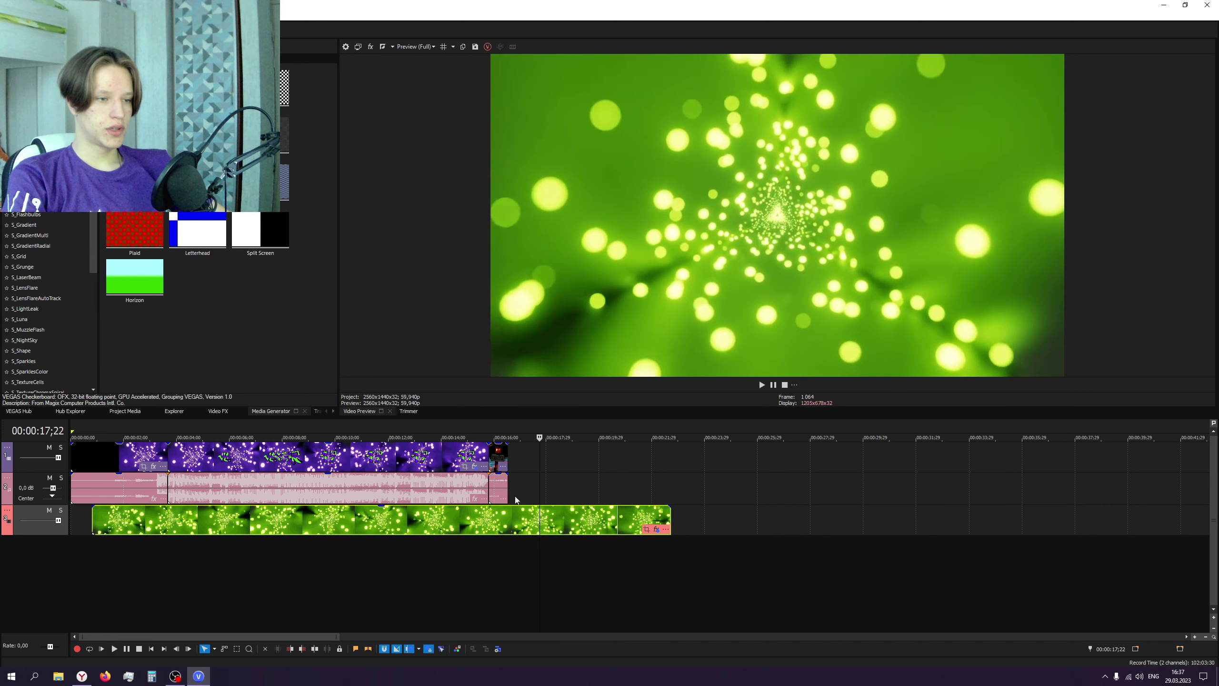
- Split the green particle clip at the end of the keyed intro clip and delete the part after the cut
left_click(490, 518)
key("s")
right_click(544, 519)
left_click(560, 245)
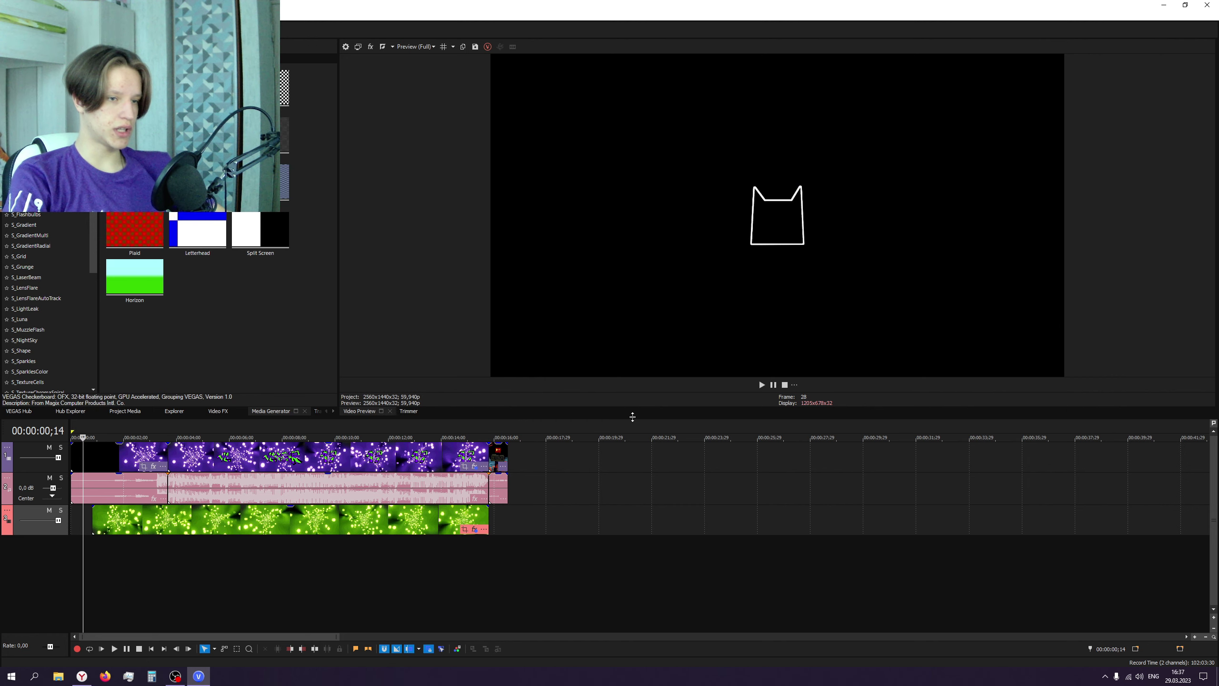
- Apply the VEGAS Color Corrector (Secondary) effect to the green particle clip, previewing it at 00:00:08;12 on the VLAGER lettering
left_click(293, 518)
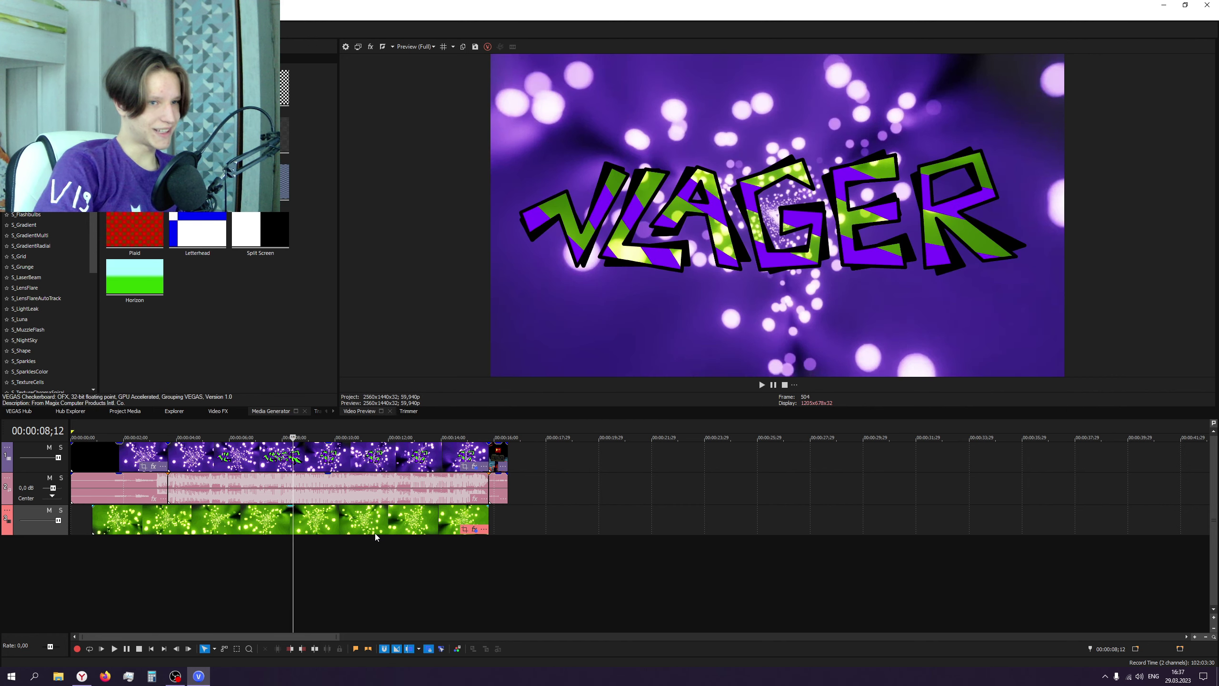
left_click(218, 412)
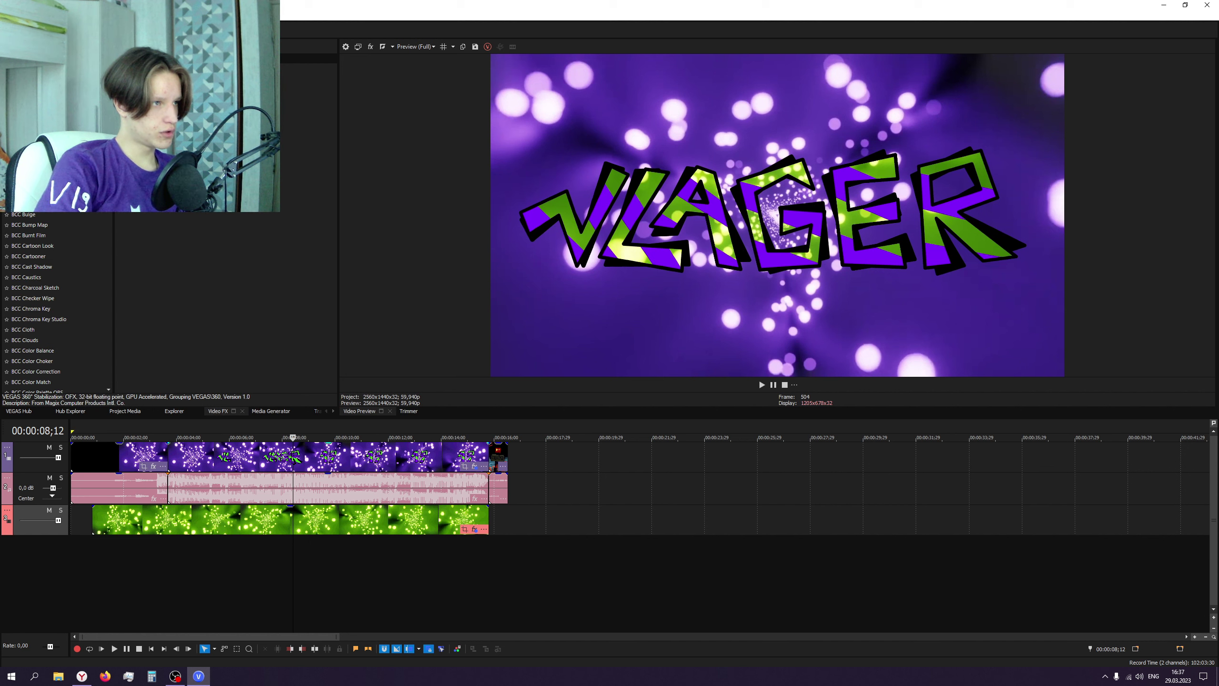
scroll(44, 263, "down", 3)
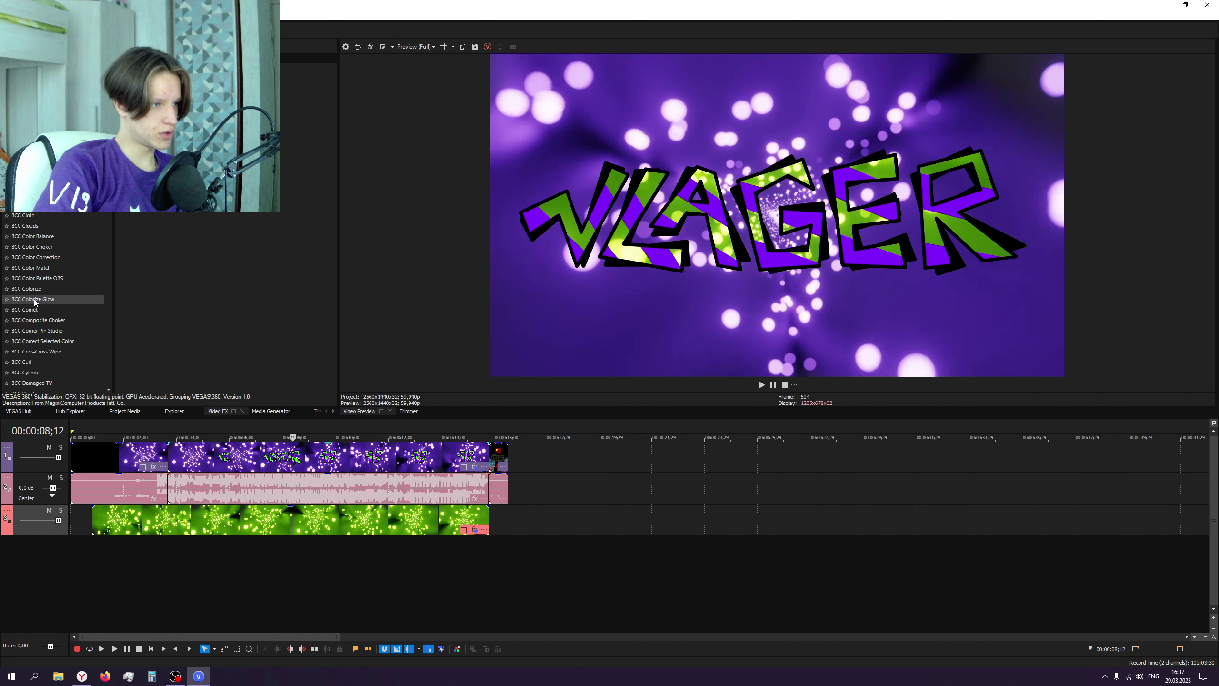
left_click(32, 299)
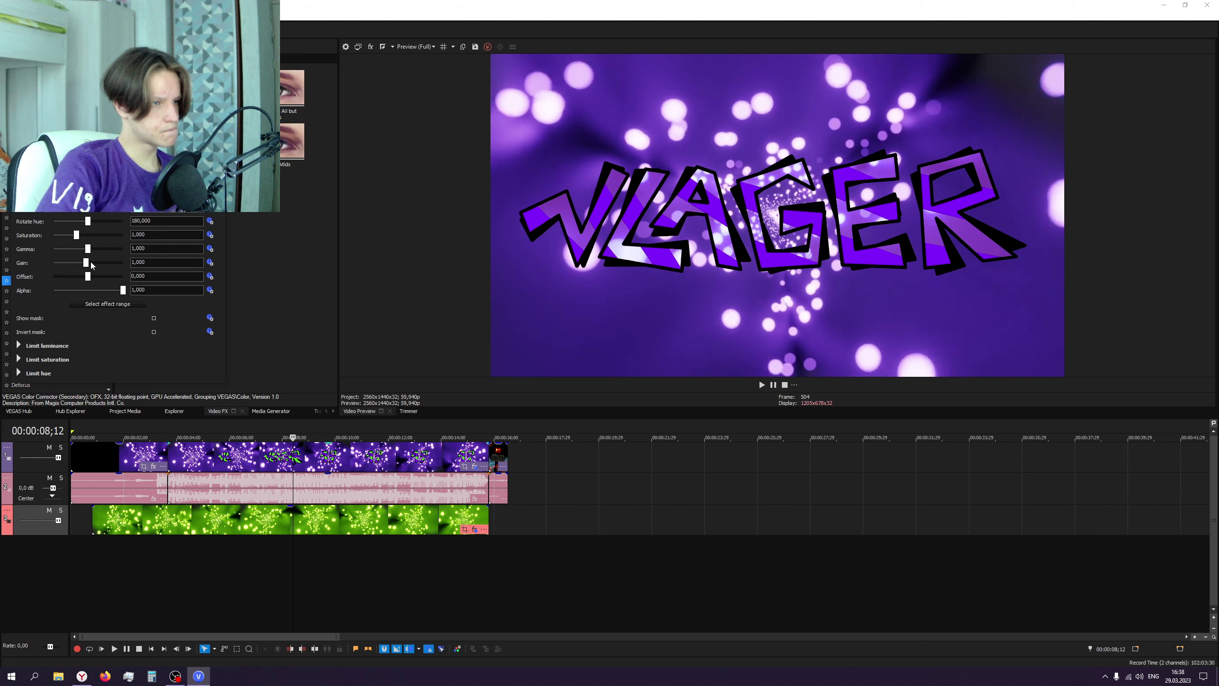
- Set the color corrector's Rotate hue to 360 and Saturation to 3 for a more vivid green
left_click_drag(83, 235, 132, 220)
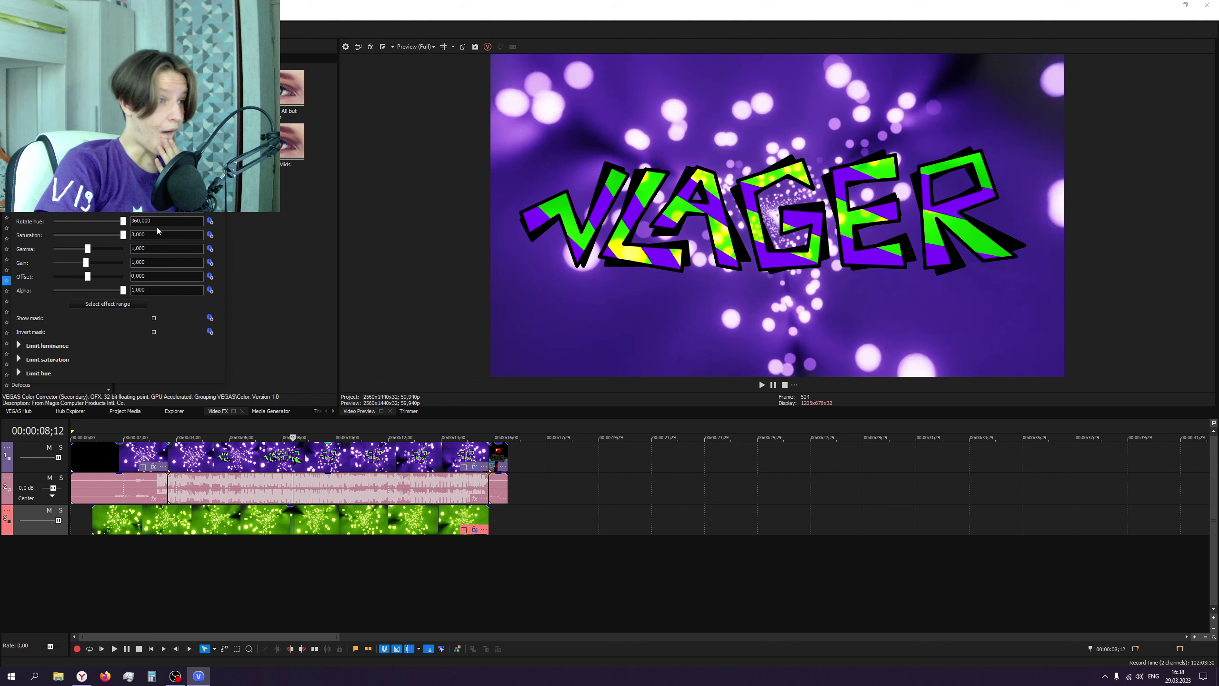
left_click_drag(113, 238, 204, 232)
left_click_drag(101, 249, 107, 252)
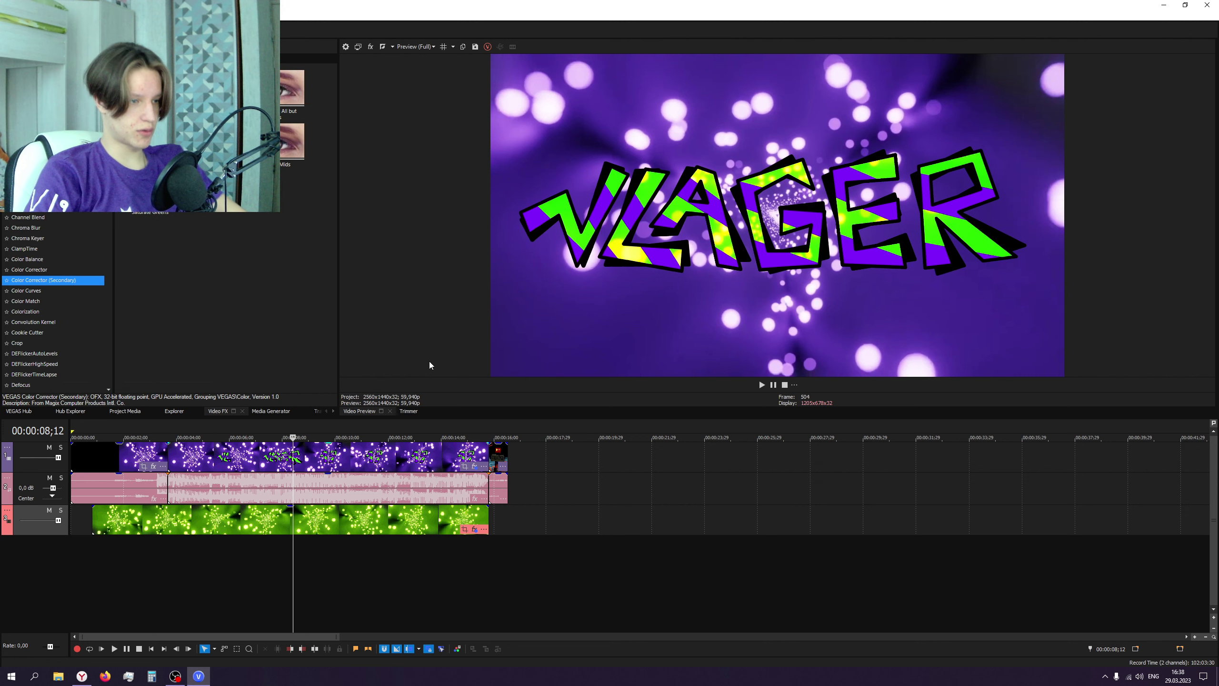
- Play the intro from the start to the end to check the vivid green lettering
key("Home")
key("space")
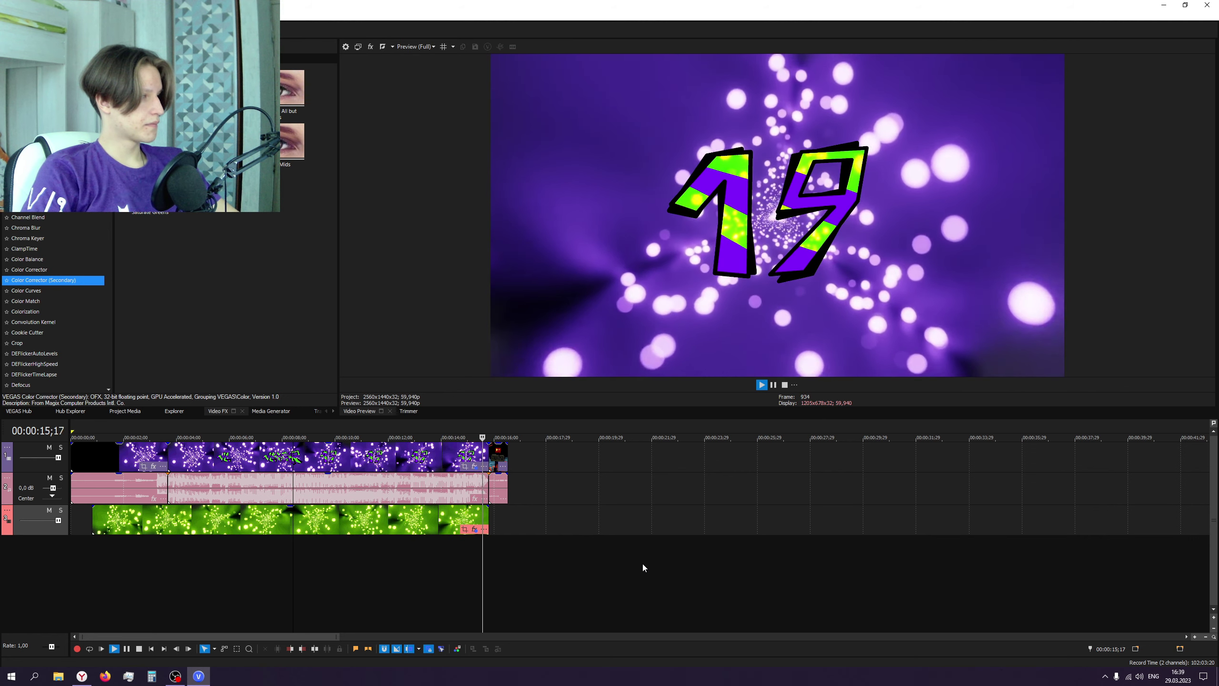
left_click(773, 385)
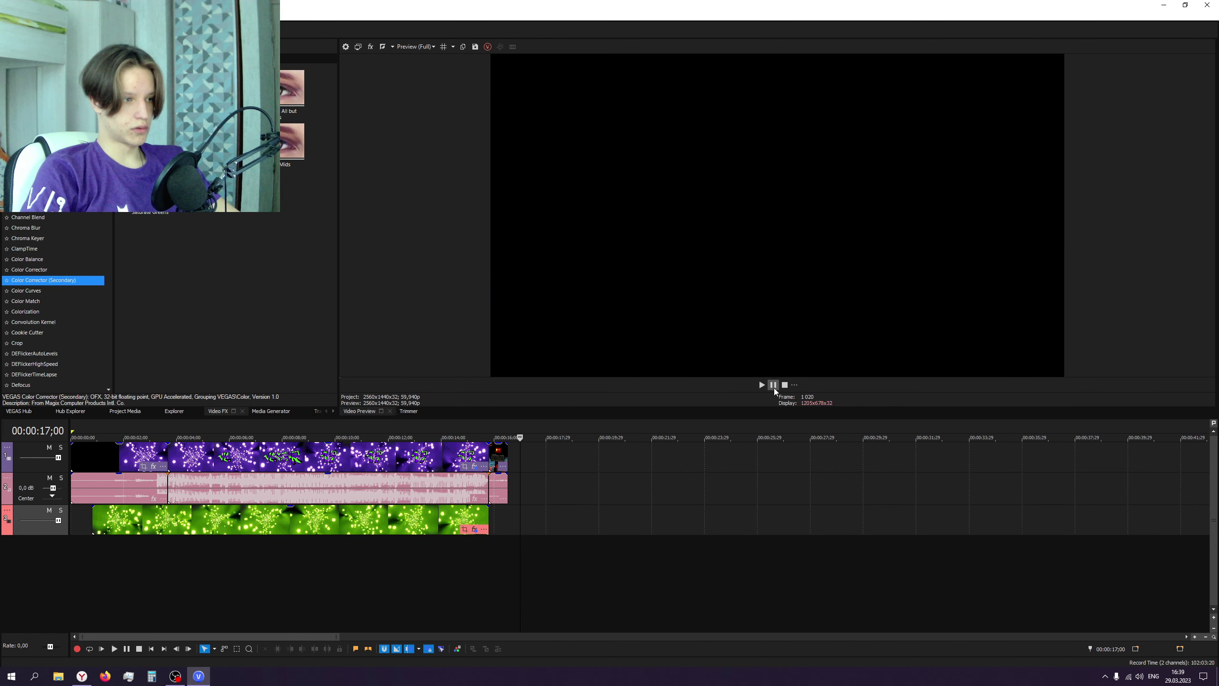
- Select the whole project for rendering and choose the MAGIX AVC/AAC MP4 template Internet HD 1080p 59.94 fps (NVENC)
left_click(296, 579)
key("ctrl+a")
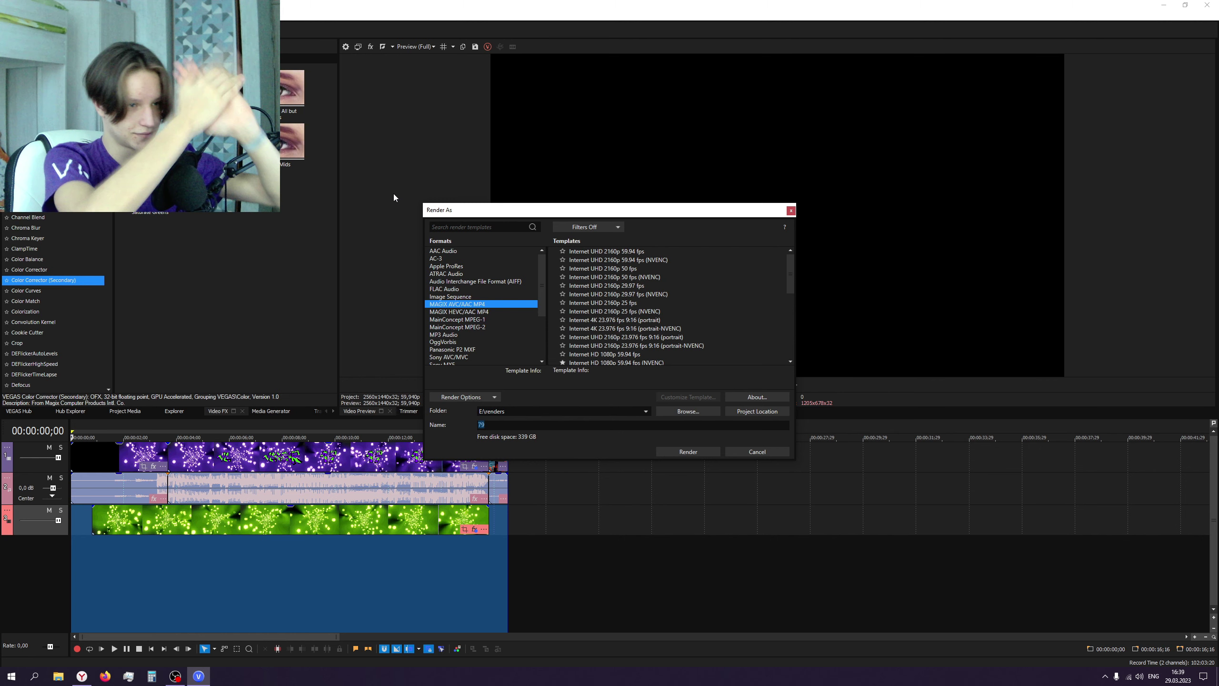
left_click(606, 363)
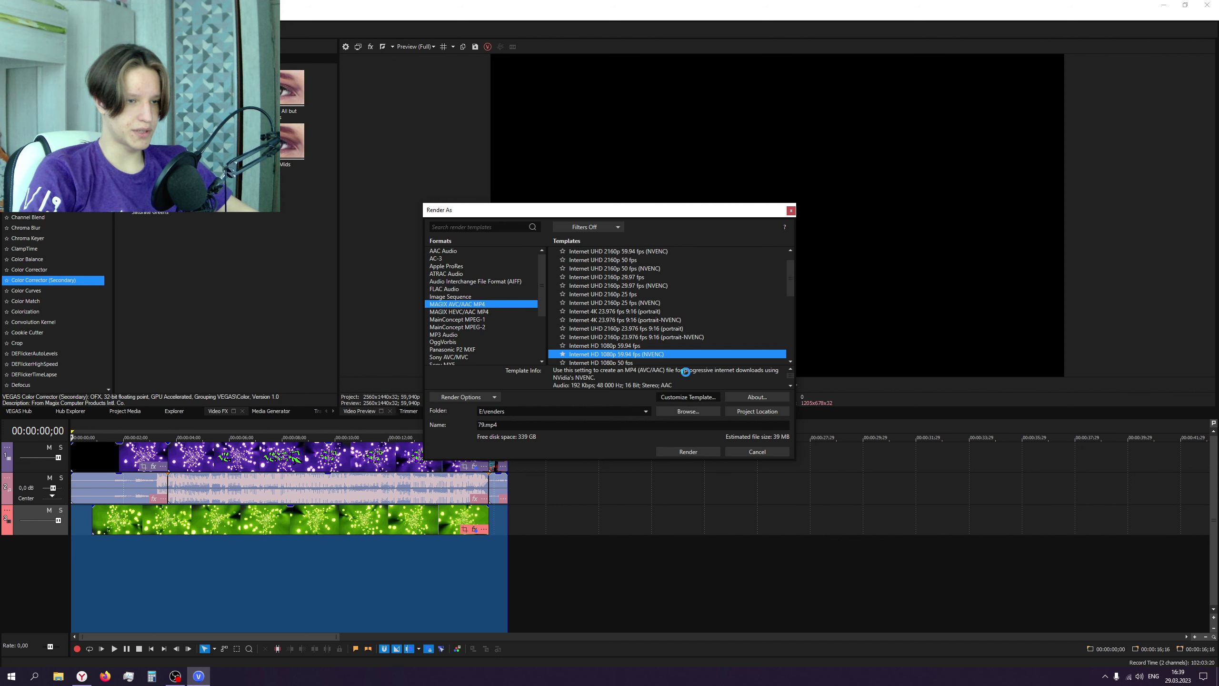
- Customize the render template with a 2560 × 1440 custom frame size, the High profile and progressive scan
left_click(615, 262)
left_click(610, 272)
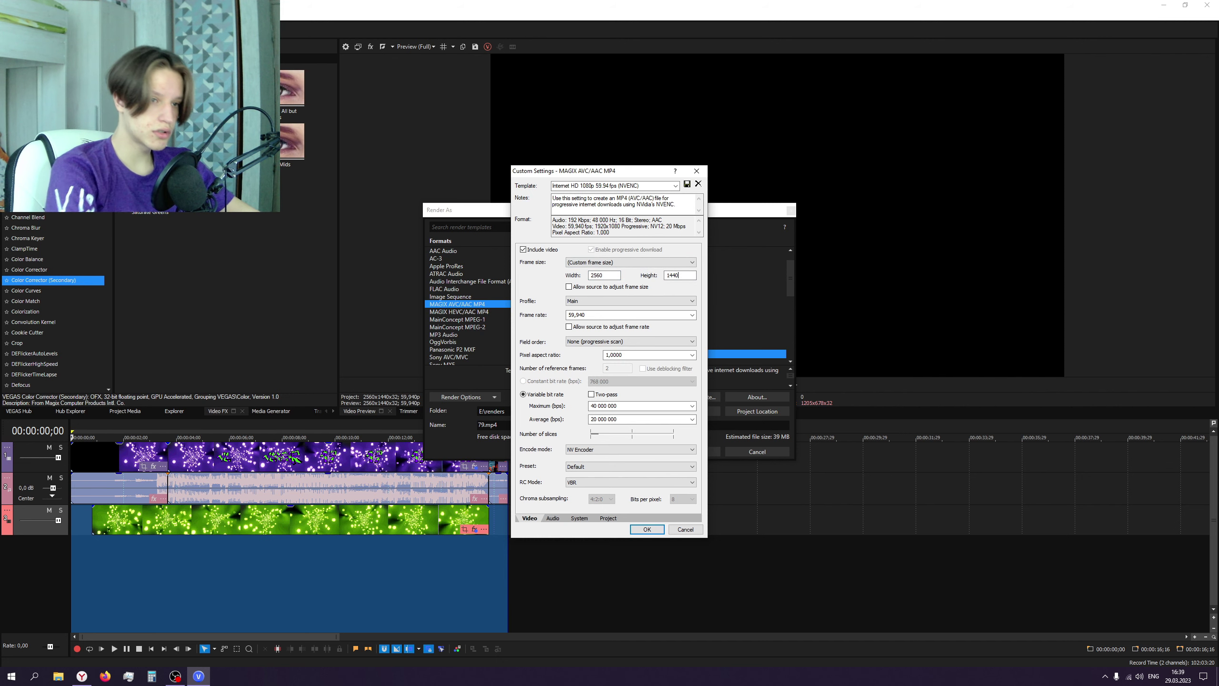
left_click(587, 300)
left_click(605, 317)
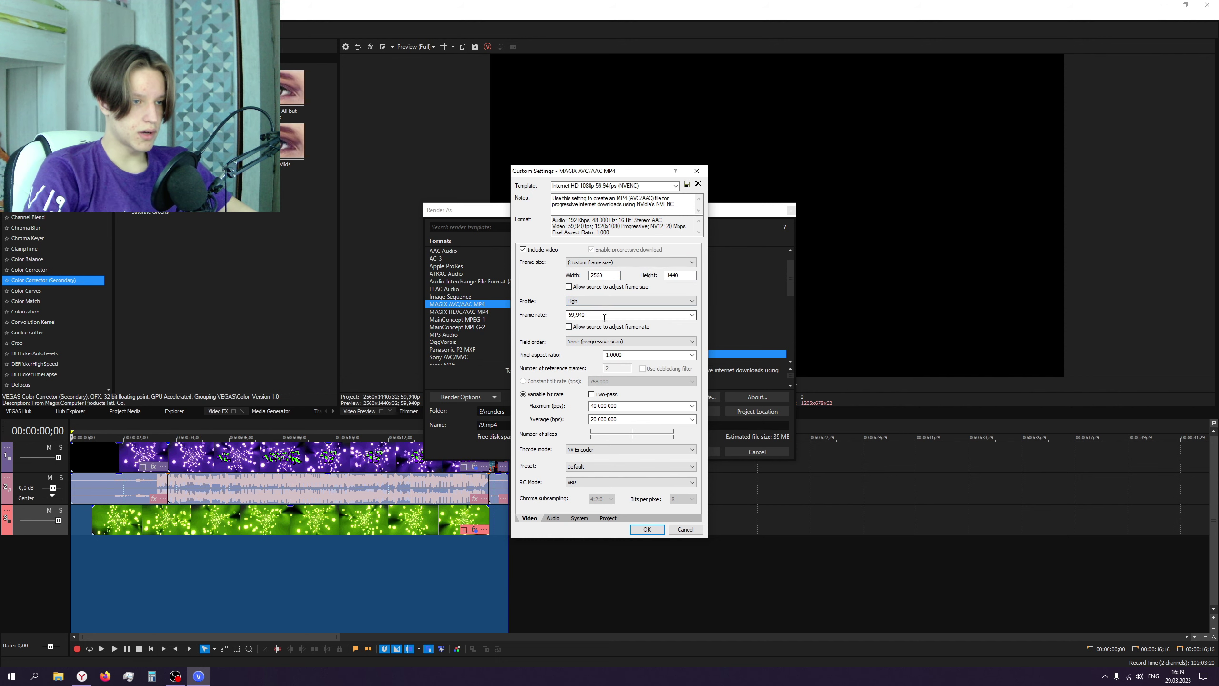
left_click(643, 350)
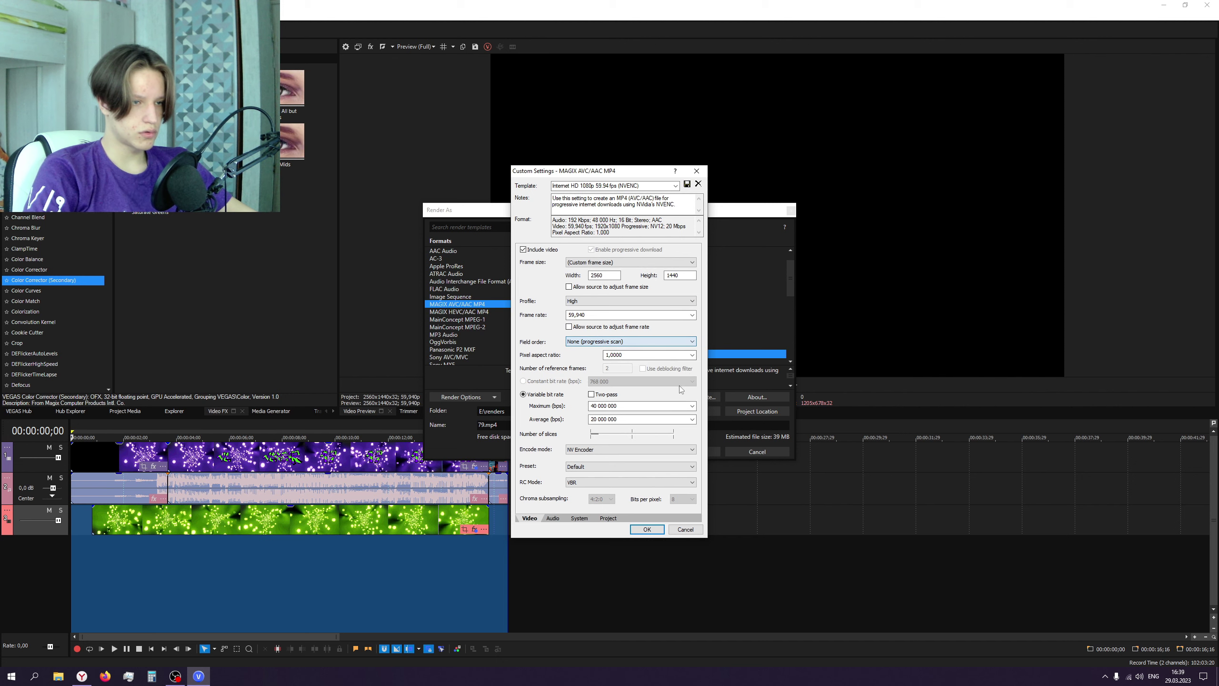
- Choose the maximum and average variable bit rates, the encoder preset and the RC mode for the rendered video
left_click(692, 406)
left_click(614, 465)
left_click(691, 406)
left_click(662, 470)
left_click(692, 419)
left_click(619, 483)
left_click(691, 466)
left_click(580, 488)
left_click(691, 482)
left_click(583, 512)
- Set the render's audio bit rate to 320 000 bps and accept the custom settings
left_click(554, 519)
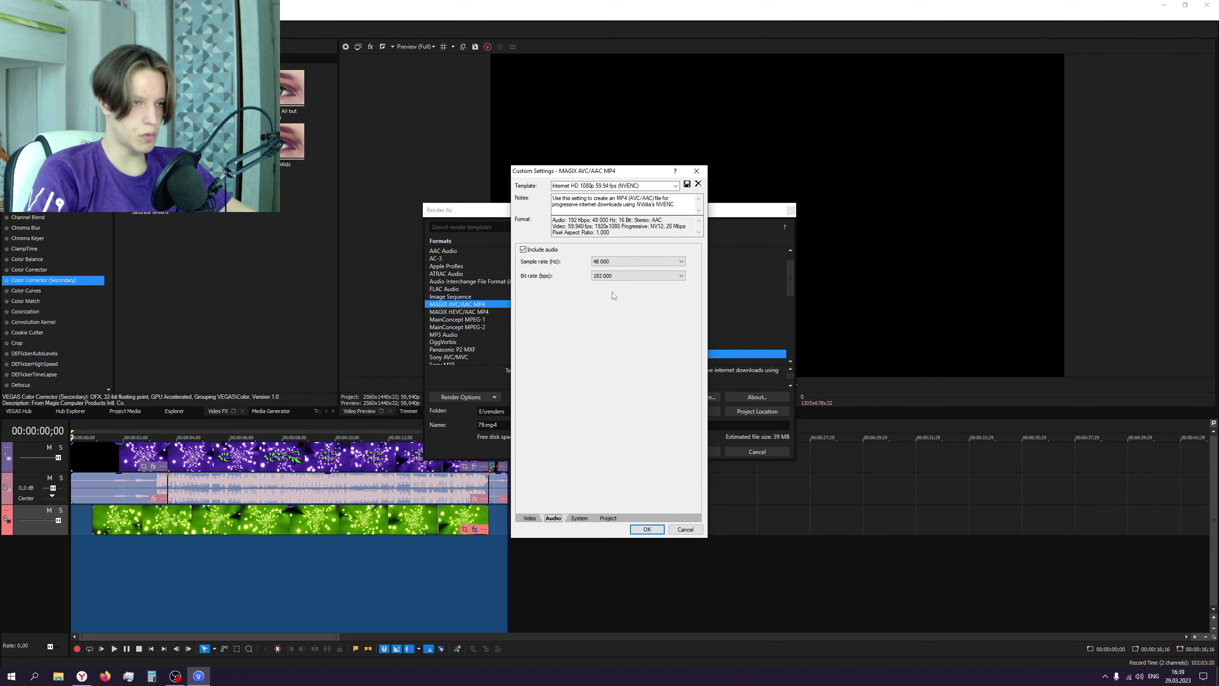
left_click(624, 275)
left_click(611, 426)
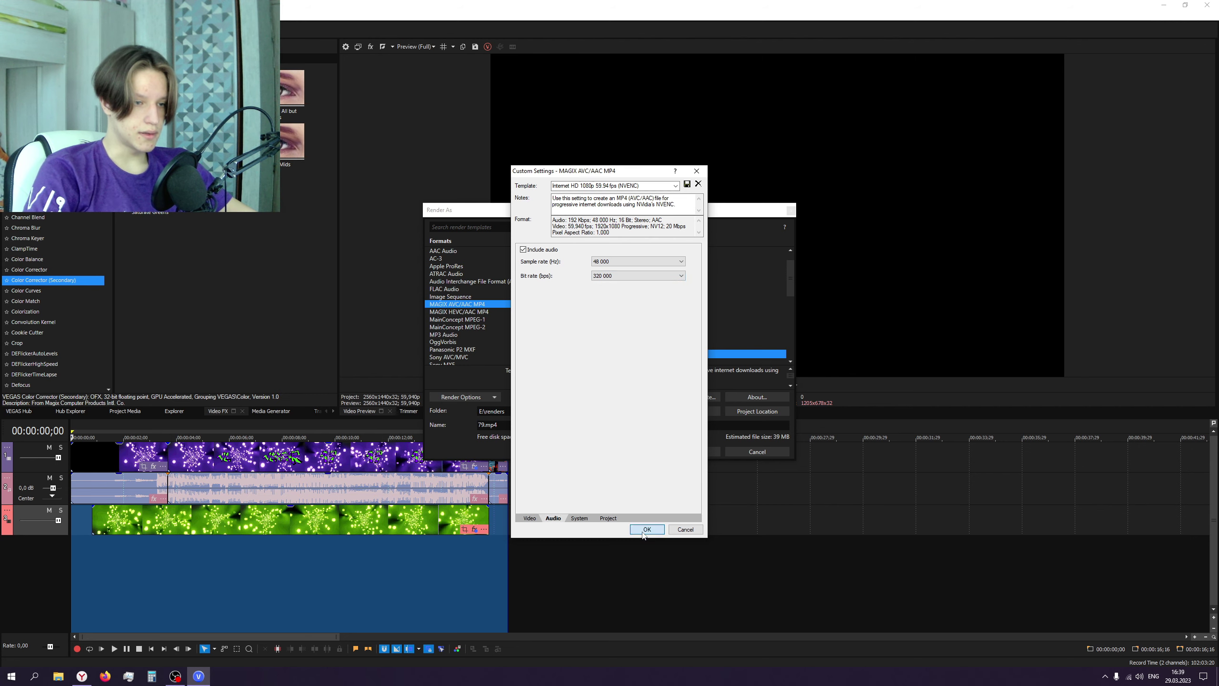
left_click(648, 529)
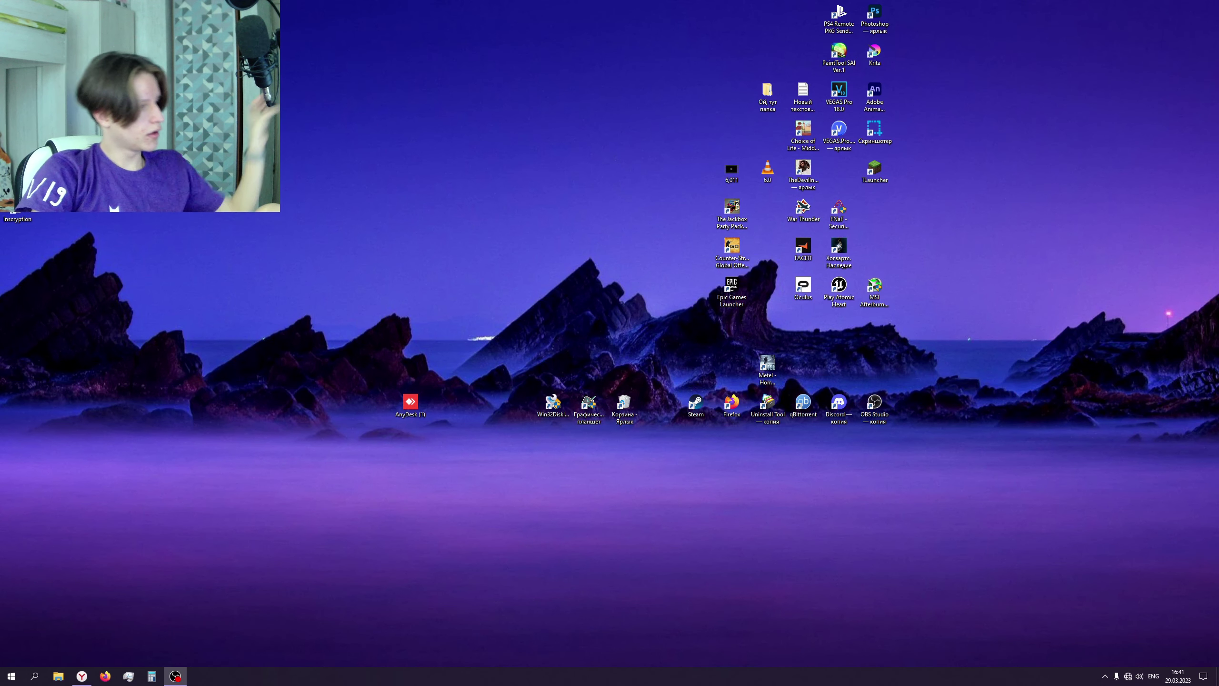